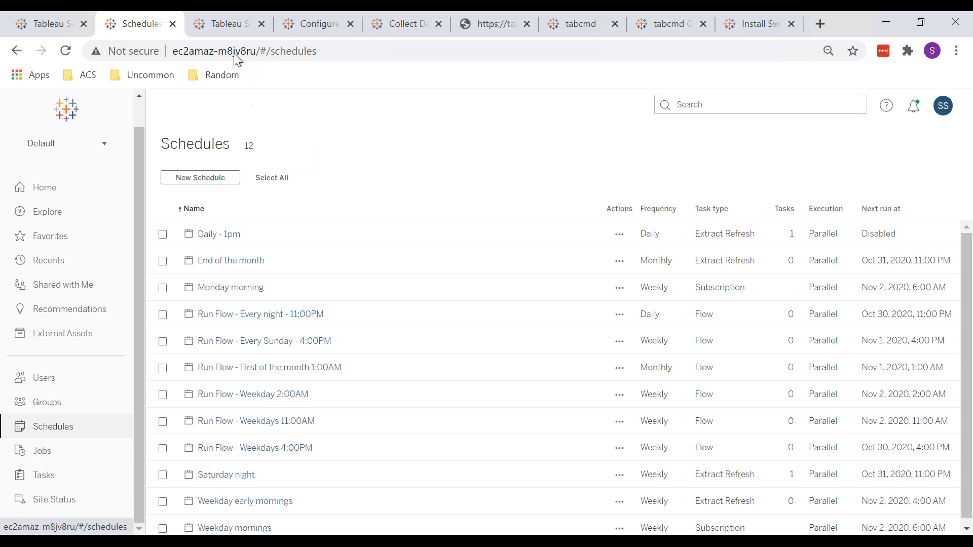
Check the Tableau Server 2020.3.1 download page, then locate TableauServerTabcmd-64bit-2020-3-1.exe in the Downloads folder in File Explorer
left_click(210, 28)
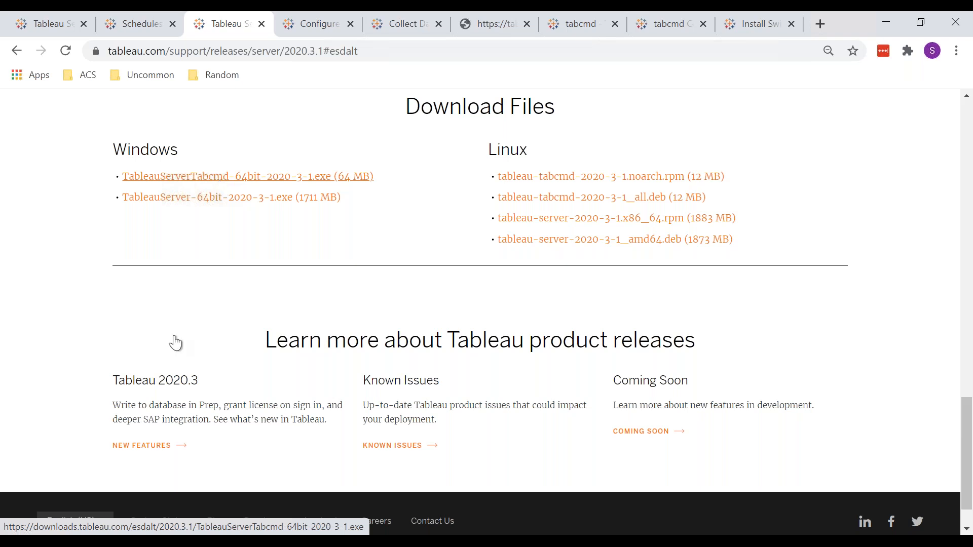
mouse_move(127, 541)
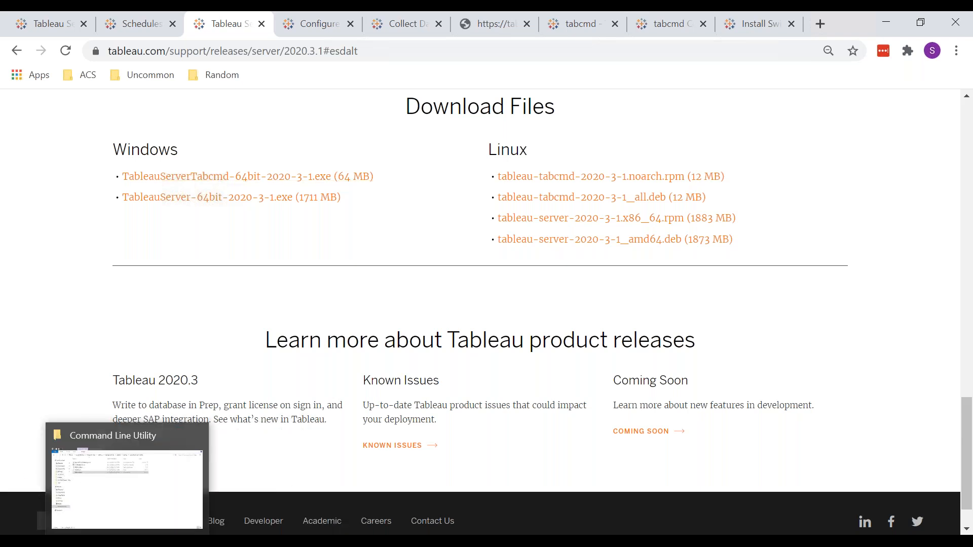
left_click(92, 488)
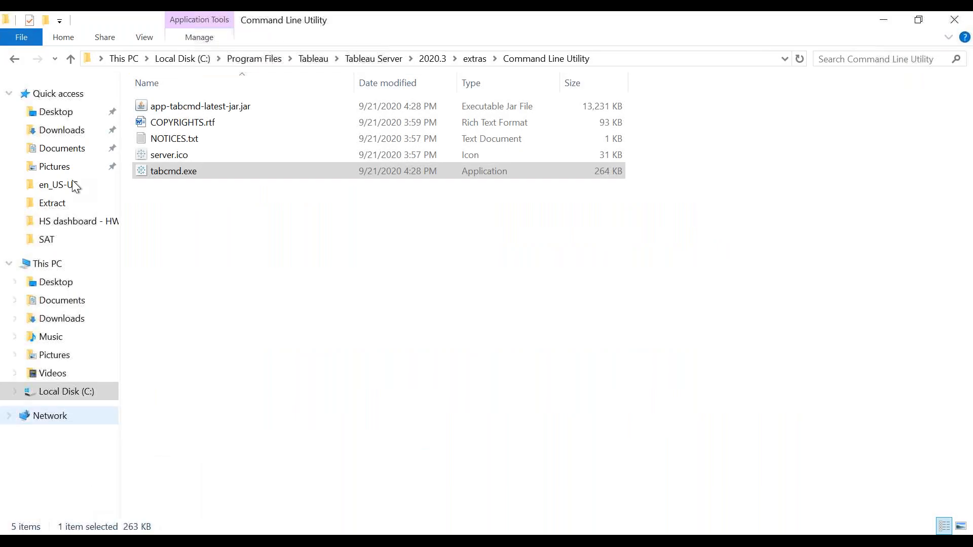
left_click(55, 131)
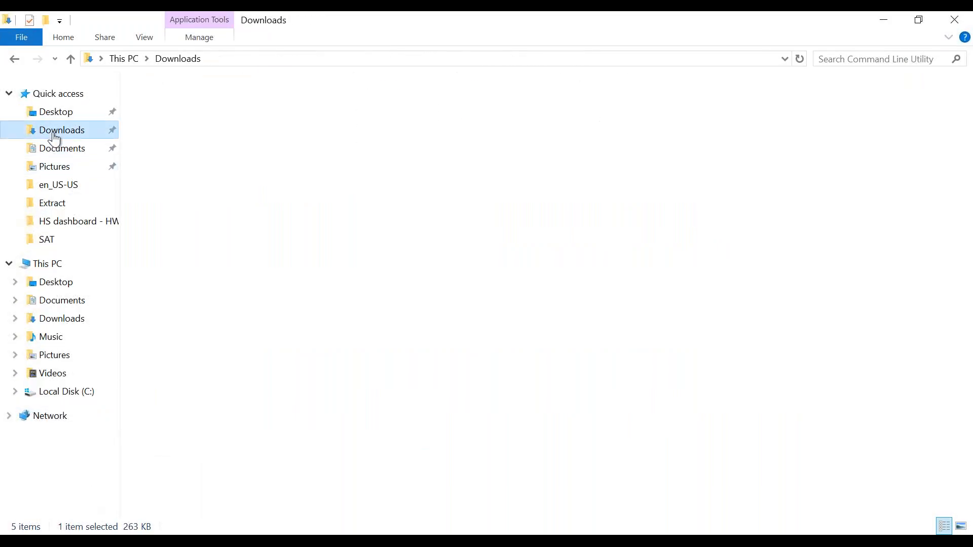
left_click(205, 122)
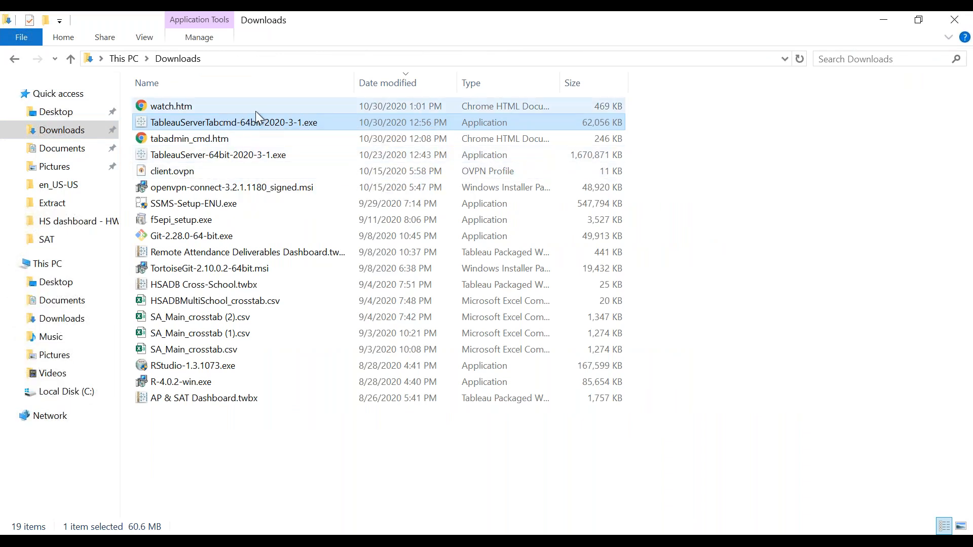
mouse_move(273, 120)
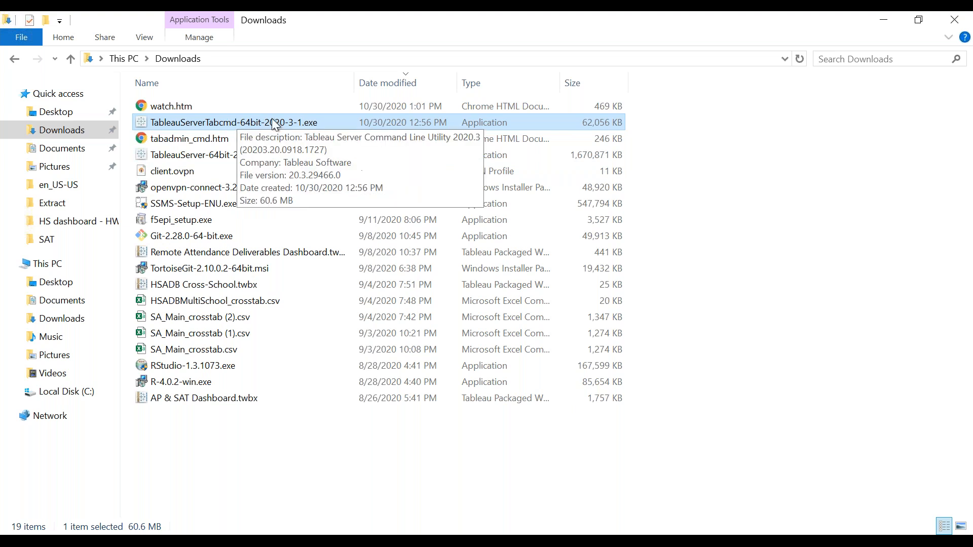
Browse from the Tableau Server program folder through 2020.3 and extras, and select the Command Line Utility folder
left_click(18, 59)
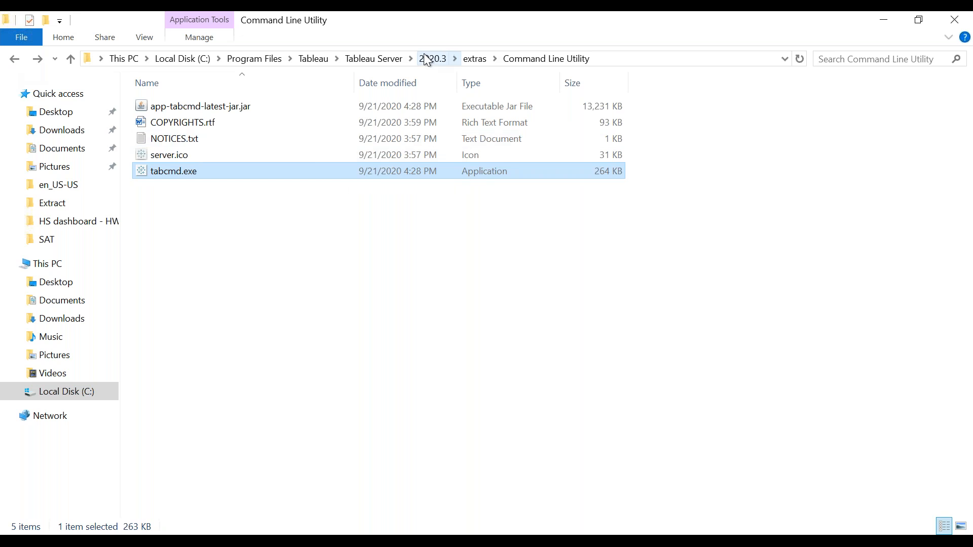
left_click(359, 59)
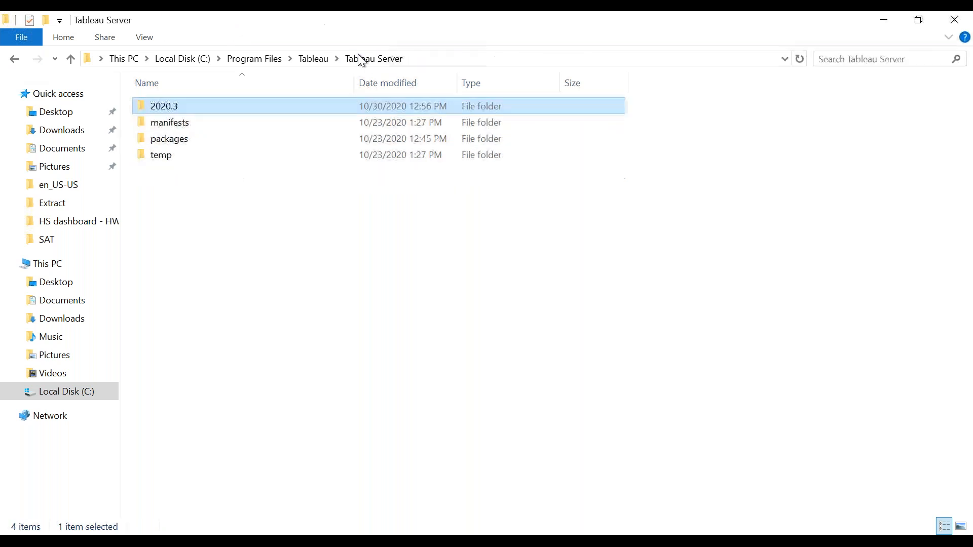
double_click(170, 108)
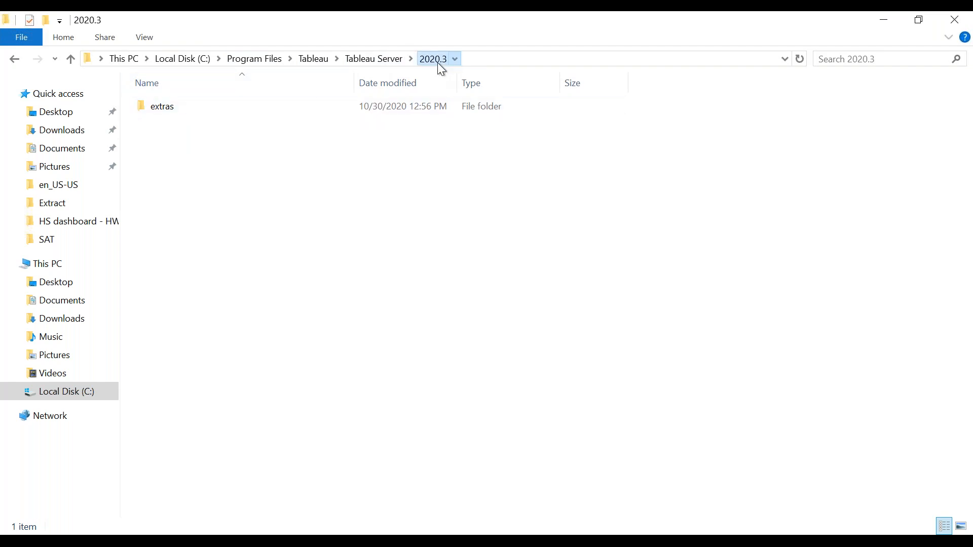
left_click(203, 111)
double_click(193, 111)
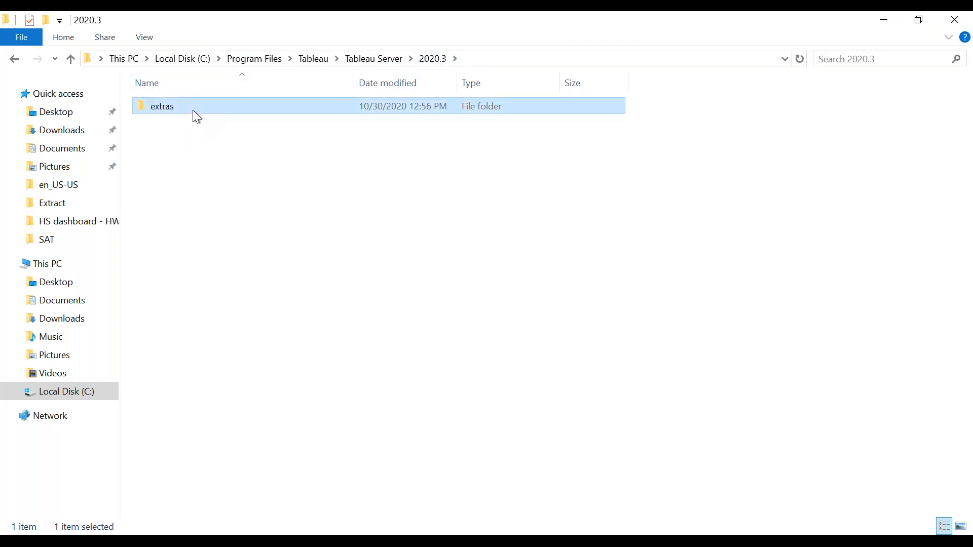
left_click(224, 108)
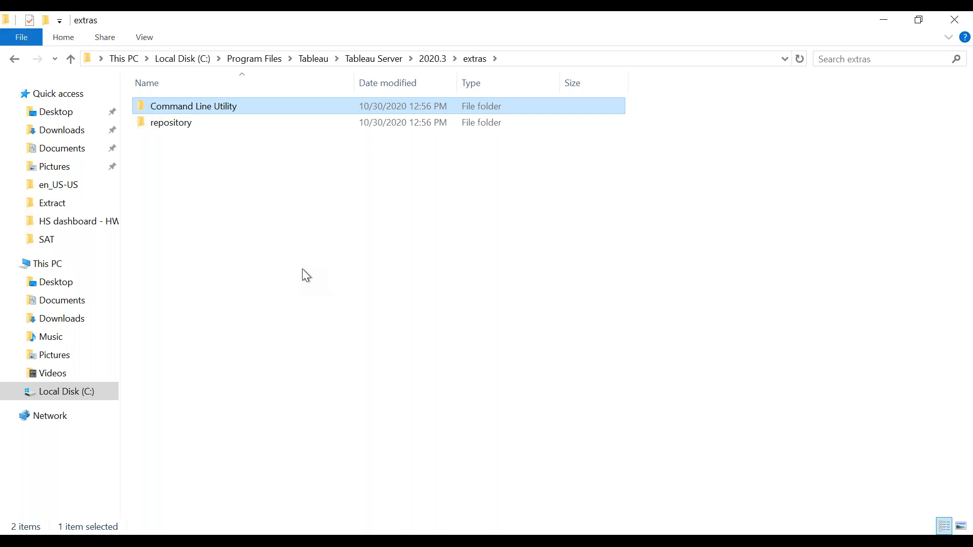
Switch back to Chrome and review the Windows and Linux download files on the Tableau Server release page
mouse_move(186, 538)
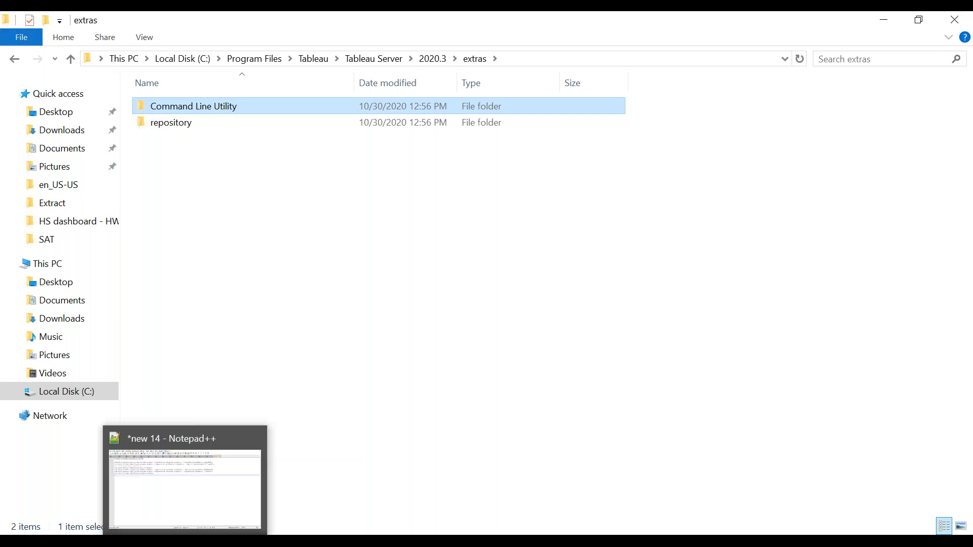
mouse_move(148, 539)
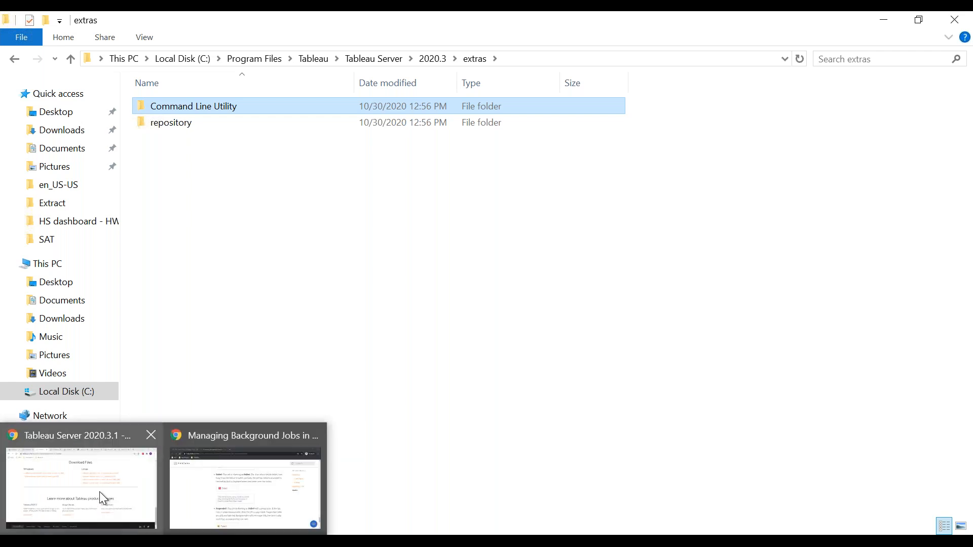
left_click(103, 498)
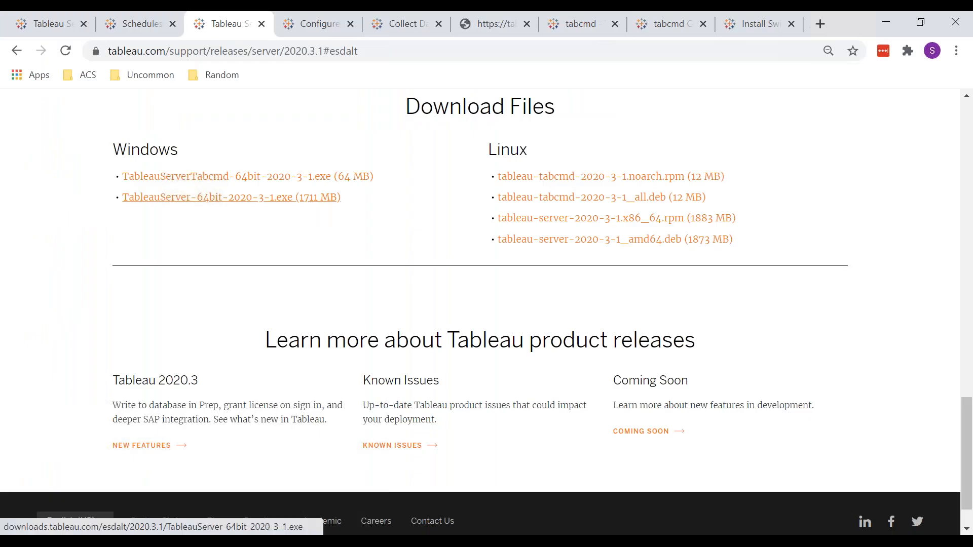
scroll(210, 197, "up", 4)
scroll(210, 198, "down", 5)
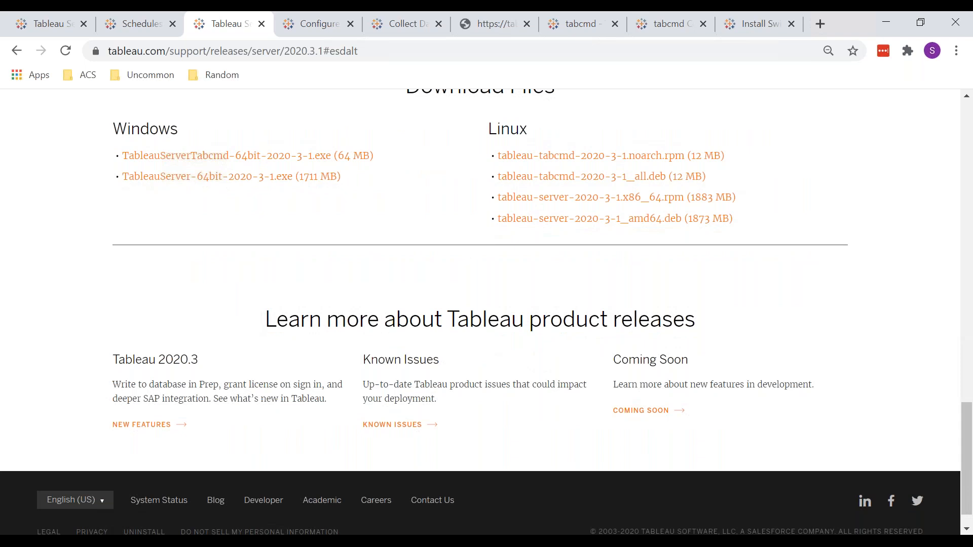
Open the help article on configuring Postgres SSL for direct client connections and read through its introduction
key("ctrl+Tab")
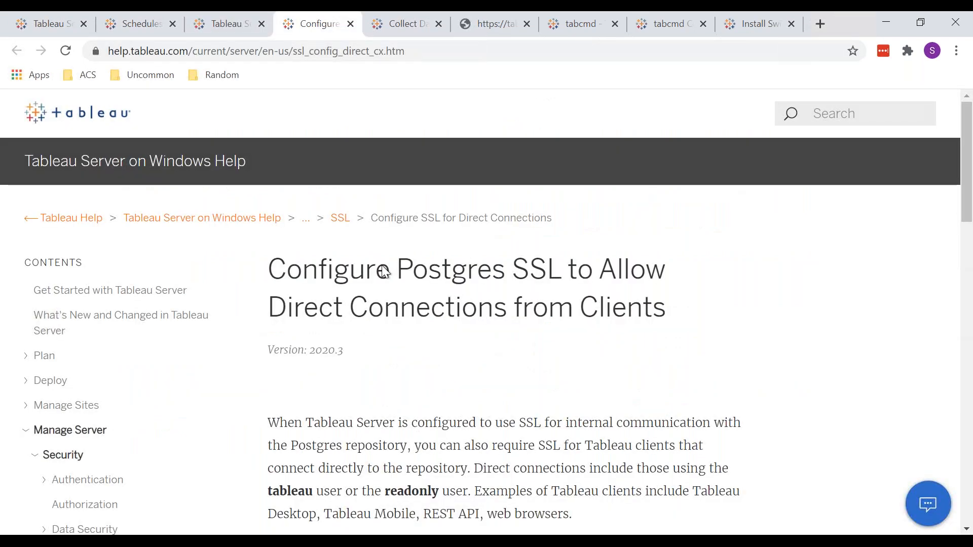
scroll(385, 272, "down", 1)
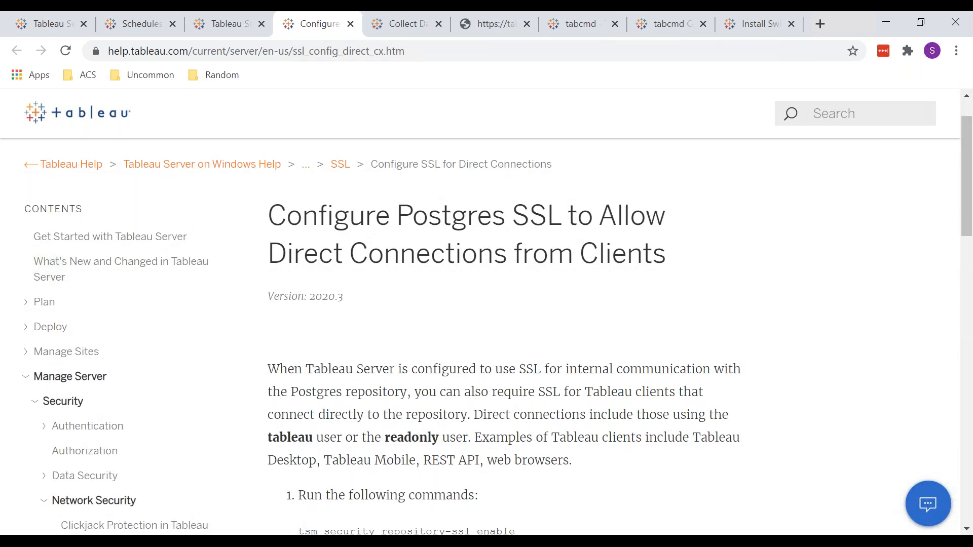
scroll(486, 324, "up", 1)
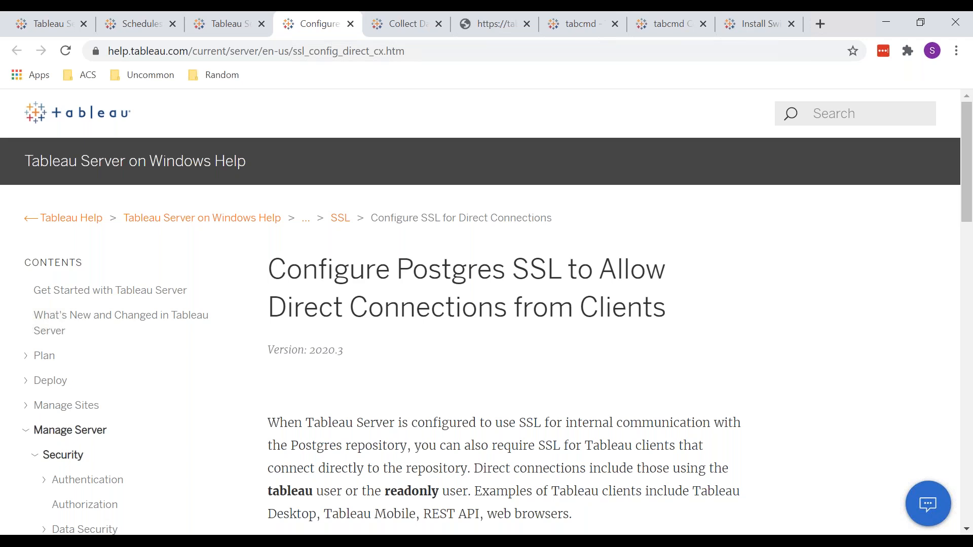
scroll(486, 334, "down", 4)
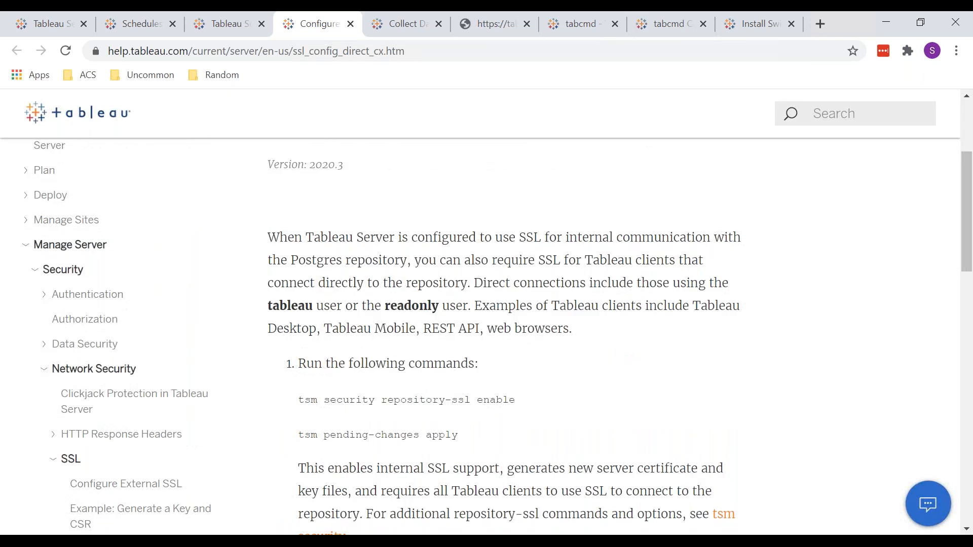
scroll(471, 362, "up", 4)
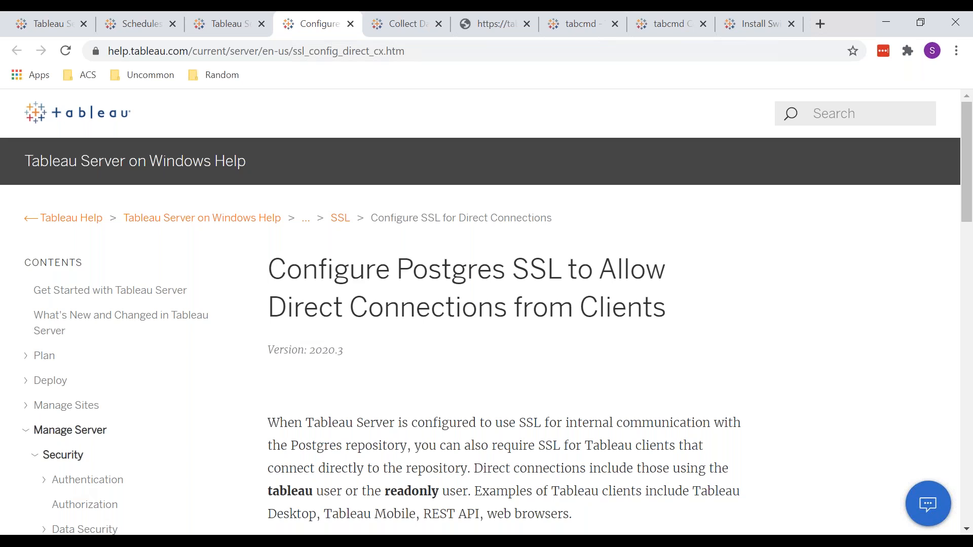
Search Windows for cmd and look at the Command Prompt's option to run as administrator
key("super")
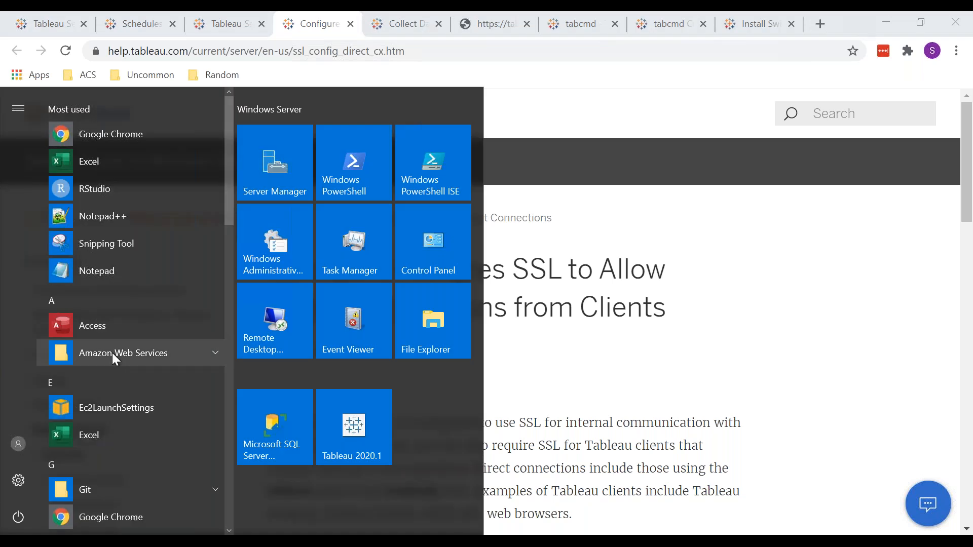
type("cmd")
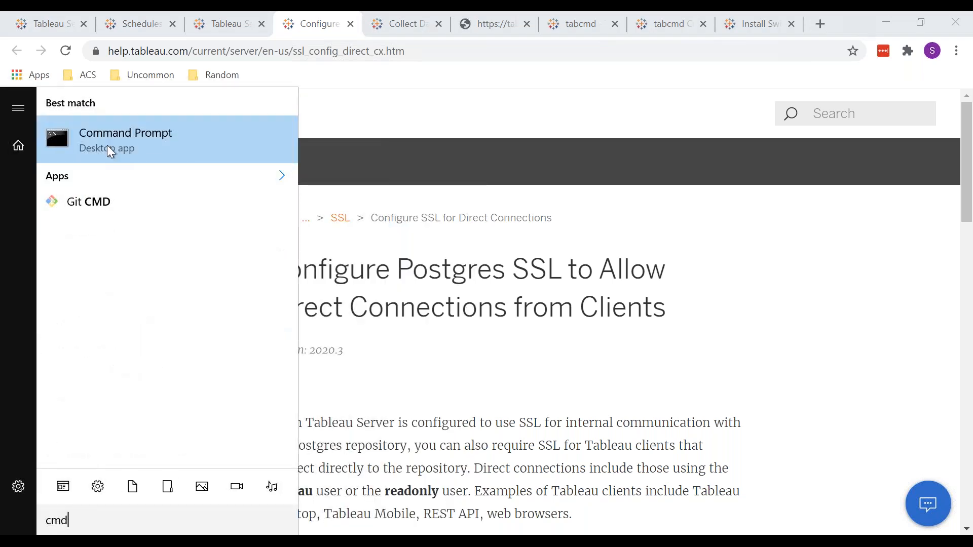
right_click(108, 145)
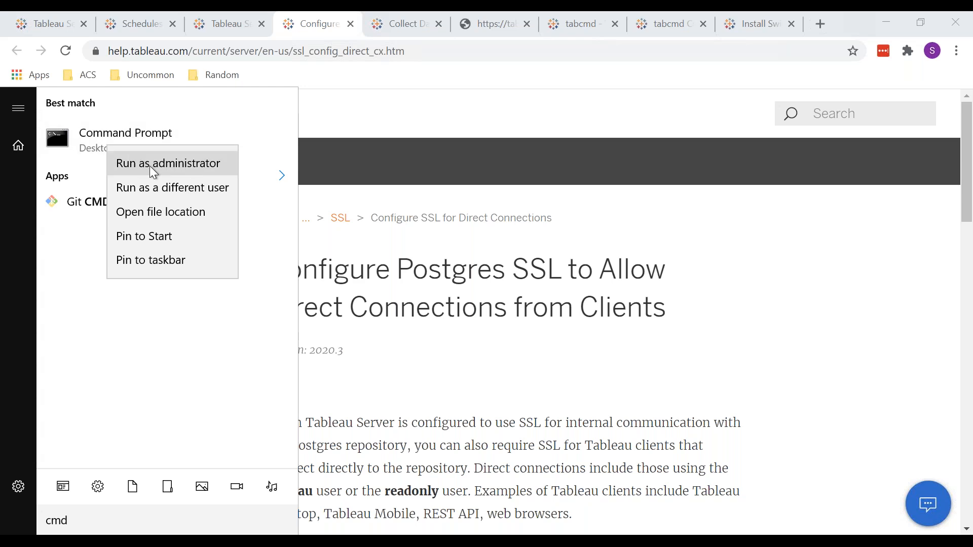
left_click(187, 164)
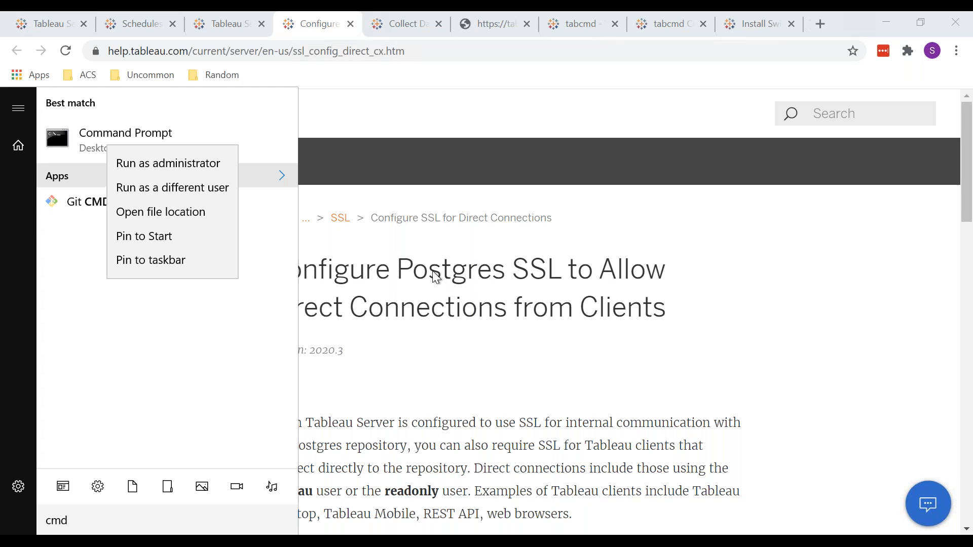
Examine and highlight the commands "tsm security repository-ssl enable" and "tsm pending-changes apply" in the article's first instruction
scroll(524, 369, "down", 4)
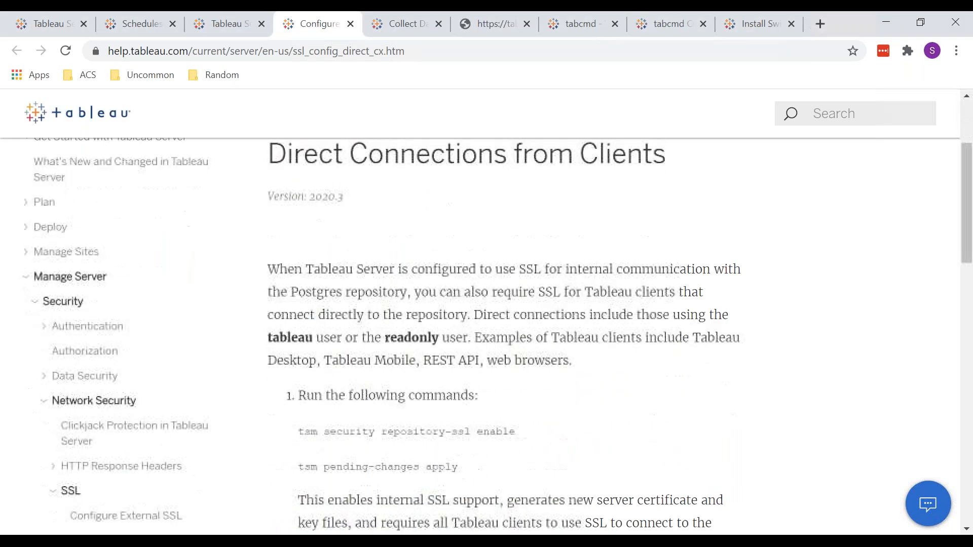
left_click_drag(524, 368, 299, 369)
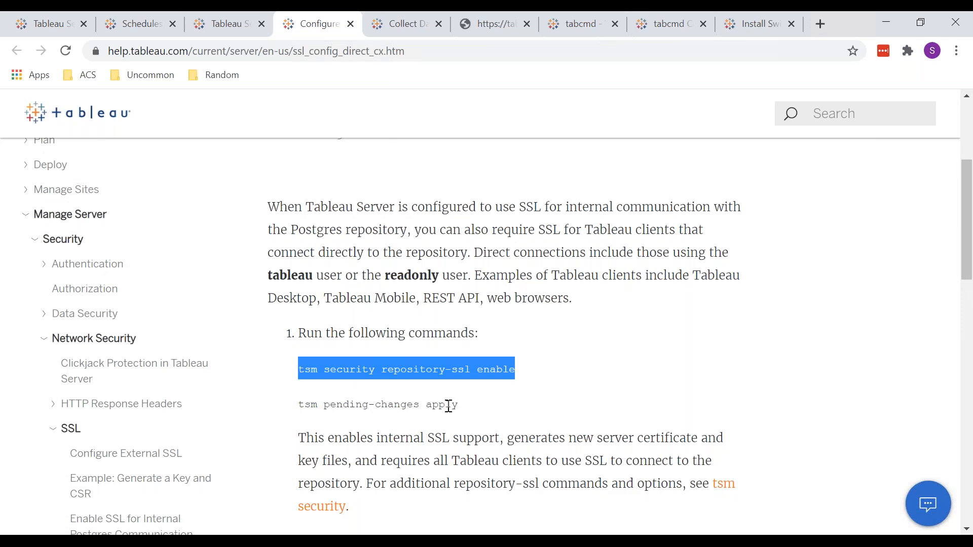
left_click_drag(467, 405, 296, 405)
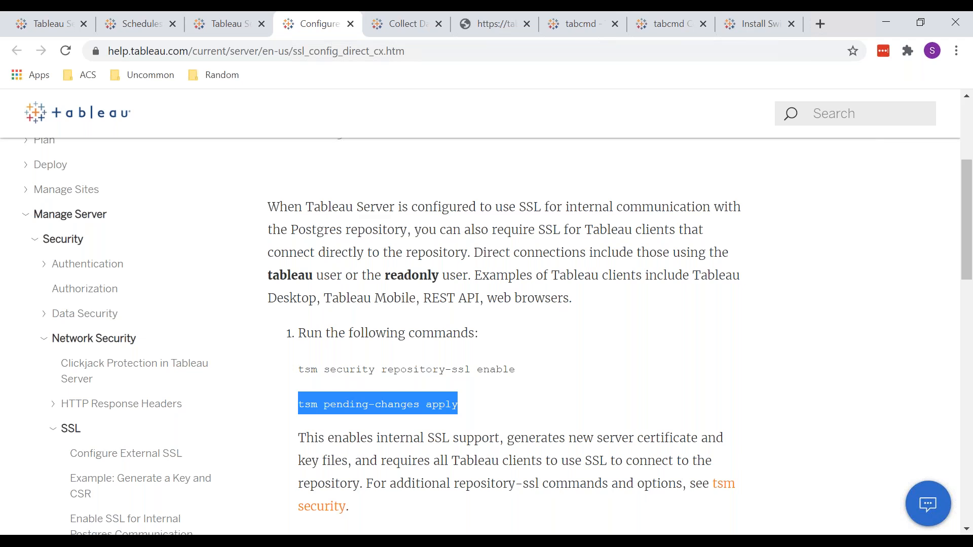
scroll(497, 336, "down", 1)
scroll(497, 336, "down", 1)
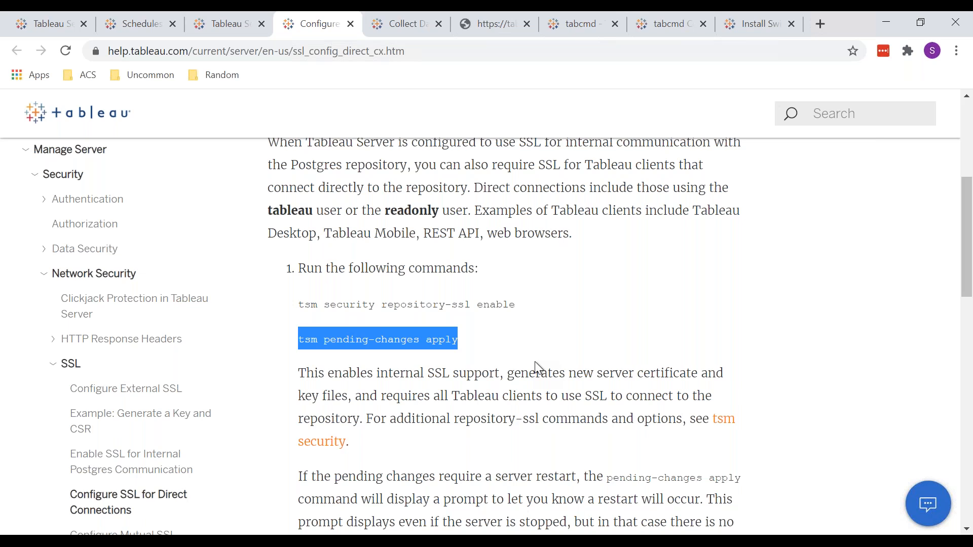
left_click(494, 344)
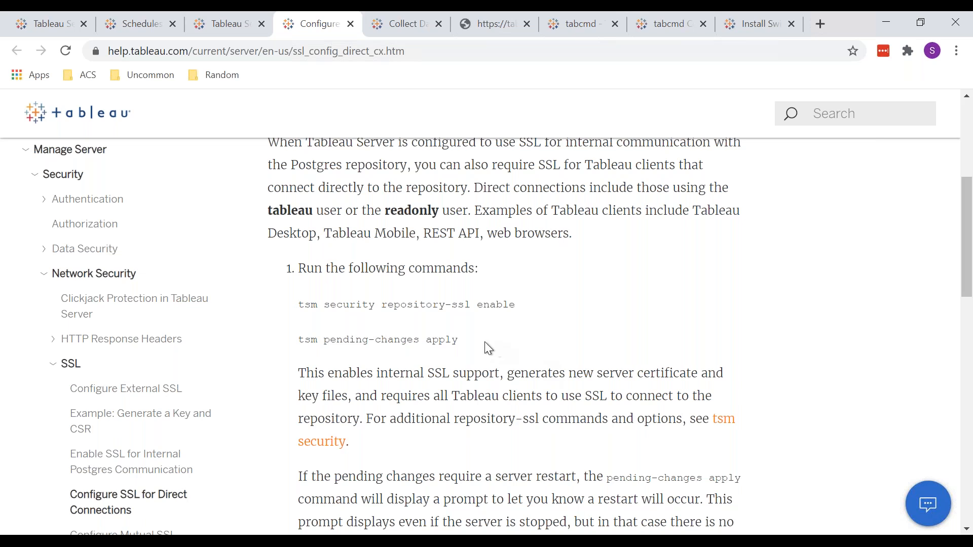
left_click_drag(434, 339, 293, 300)
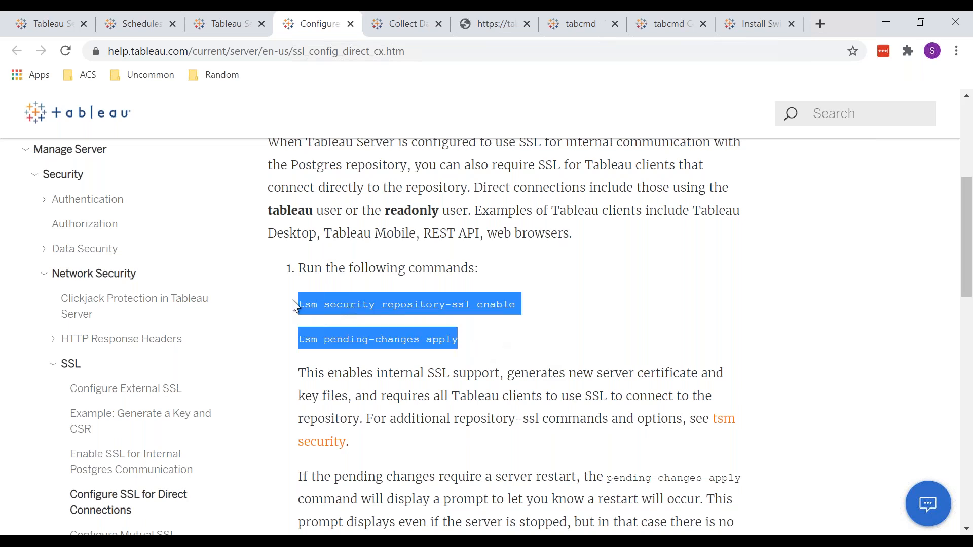
left_click(458, 357)
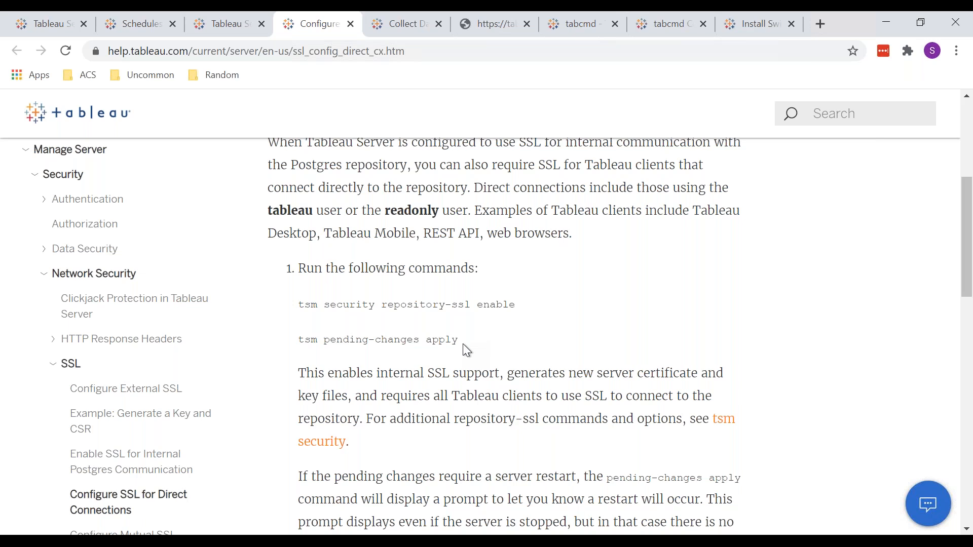
left_click_drag(463, 343, 281, 305)
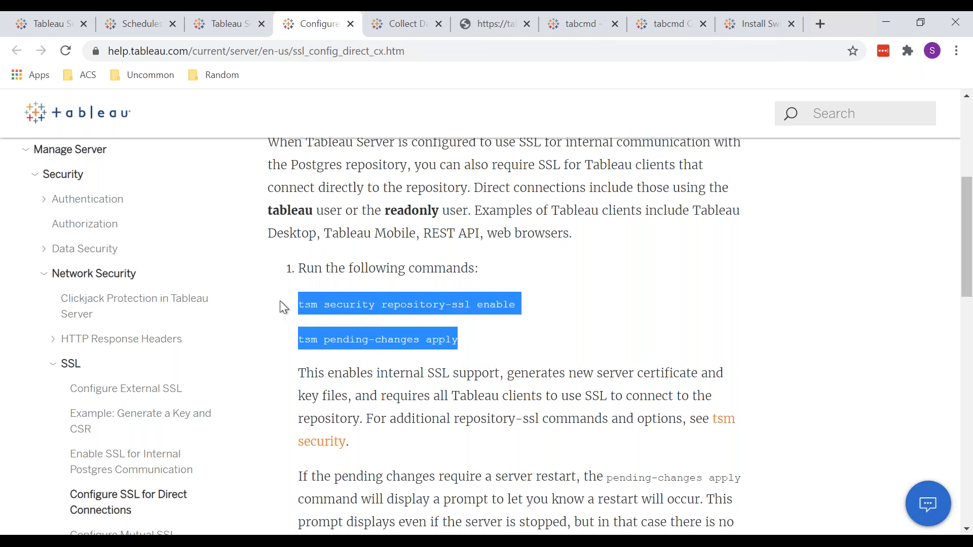
left_click(478, 341)
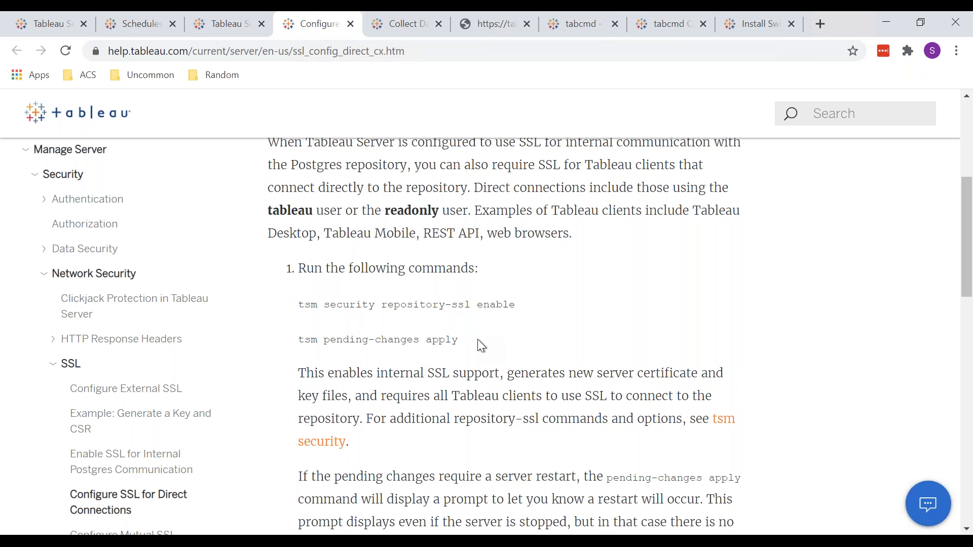
Open the Windows System information page, view the computer's basic information, and close the window
left_click(17, 531)
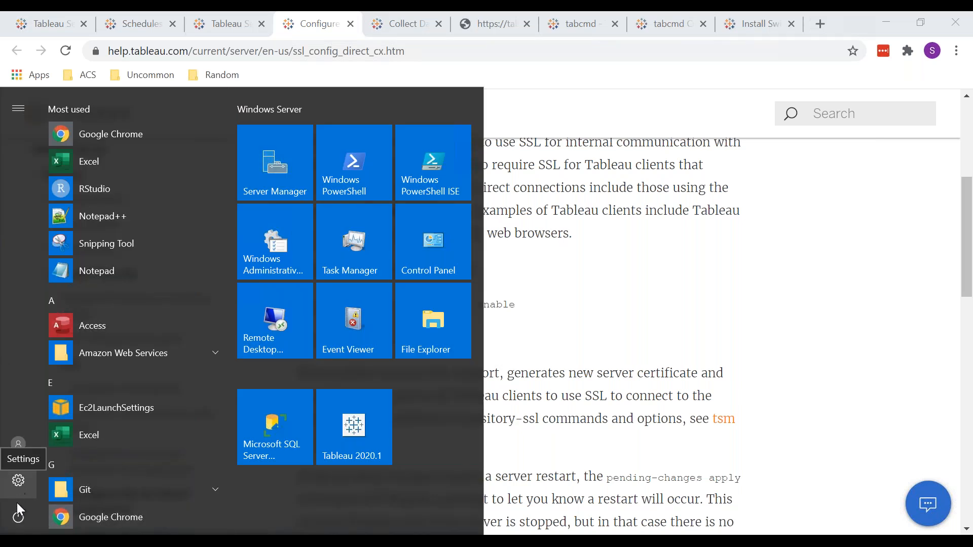
key("super+x")
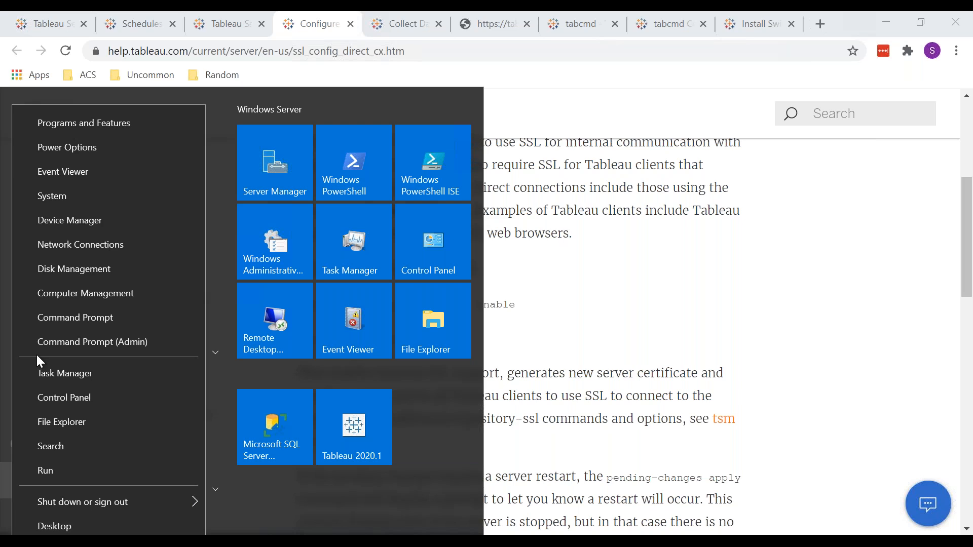
left_click(53, 197)
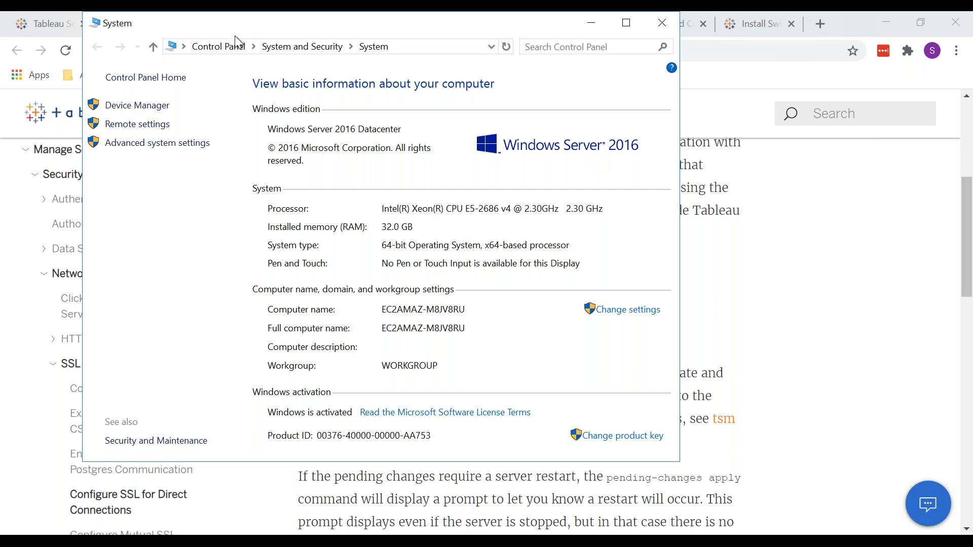
left_click_drag(230, 30, 252, 57)
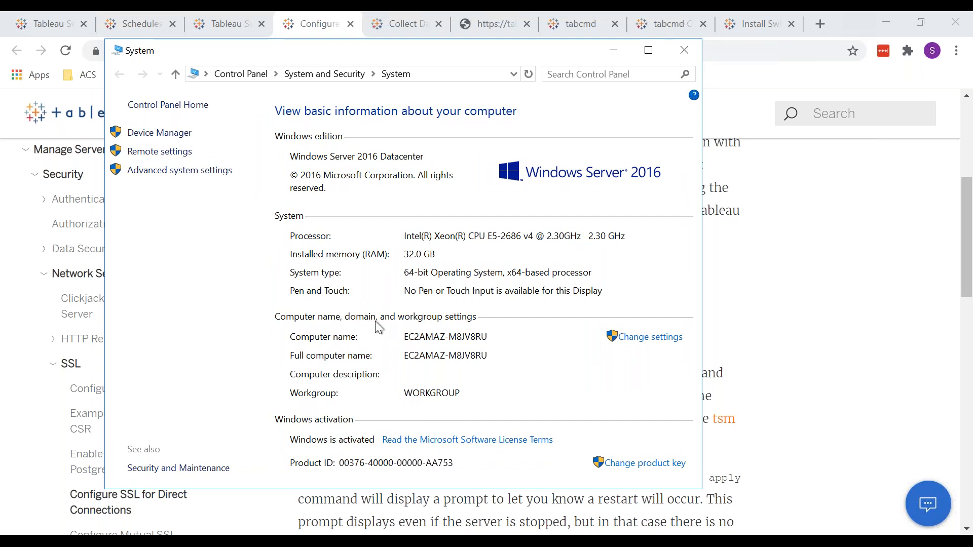
left_click(684, 50)
Review the Postgres SSL article's commands, restart notes and optional certificate instructions, with a brief look at the Tableau Server release page
scroll(509, 297, "down", 1)
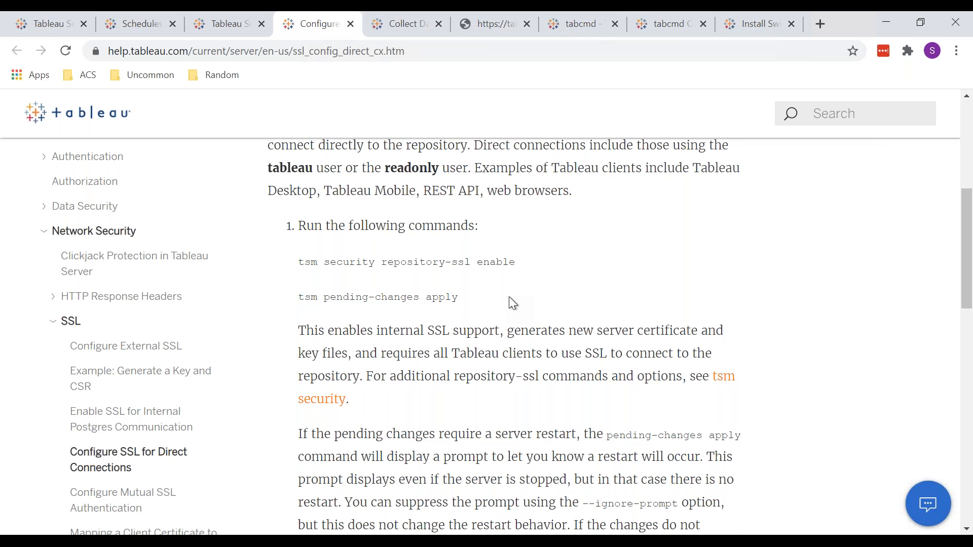
scroll(508, 297, "down", 5)
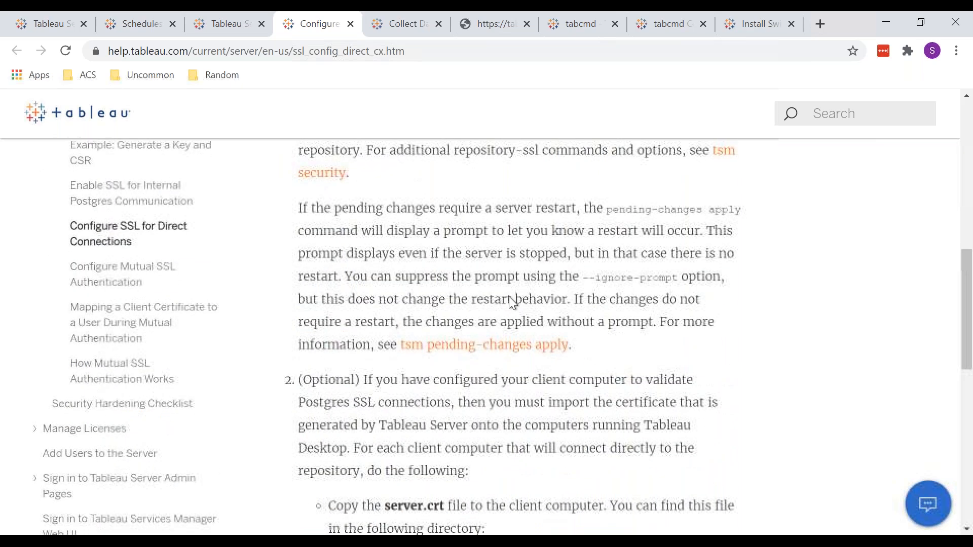
left_click(218, 26)
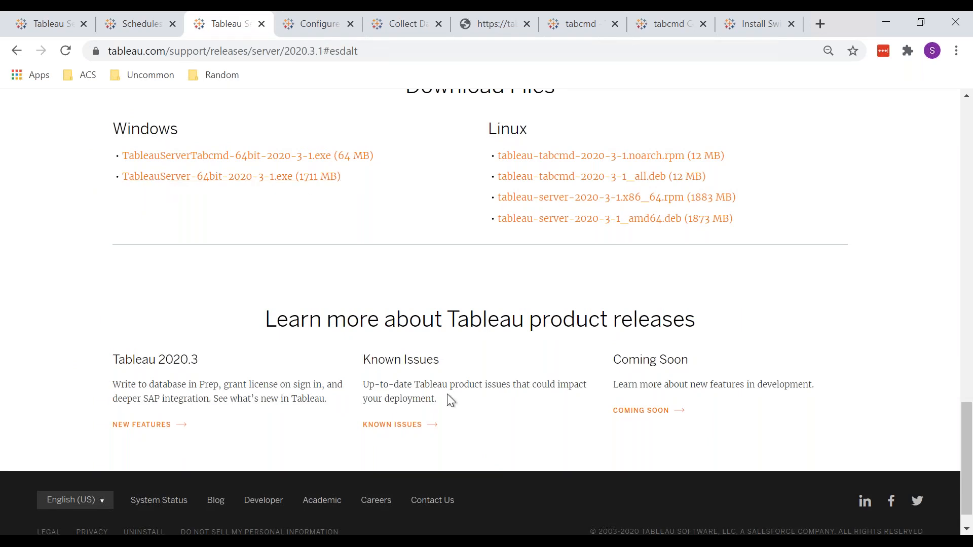
key("ctrl+Tab")
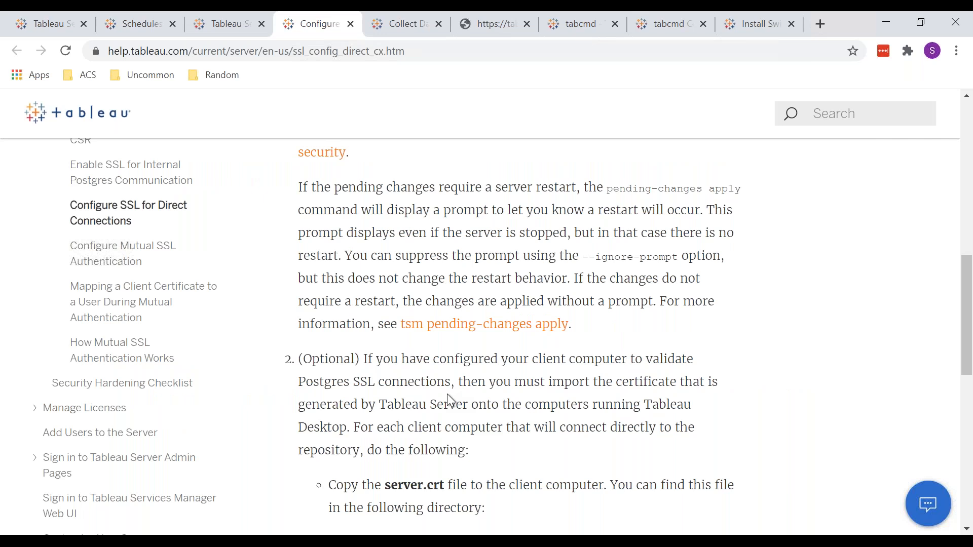
scroll(447, 394, "up", 10)
scroll(447, 394, "down", 4)
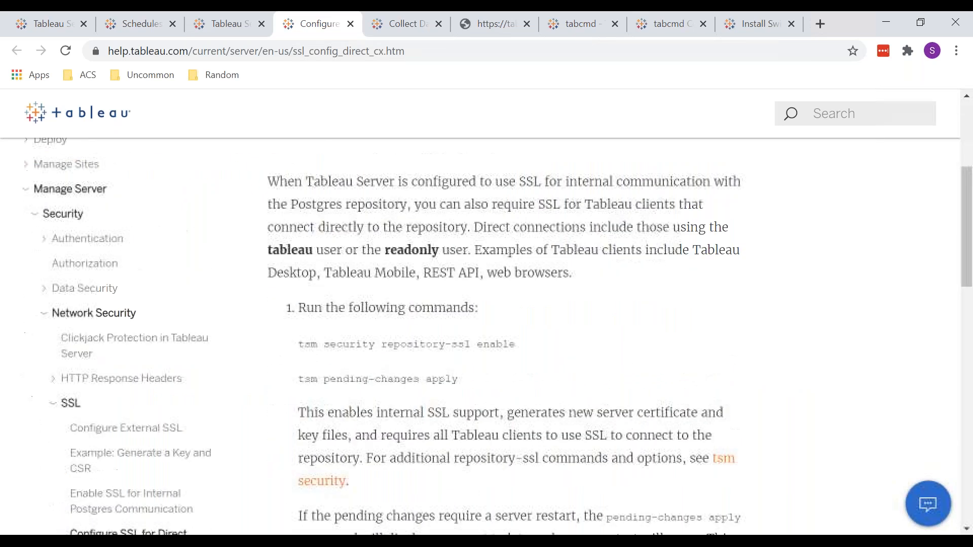
scroll(486, 335, "up", 4)
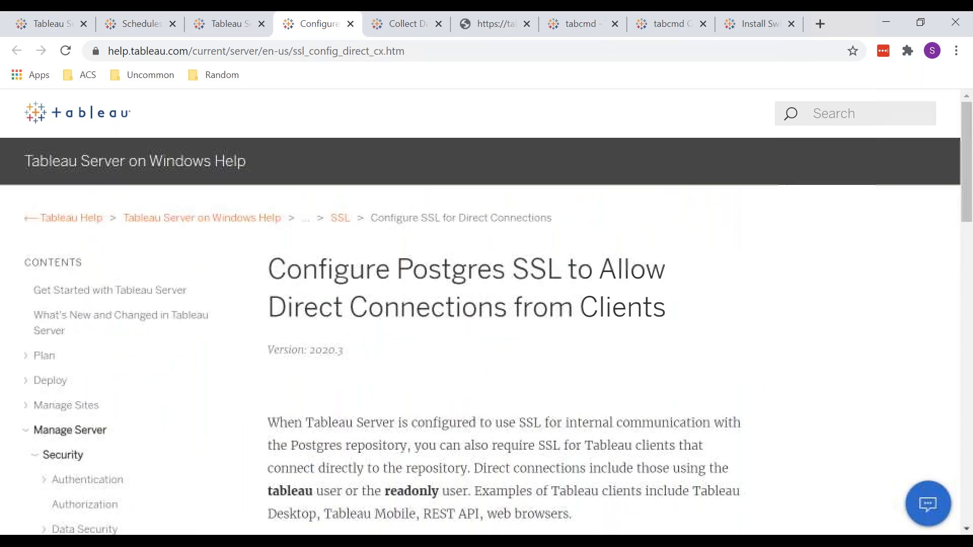
scroll(486, 334, "down", 1)
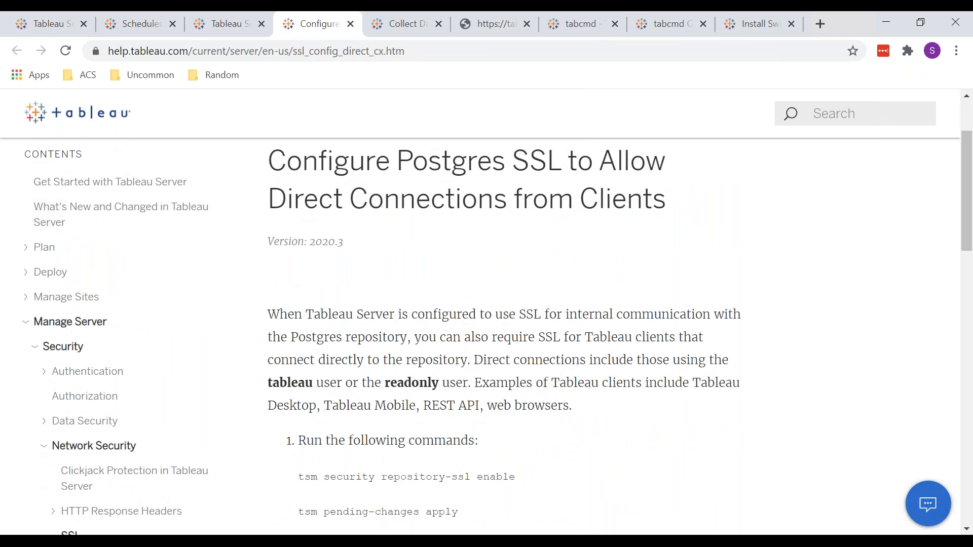
scroll(487, 334, "down", 5)
scroll(487, 334, "down", 3)
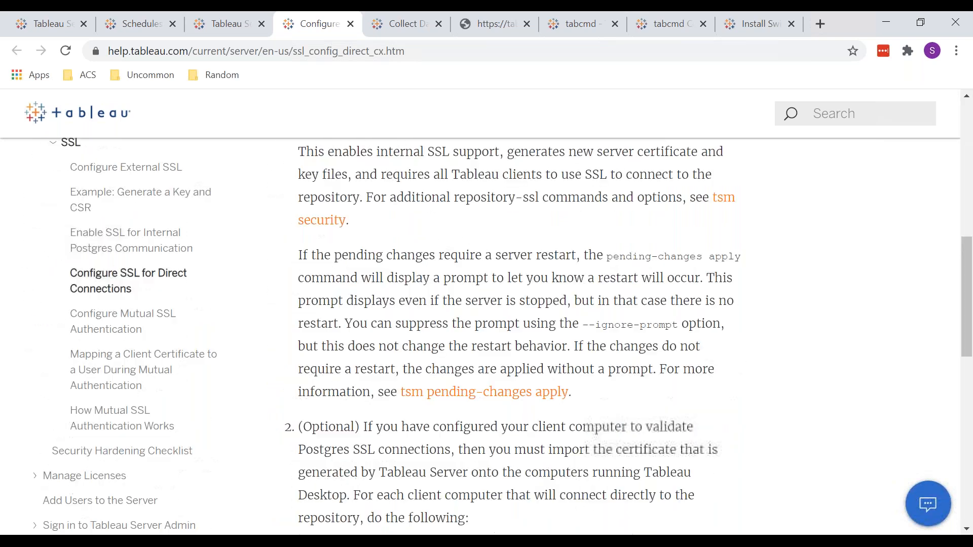
scroll(486, 334, "up", 1)
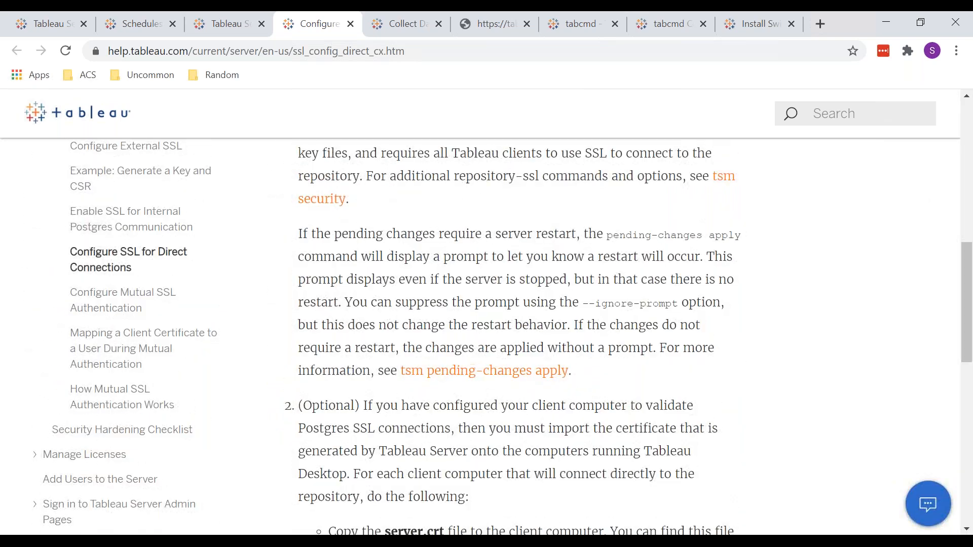
scroll(281, 533, "up", 7)
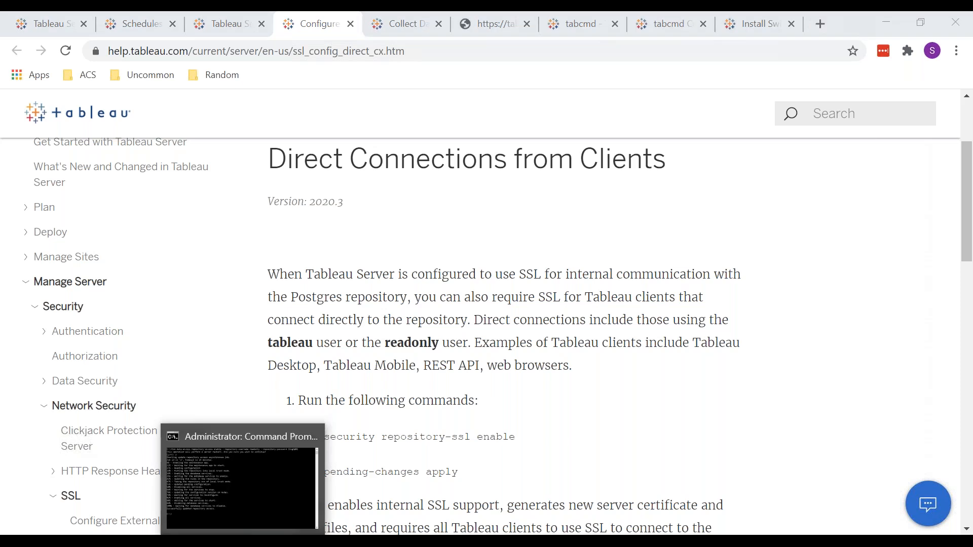
Switch to the administrator Command Prompt, examine the earlier tsm data-access repository-access enable run, and return to Chrome
left_click(243, 542)
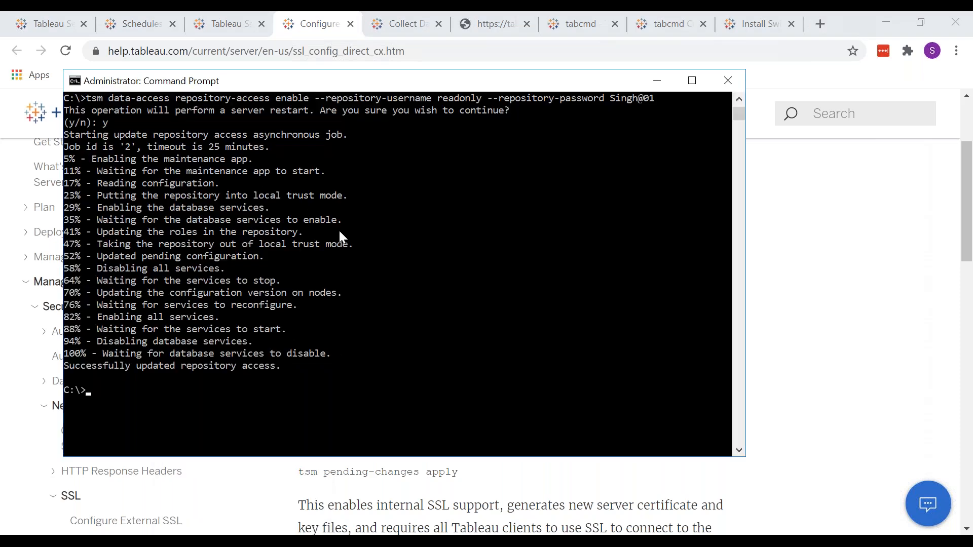
scroll(339, 229, "up", 3)
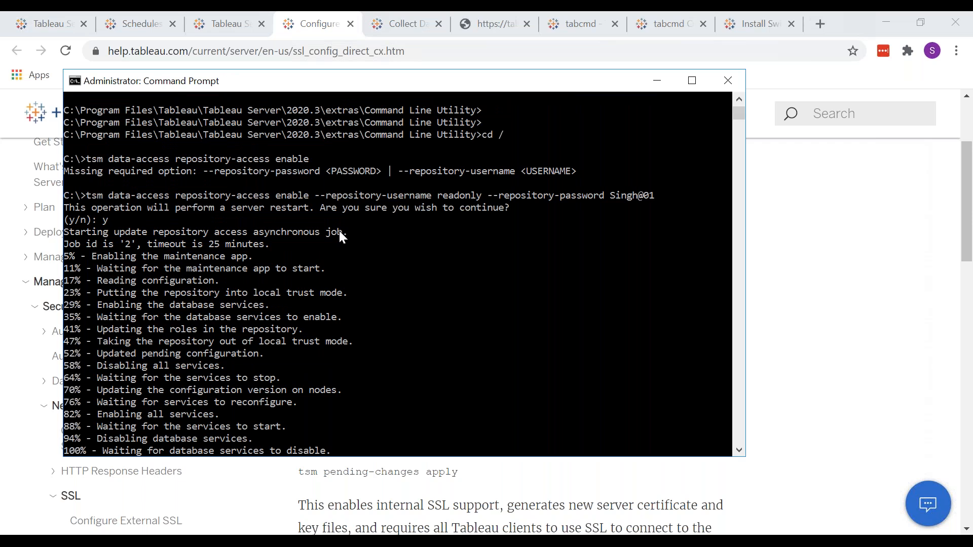
left_click(816, 298)
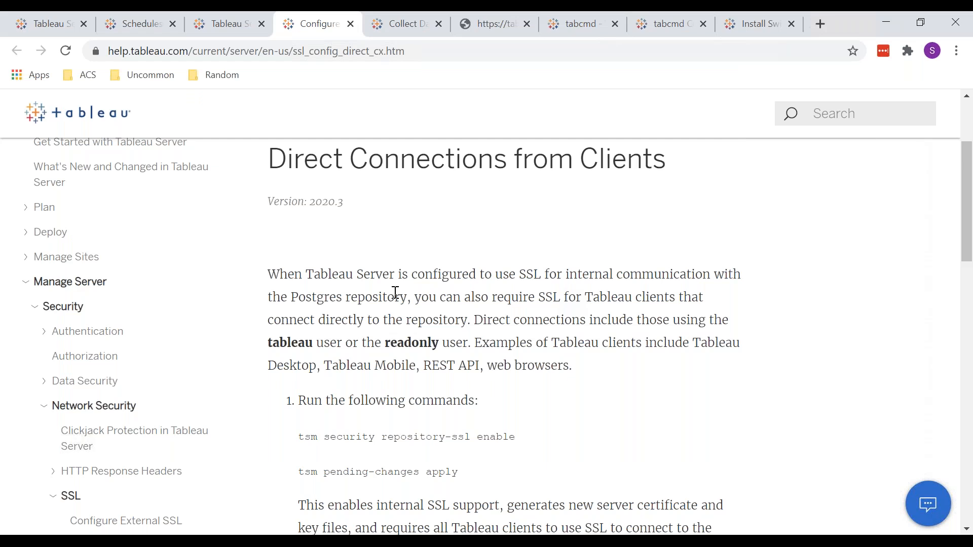
Open the help article on collecting data with the Tableau Server Repository and read the section on enabling repository access
key("ctrl+Tab")
scroll(501, 334, "up", 10)
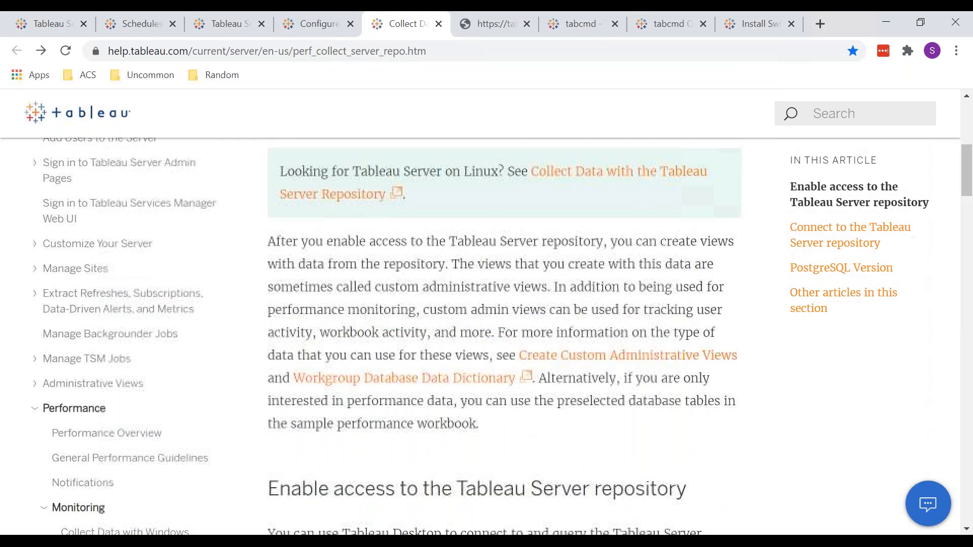
scroll(502, 334, "down", 12)
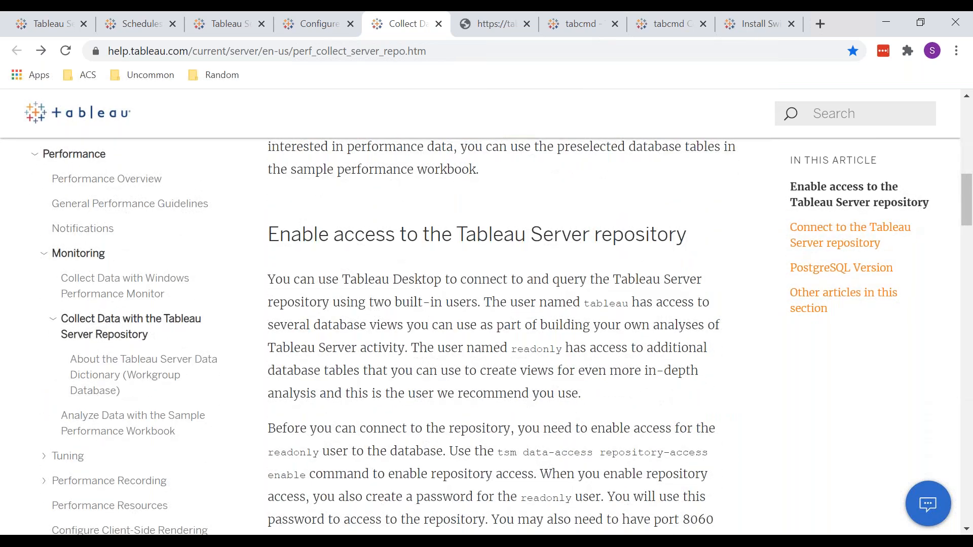
scroll(502, 335, "down", 3)
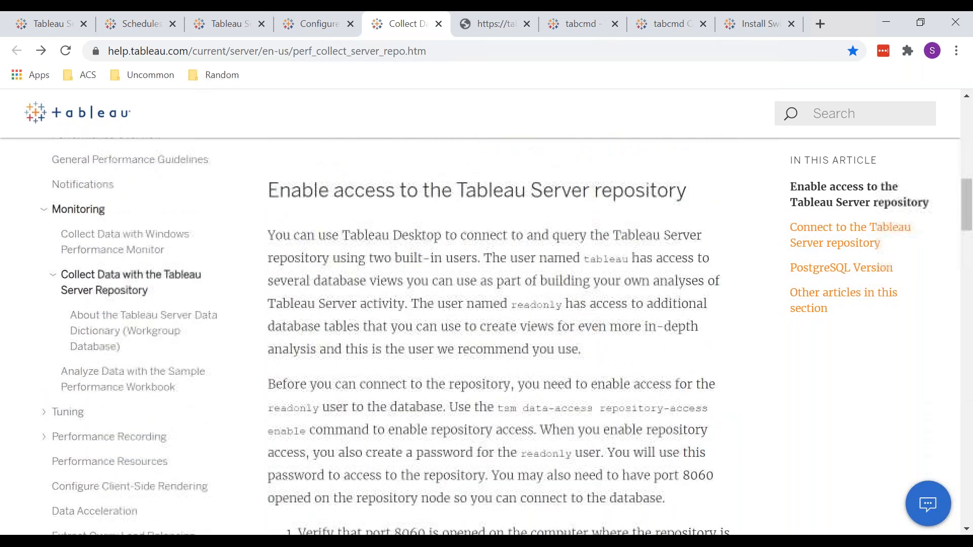
scroll(303, 250, "down", 5)
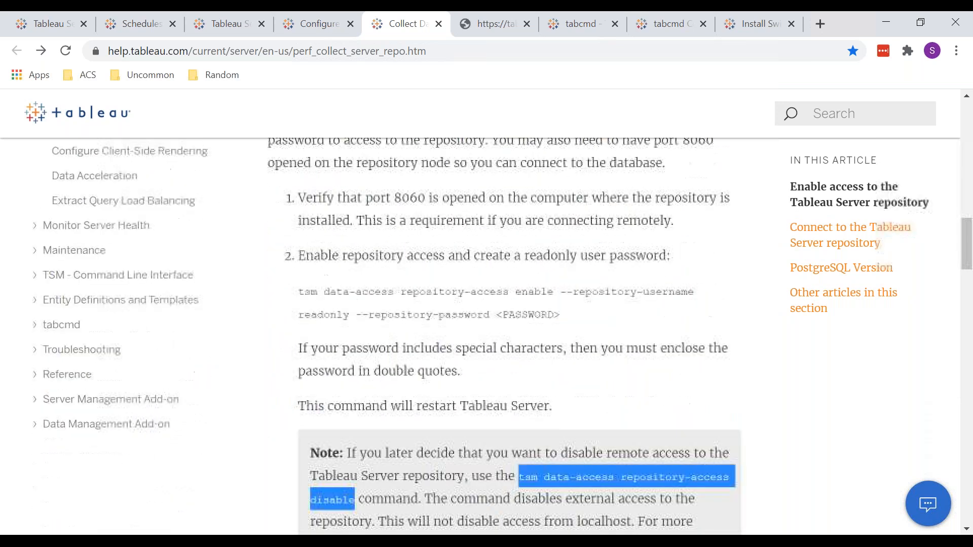
Examine the "tsm data-access repository-access enable" command, highlighting its readonly and PASSWORD parts, and read the note on disabling access
left_click_drag(303, 250, 366, 260)
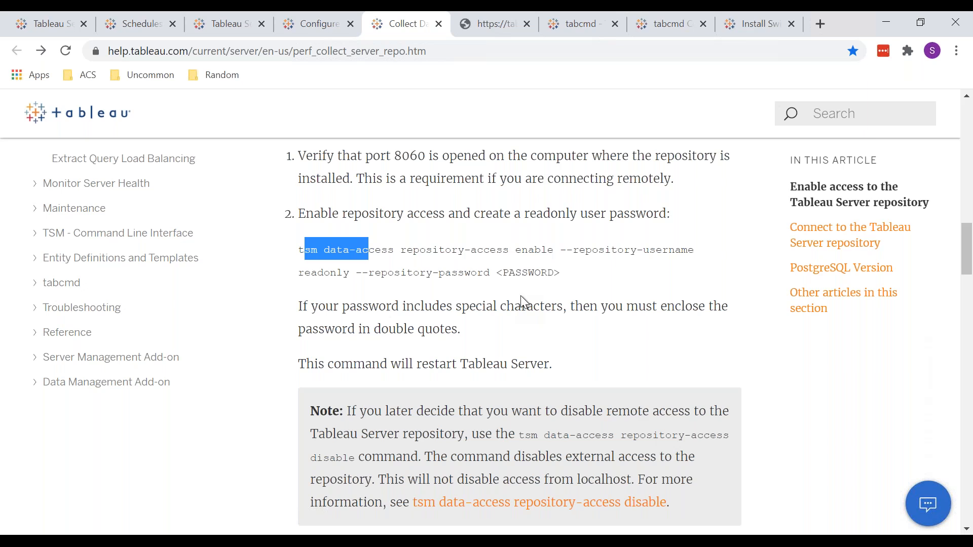
left_click(583, 271)
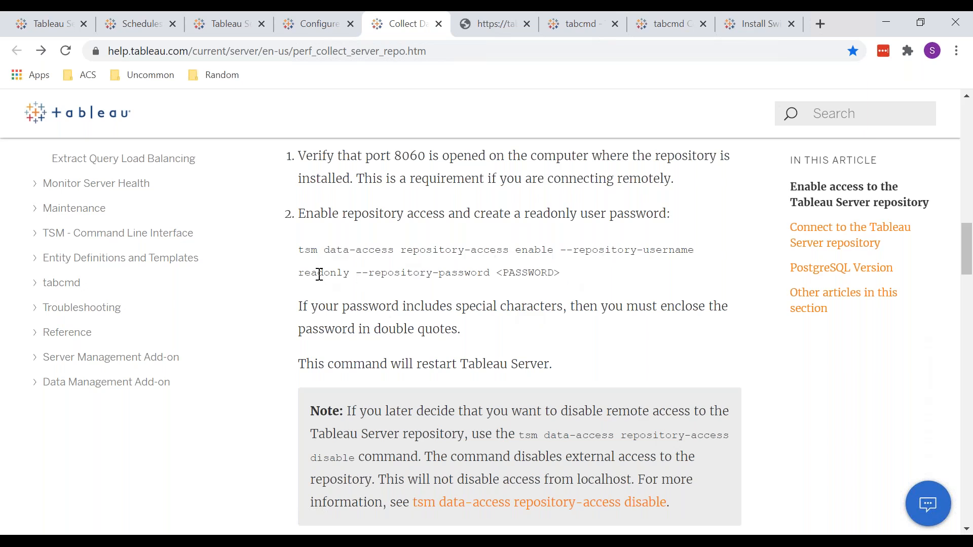
double_click(319, 273)
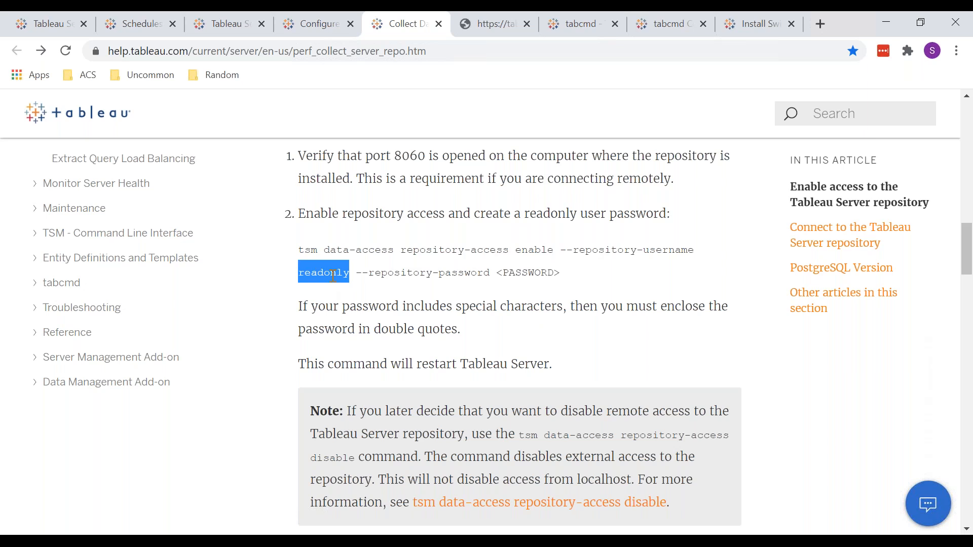
double_click(532, 275)
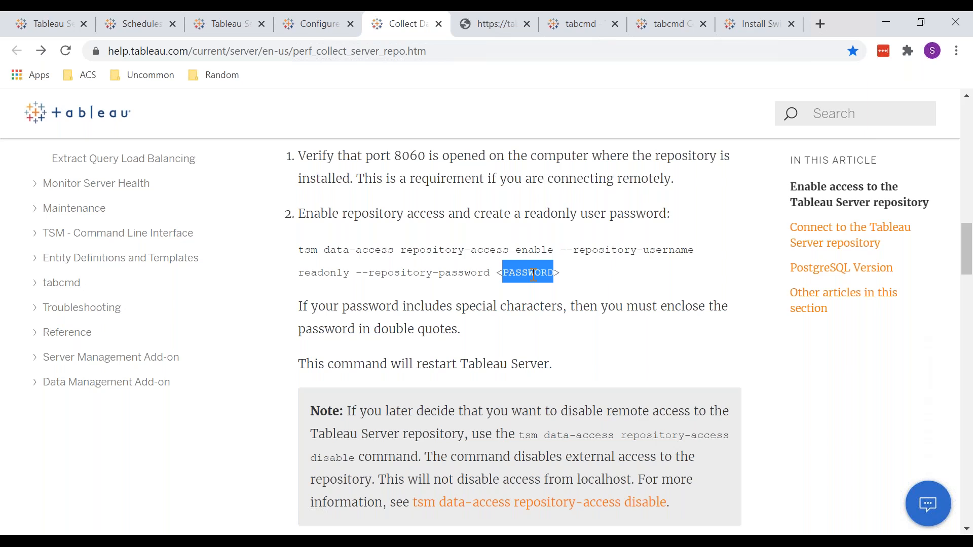
scroll(533, 275, "down", 1)
scroll(533, 275, "up", 3)
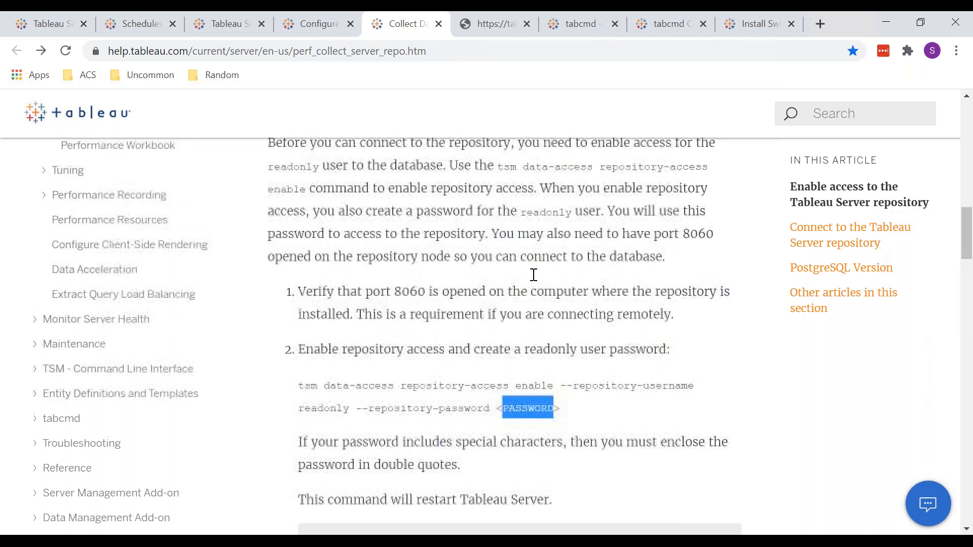
scroll(533, 275, "down", 4)
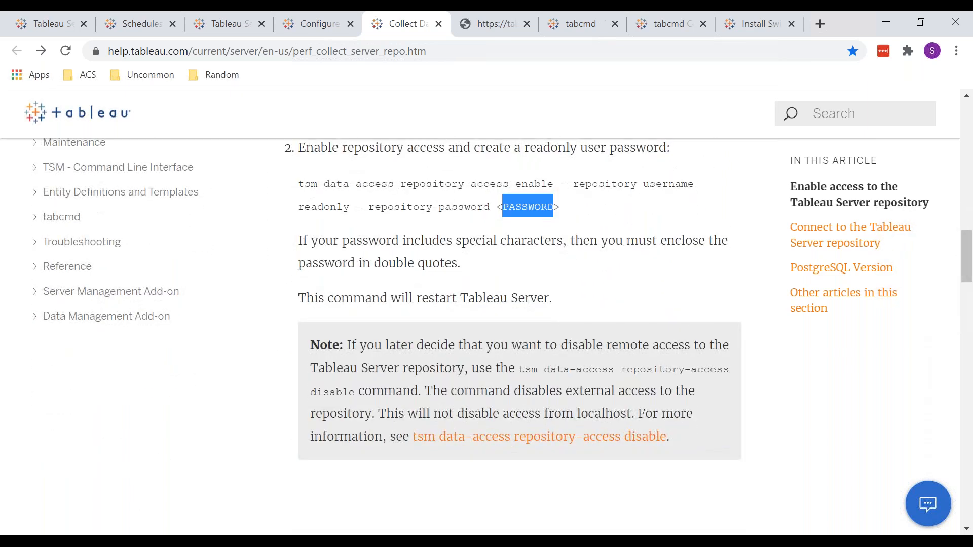
scroll(507, 336, "up", 3)
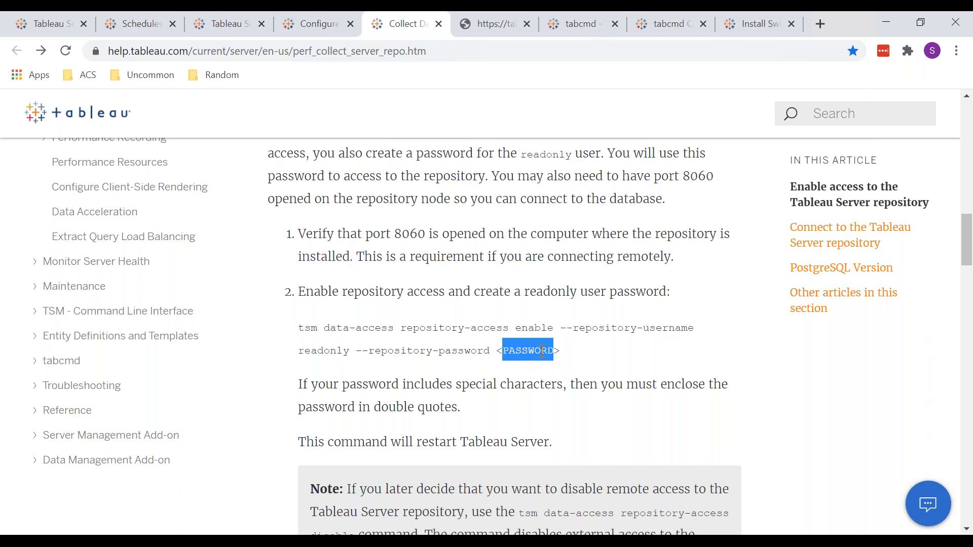
Launch Tableau 2020.1 from Windows and maximize its window
left_click(36, 532)
left_click(354, 427)
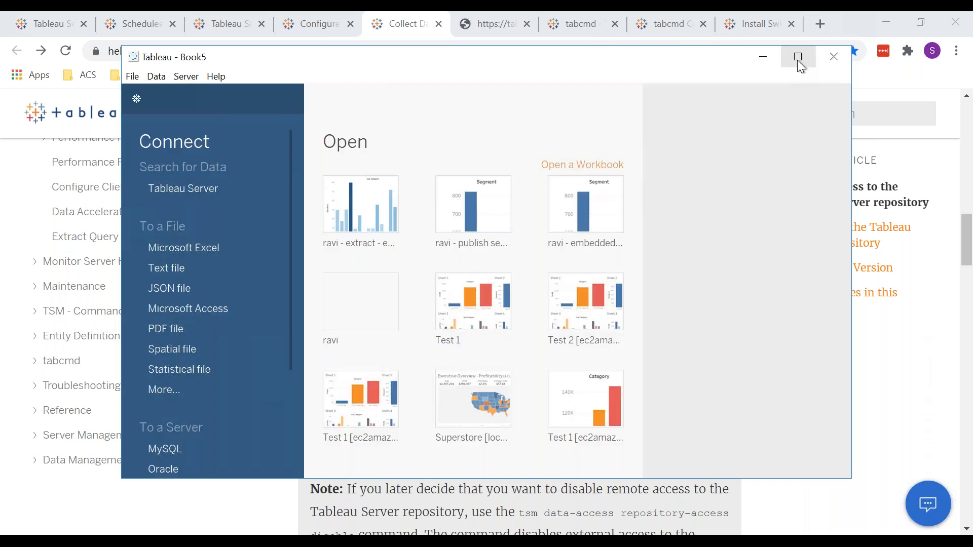
left_click(799, 62)
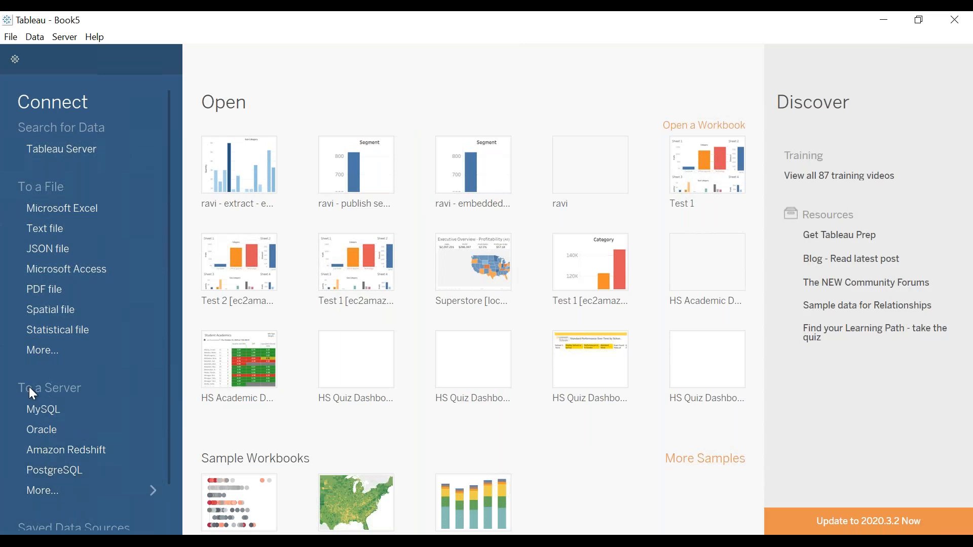
Search the full list of server connectors for "post" and open the PostgreSQL connection dialog
left_click(83, 494)
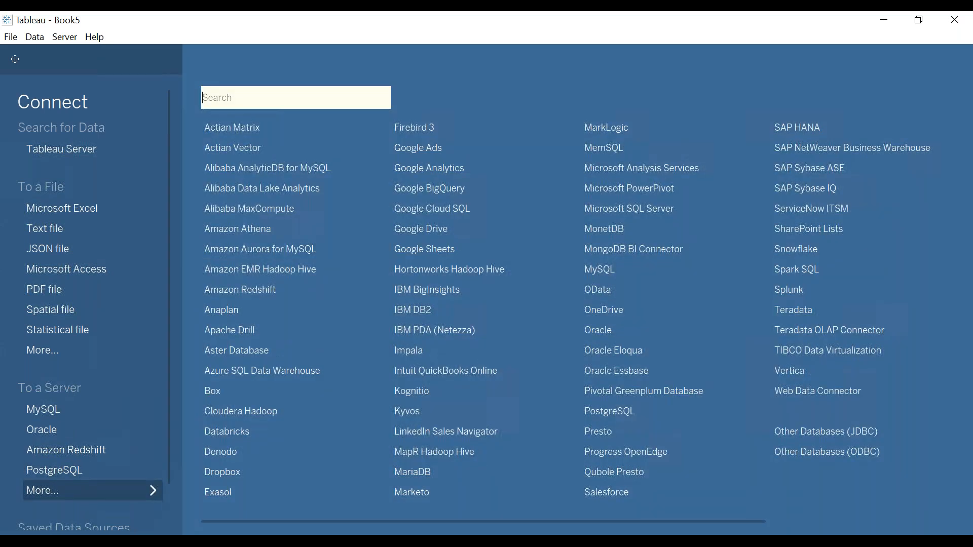
type("pr")
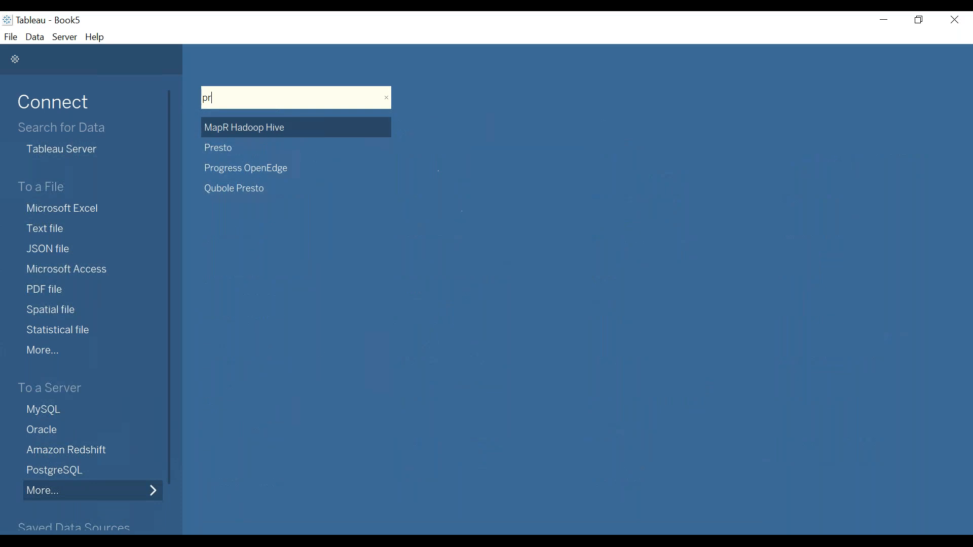
type("s")
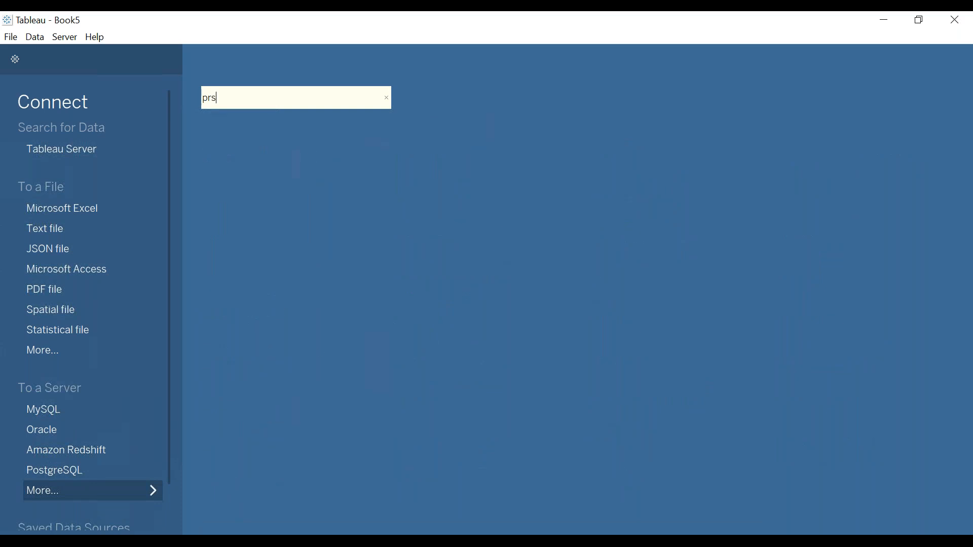
key("BackSpace")
key("BackSpace")
type("ost")
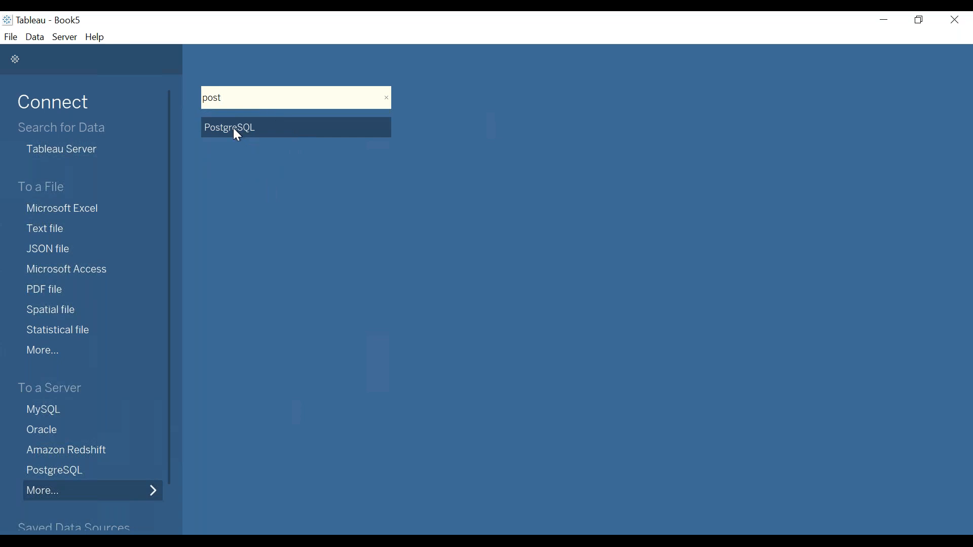
left_click(234, 128)
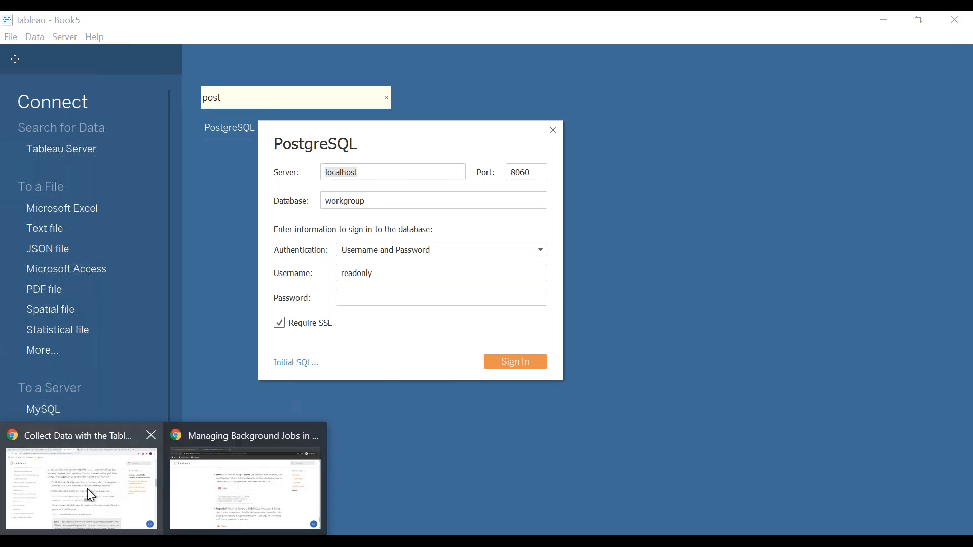
Switch to Chrome's repository access article and highlight the username and password options of the "tsm data-access repository-access enable" command
left_click(87, 488)
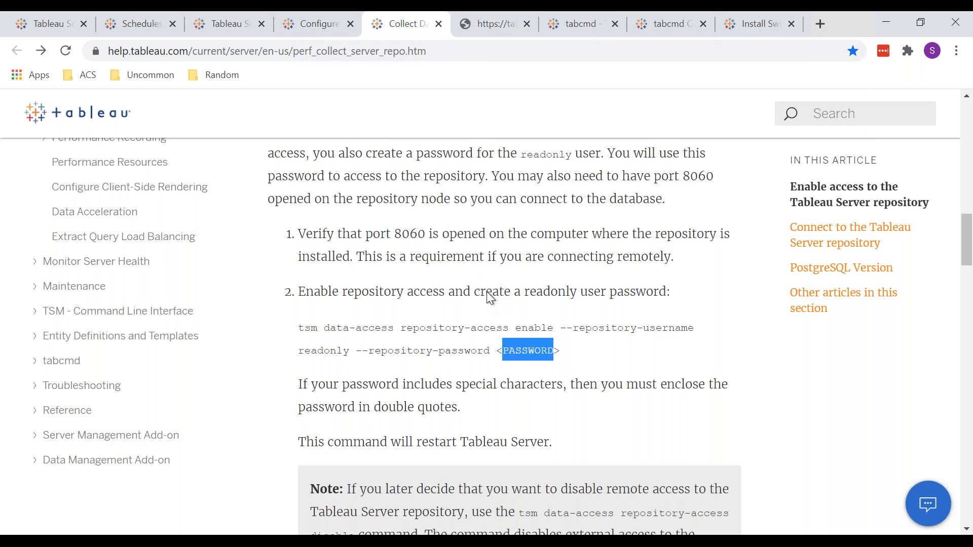
left_click(696, 331)
left_click_drag(617, 328, 560, 350)
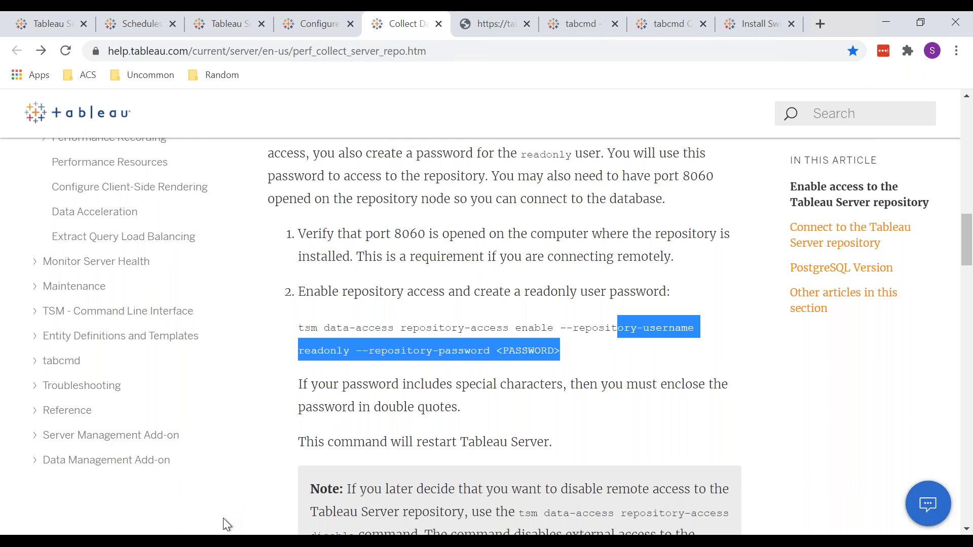
Open the Tableau Services Manager status page and highlight the host name of node1
left_click(47, 22)
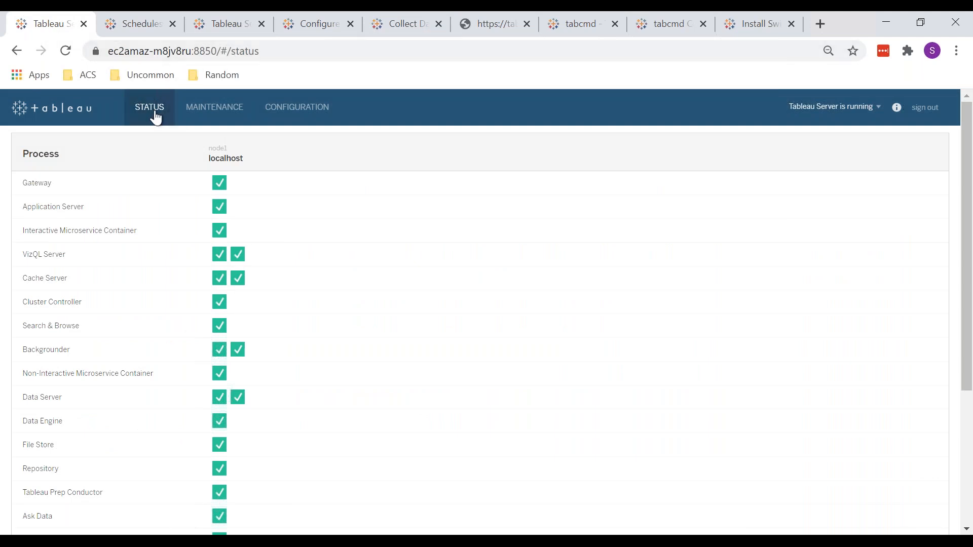
double_click(233, 161)
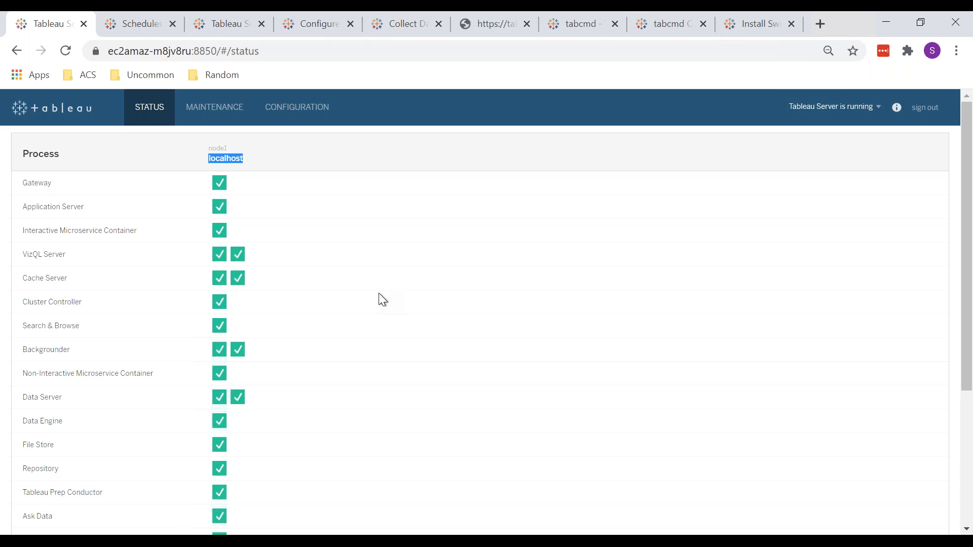
mouse_move(247, 541)
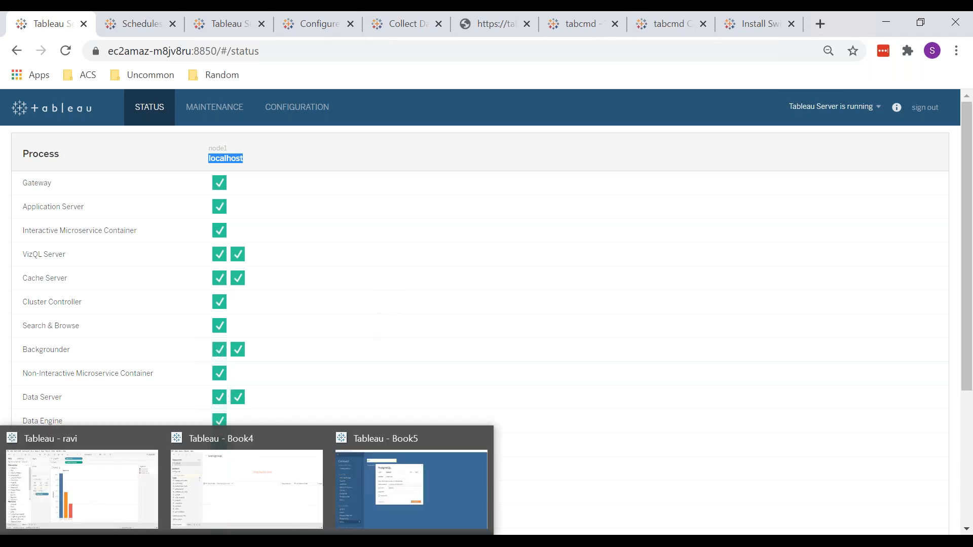
Return to the PostgreSQL connection dialog in Tableau Book5 and review its server, port and database values
left_click(388, 470)
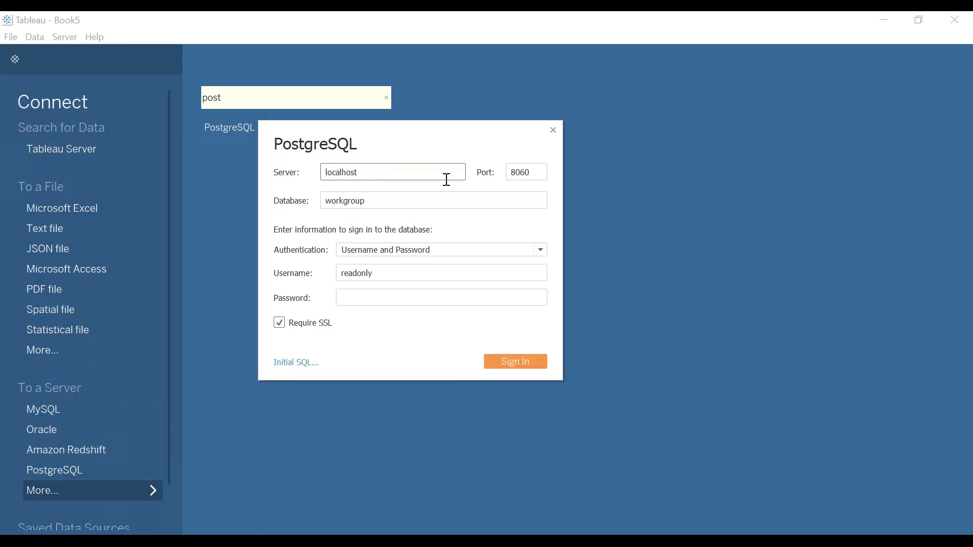
left_click(523, 172)
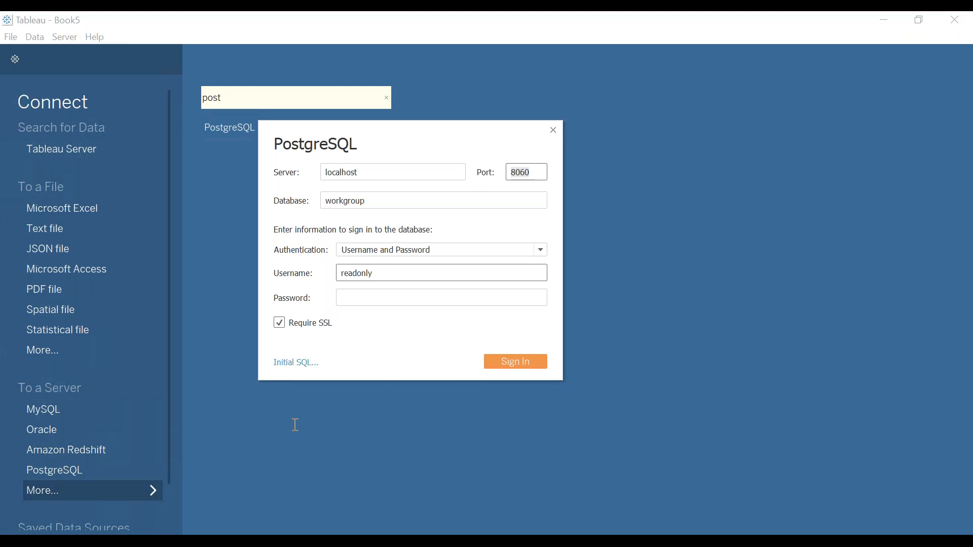
mouse_move(167, 541)
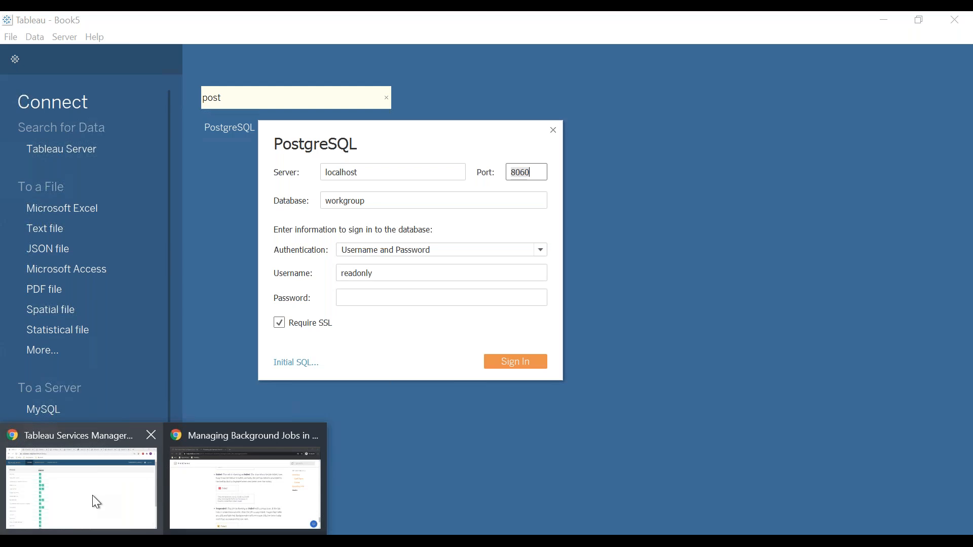
mouse_move(93, 495)
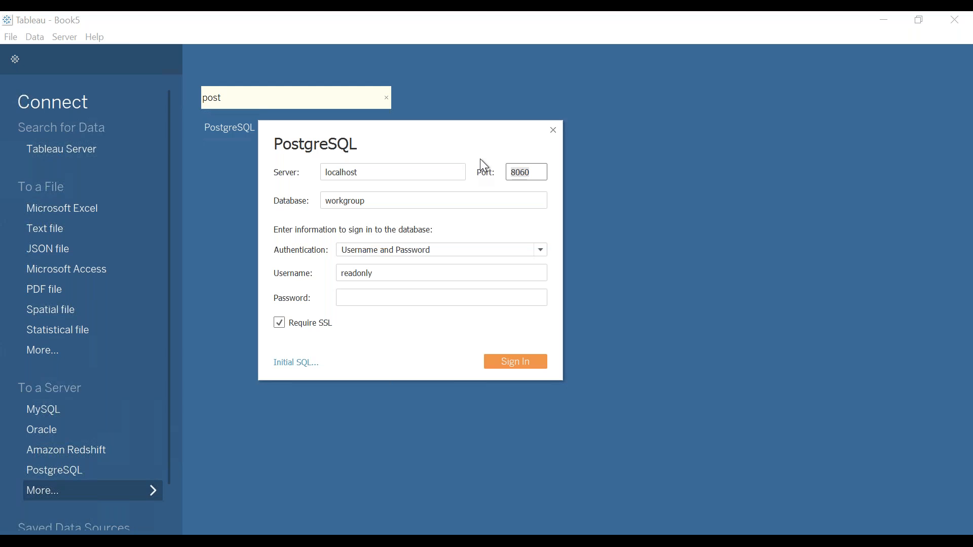
left_click(394, 200)
left_click_drag(395, 200, 276, 210)
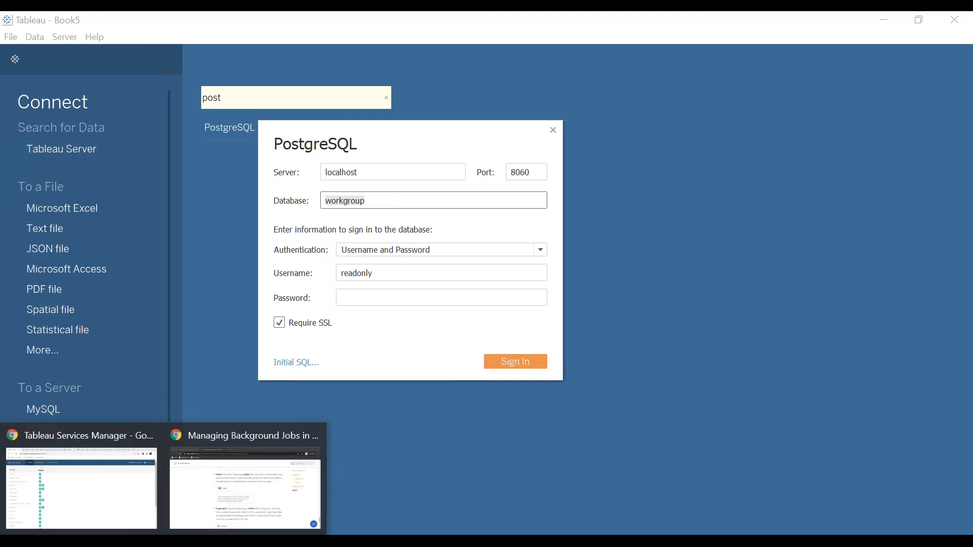
Switch back to Chrome's repository access article and highlight the whole "tsm data-access repository-access enable" command
left_click(238, 479)
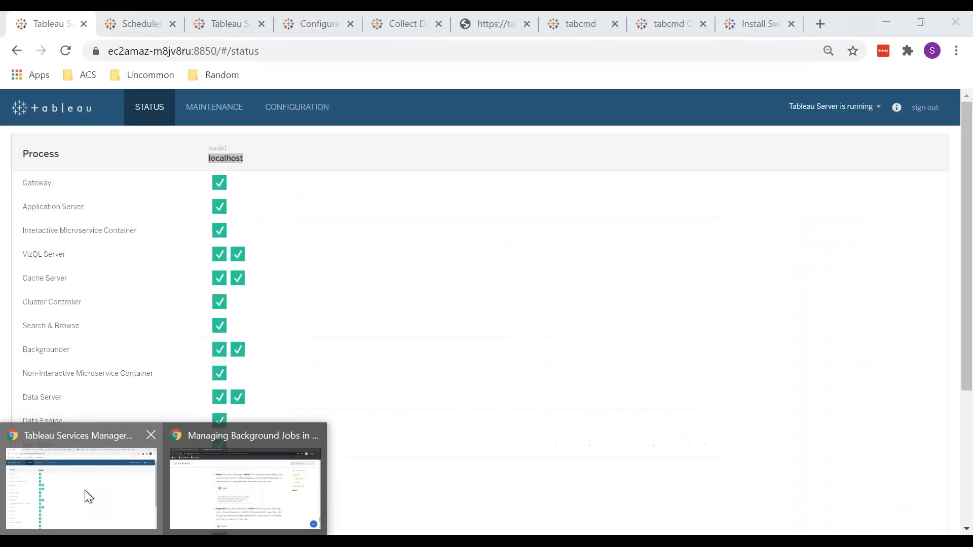
left_click(84, 491)
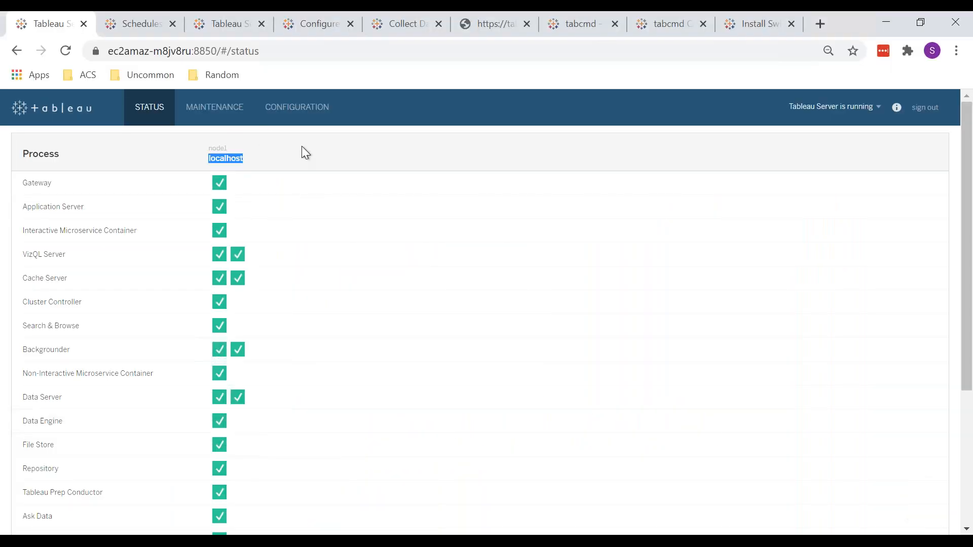
key("ctrl+Tab")
key("ctrl+Tab")
key("ctrl+Tab")
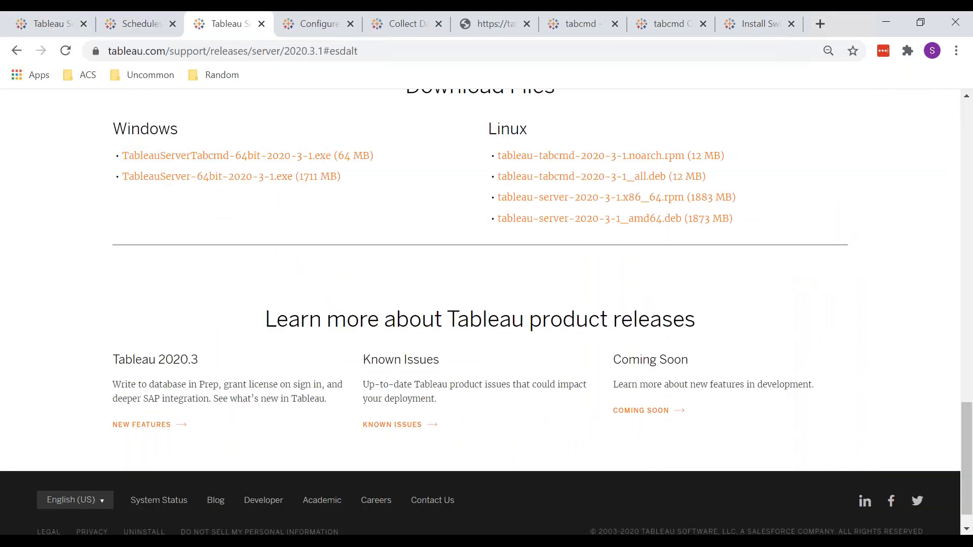
key("ctrl+Tab")
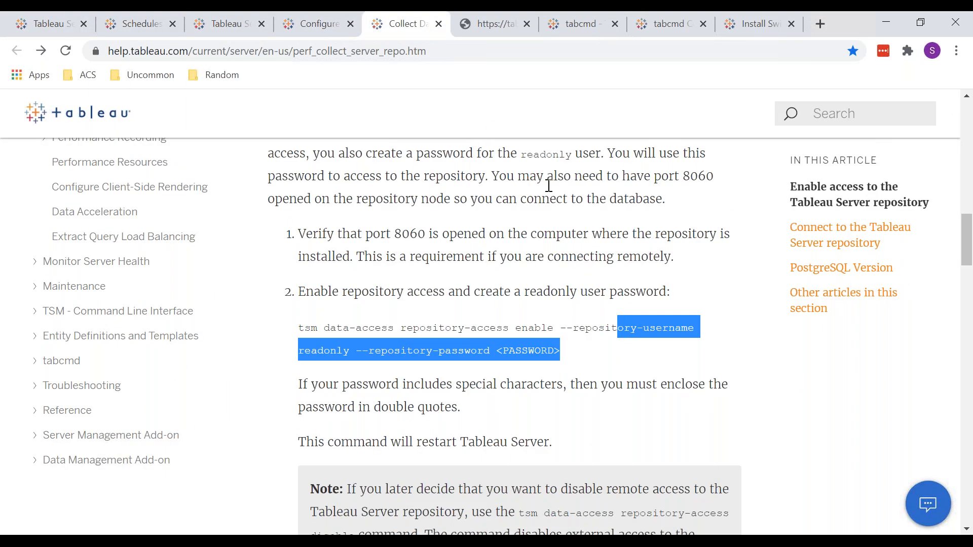
left_click(527, 327)
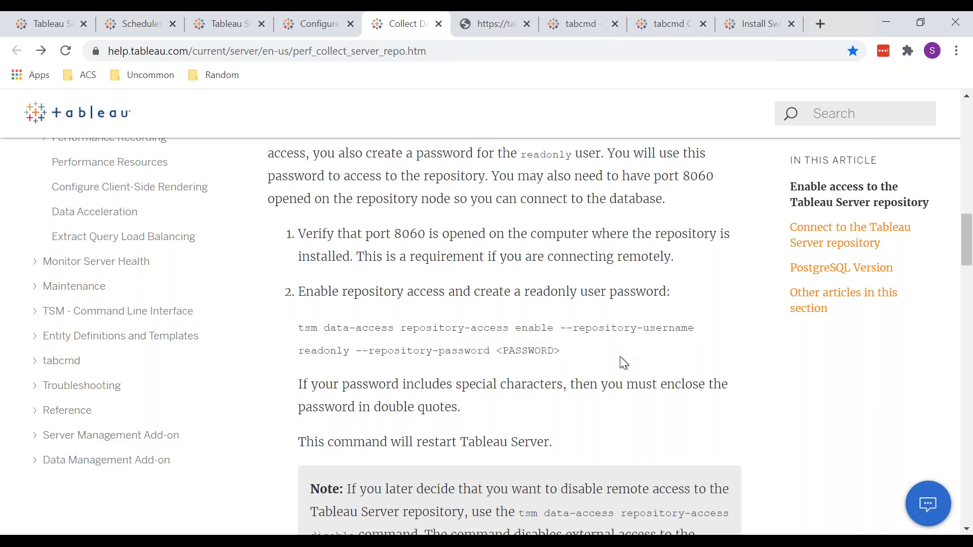
left_click_drag(579, 355, 290, 330)
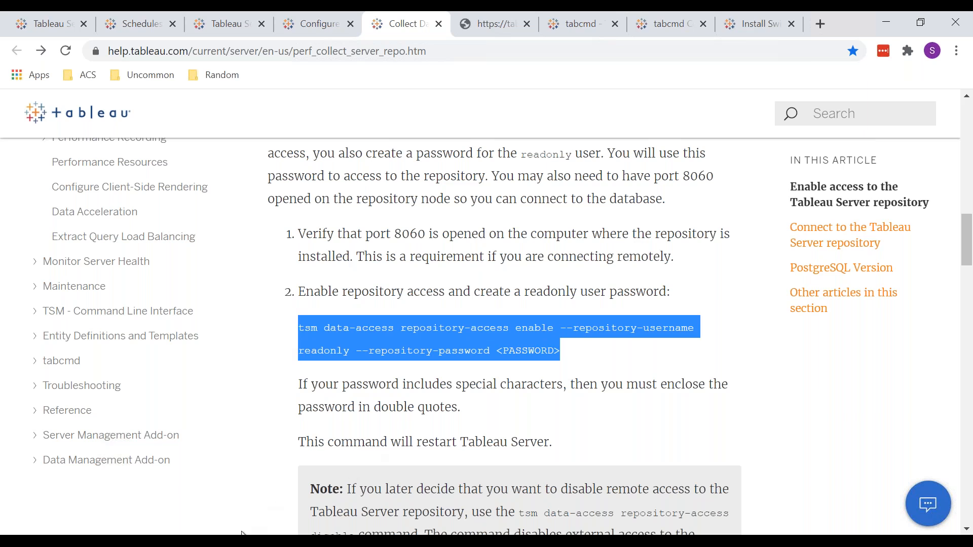
In Tableau Book5, enter the readonly user's password in the PostgreSQL connection dialog and sign in to the workgroup database
mouse_move(242, 540)
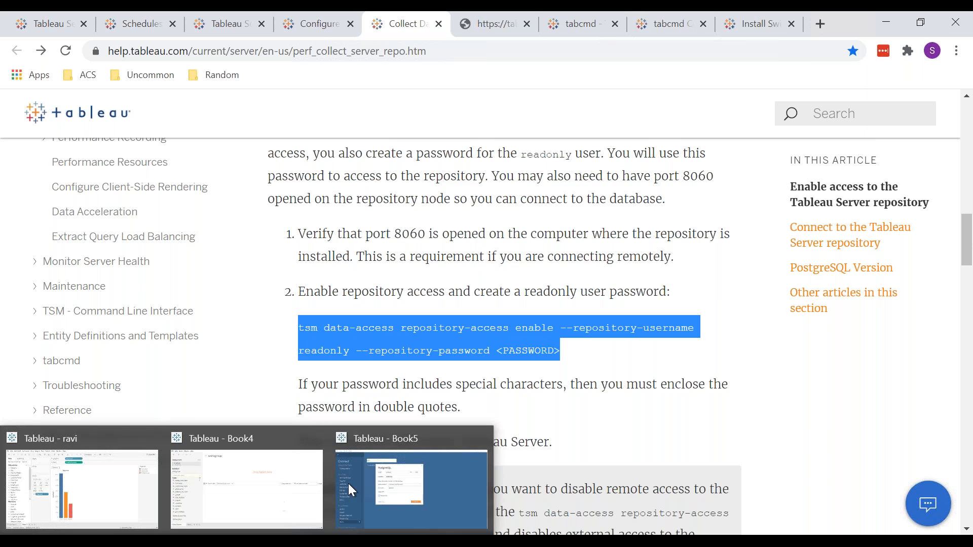
left_click(370, 485)
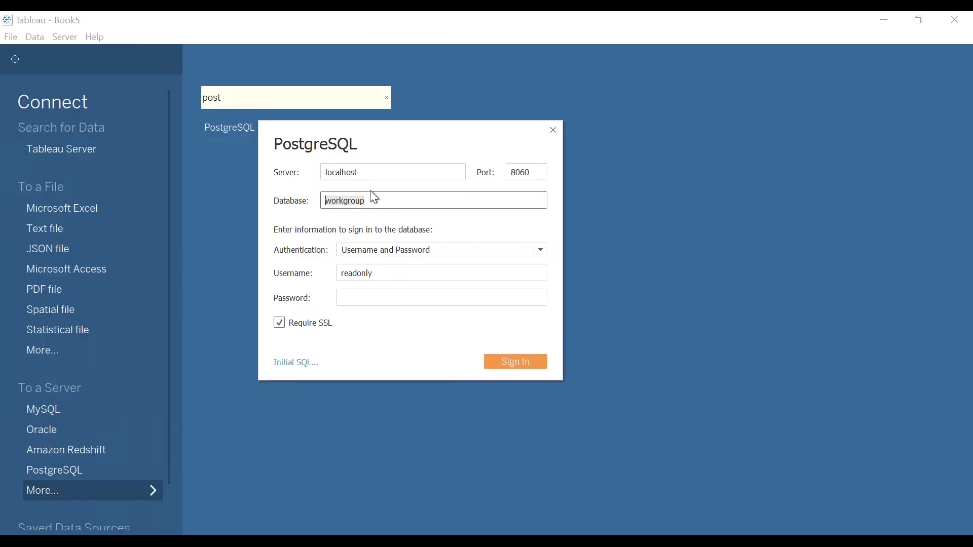
double_click(343, 202)
left_click(373, 304)
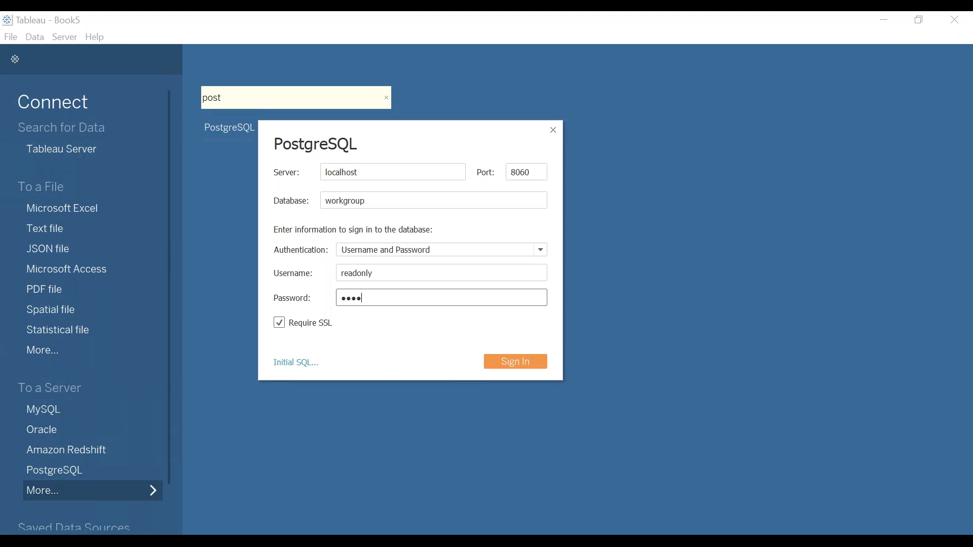
left_click(511, 362)
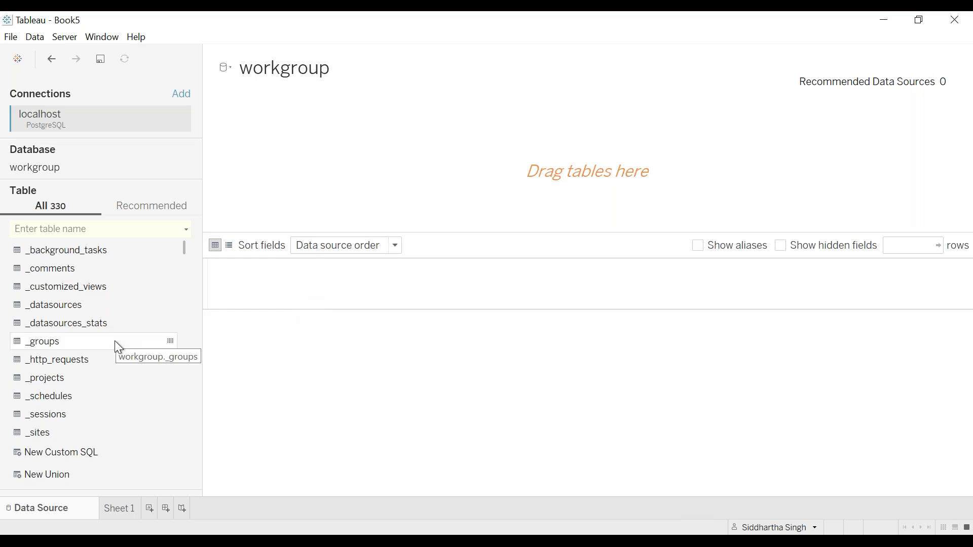
Examine the full list of repository tables in the workgroup database, from the underscore-prefixed tables through to the workbook tables
scroll(114, 342, "down", 2)
scroll(114, 342, "up", 2)
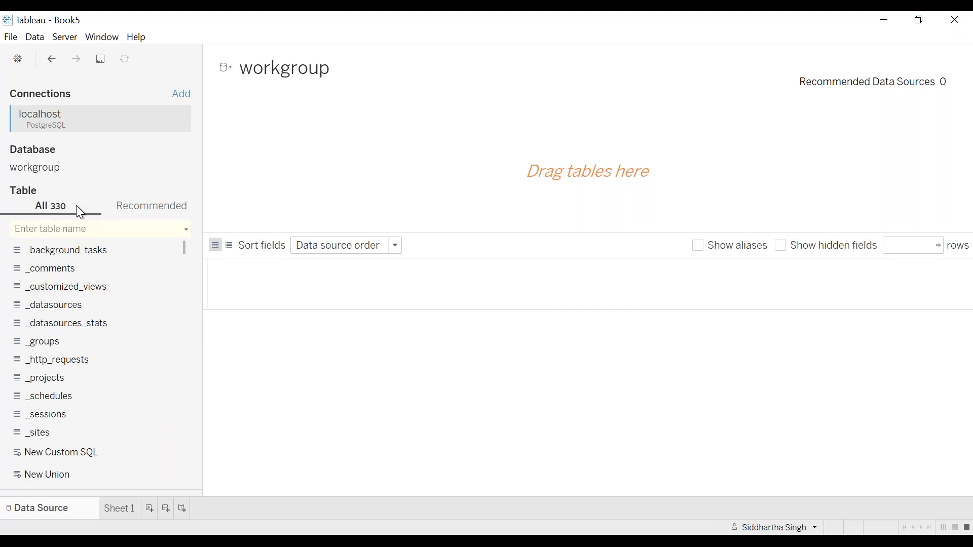
scroll(55, 338, "down", 15)
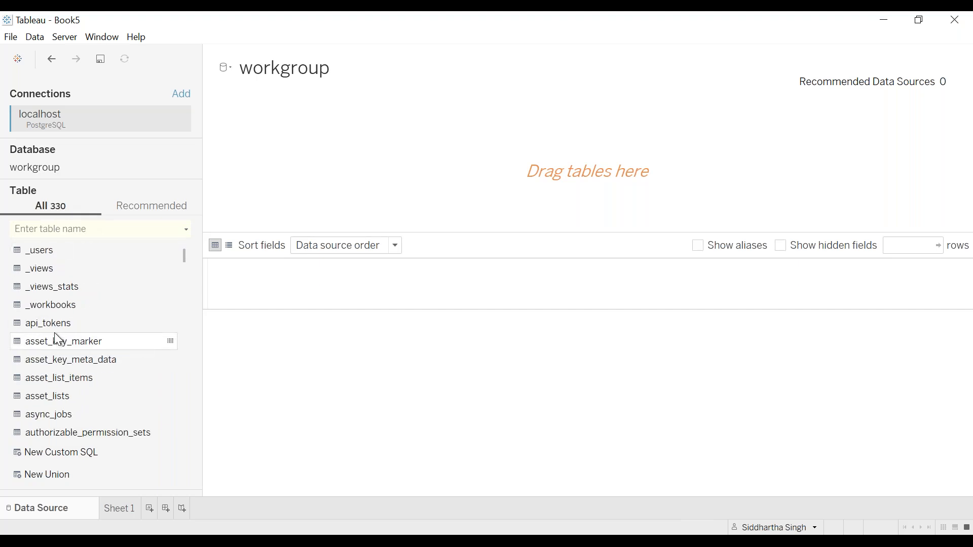
scroll(54, 335, "down", 15)
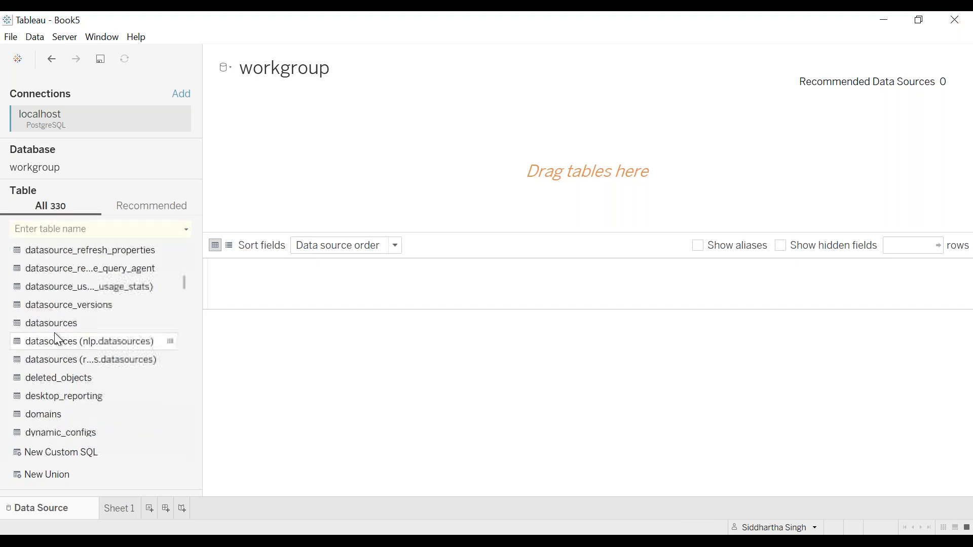
scroll(56, 338, "down", 20)
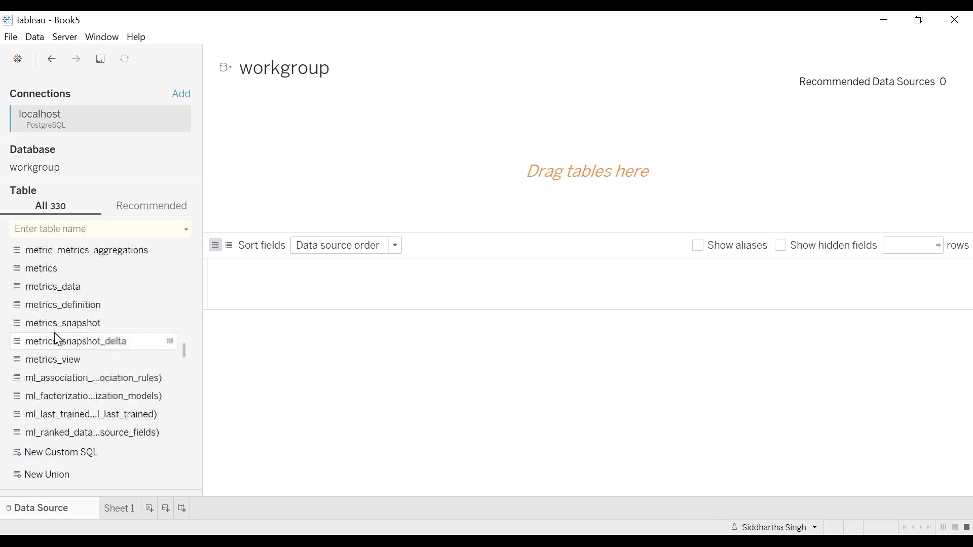
scroll(54, 332, "down", 20)
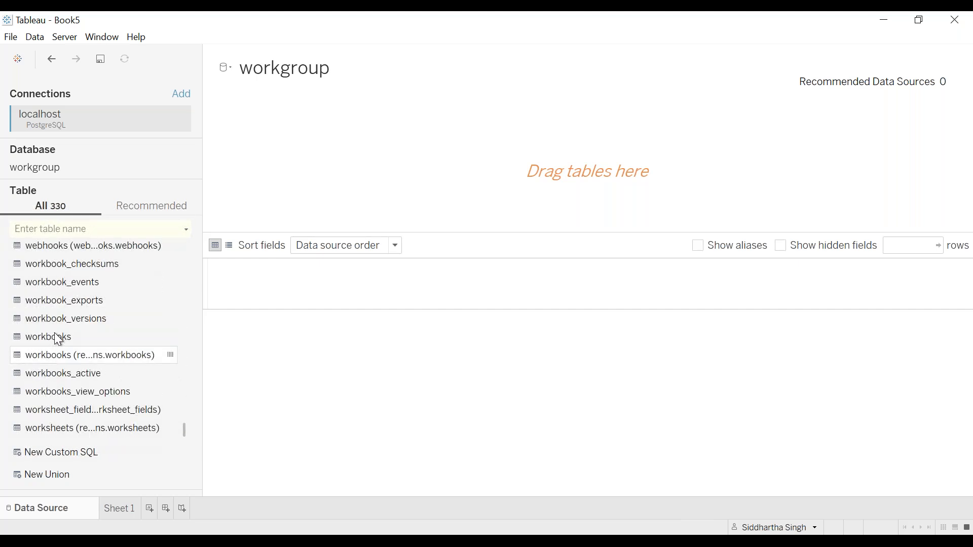
scroll(53, 333, "up", 15)
scroll(53, 332, "up", 20)
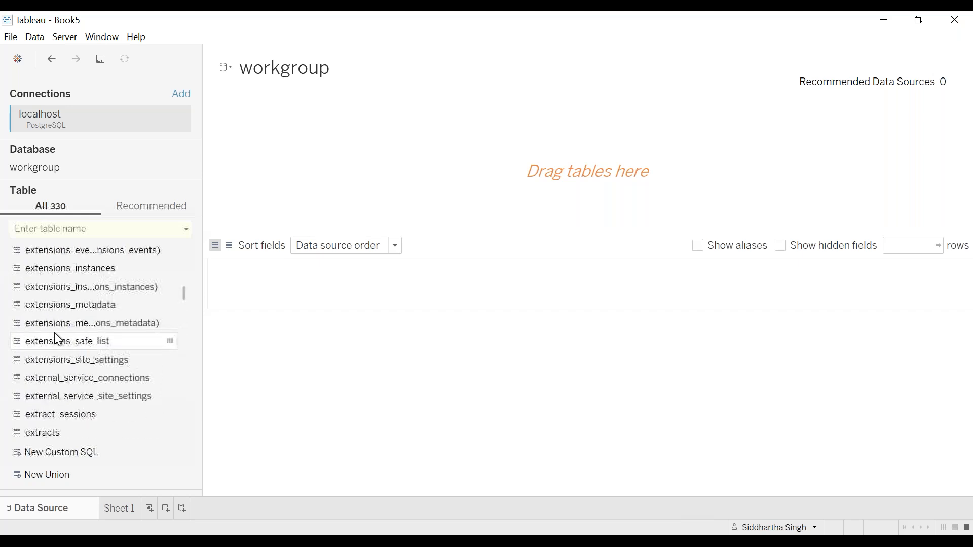
scroll(53, 333, "up", 5)
scroll(54, 332, "down", 20)
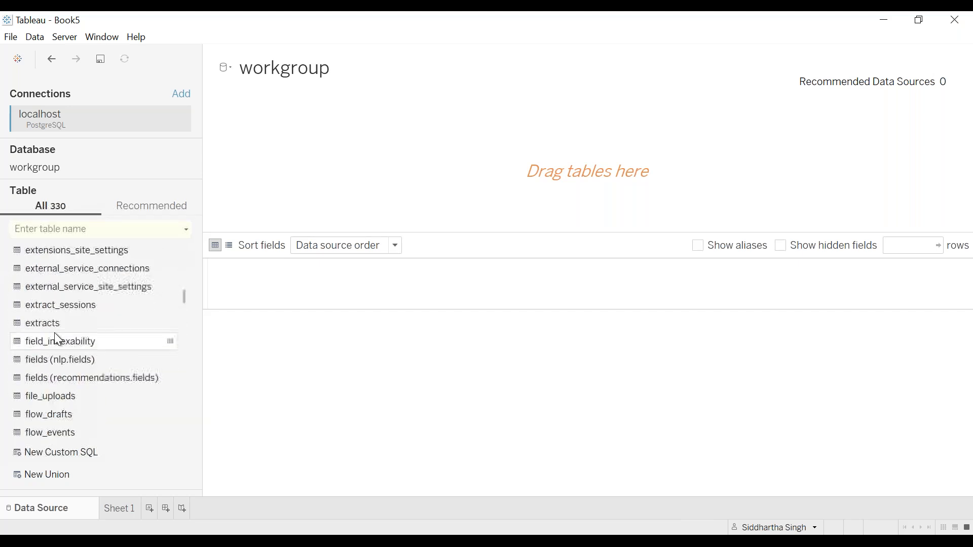
scroll(54, 332, "down", 20)
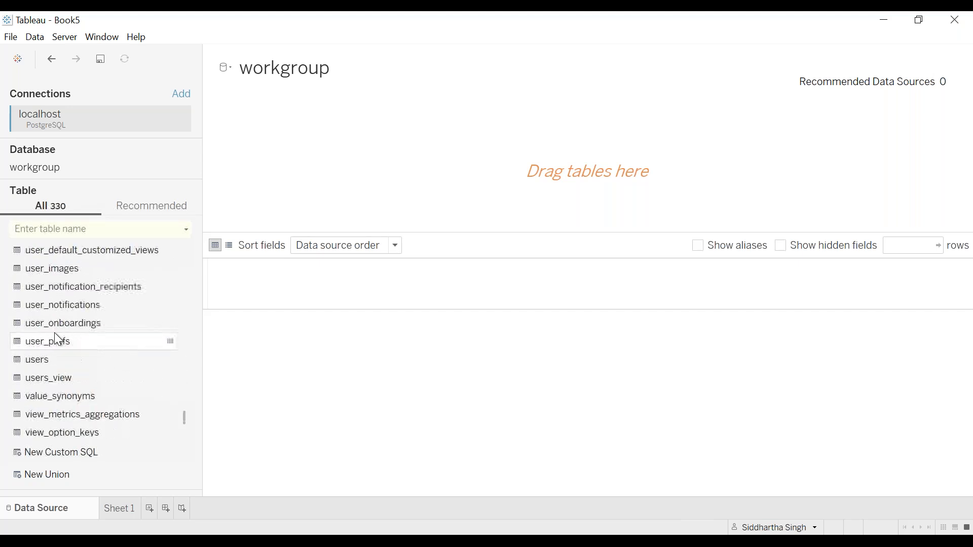
scroll(54, 332, "down", 5)
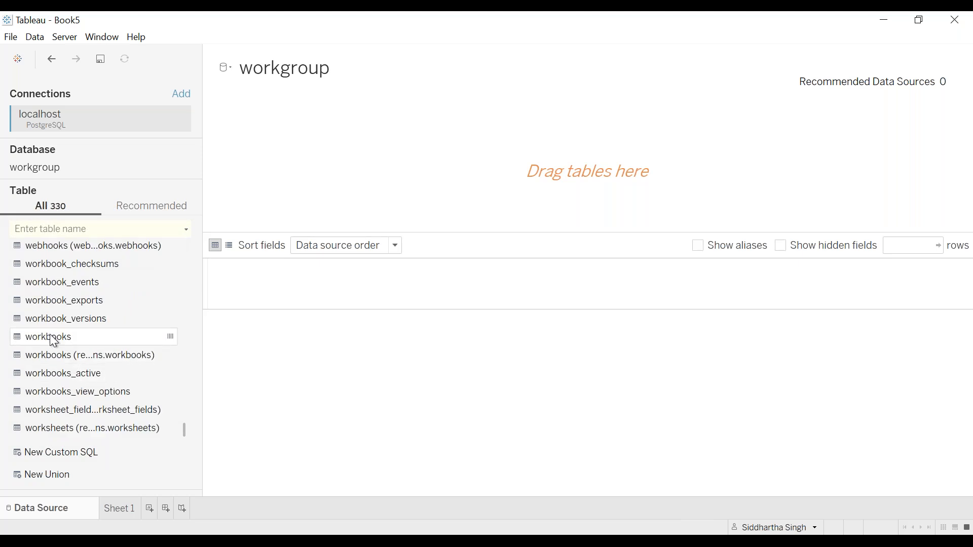
Add the workbooks table to the data source canvas to examine its columns, and remove it again
double_click(50, 337)
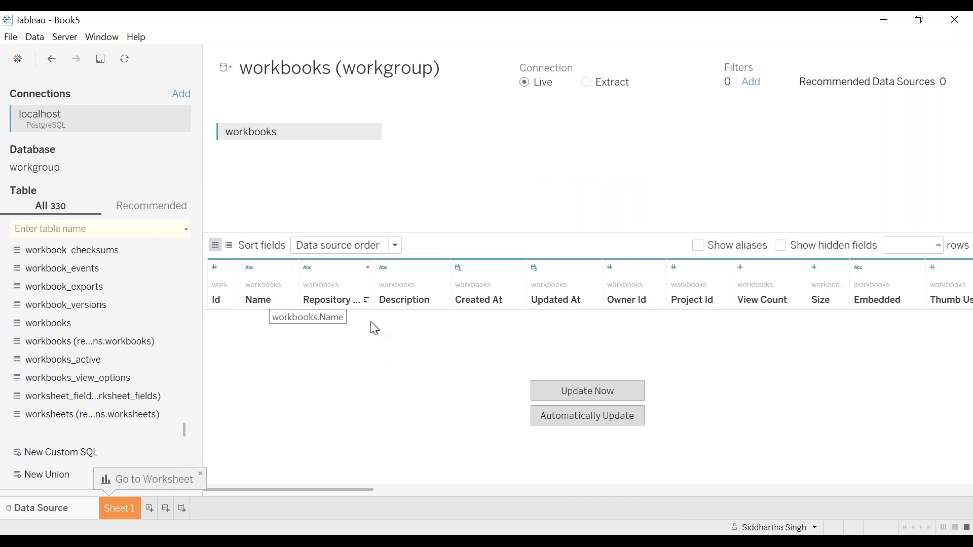
scroll(391, 355, "right", 3)
scroll(391, 358, "right", 10)
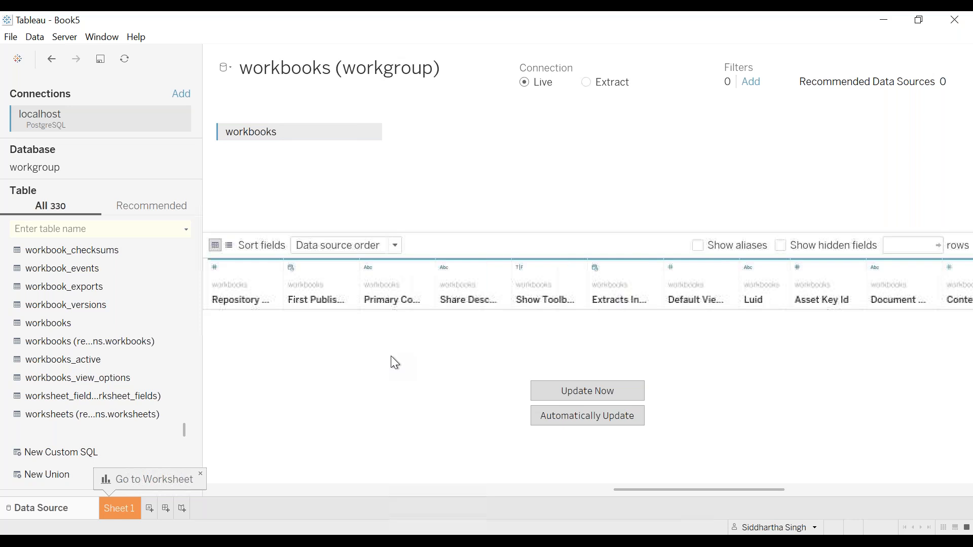
scroll(392, 358, "left", 15)
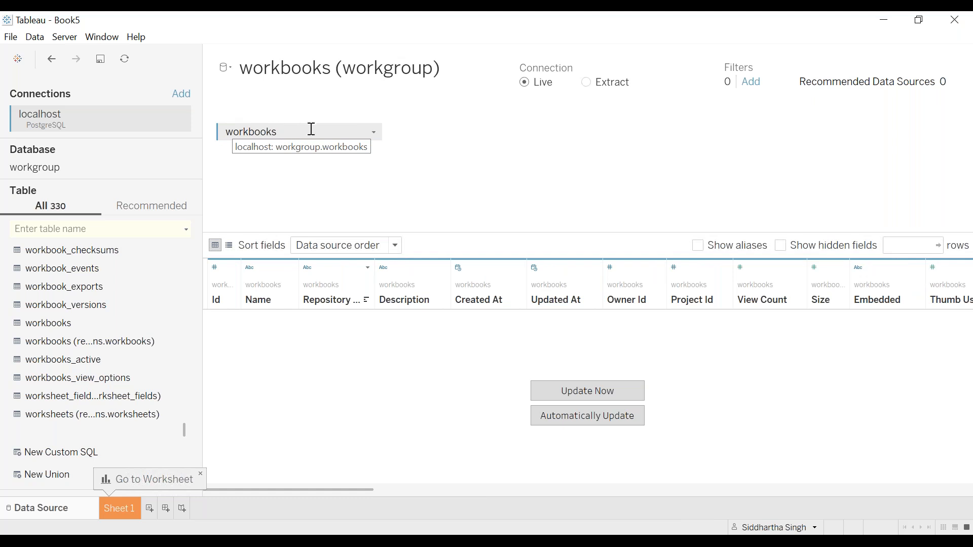
left_click_drag(316, 126, 54, 304)
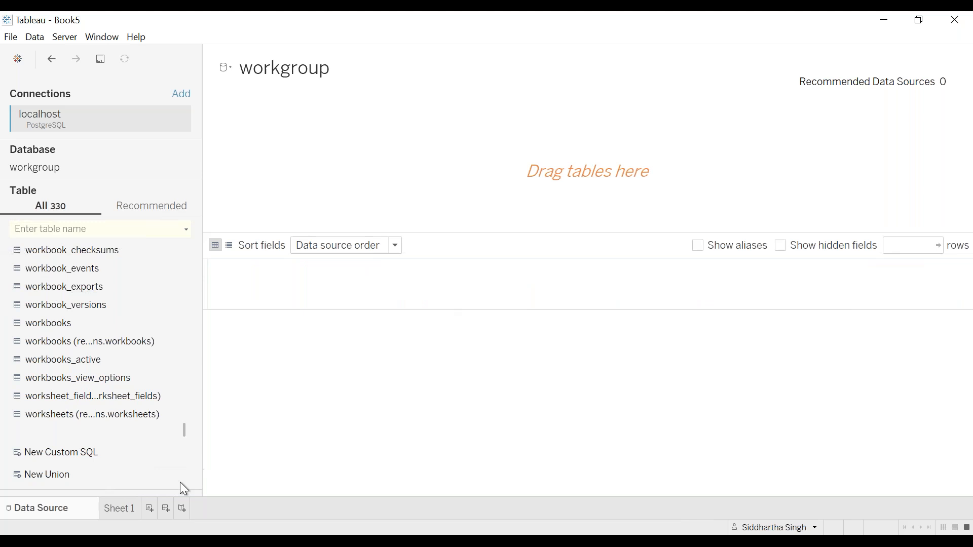
Switch to the Workgroups Database data dictionary in Chrome and examine its introduction and the heading on tables available to the "readonly" user
mouse_move(137, 541)
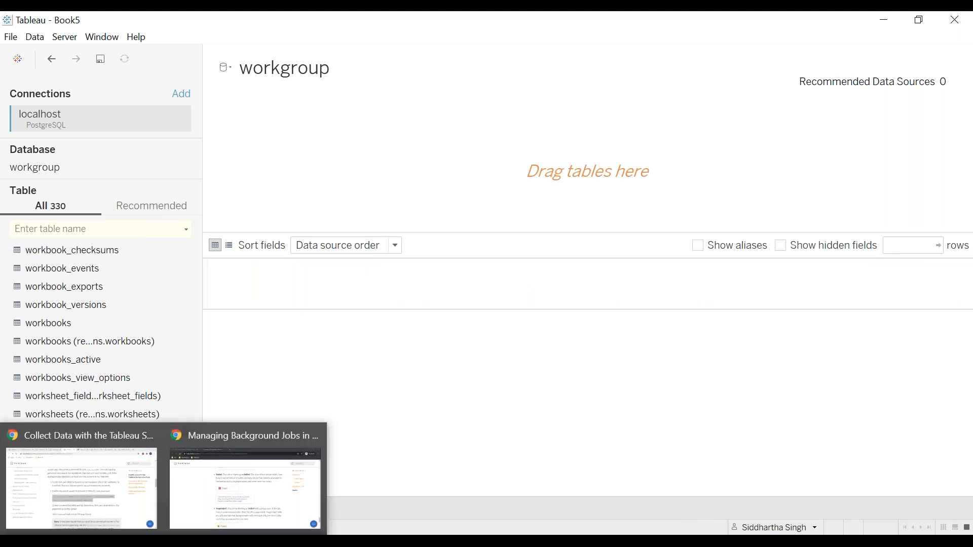
left_click(107, 491)
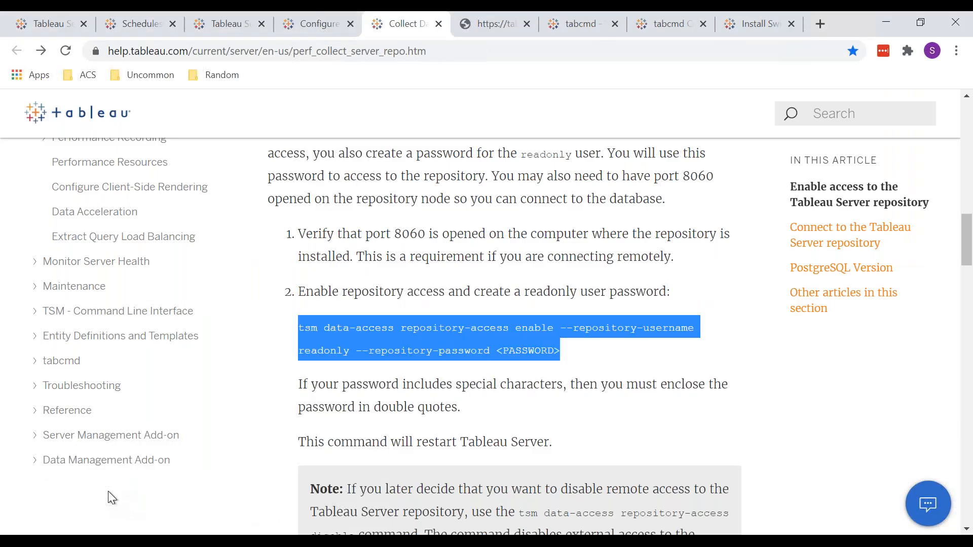
key("ctrl+Tab")
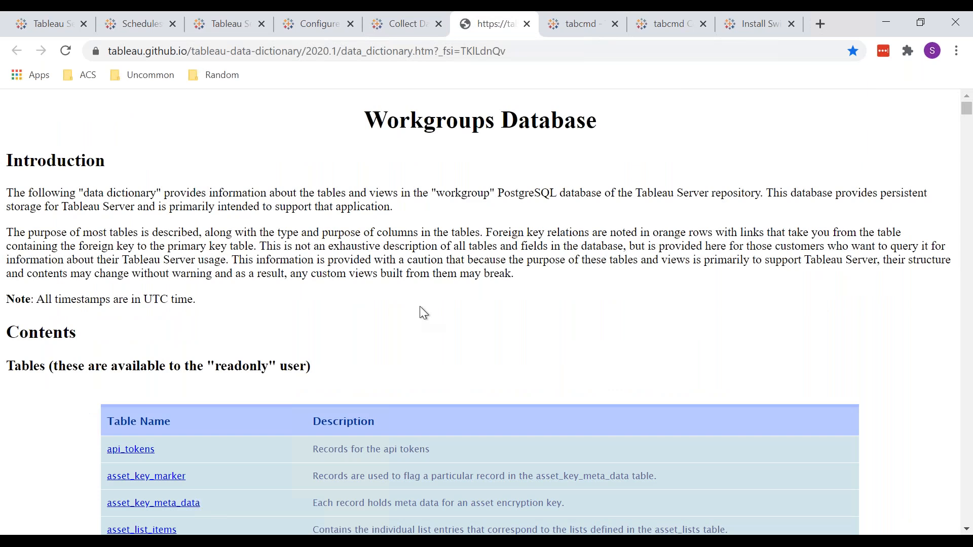
scroll(420, 307, "down", 3)
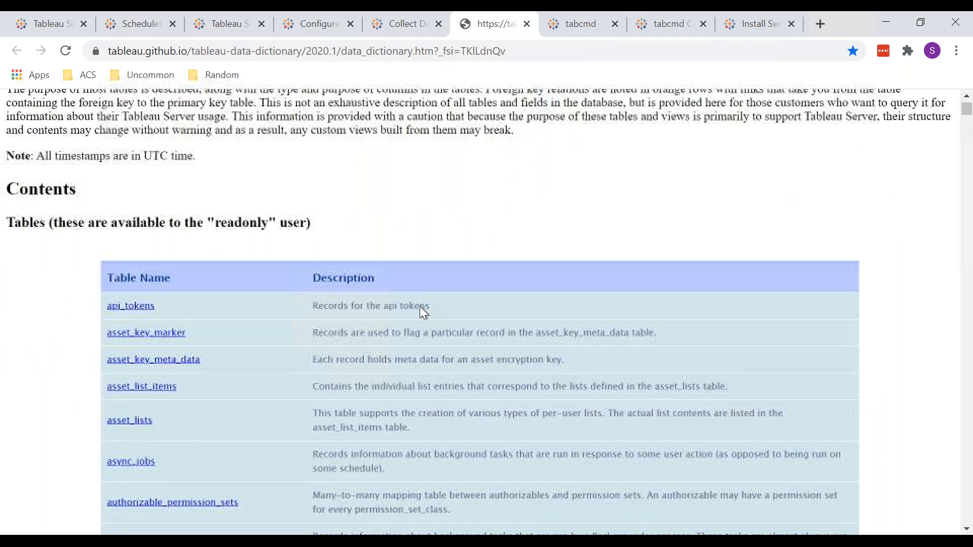
scroll(419, 306, "down", 2)
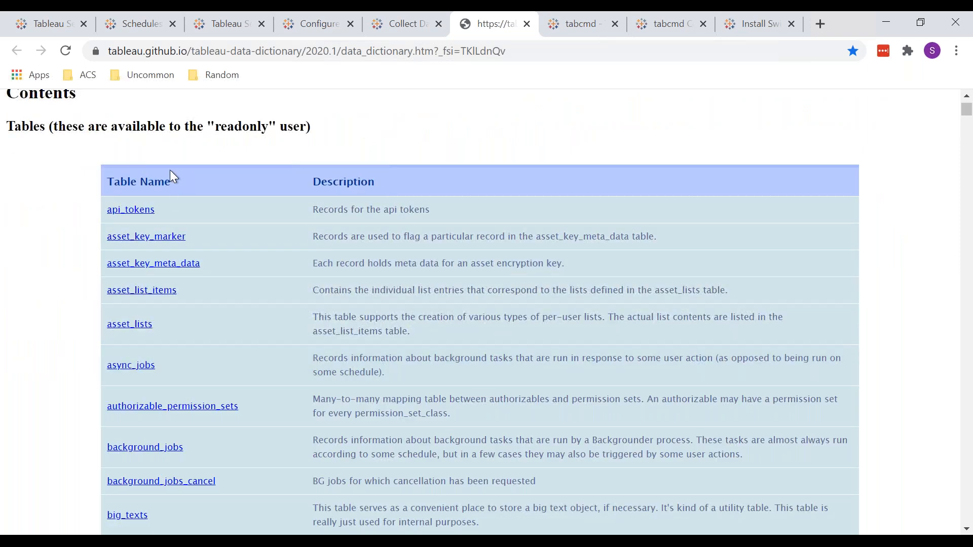
scroll(169, 171, "up", 5)
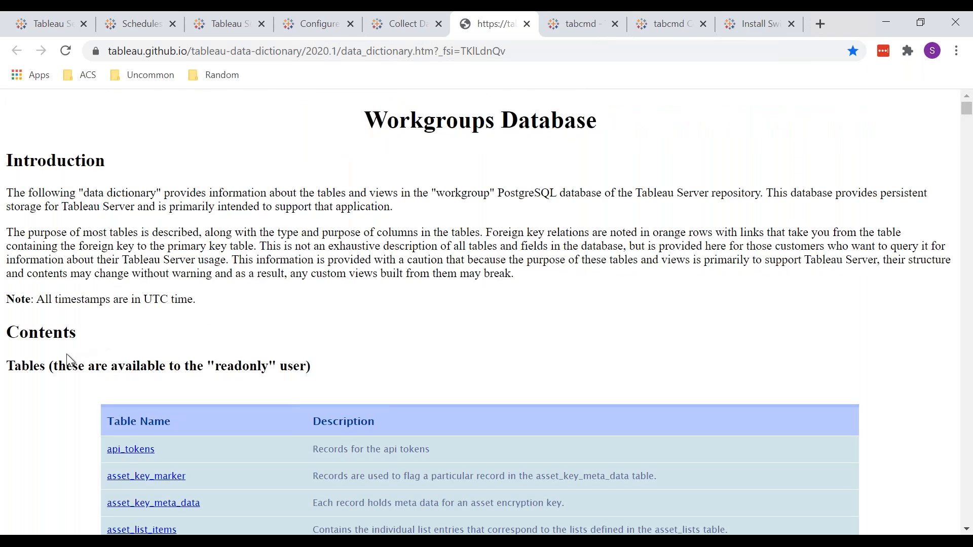
double_click(229, 365)
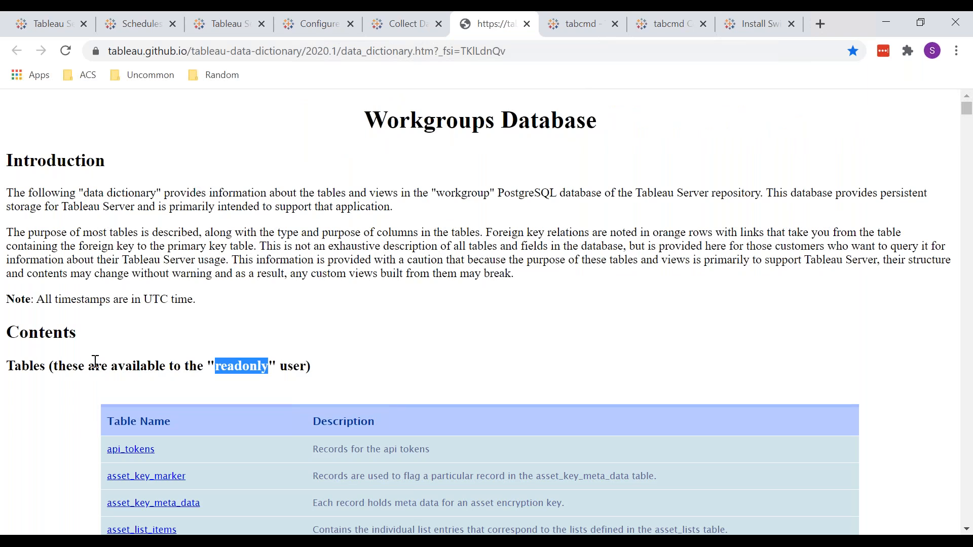
scroll(95, 362, "down", 3)
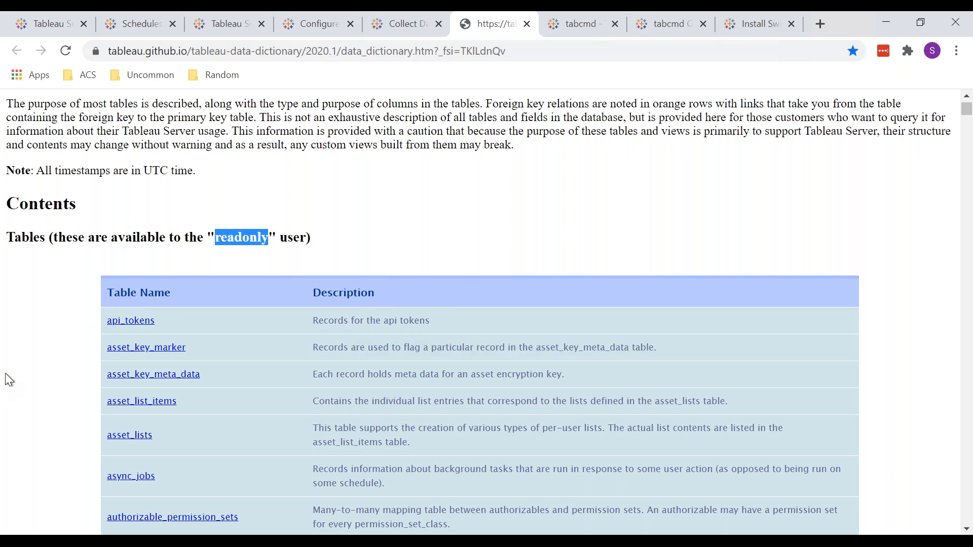
left_click(263, 242)
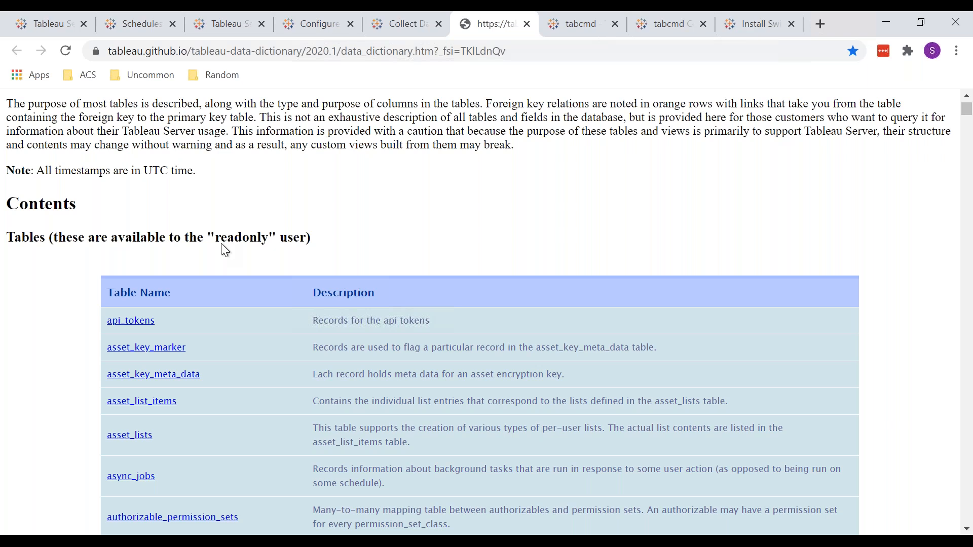
Look through the data dictionary's list of tables and open the entry describing the groups table
scroll(69, 316, "down", 6)
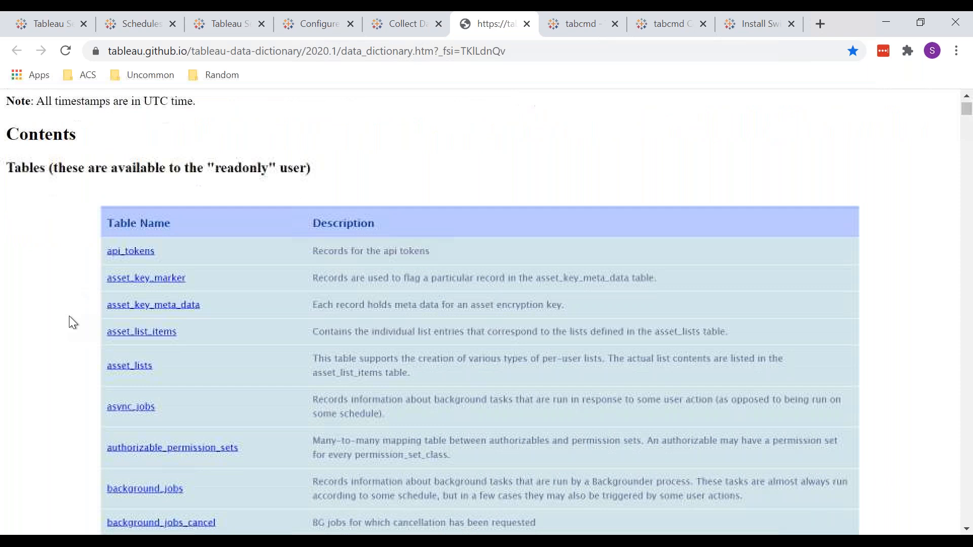
scroll(69, 317, "down", 8)
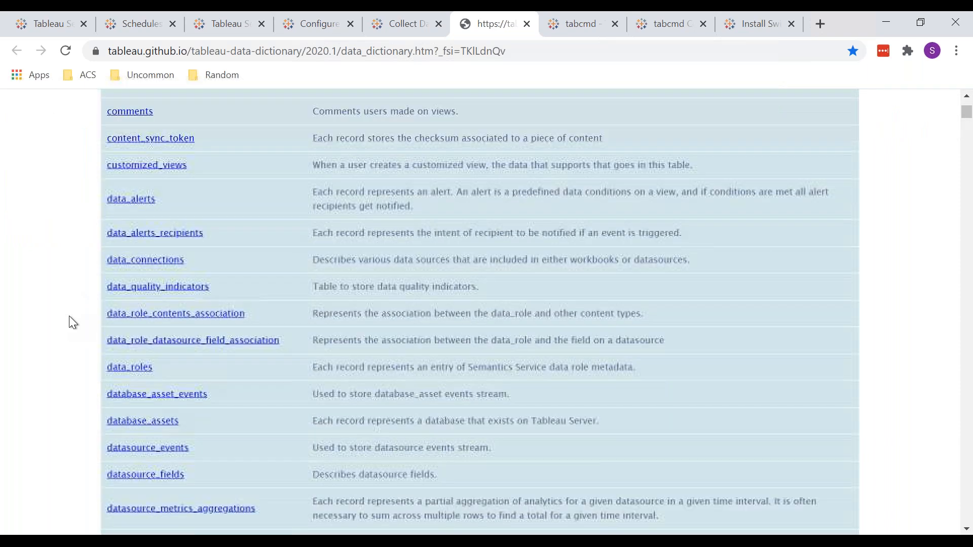
scroll(69, 315, "down", 4)
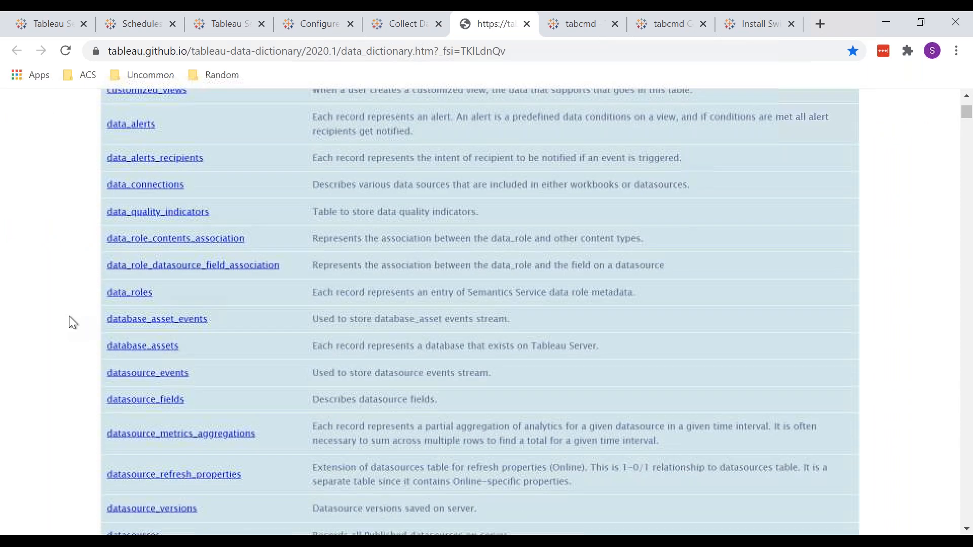
scroll(69, 315, "down", 8)
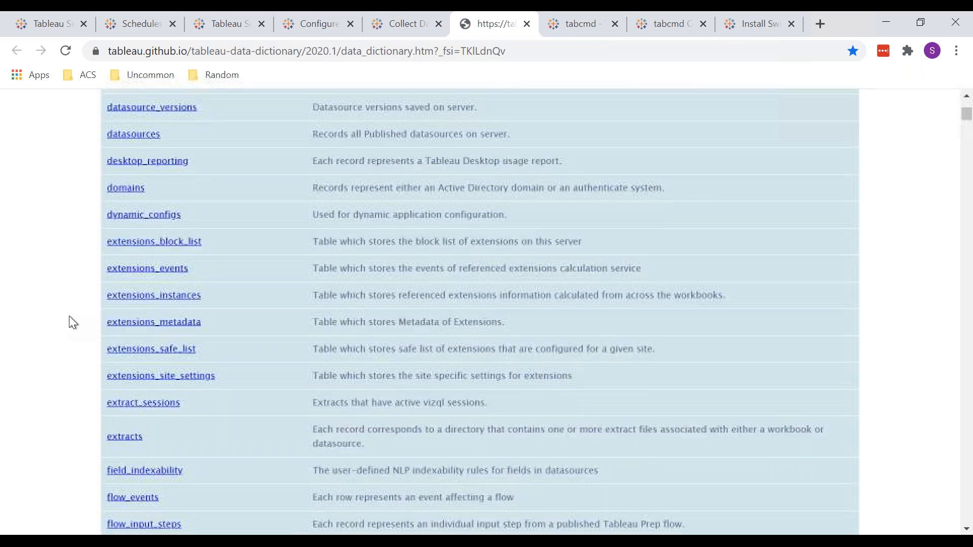
scroll(69, 315, "down", 12)
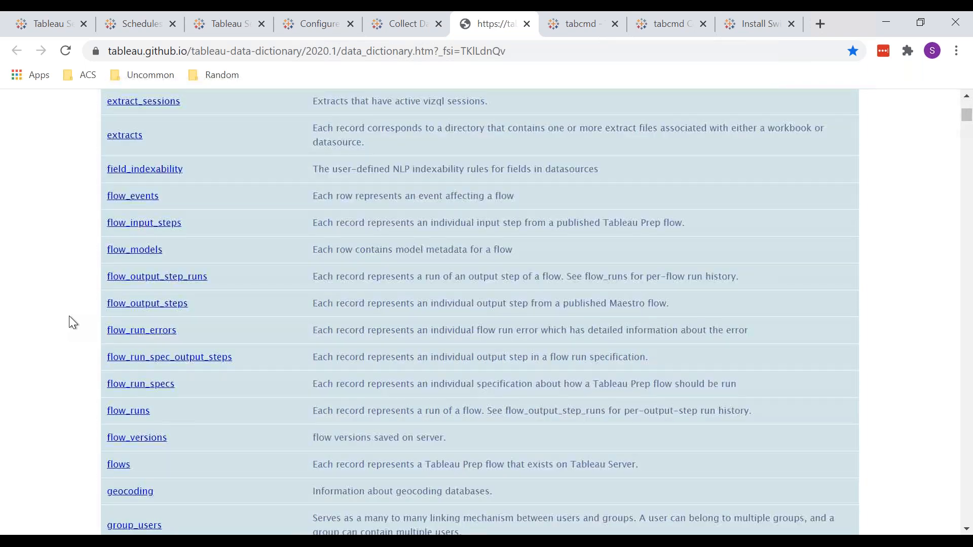
scroll(69, 315, "up", 4)
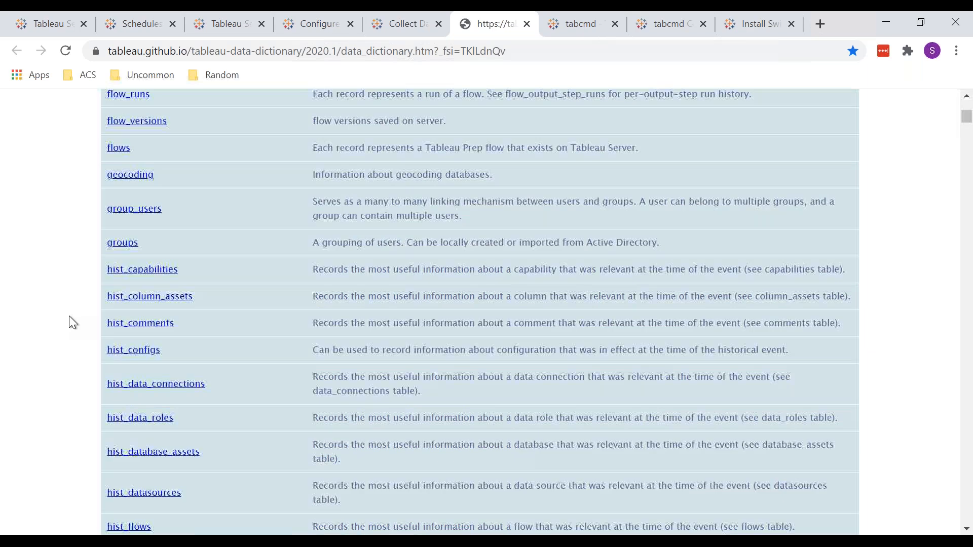
left_click(124, 304)
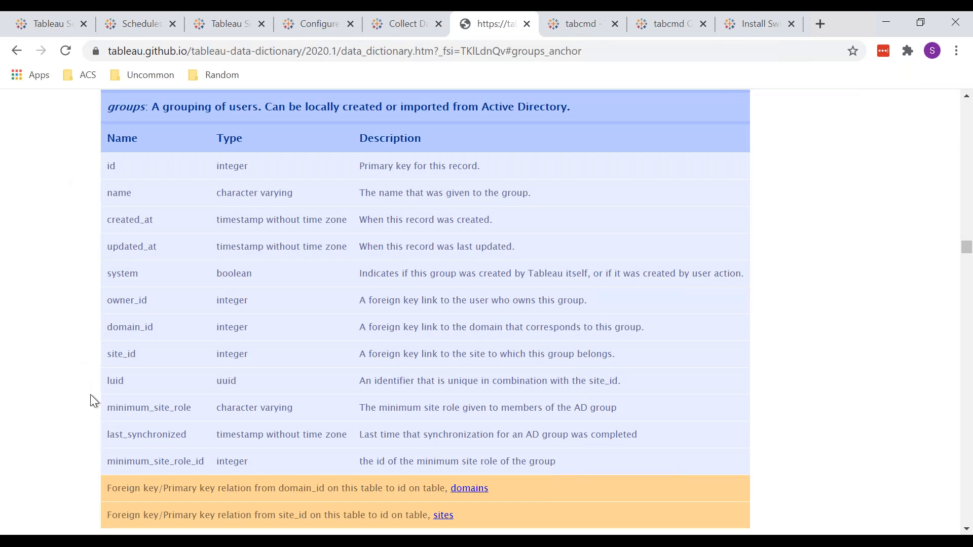
In Tableau Book5, search the tables for "group", add _groups to the canvas to examine its columns, and remove it again
mouse_move(247, 541)
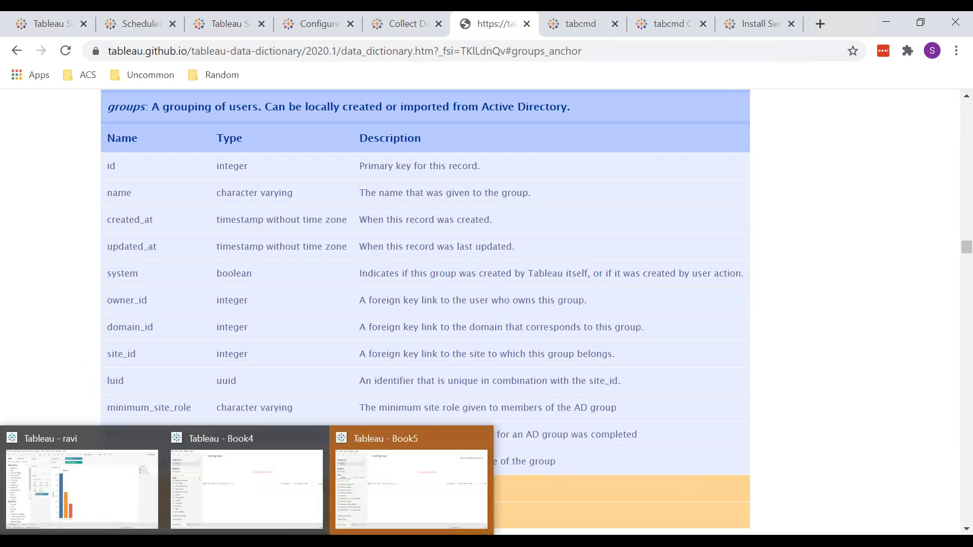
left_click(366, 478)
left_click(111, 231)
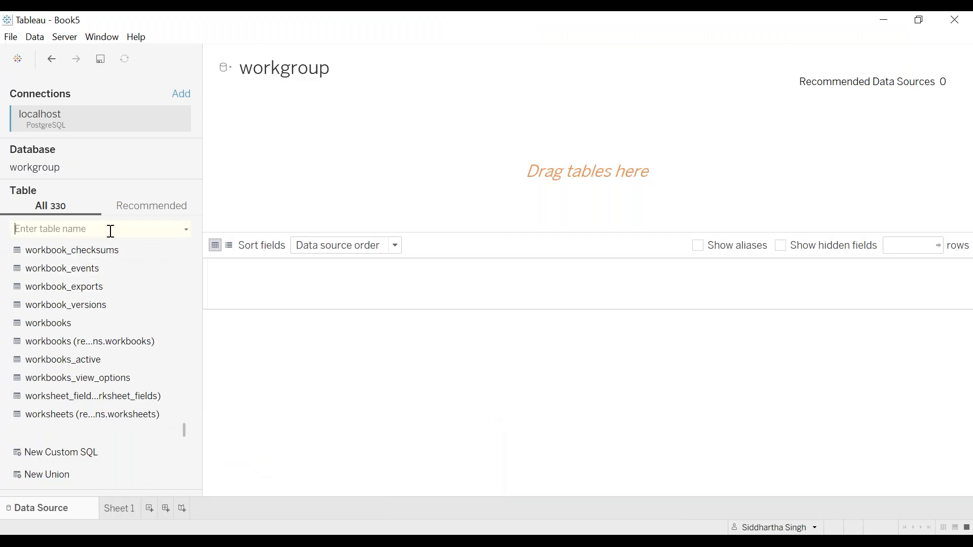
type("group")
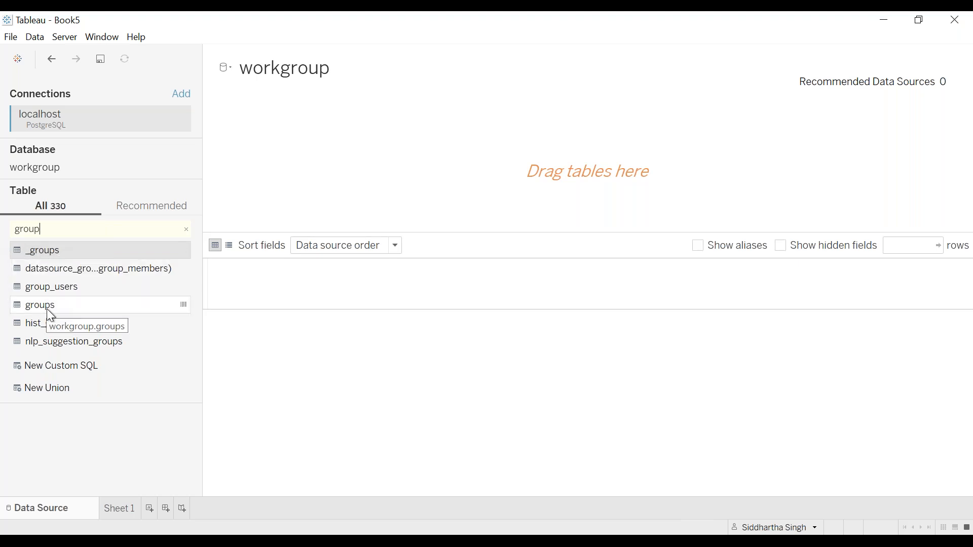
double_click(39, 252)
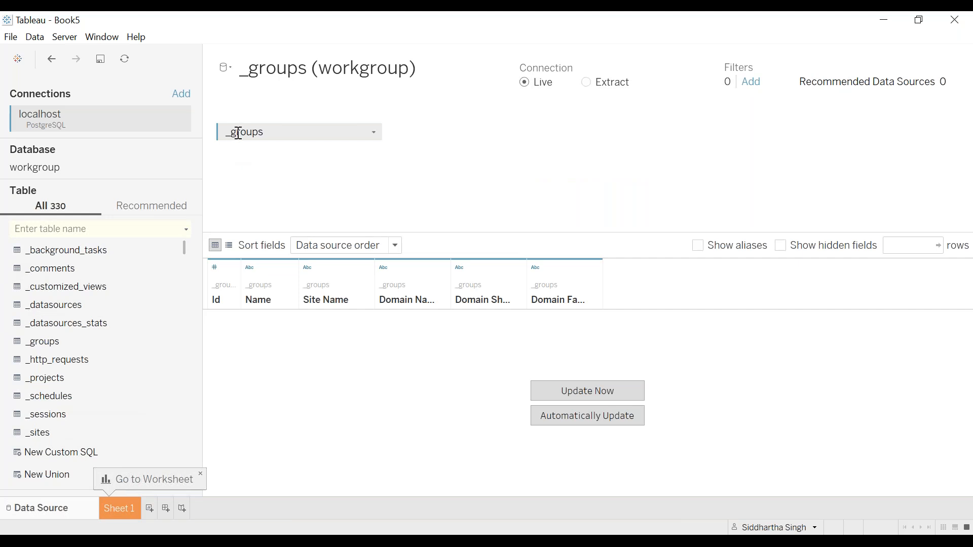
left_click_drag(232, 134, 103, 196)
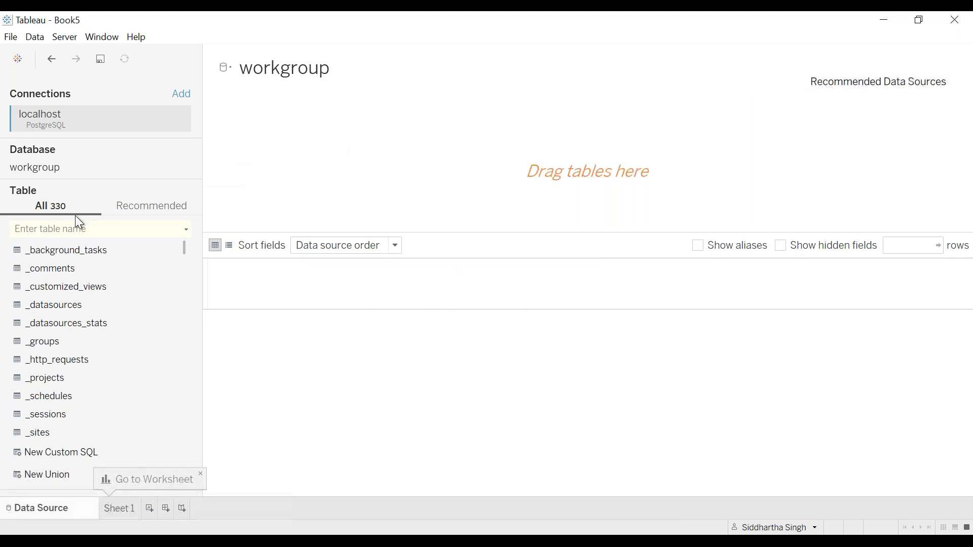
Search for "group" again, add the groups table to the canvas to examine all its columns, and remove it
left_click(55, 229)
type("group")
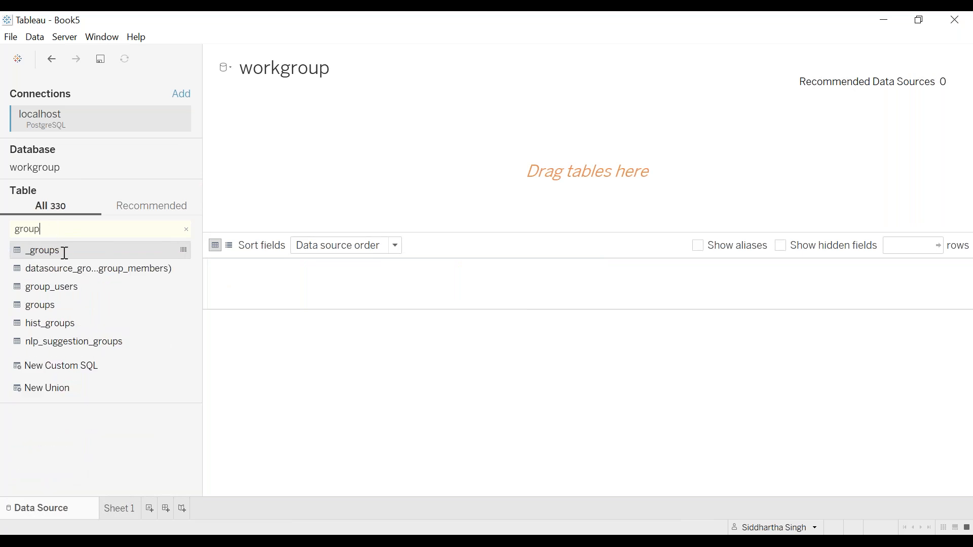
double_click(68, 303)
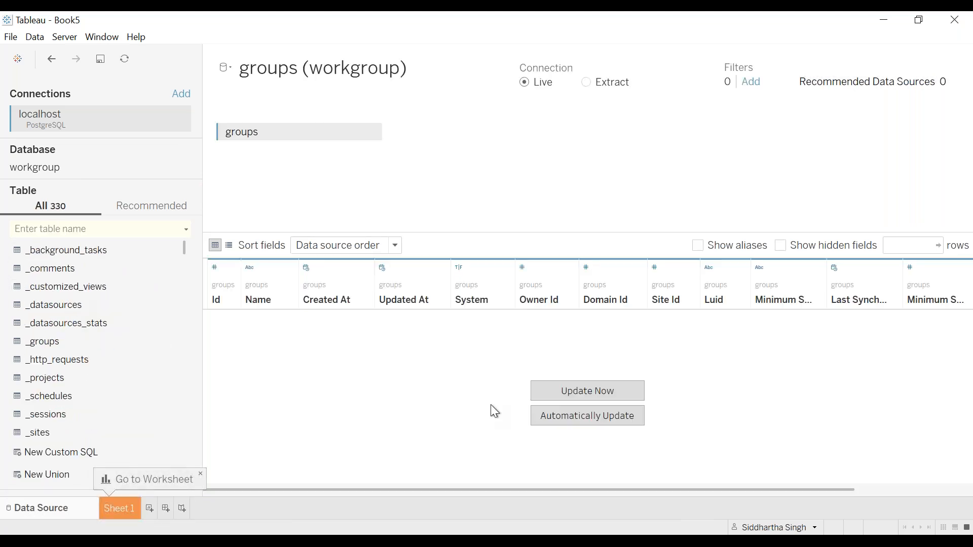
scroll(490, 405, "right", 2)
scroll(490, 404, "left", 2)
scroll(459, 375, "right", 2)
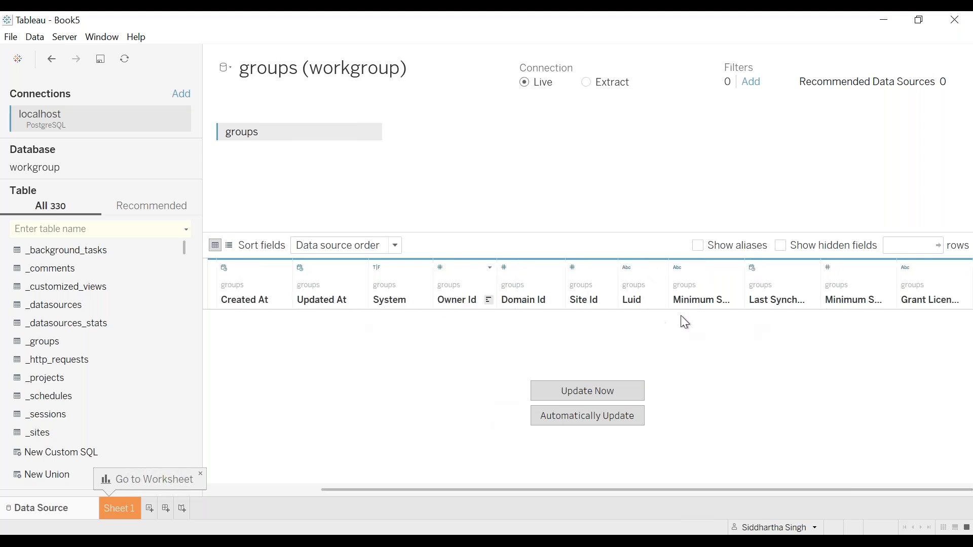
left_click_drag(236, 128, 86, 228)
Find _groups by searching for "_gro", place it on the canvas to recheck its columns, and clear it from the canvas
left_click(64, 233)
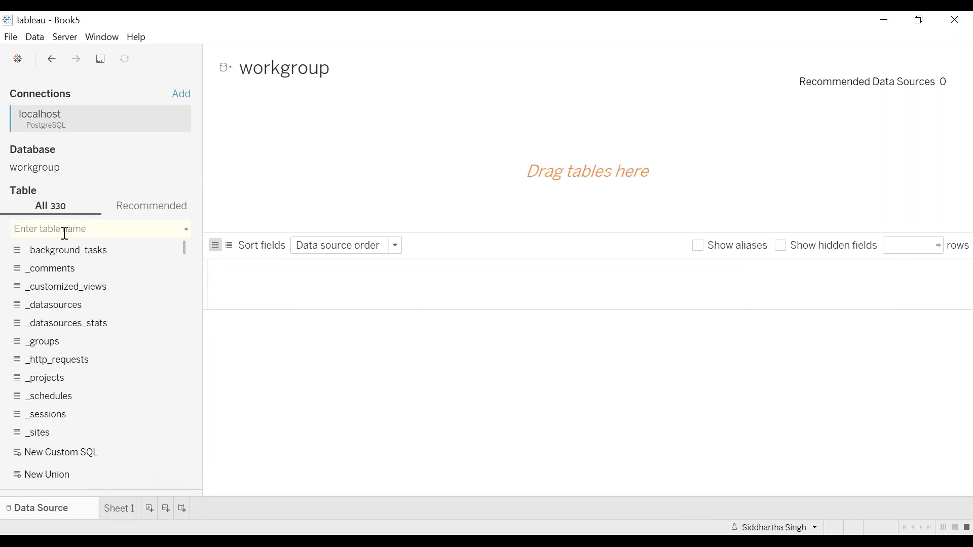
type("_gro")
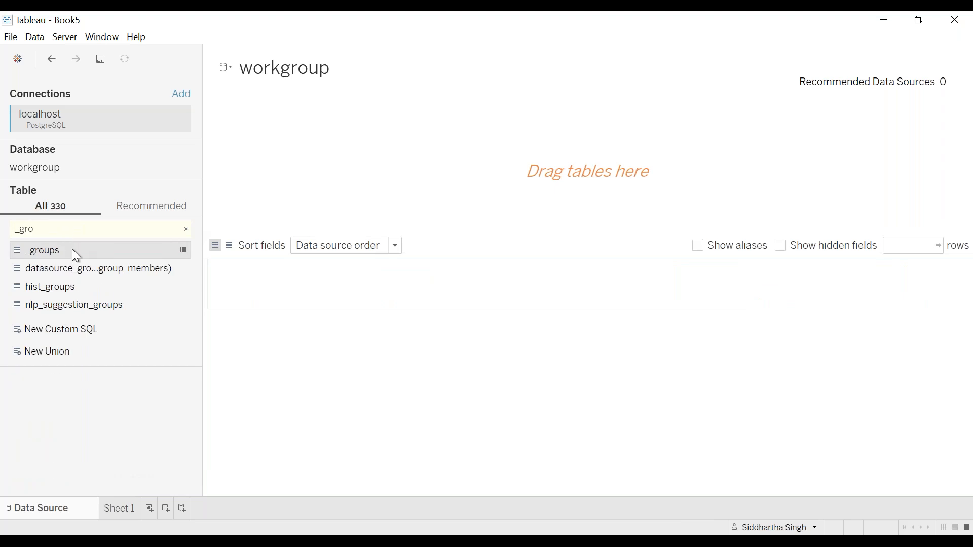
double_click(72, 249)
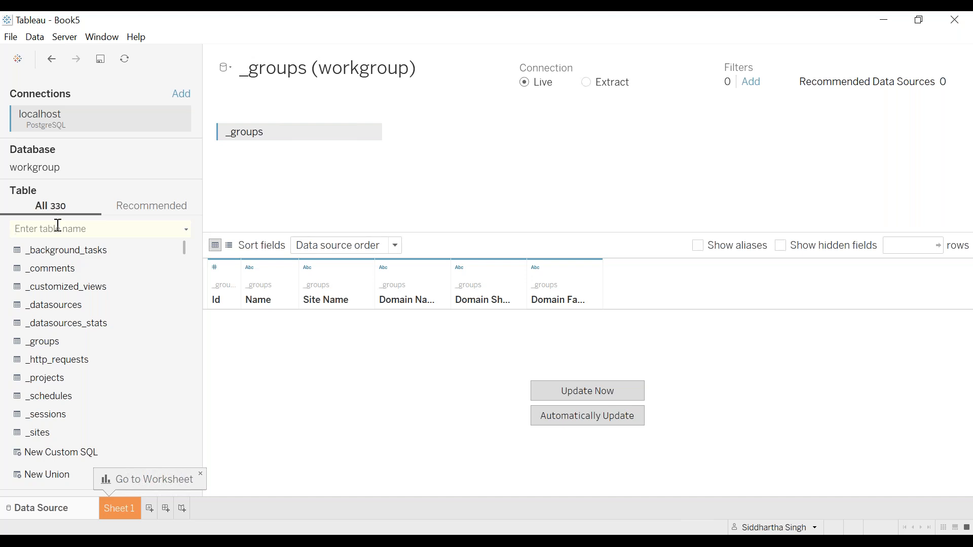
type("group")
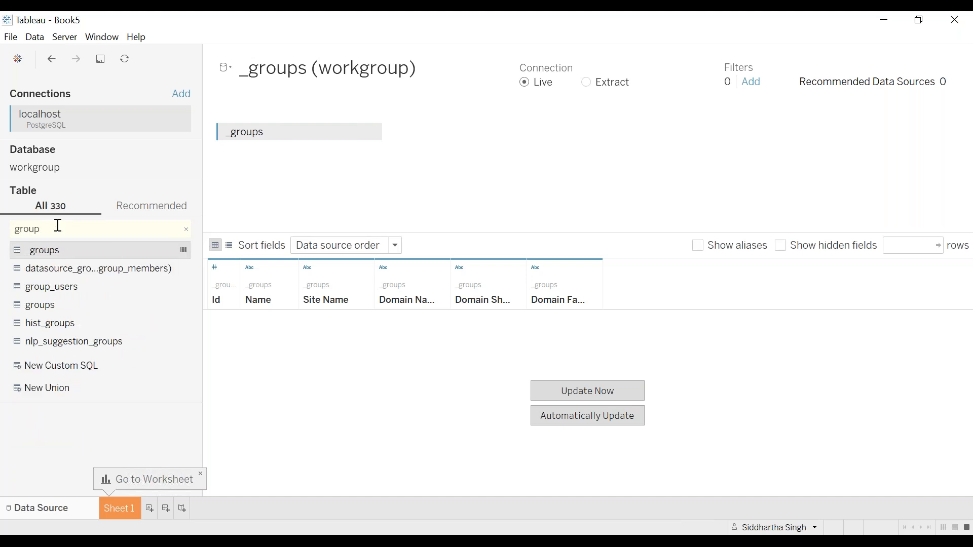
left_click_drag(70, 304, 38, 281)
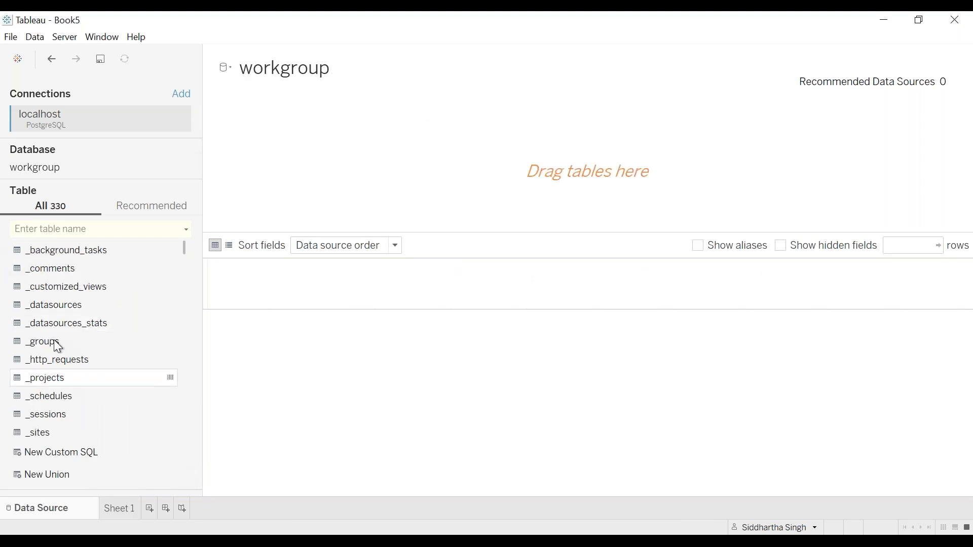
Search the tables for "grou", add the groups table to the data source canvas, and look across its columns
left_click(47, 234)
type("grou")
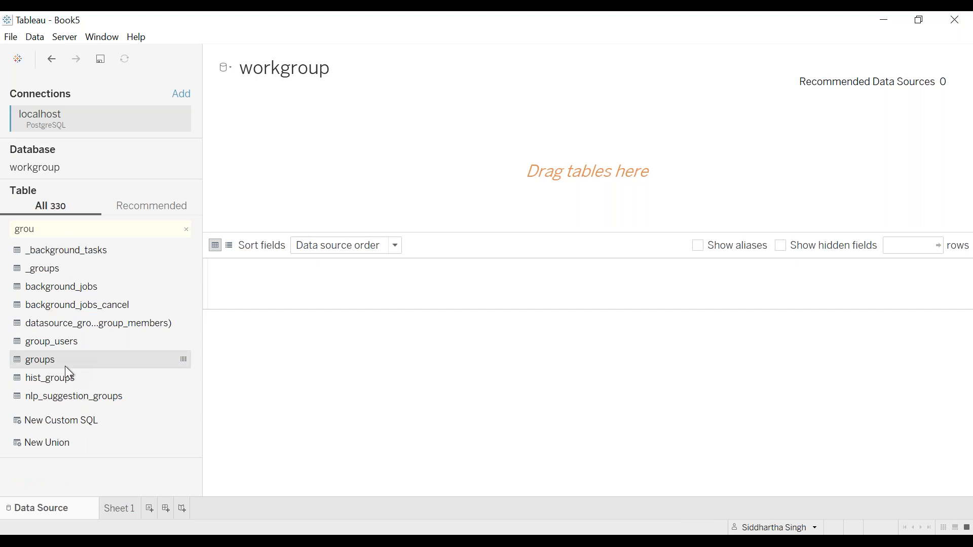
double_click(64, 364)
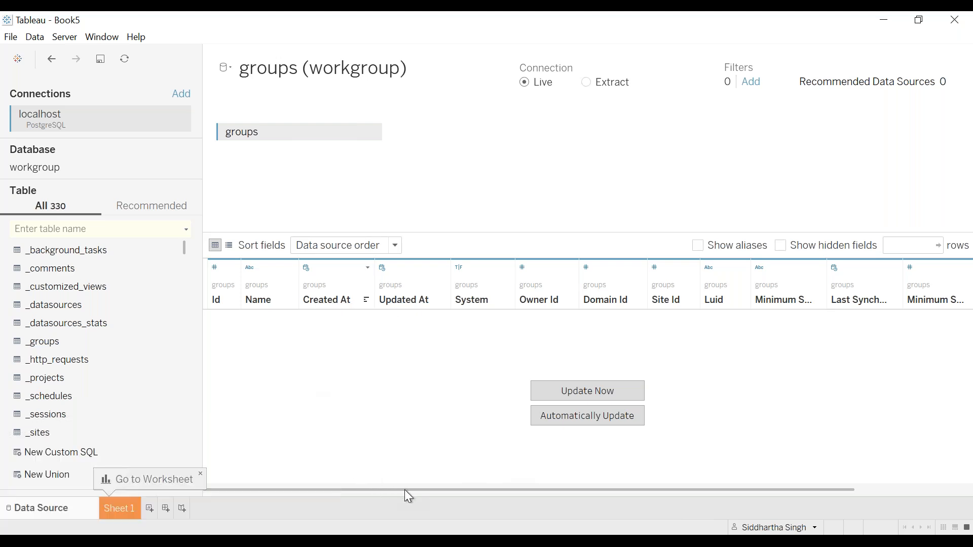
left_click_drag(408, 489, 273, 488)
left_click_drag(497, 491, 666, 497)
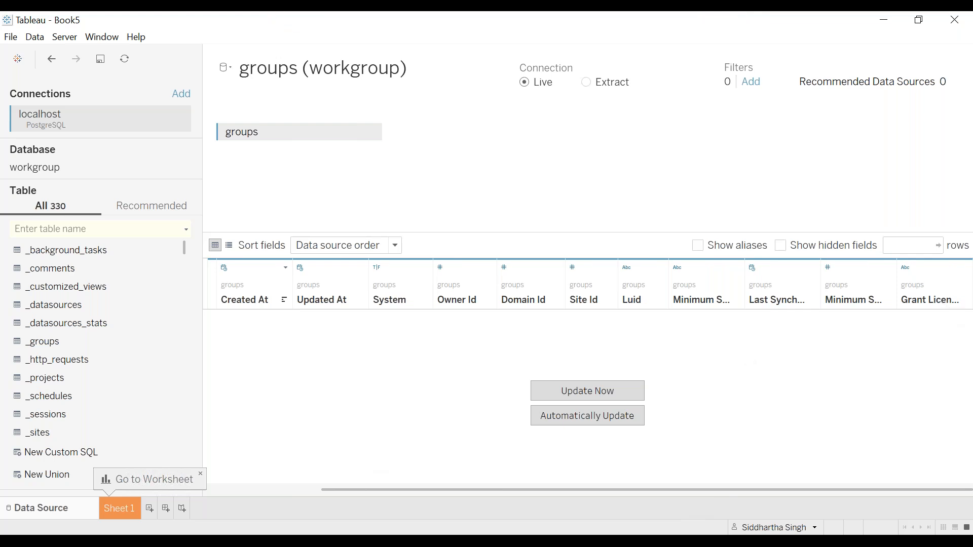
Switch to the browser and review the column descriptions of the groups table in the Tableau data dictionary
left_click(105, 478)
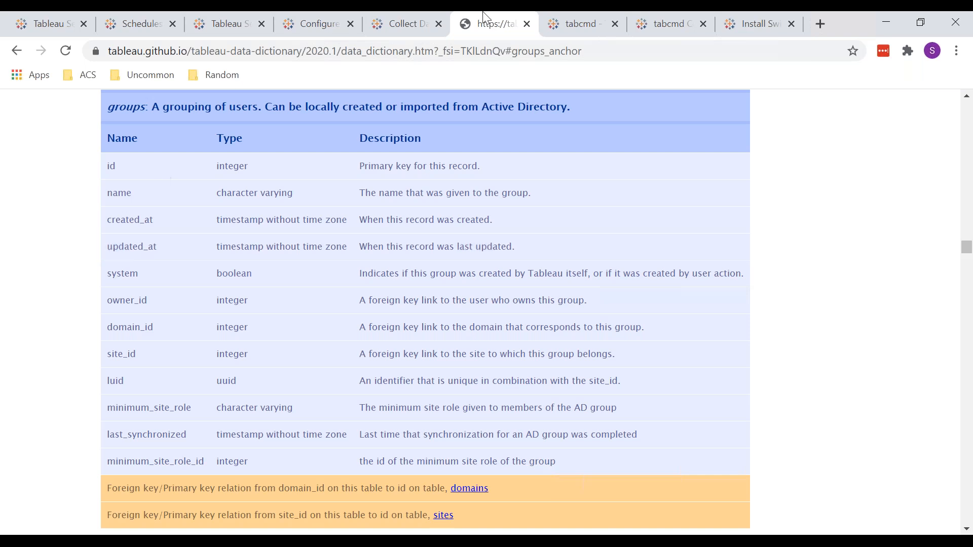
mouse_move(483, 11)
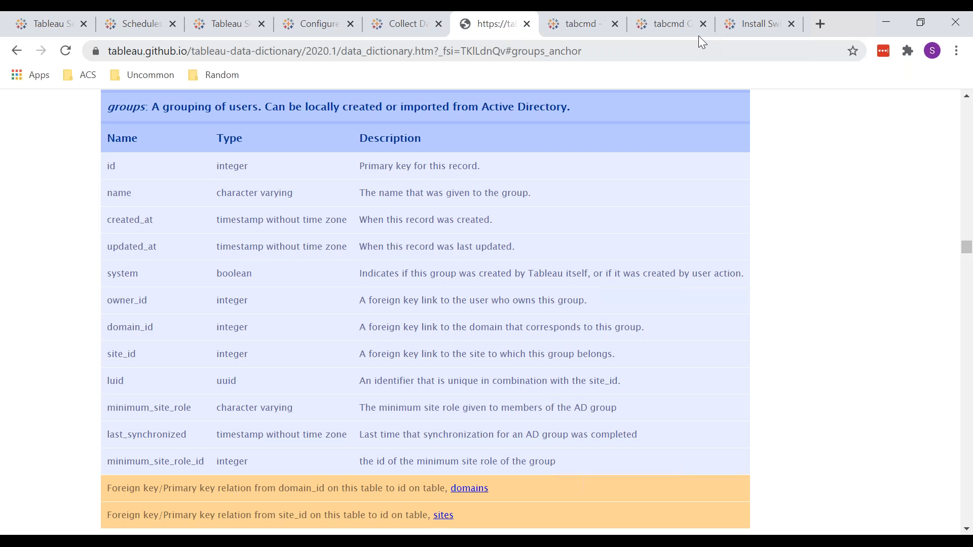
key("alt+Tab")
key("alt+Tab")
key("alt+Tab")
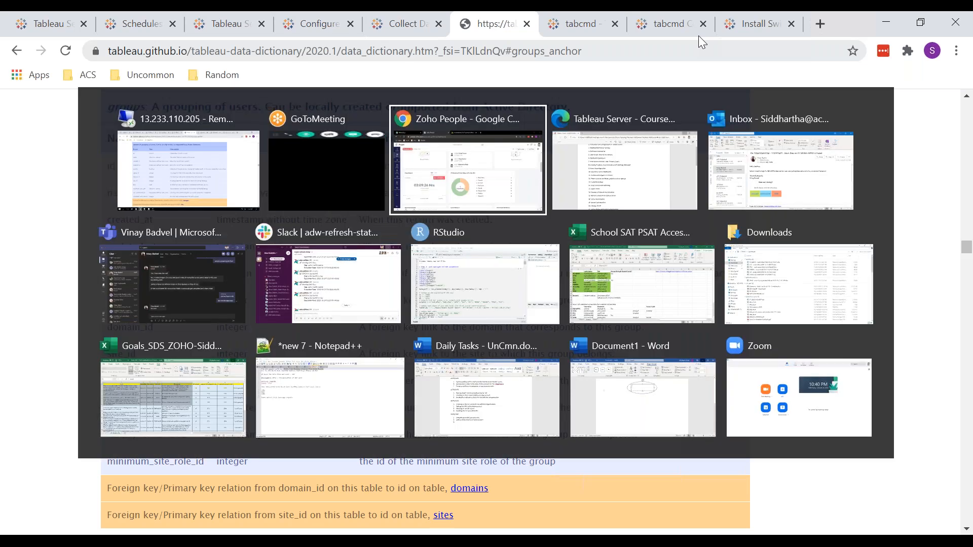
key("alt+shift+Tab")
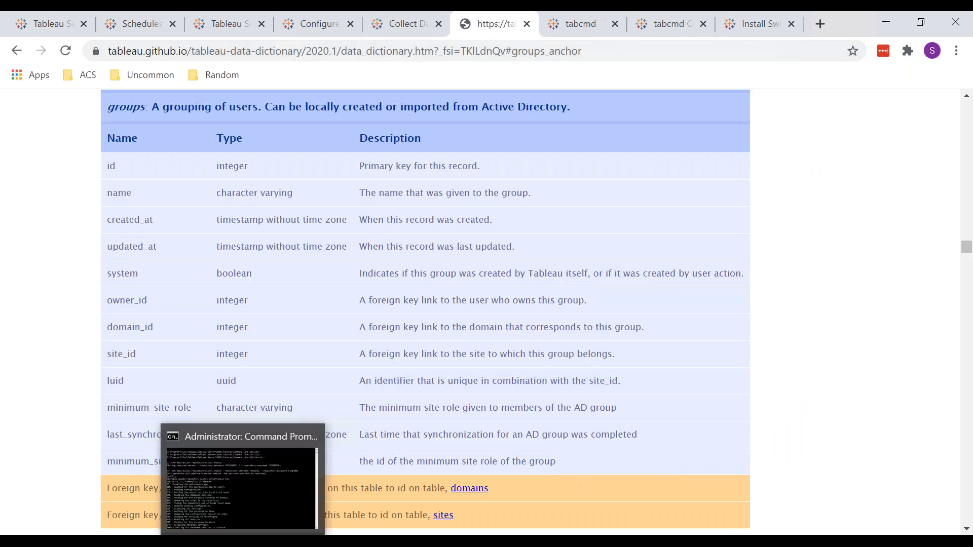
Return to Tableau Book5 and load the data preview of the groups table
left_click(205, 542)
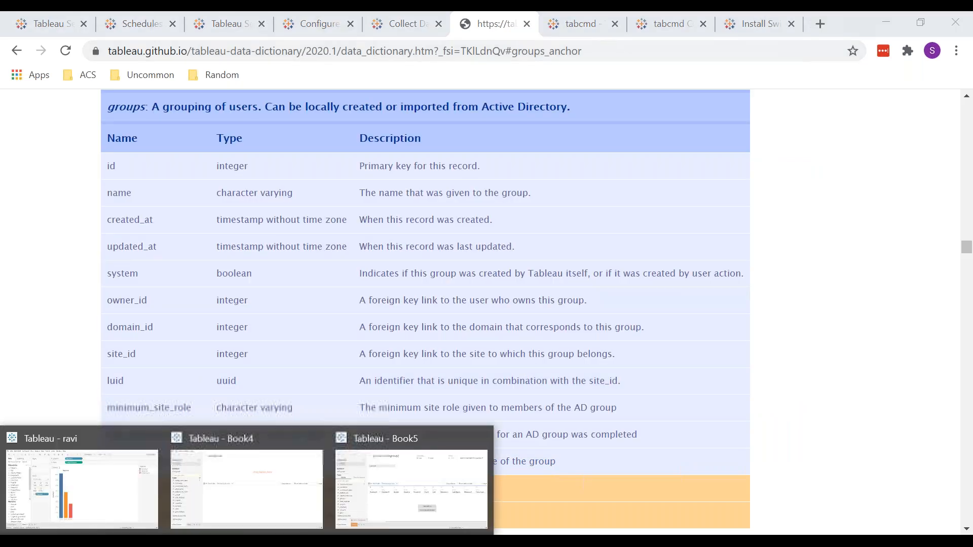
left_click(375, 499)
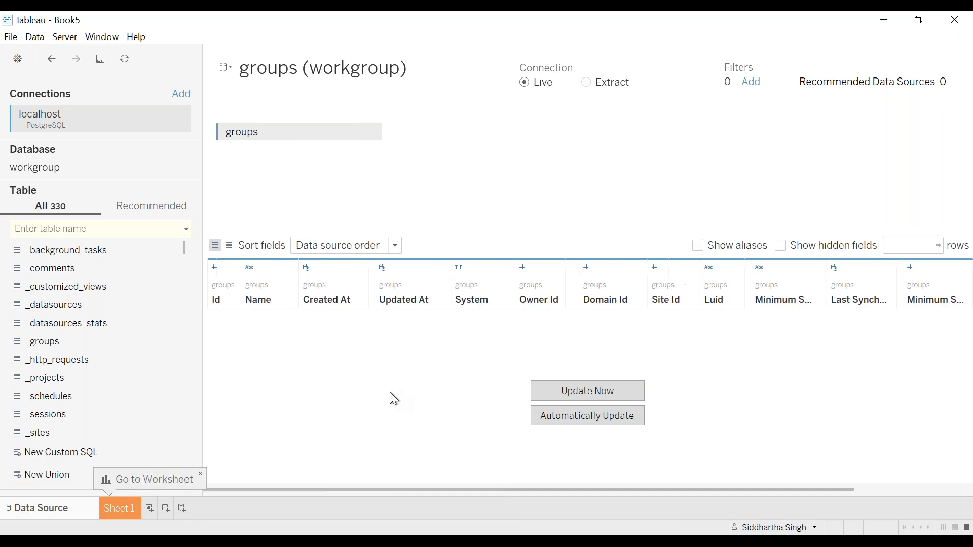
left_click(602, 389)
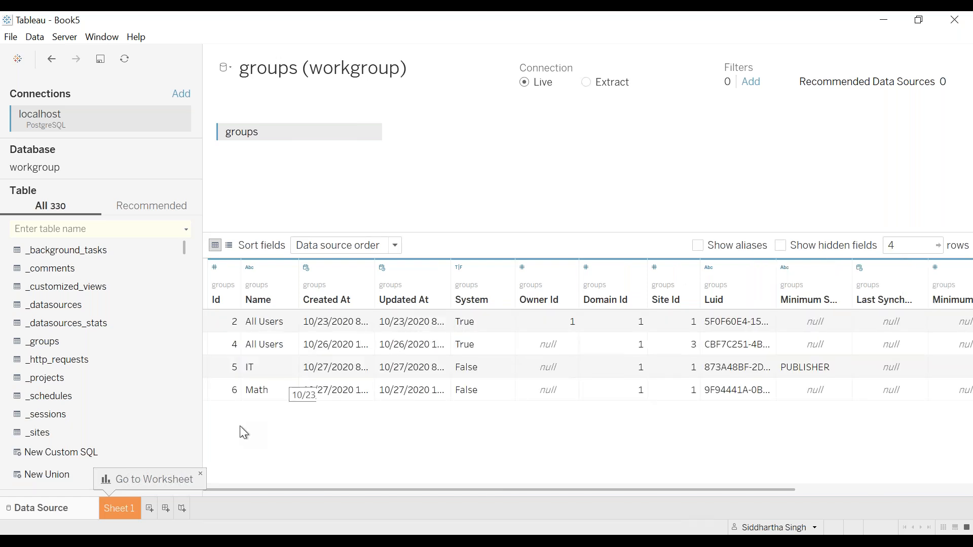
Open the Groups page of Tableau Server in the browser and compare it with the groups table rows in Tableau Book5
mouse_move(163, 542)
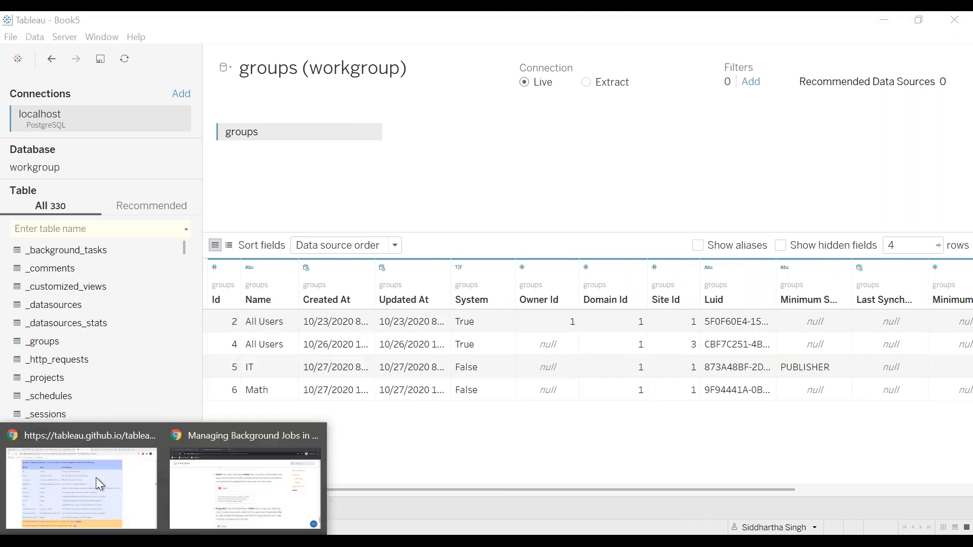
left_click(85, 464)
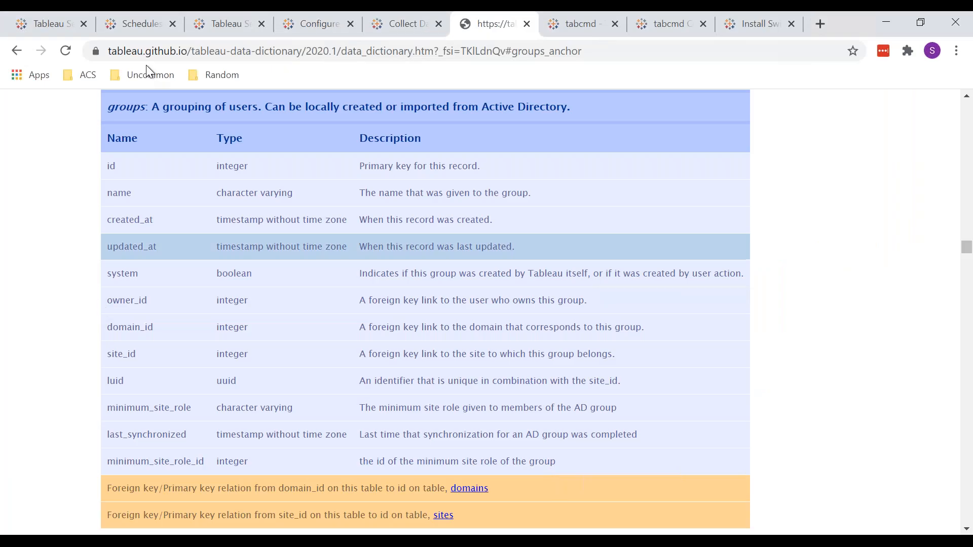
left_click(144, 15)
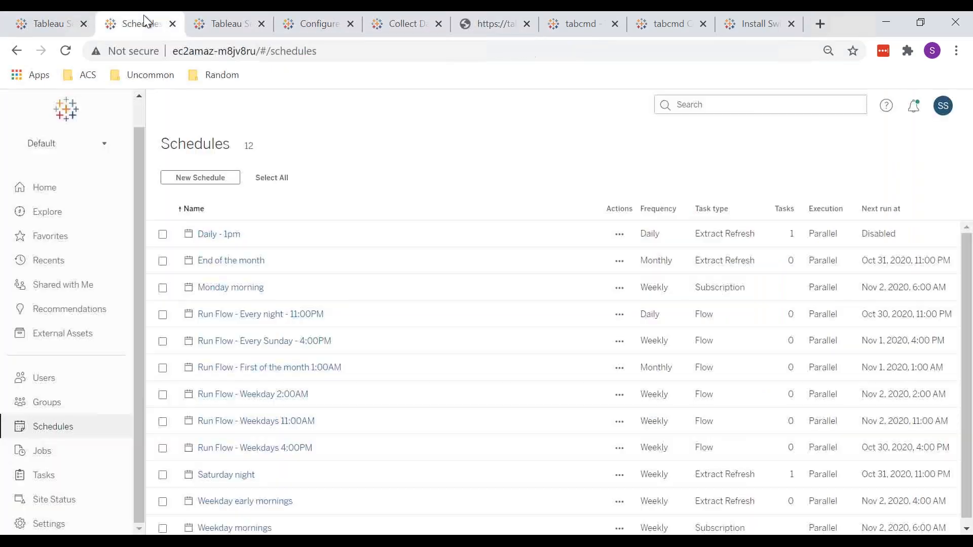
left_click(60, 404)
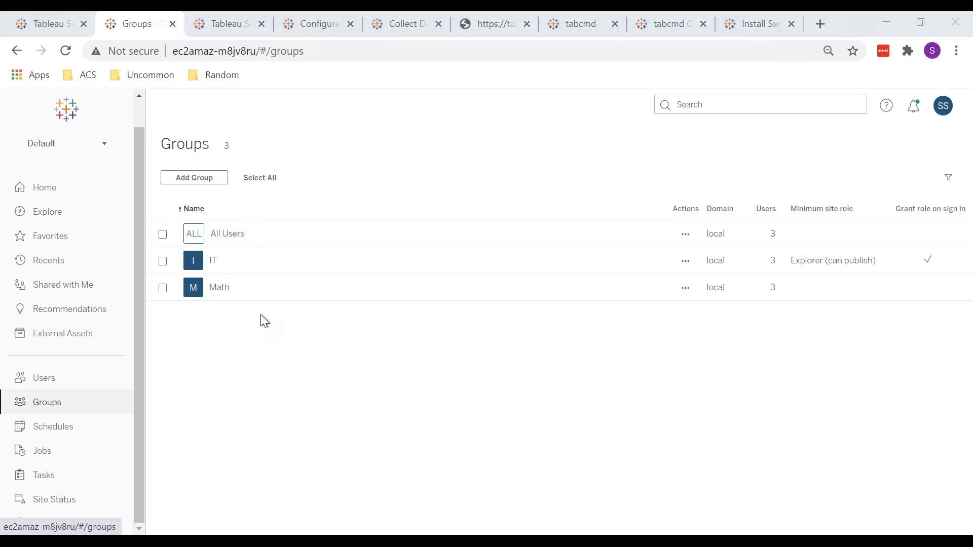
key("alt+Tab")
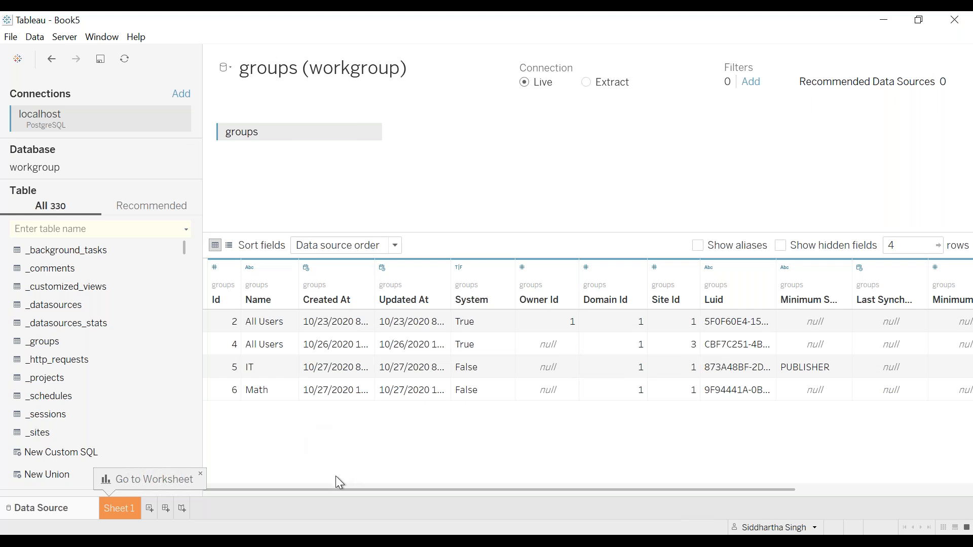
scroll(336, 476, "right", 3)
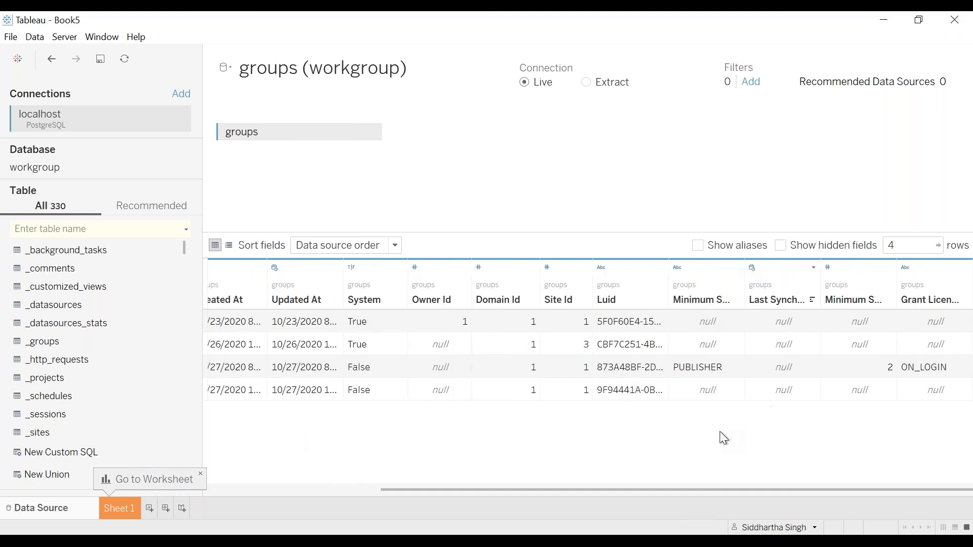
scroll(719, 432, "left", 3)
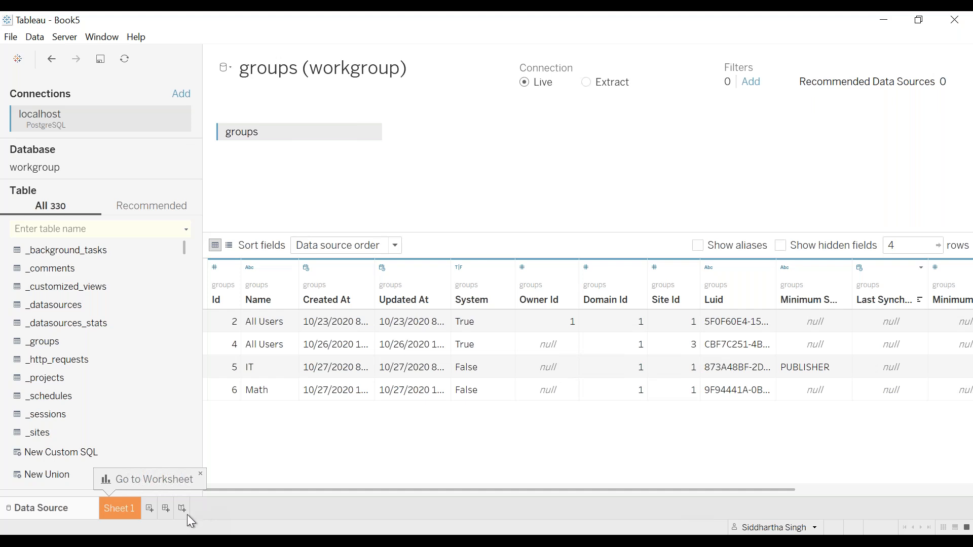
Switch to File Explorer and open the UnCommon folder within Documents > Documents
left_click(127, 542)
left_click(127, 489)
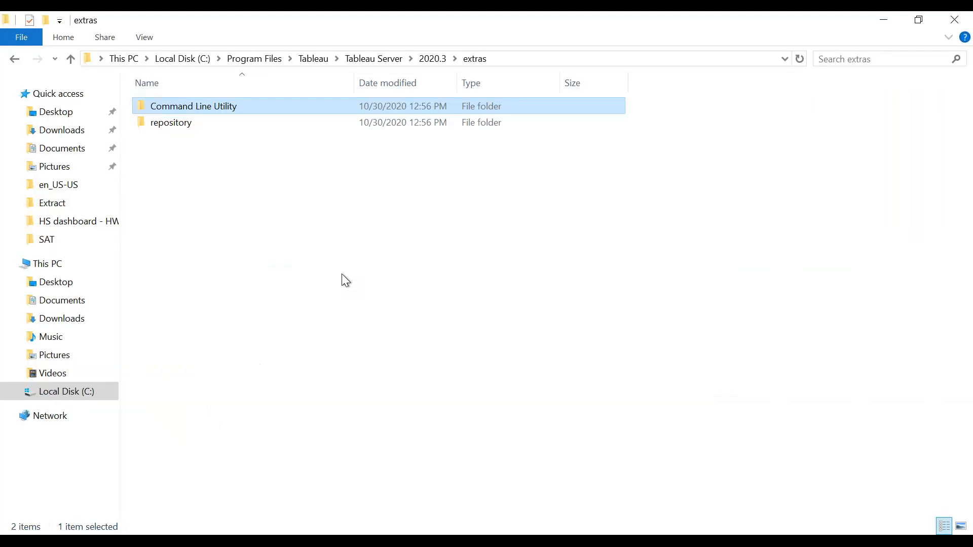
left_click(342, 274)
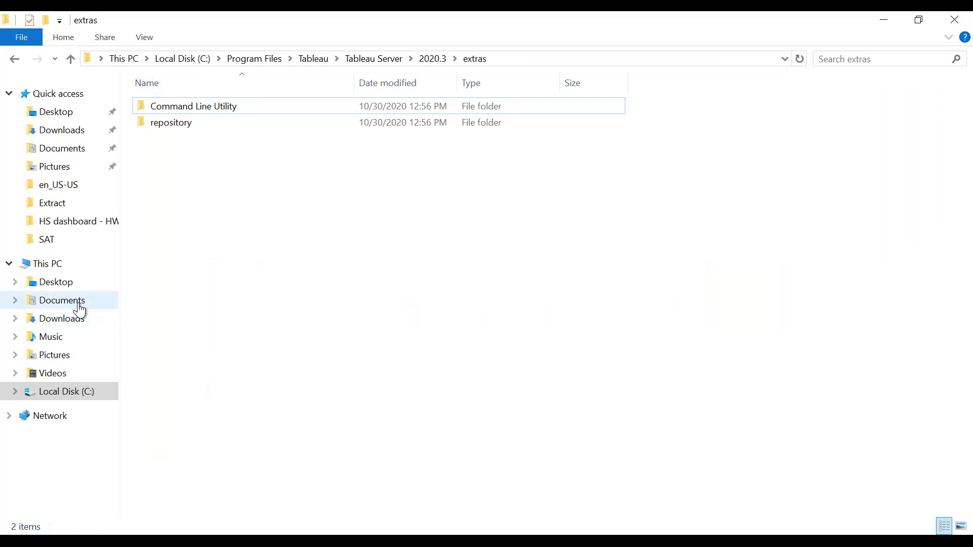
left_click(80, 303)
left_click(181, 125)
double_click(181, 125)
double_click(181, 125)
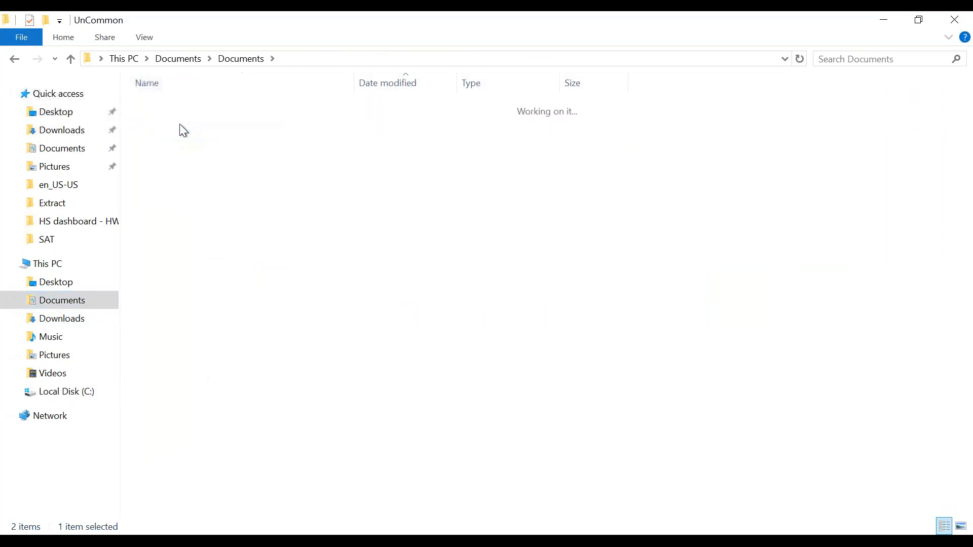
Look through the contents of the Tableau Site consolidation folder and go back to the UnCommon folder
key("Down")
key("Down")
key("Down")
key("Down")
key("Down")
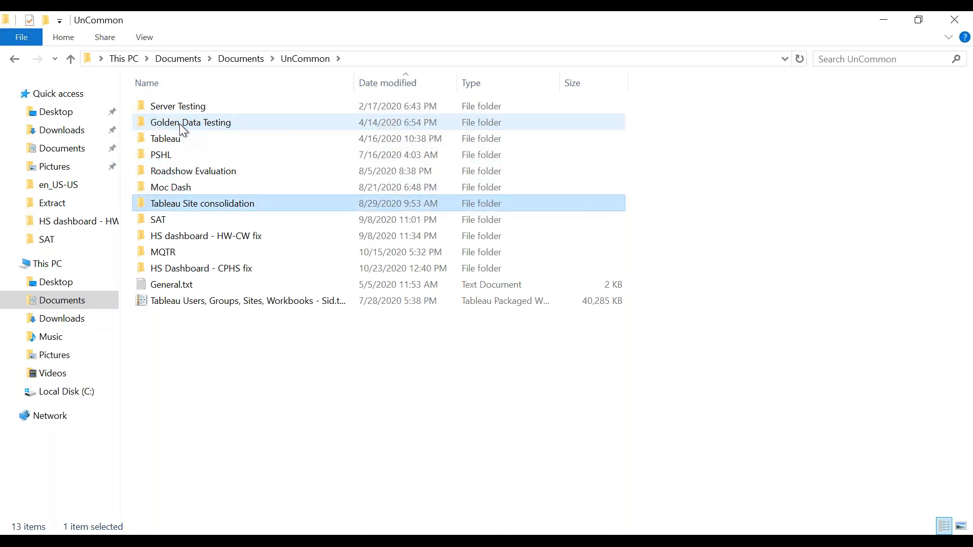
key("Return")
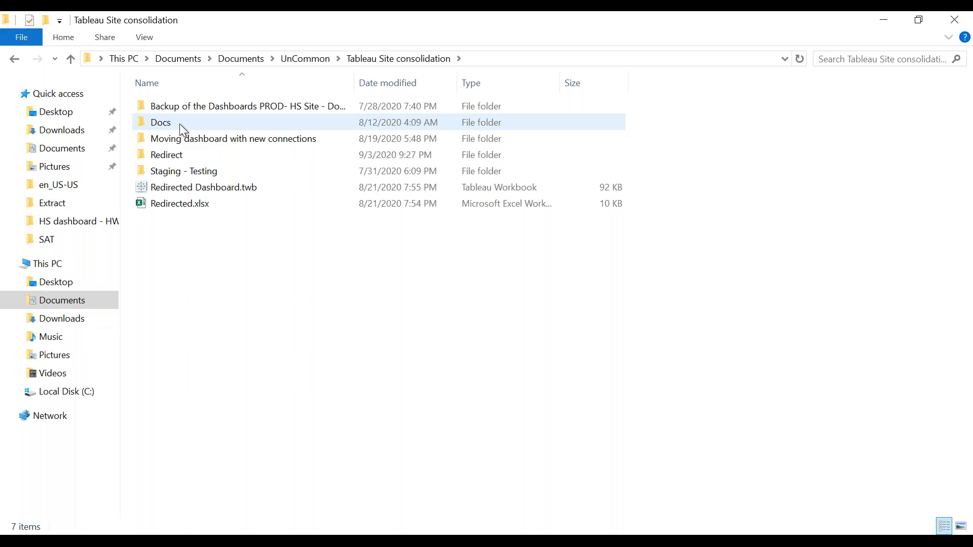
key("Down")
key("Down")
key("Down")
key("Down")
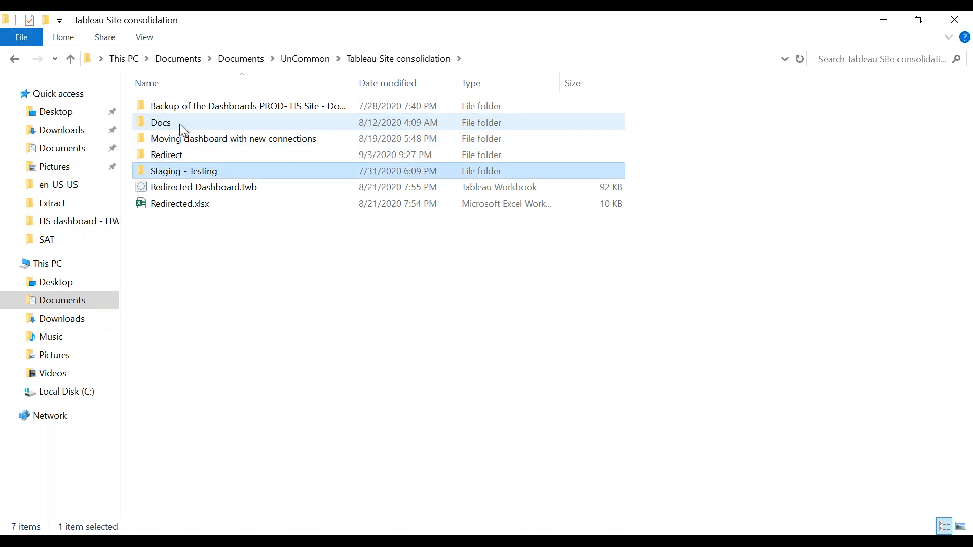
key("BackSpace")
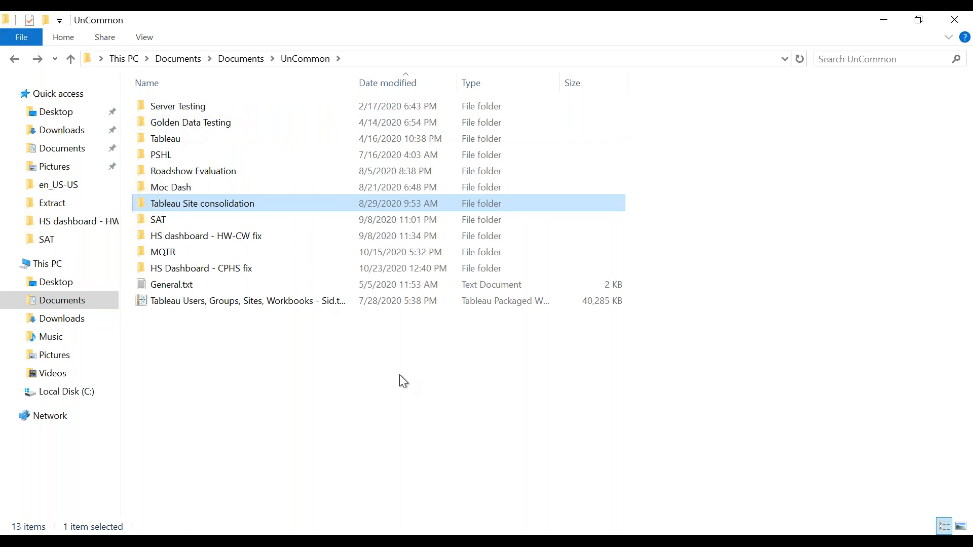
Open the packaged workbook on Tableau Users, Groups, Sites, Workbooks, maximize it, and request its data source page
key("Down")
key("End")
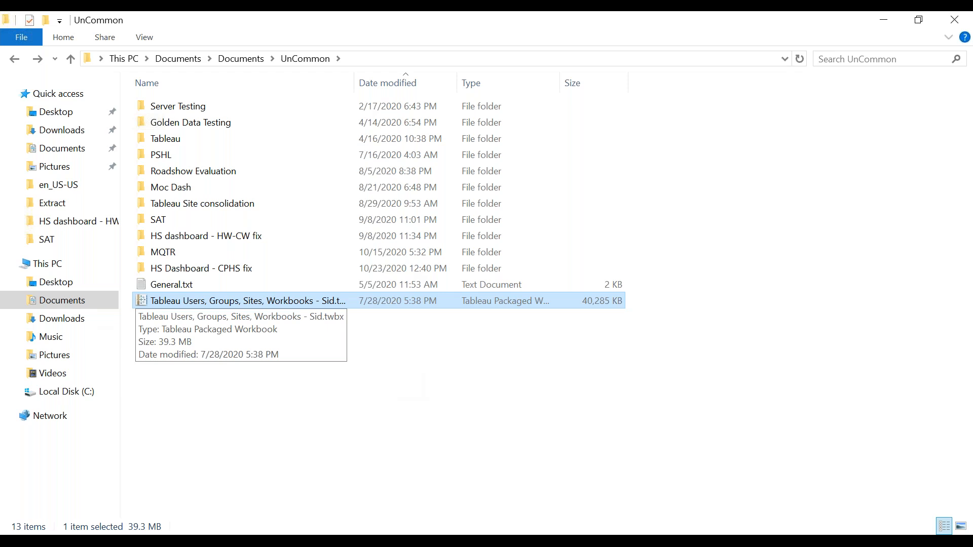
key("Return")
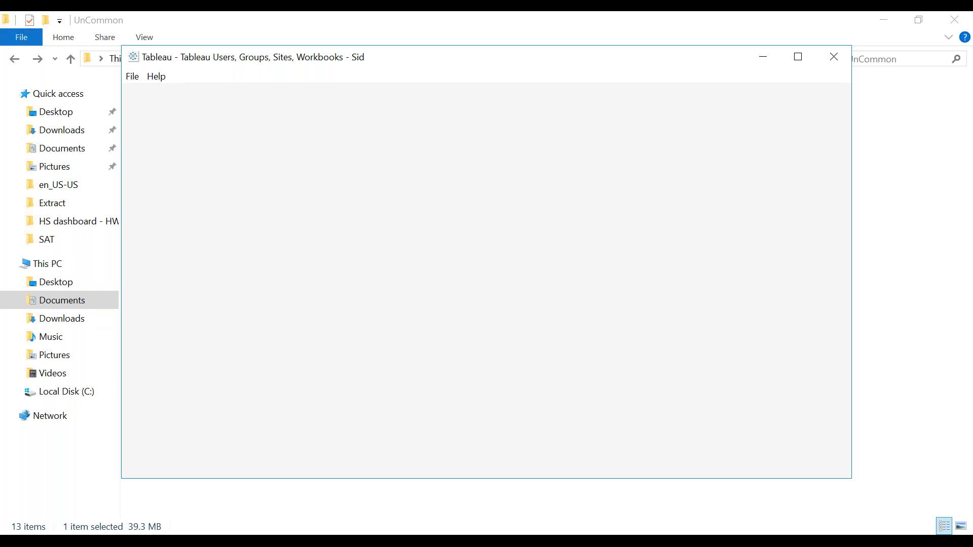
key("alt+space")
key("x")
left_click(38, 506)
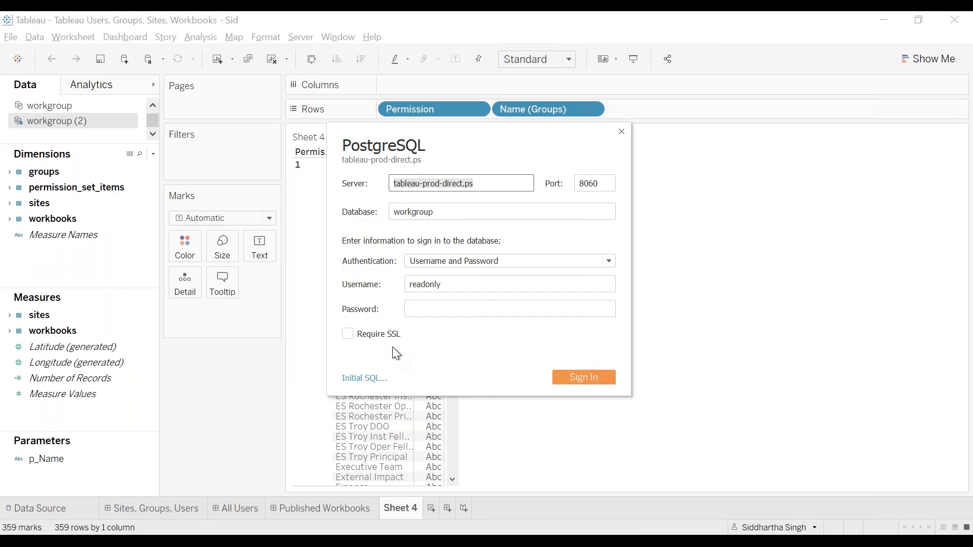
left_click(471, 308)
type("••")
key("BackSpace")
key("BackSpace")
type("•••••")
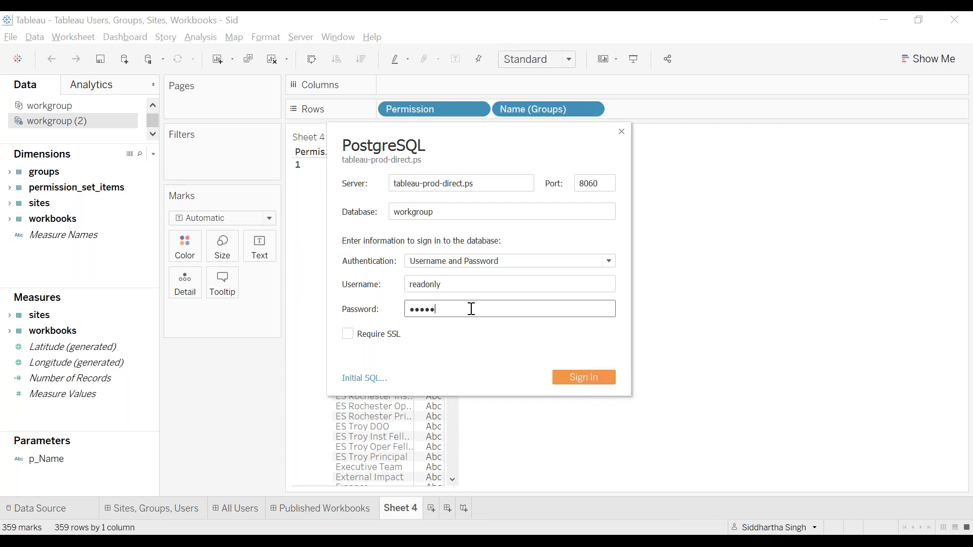
type("•••")
key("BackSpace")
key("BackSpace")
key("BackSpace")
key("BackSpace")
key("BackSpace")
key("BackSpace")
key("BackSpace")
key("BackSpace")
Switch to the browser, search the LastPass vault for "tableau", and copy the password of the Tableau Prod Direct entry
mouse_move(135, 512)
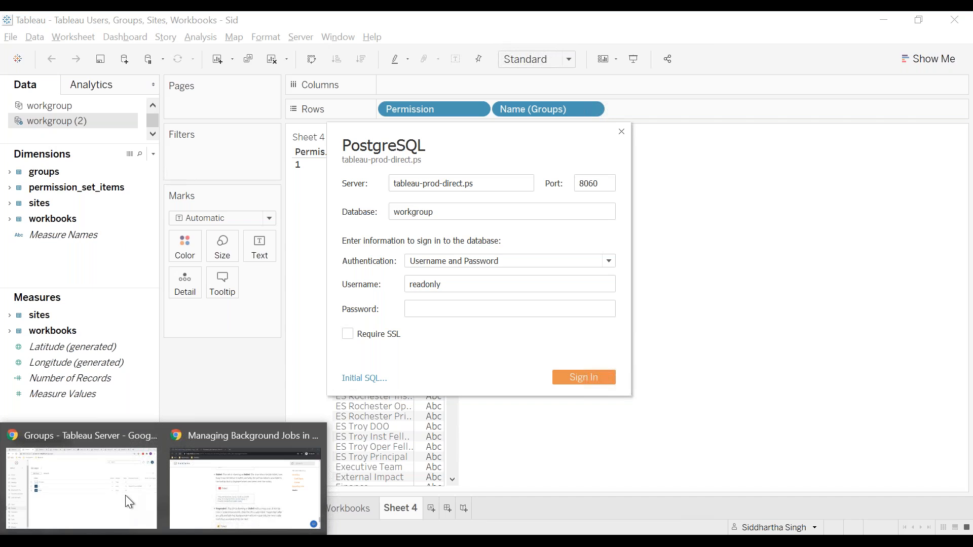
left_click(126, 494)
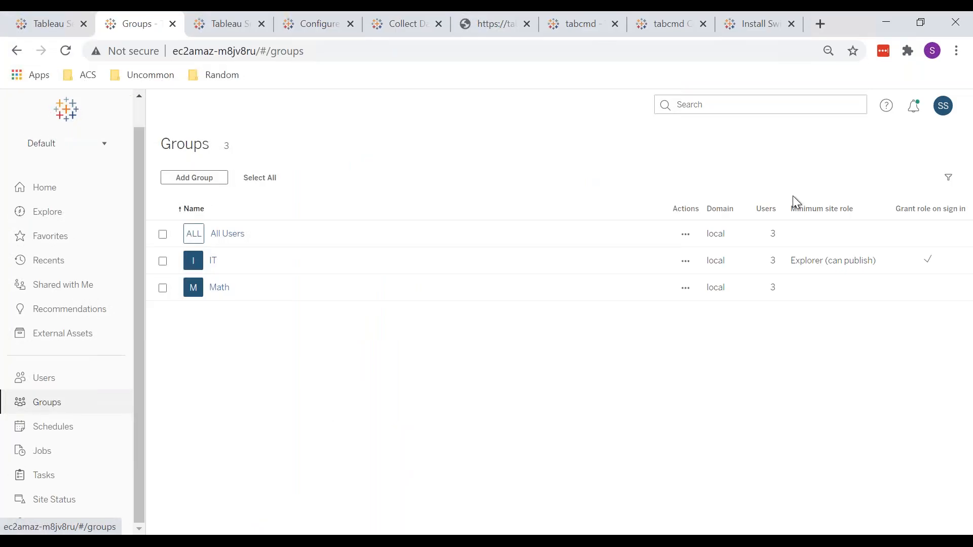
key("alt+Tab")
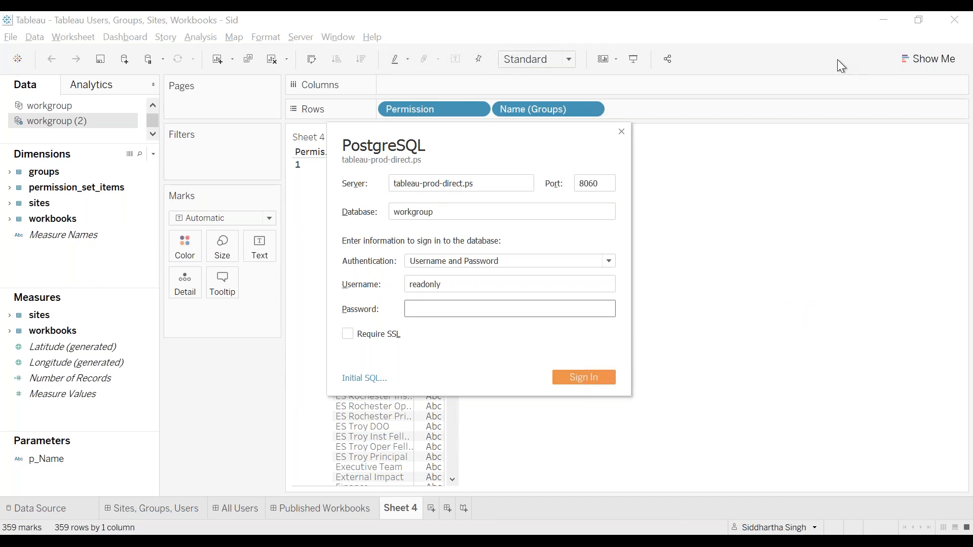
key("alt+Tab")
key("Tab")
key("shift+Tab")
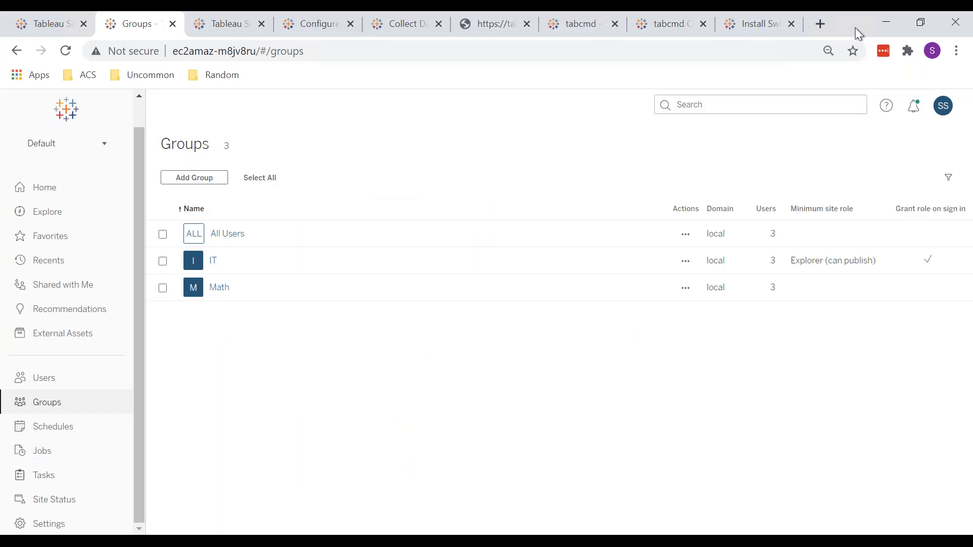
left_click(882, 53)
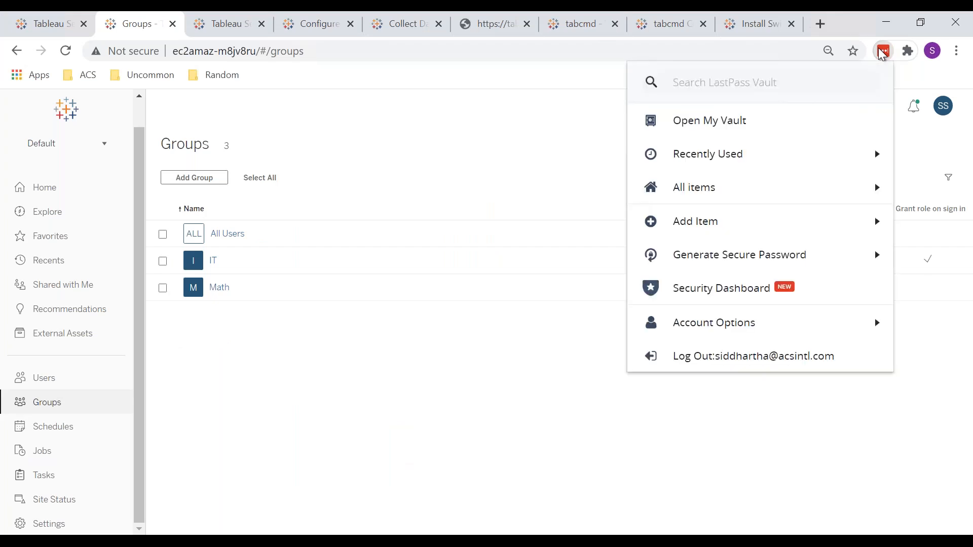
type("tableau")
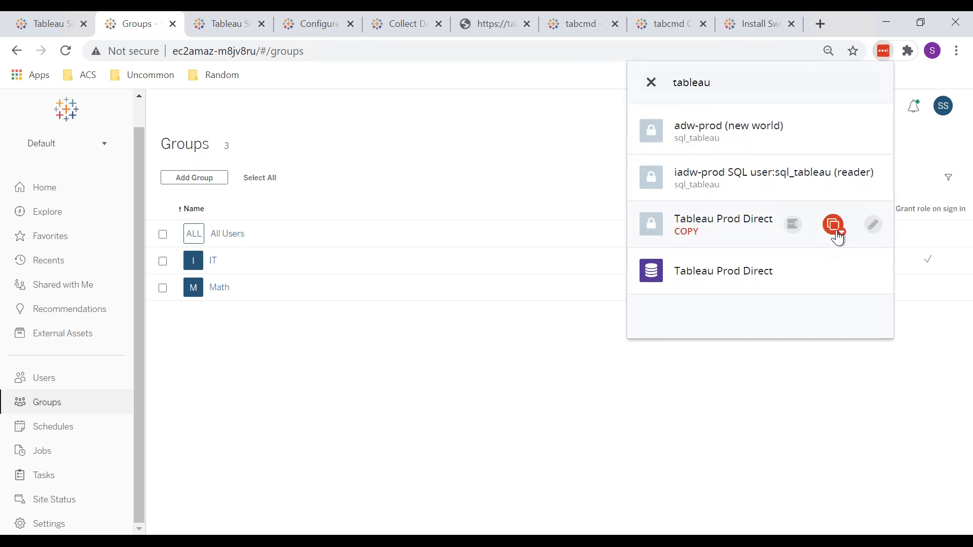
left_click(835, 234)
left_click(783, 291)
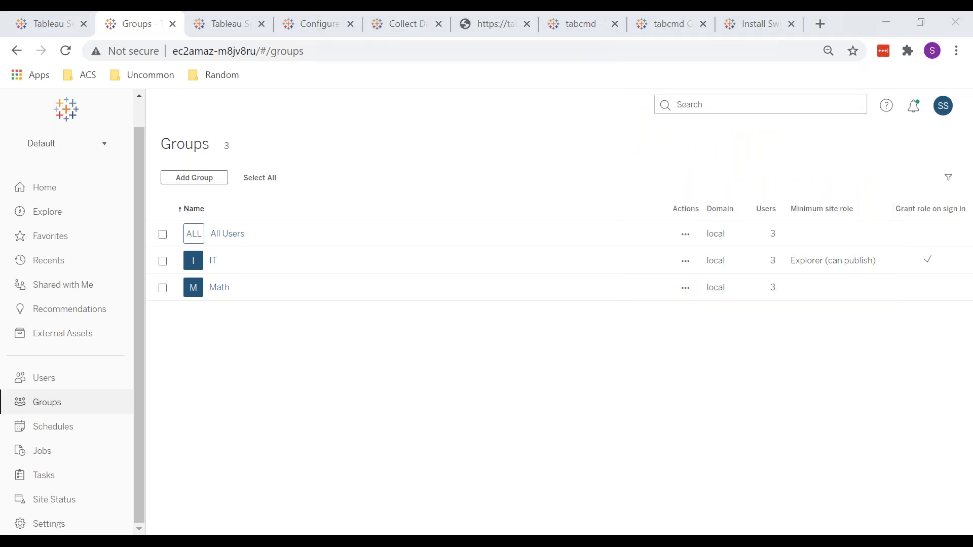
Back in the Tableau workbook, paste the PostgreSQL password for the readonly user and try to sign in to the workgroup database
key("alt+Tab")
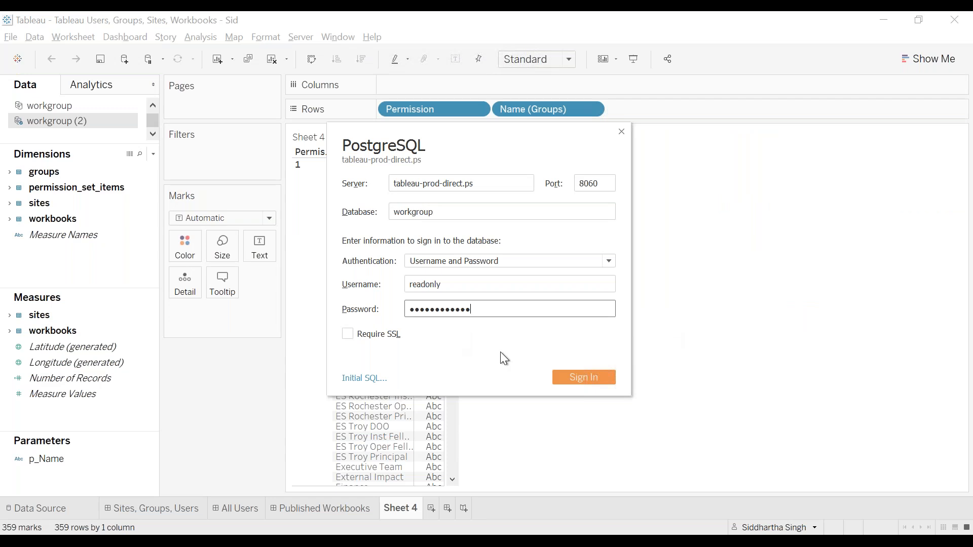
left_click(583, 384)
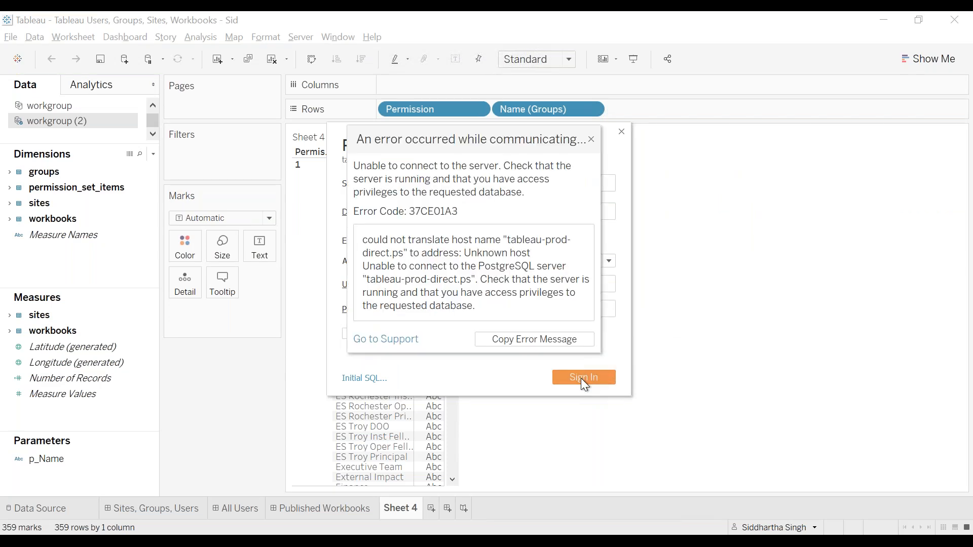
left_click(584, 378)
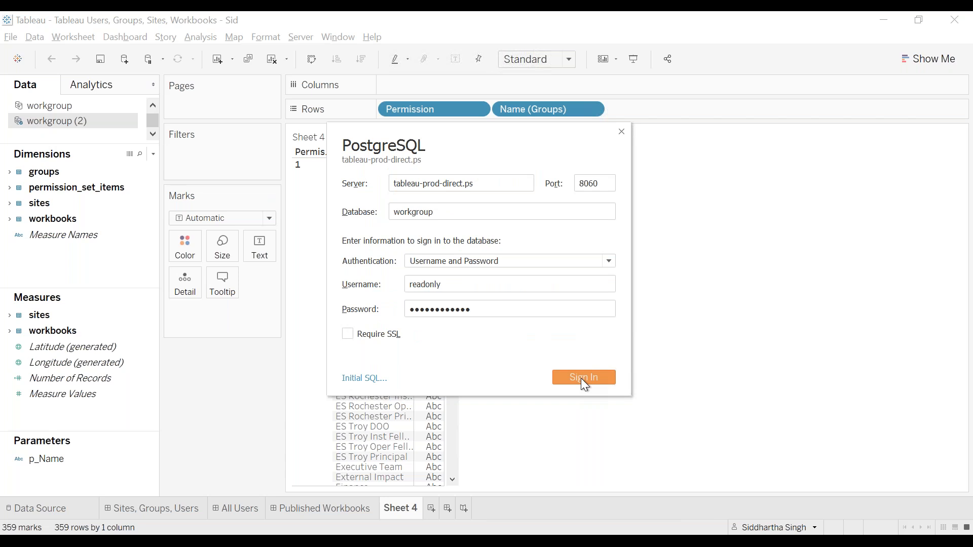
Close the PostgreSQL sign-in dialog and connect the client VPN profile in OpenVPN Connect
left_click(620, 131)
key("alt+Tab")
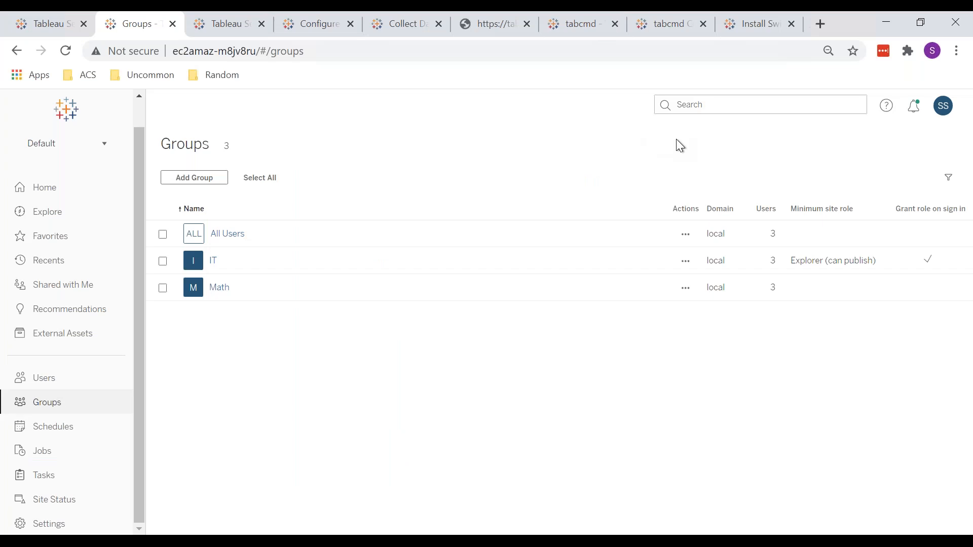
left_click(883, 50)
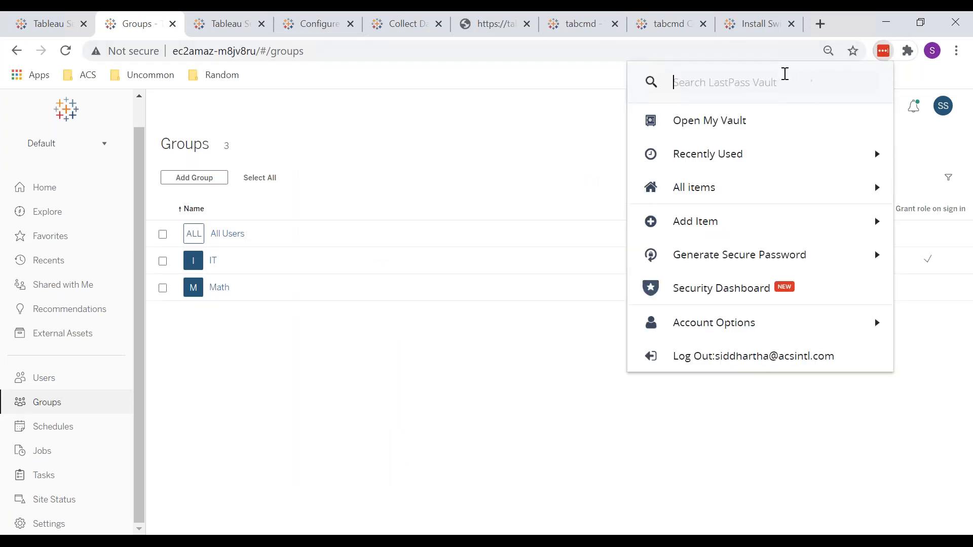
left_click(507, 358)
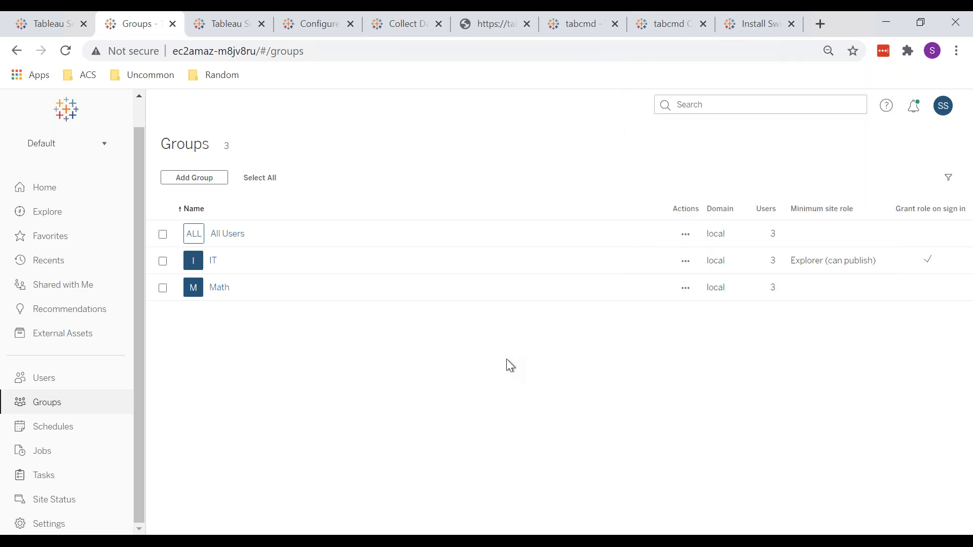
key("alt+Tab")
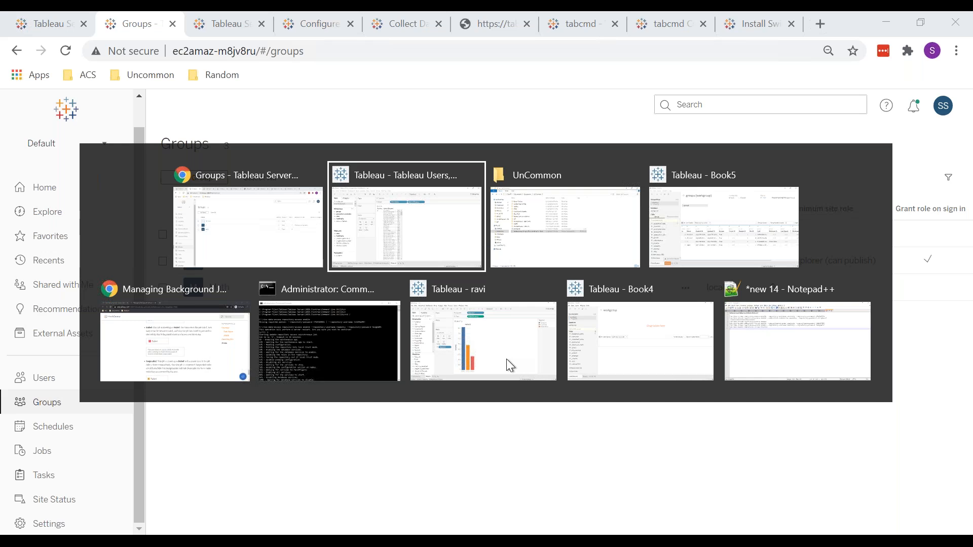
left_click(646, 486)
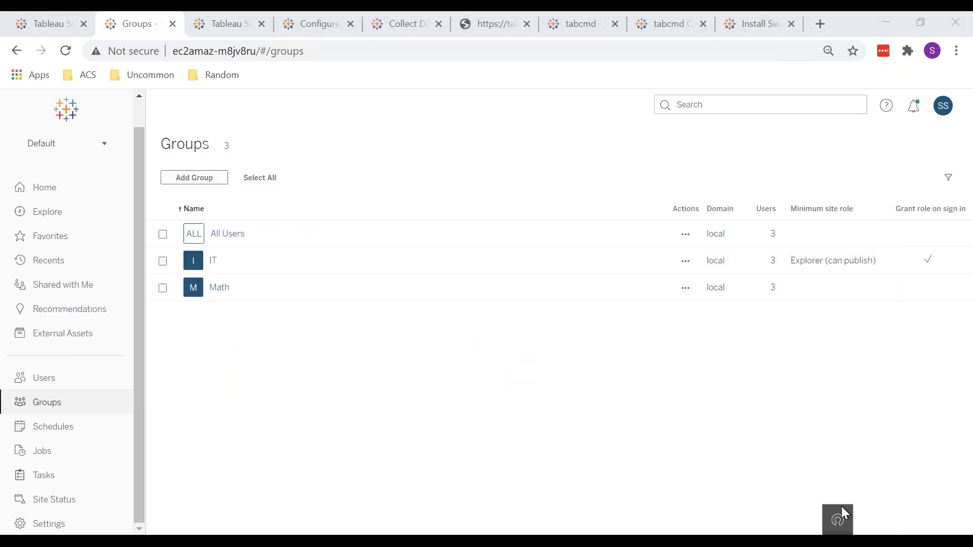
left_click(837, 519)
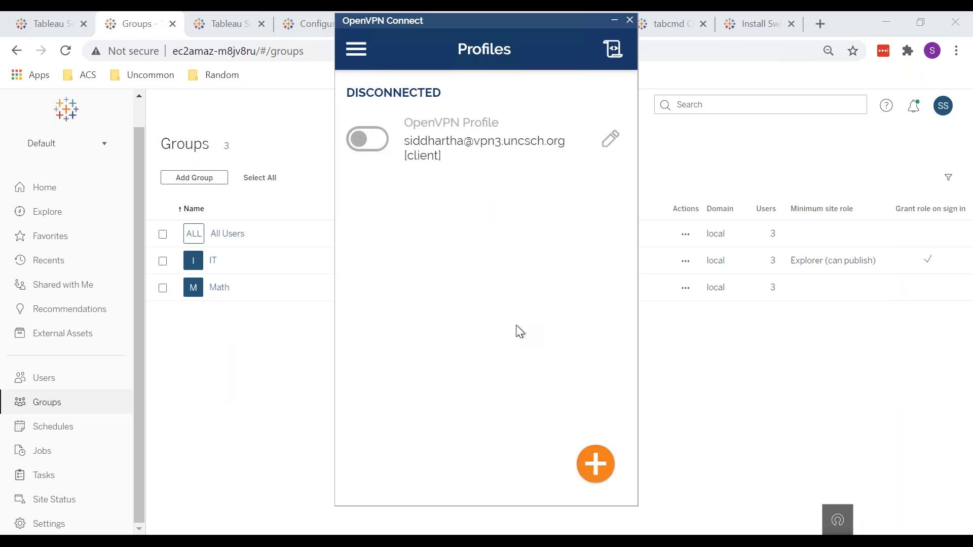
left_click(369, 144)
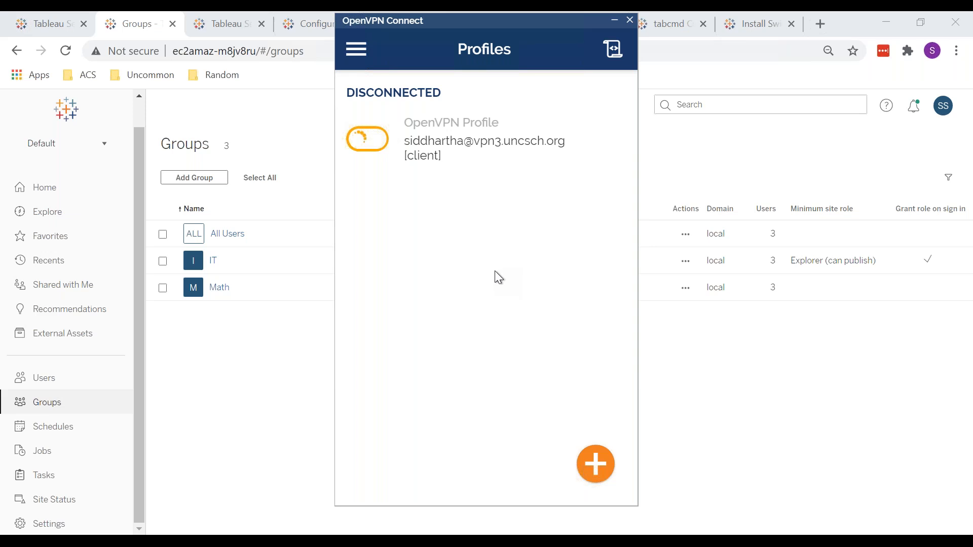
left_click(783, 337)
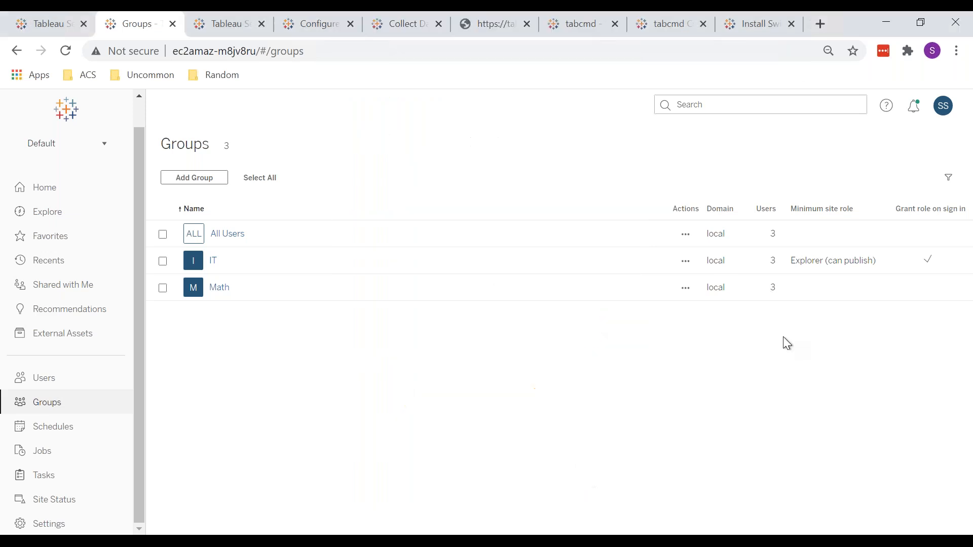
Search the LastPass vault for "tableau" and copy the password of the Tableau Prod Direct entry
left_click(882, 51)
type("tableau")
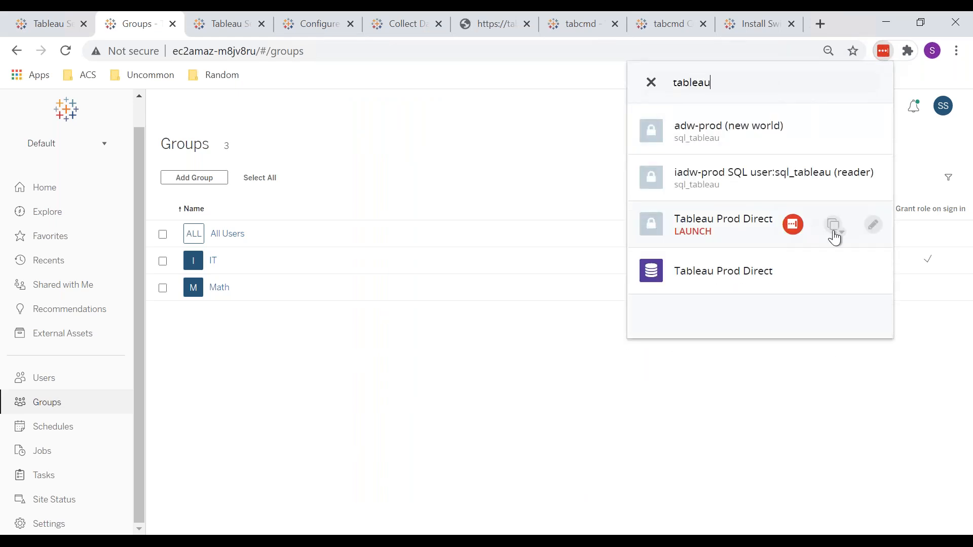
left_click(833, 227)
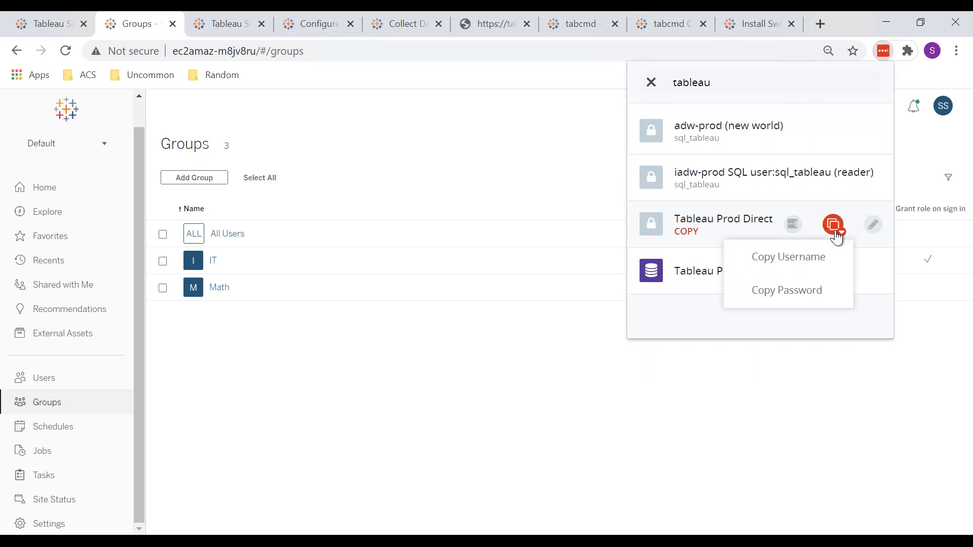
left_click(768, 300)
Switch to the Tableau workbook and request its data source page to bring up the PostgreSQL sign-in
key("alt+Tab")
key("alt+Tab")
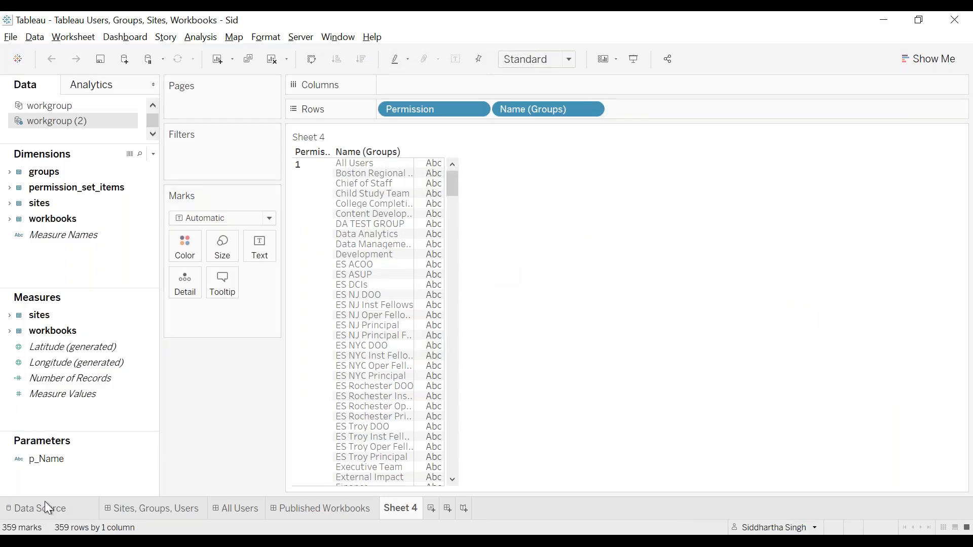
left_click(42, 505)
left_click(422, 307)
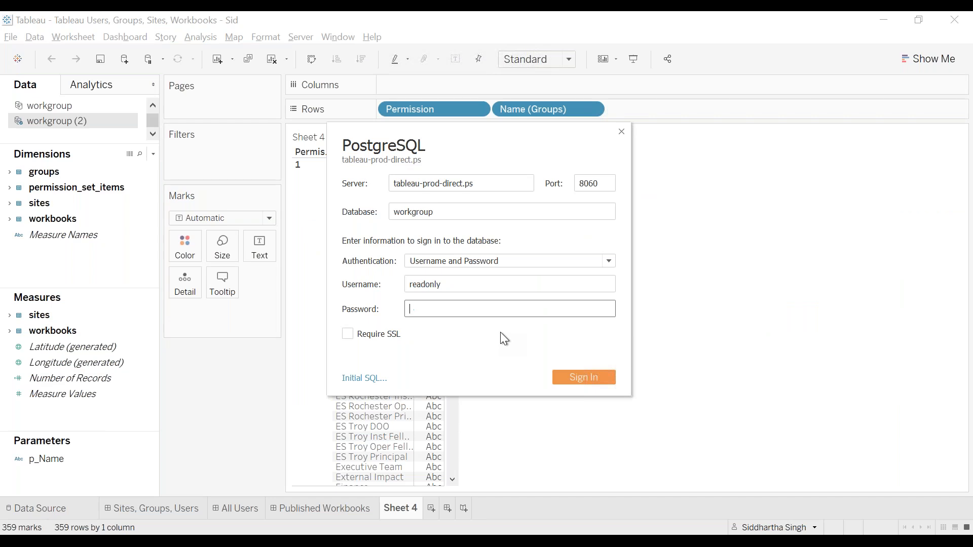
Return to the browser, find "tableau" in the LastPass vault, and copy the Tableau Prod Direct password again
key("alt+Tab")
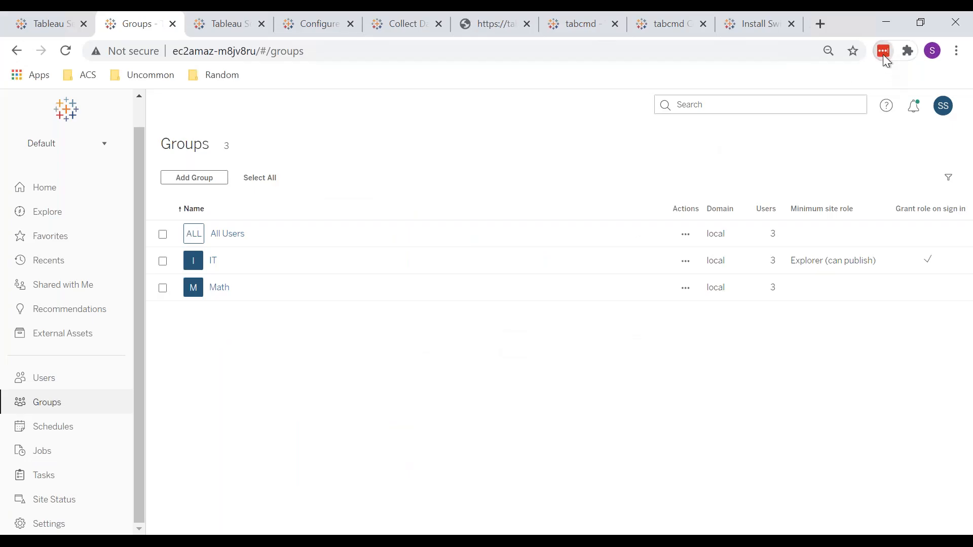
left_click(883, 55)
type("table")
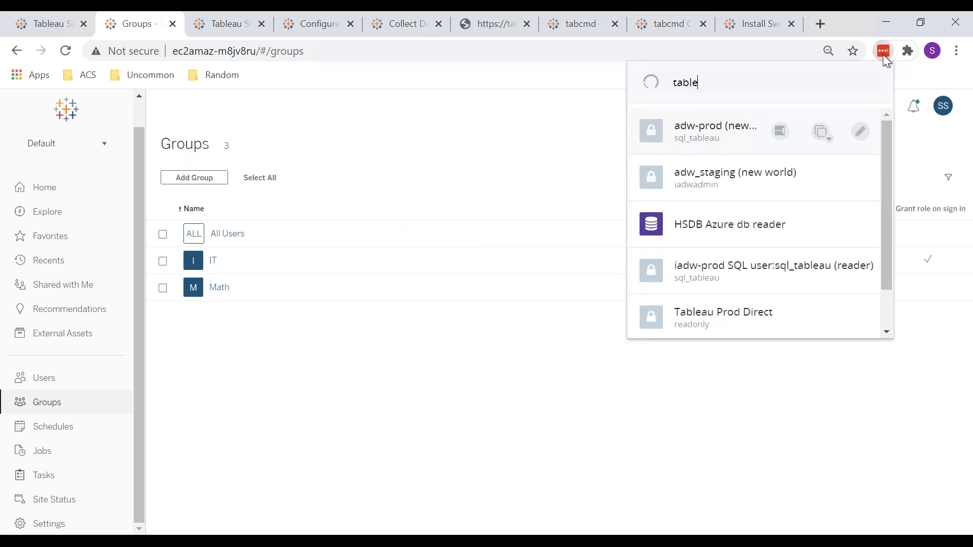
type("au")
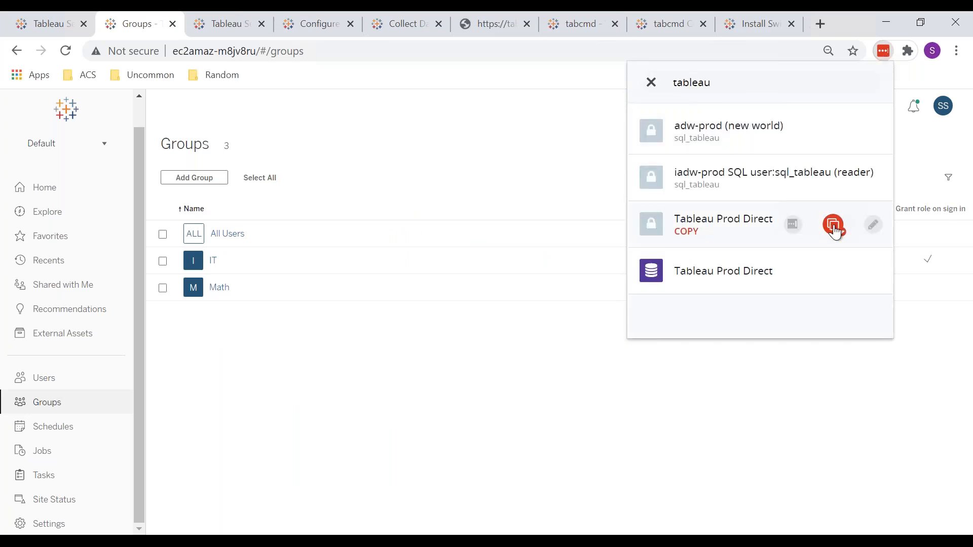
left_click(833, 225)
left_click(780, 290)
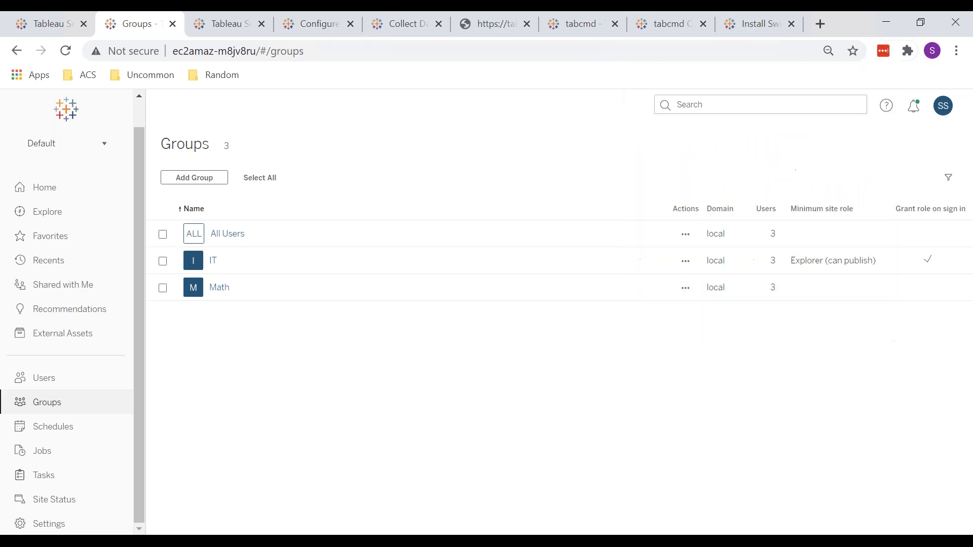
Back in Tableau, paste the PostgreSQL password for the readonly user and sign in to the workgroup database
key("alt+Tab")
key("ctrl+v")
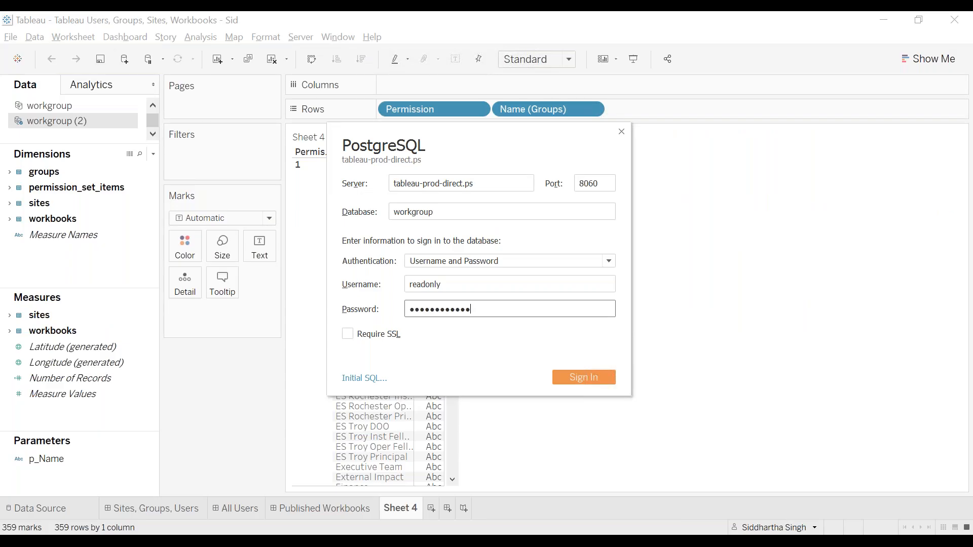
left_click(578, 383)
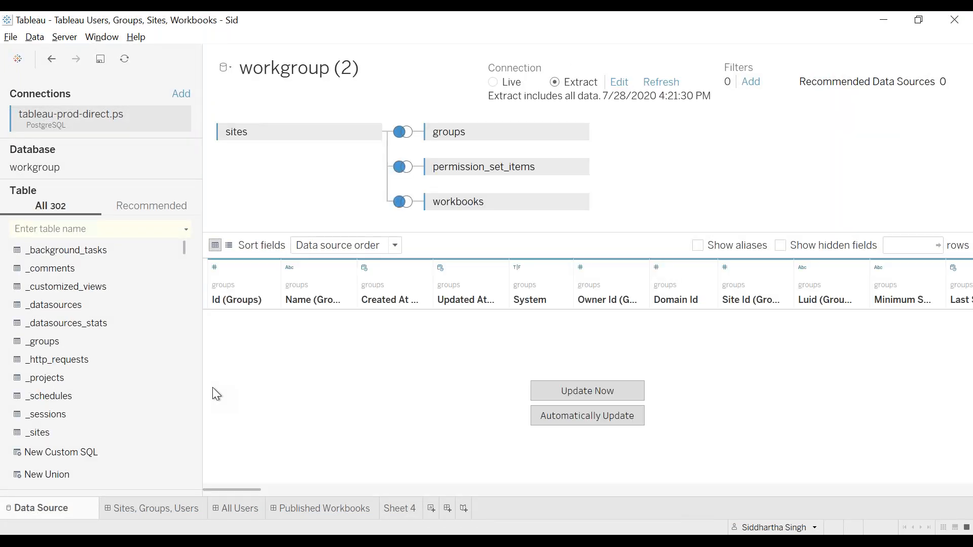
Switch to the _system_users (workgroup) data source and examine its joined tables from sites through groups and users to system_users
left_click(227, 69)
left_click(248, 83)
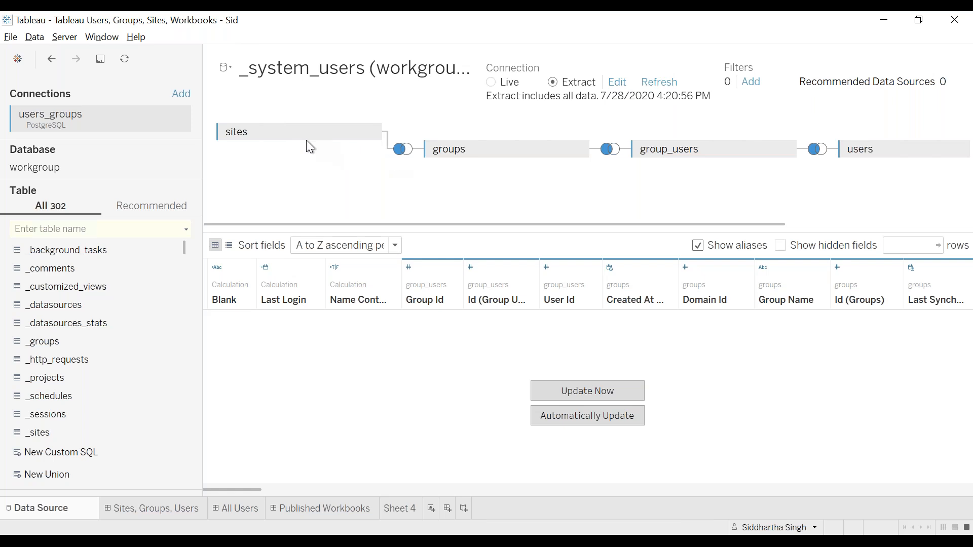
scroll(450, 172, "right", 5)
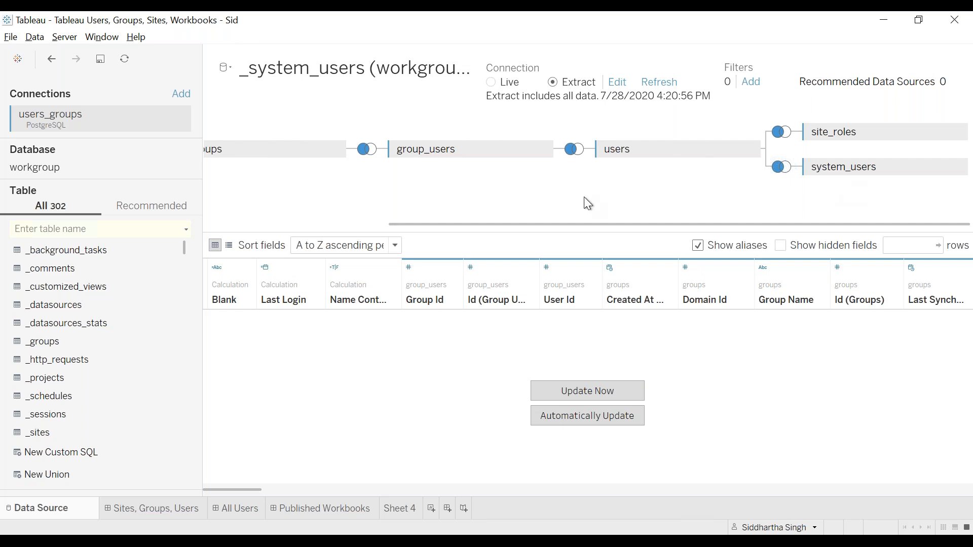
scroll(587, 202, "left", 5)
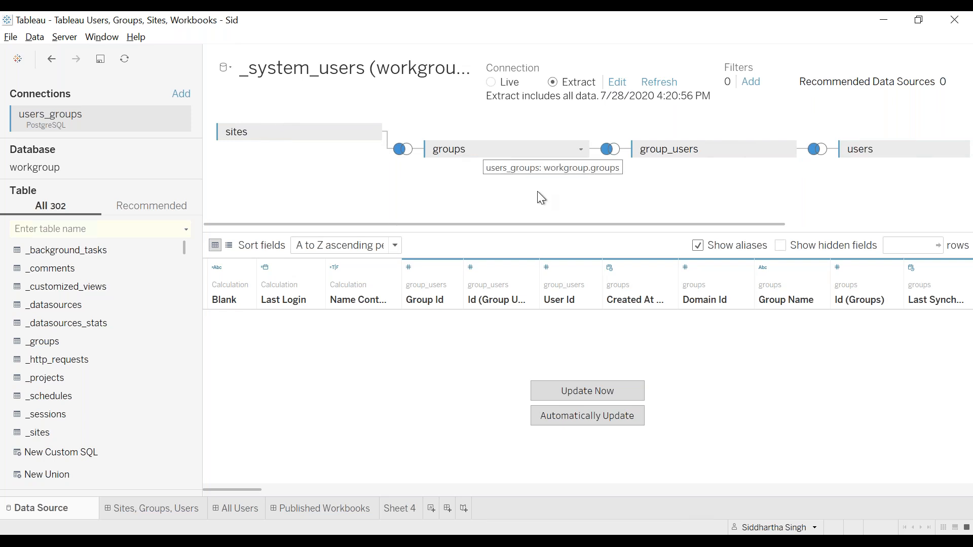
scroll(537, 190, "right", 4)
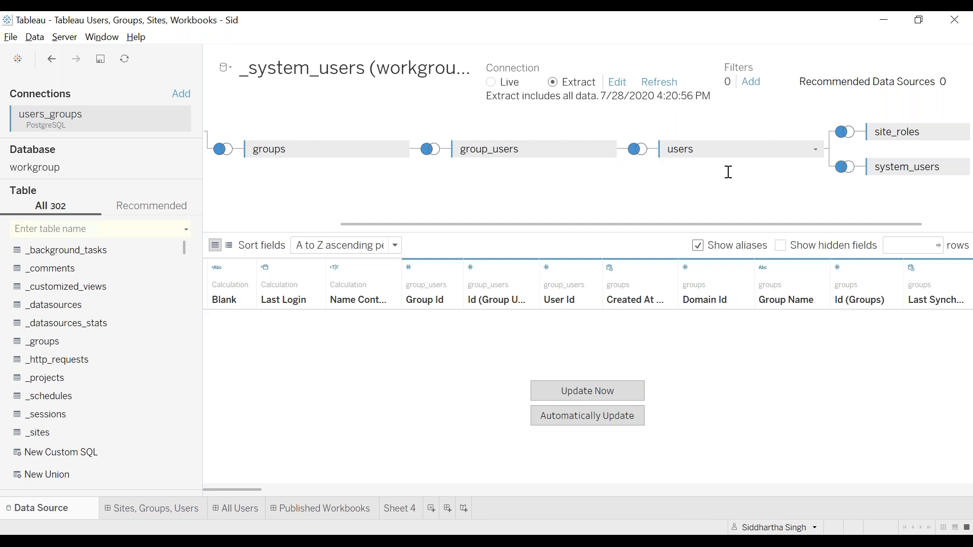
scroll(735, 180, "right", 2)
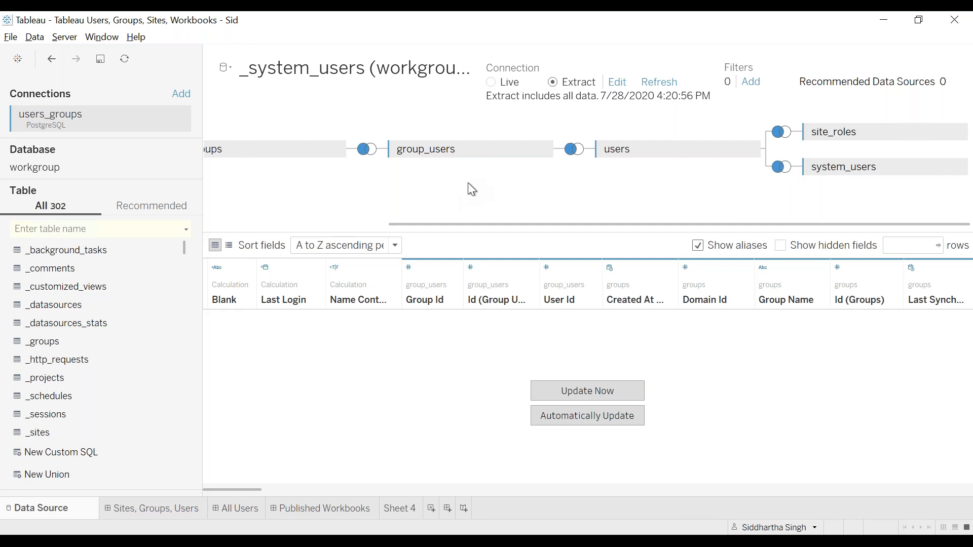
scroll(472, 188, "left", 5)
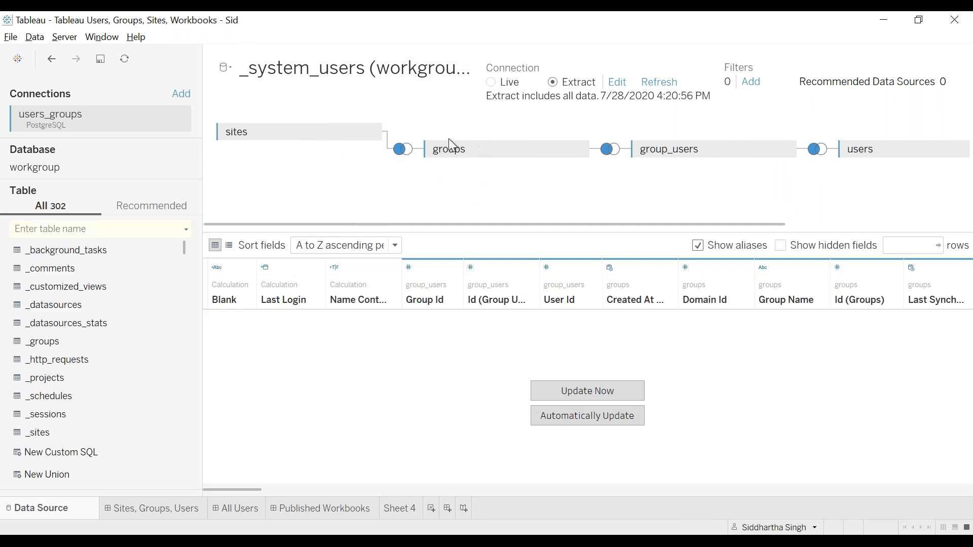
Inspect the join condition between the sites and groups tables and close the join settings
left_click(408, 154)
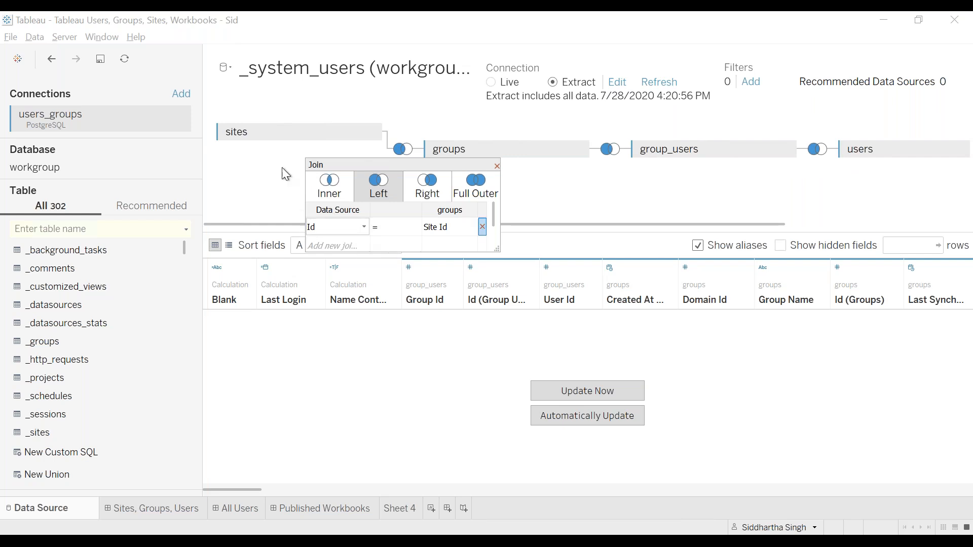
left_click(329, 227)
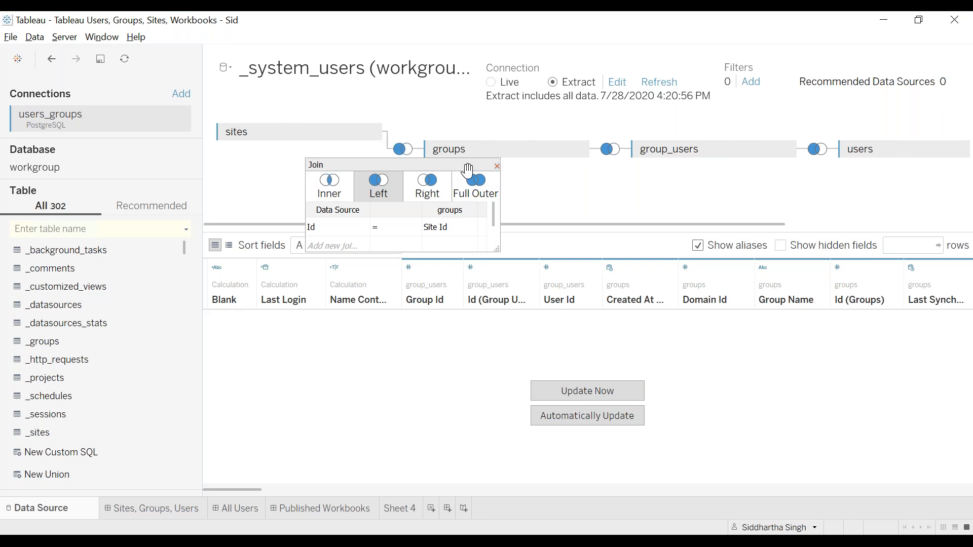
left_click(496, 166)
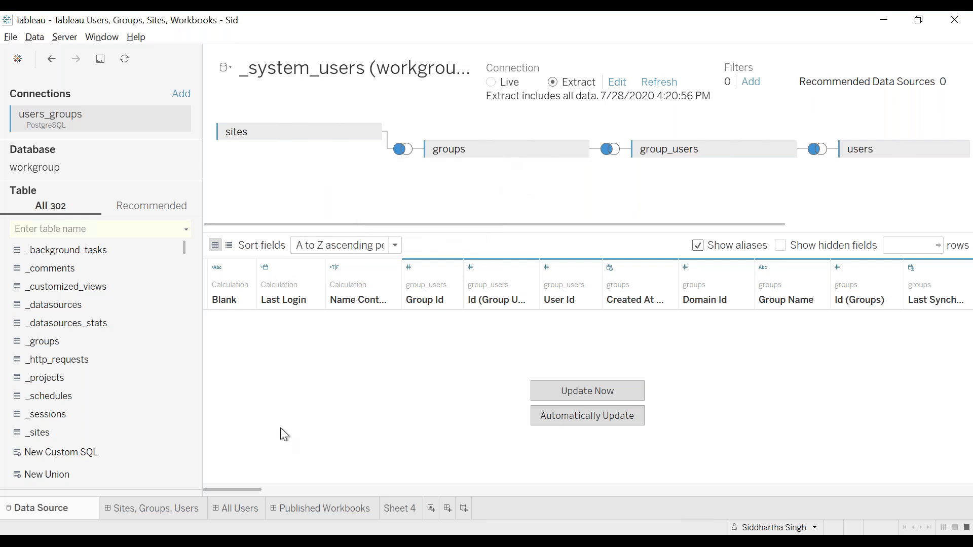
Switch to the Tableau data dictionary in the browser and examine the groups table's domain_id and site_id foreign key relations
mouse_move(198, 531)
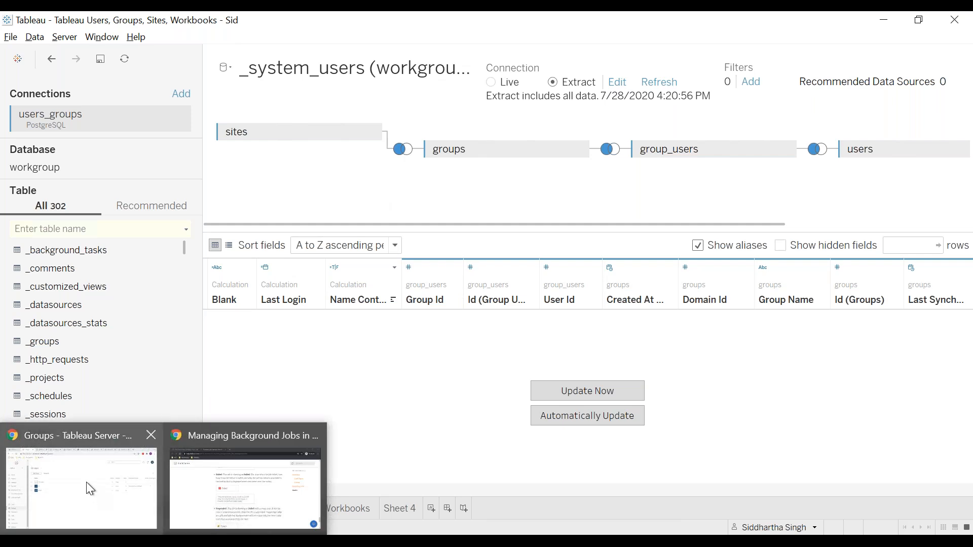
left_click(86, 482)
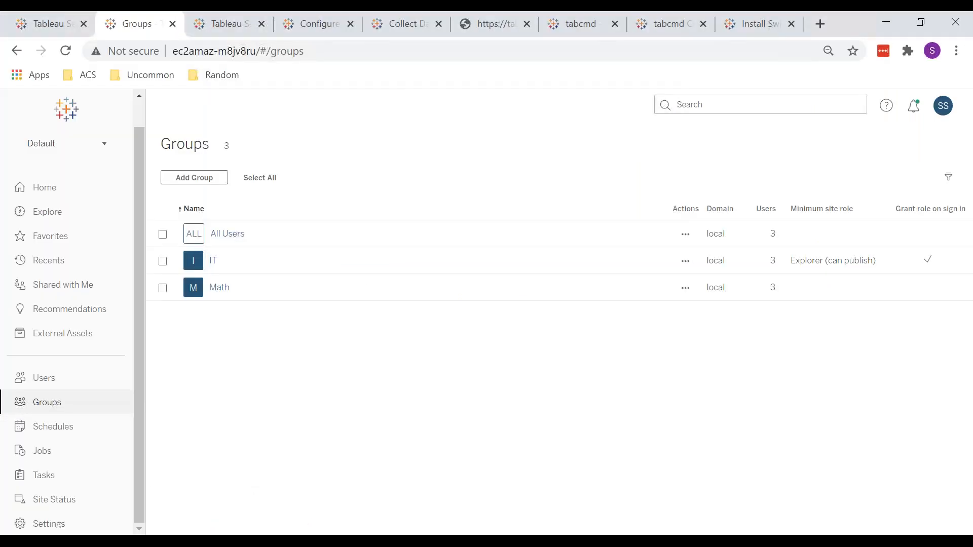
key("ctrl+Tab")
key("ctrl+Tab")
key("ctrl+Tab")
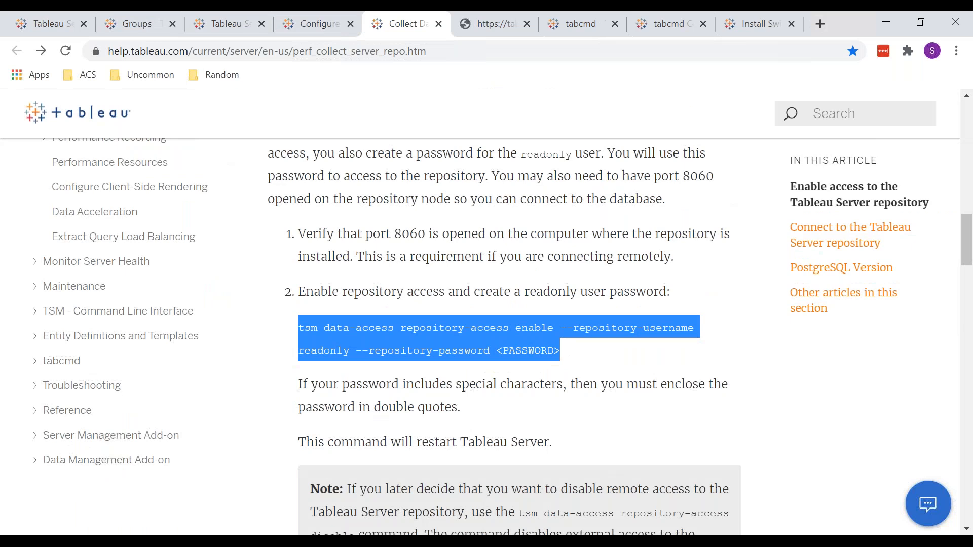
key("ctrl+Tab")
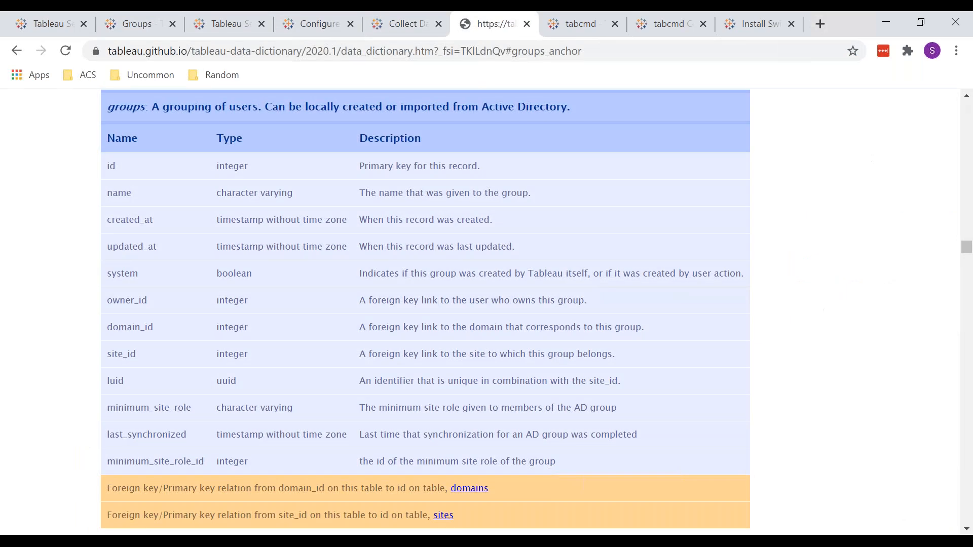
double_click(129, 109)
scroll(67, 219, "down", 1)
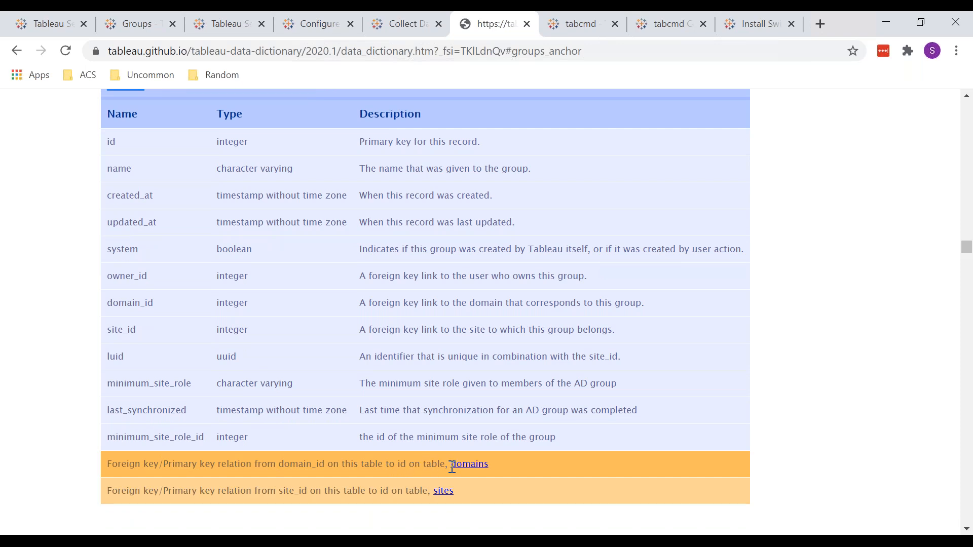
double_click(300, 464)
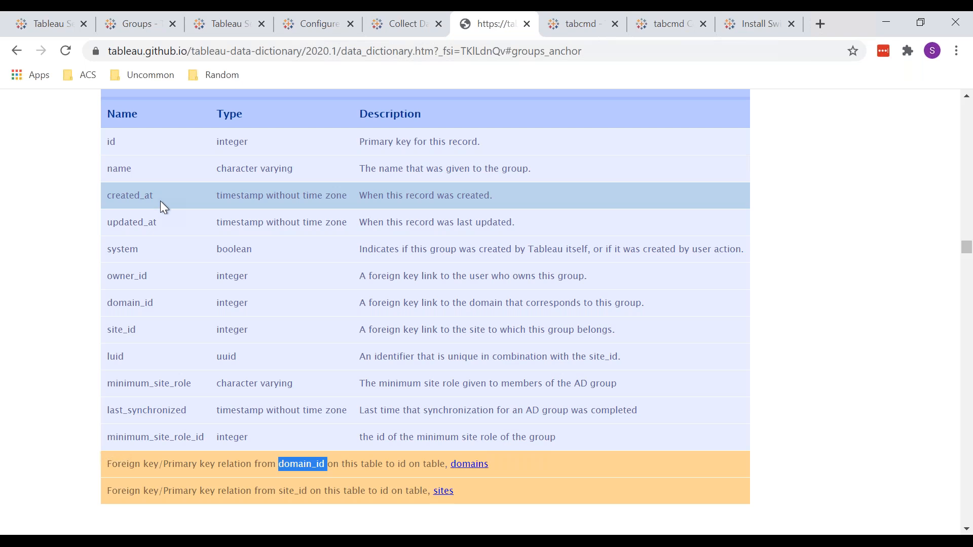
double_click(145, 303)
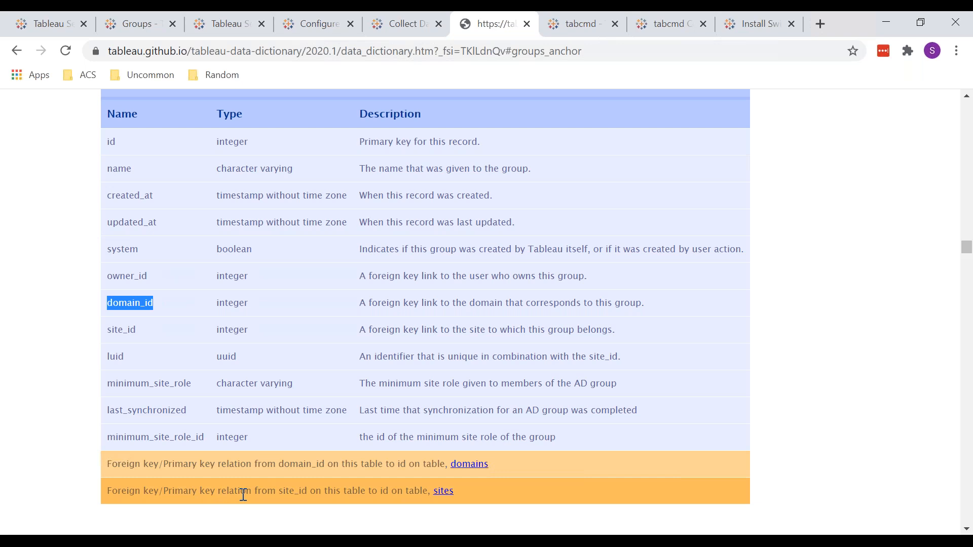
double_click(293, 492)
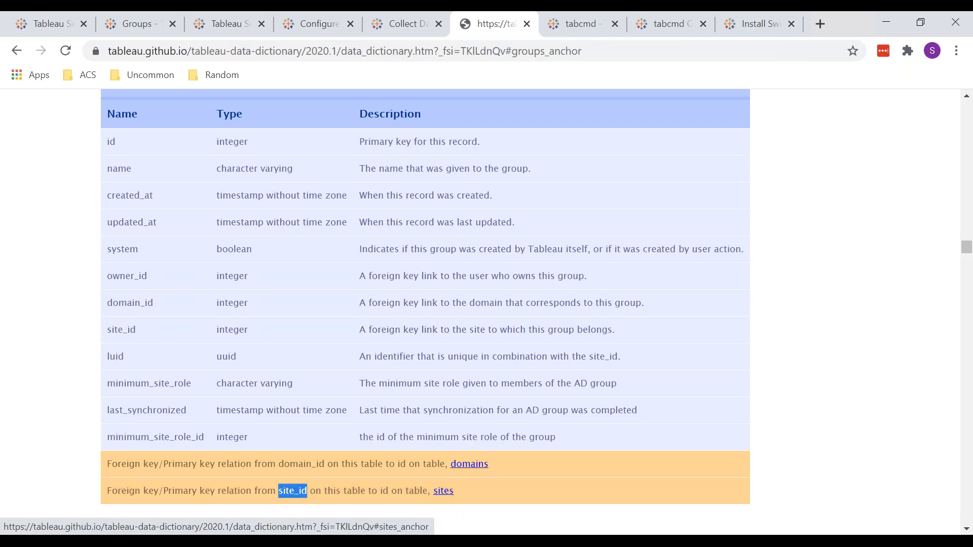
Switch to the Tableau Users, Groups, Sites, Workbooks workbook in Tableau, recheck the sites-to-groups join condition, and close the join settings
mouse_move(329, 541)
left_click(591, 464)
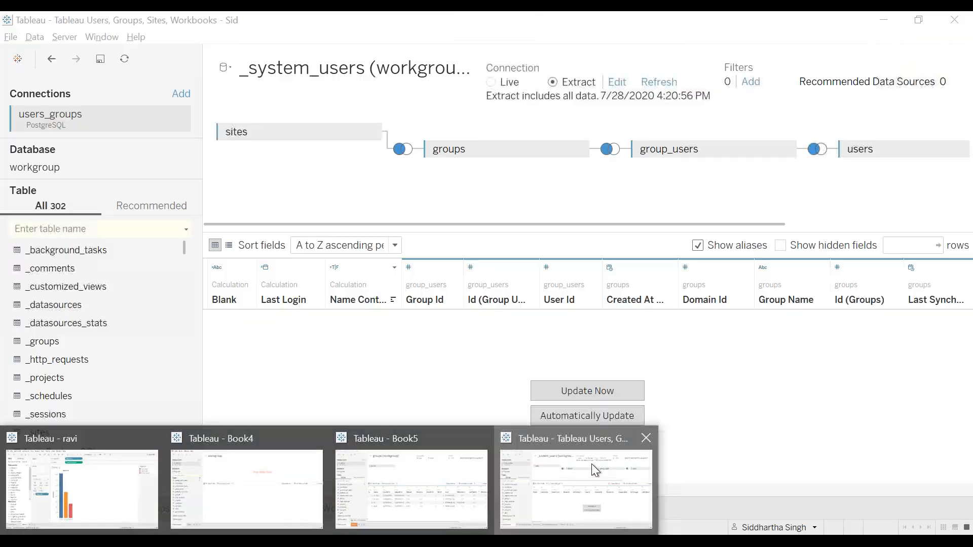
left_click(404, 154)
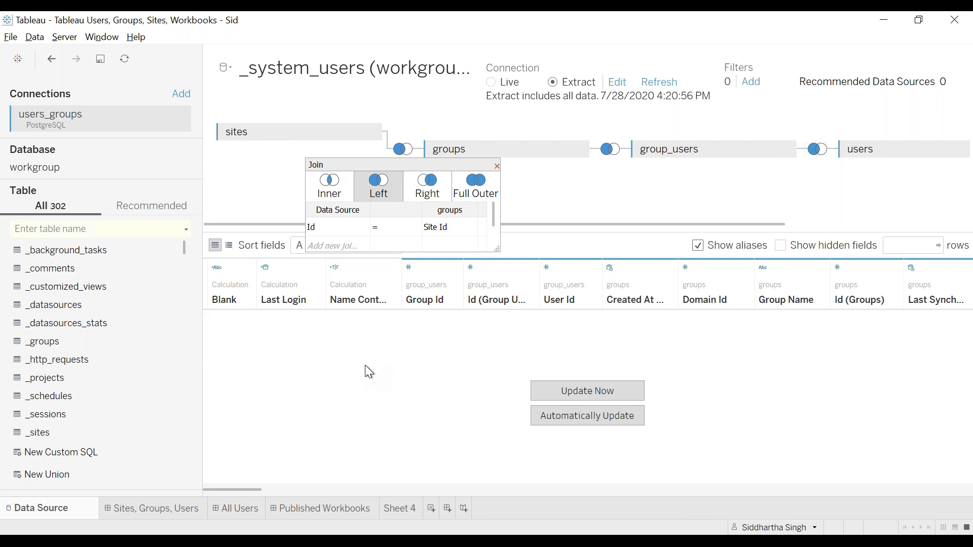
left_click(496, 166)
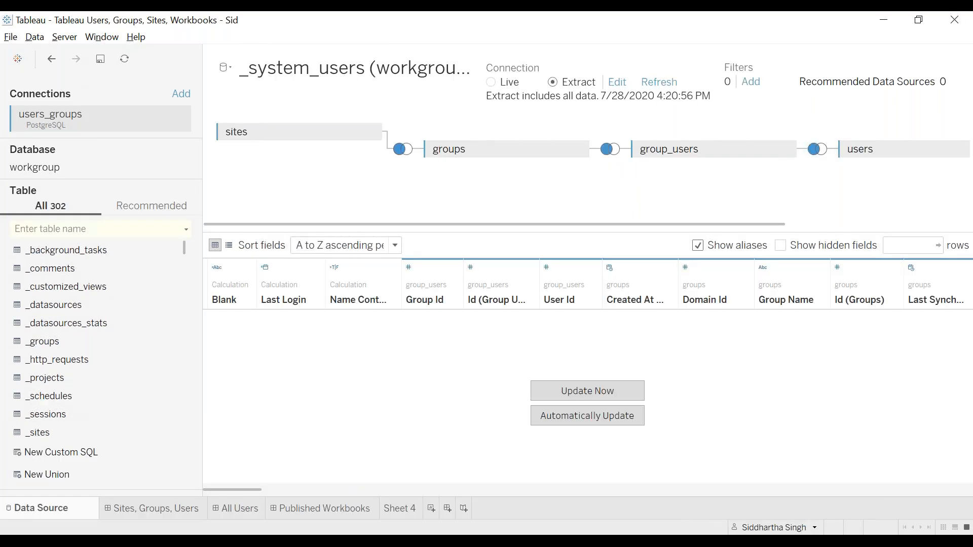
Switch to the data dictionary in the browser and review the groups table's site_id foreign key and the tables listed after it
left_click(128, 542)
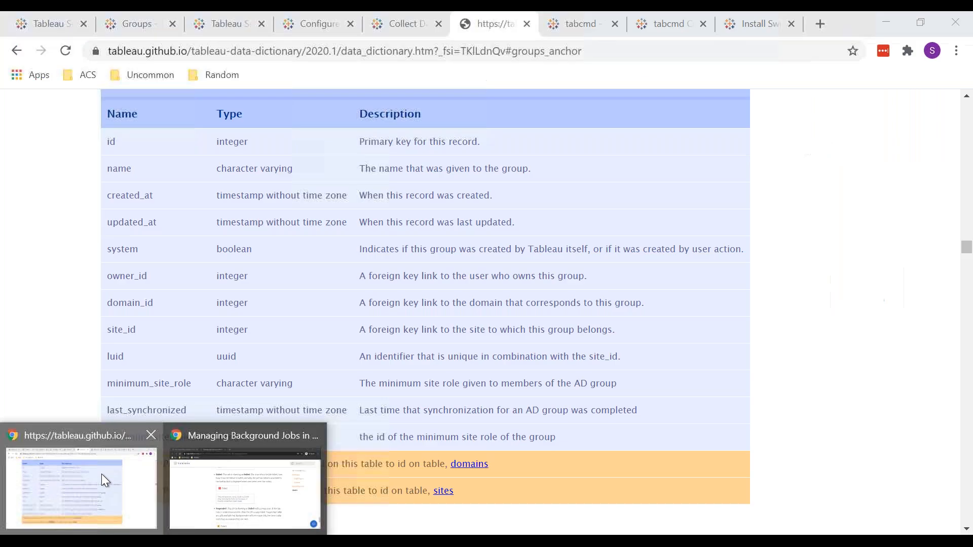
left_click(102, 473)
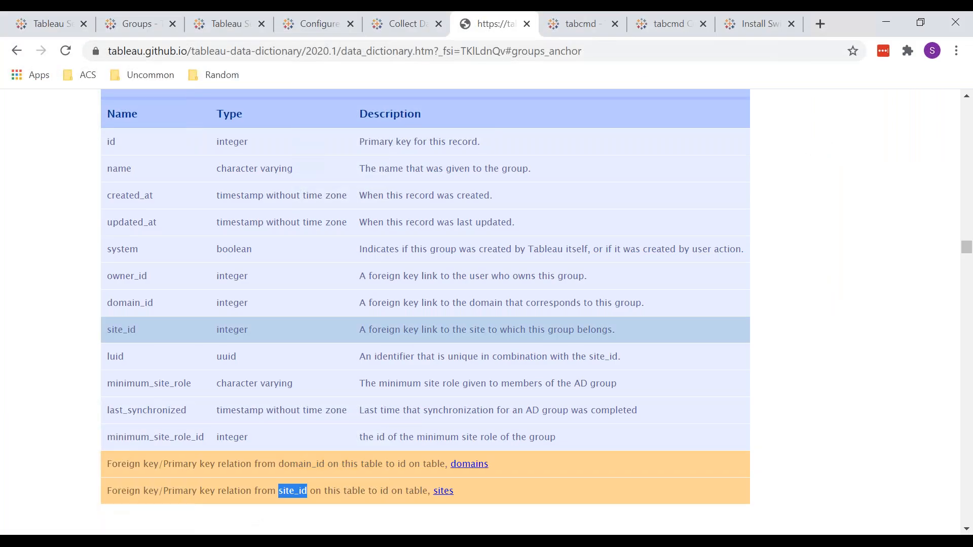
scroll(425, 335, "down", 7)
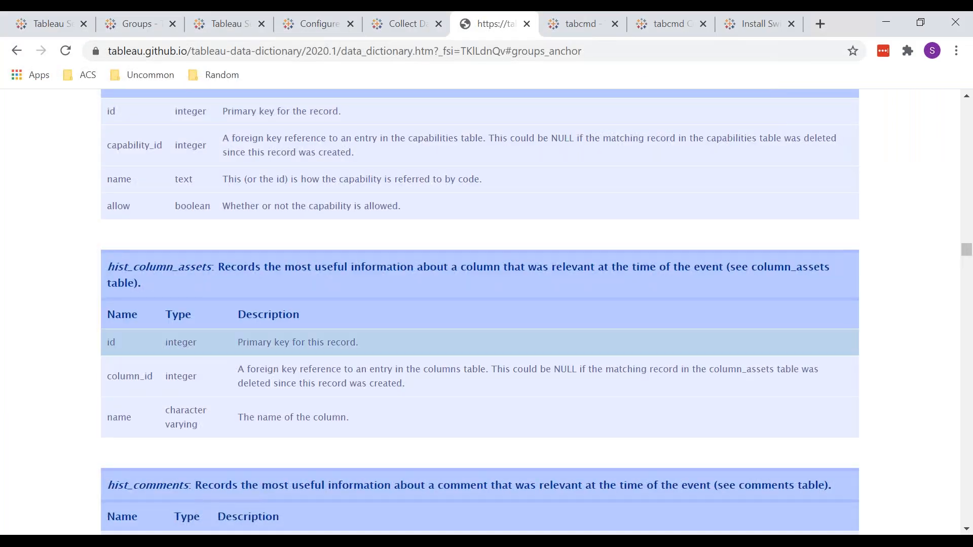
scroll(426, 335, "up", 5)
scroll(425, 329, "up", 5)
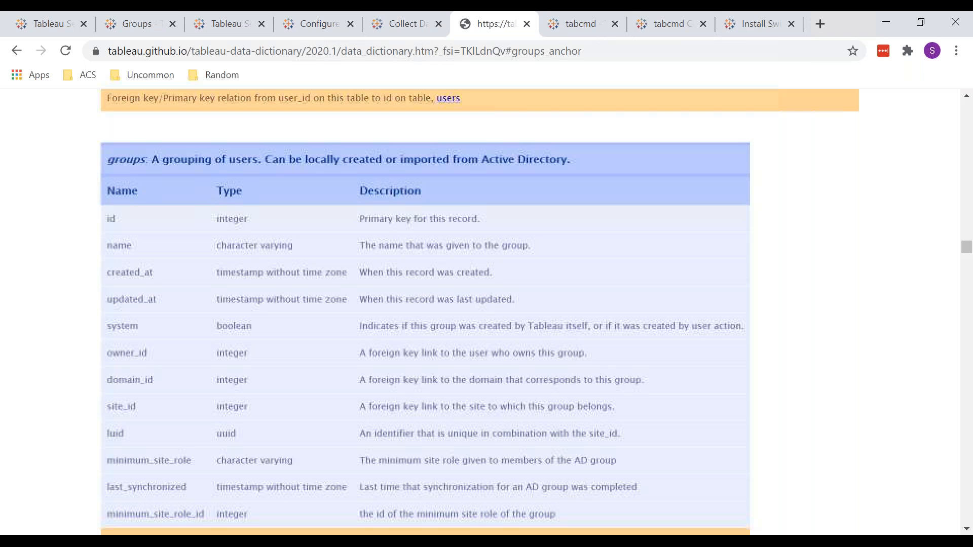
scroll(292, 507, "down", 1)
double_click(293, 507)
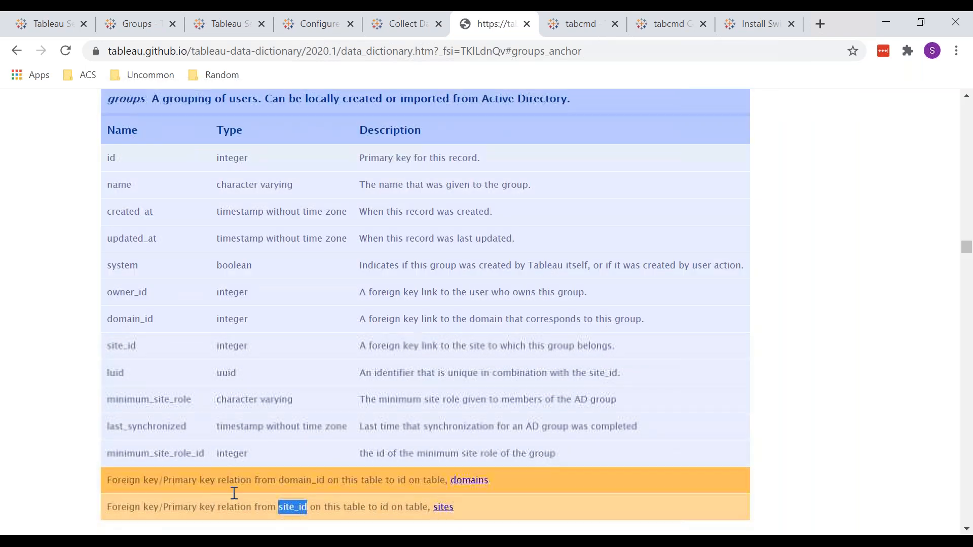
scroll(426, 341, "down", 10)
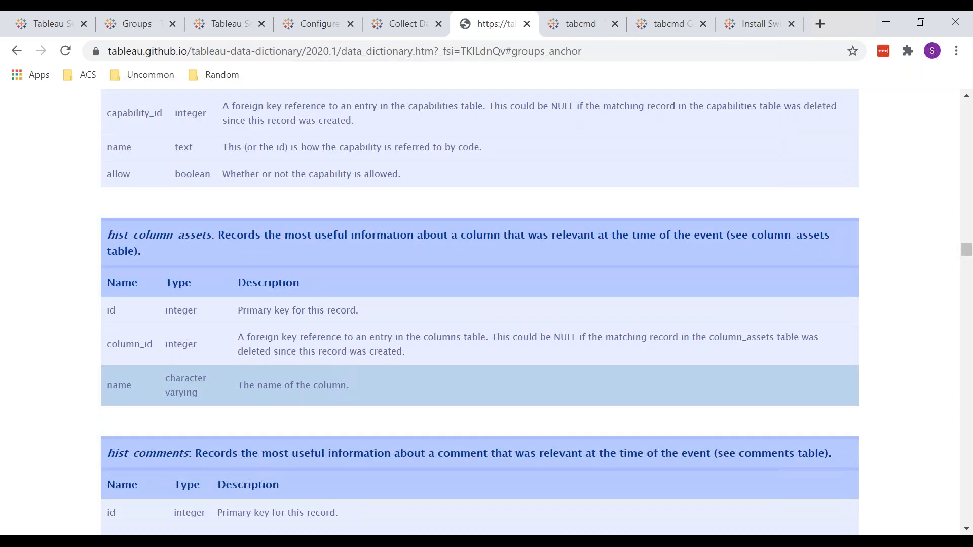
scroll(479, 312, "down", 11)
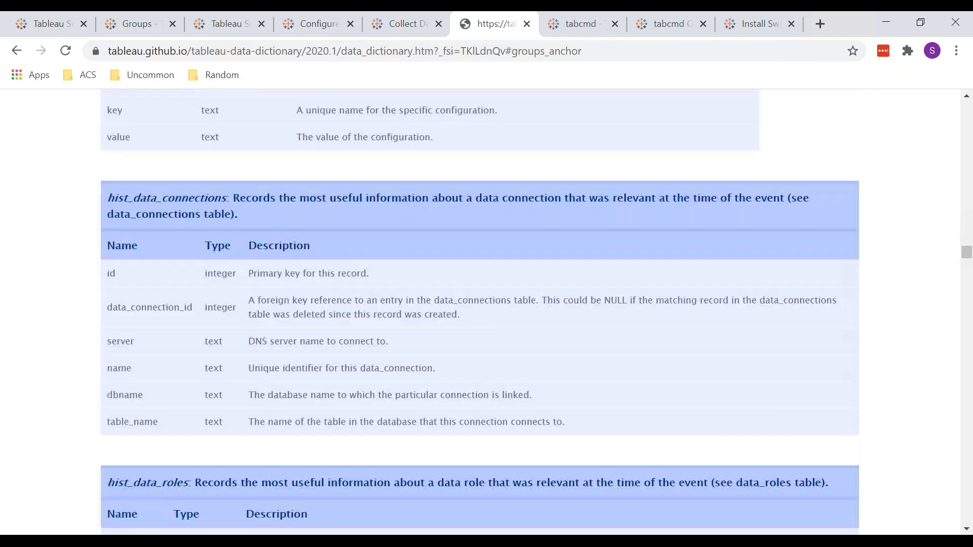
scroll(237, 438, "up", 10)
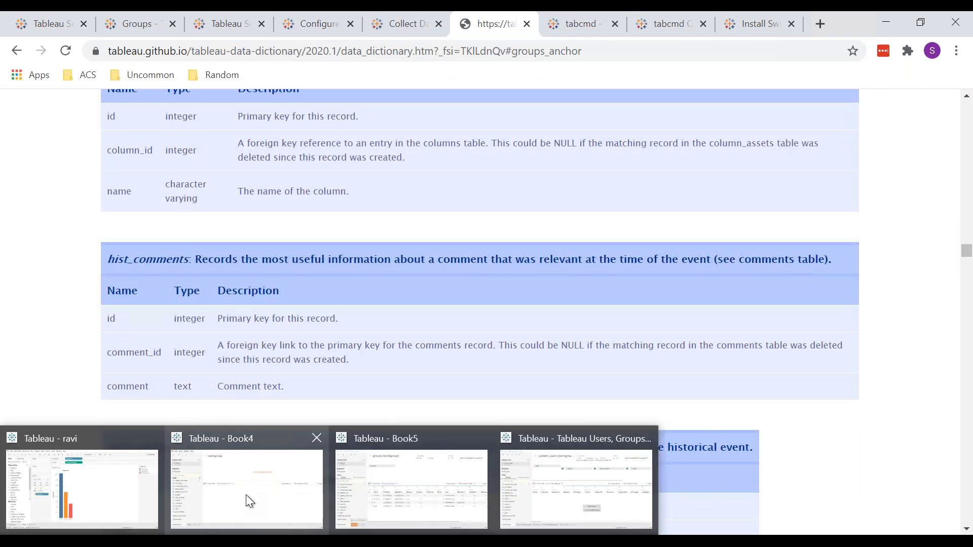
Switch to the Tableau Users, Groups, Sites, Workbooks workbook in Tableau and look over the joined sites, groups, group_users and users tables
mouse_move(246, 496)
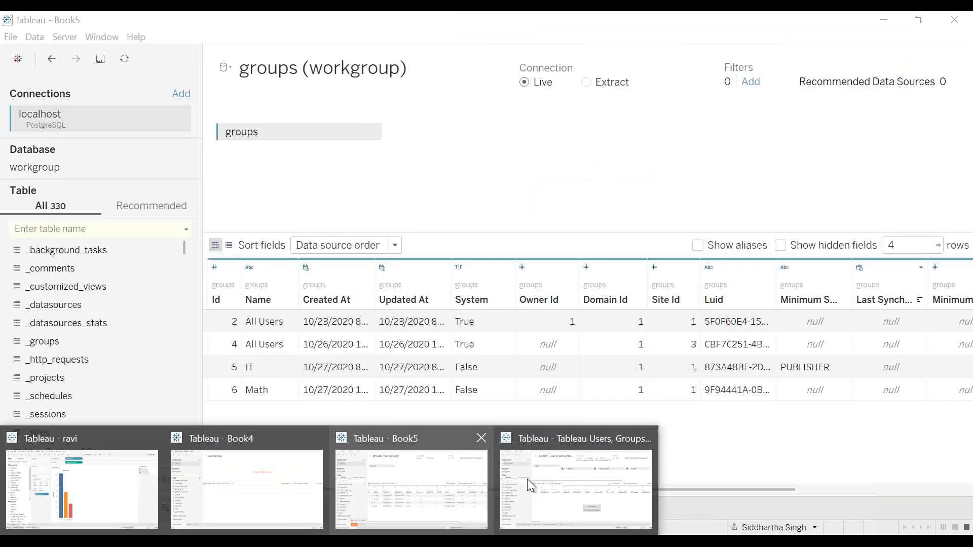
left_click(527, 479)
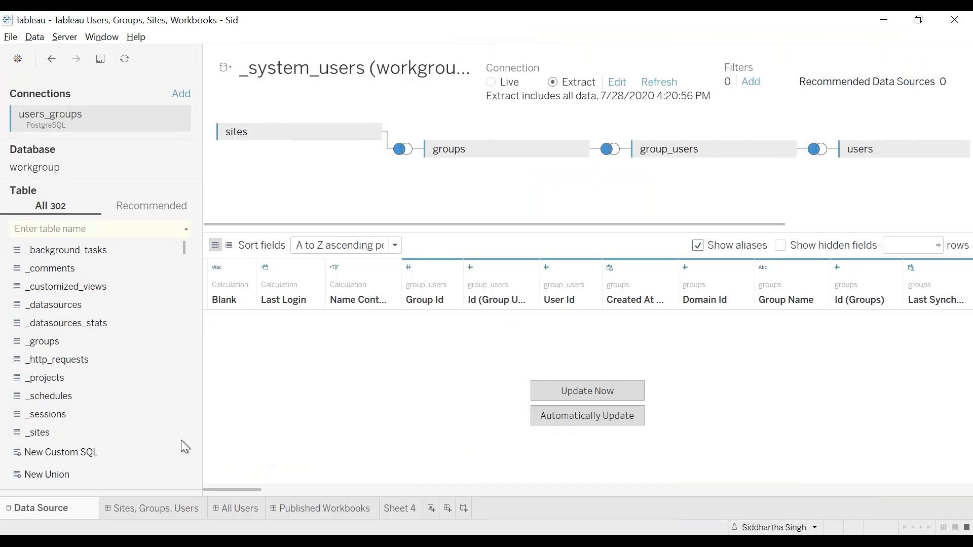
mouse_move(202, 540)
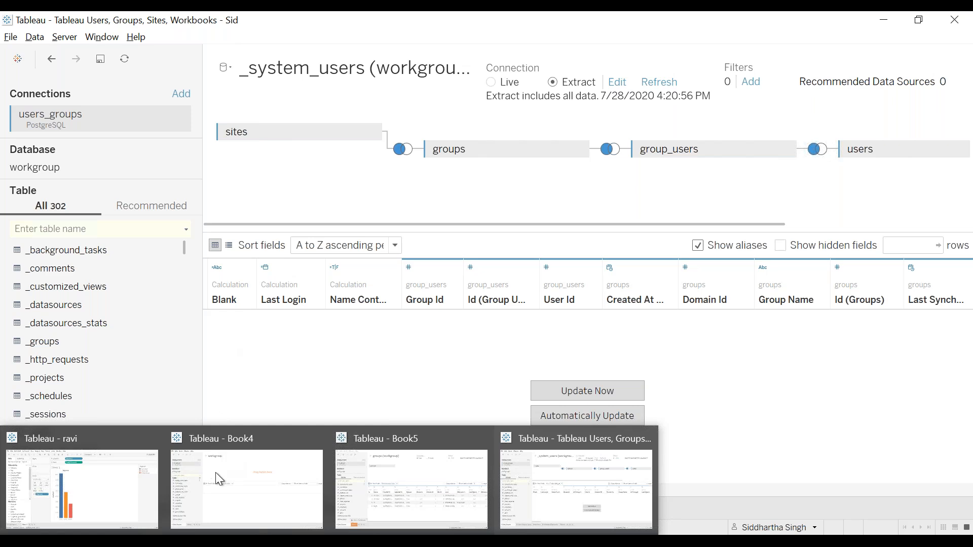
Return to the data dictionary in the browser and follow the groups table's site_id relation to the sites table definition
mouse_move(152, 541)
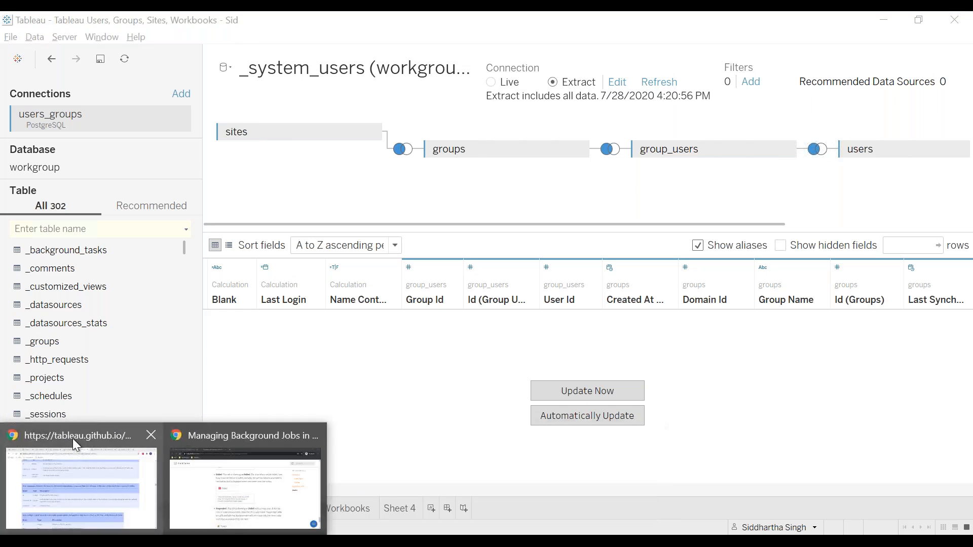
left_click(72, 439)
scroll(438, 275, "down", 10)
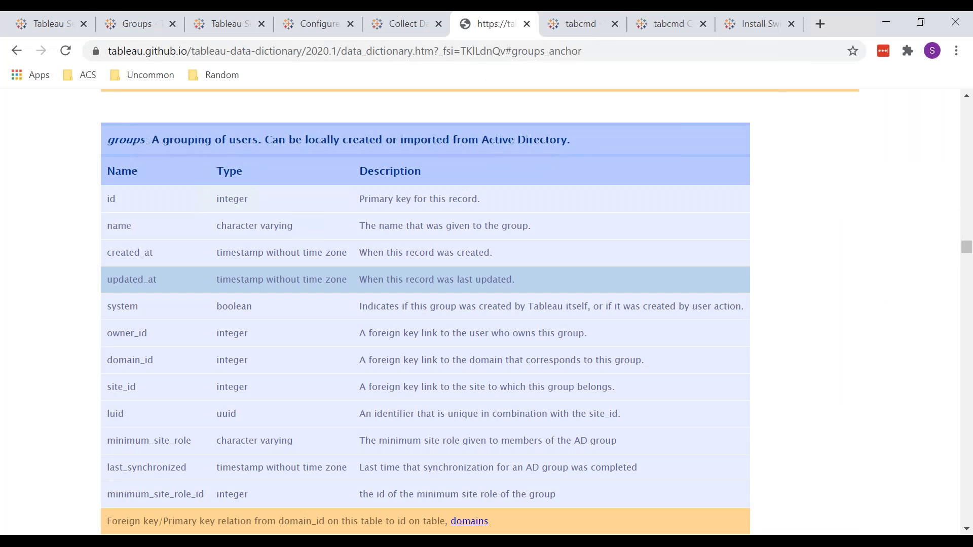
scroll(438, 277, "down", 3)
left_click(445, 387)
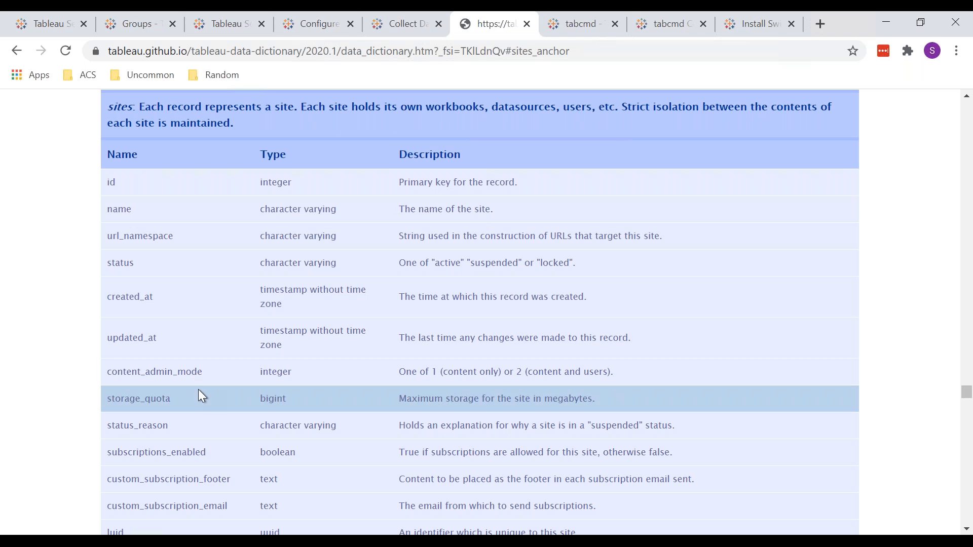
Read through the sites table's fields to its end, checking for foreign key relations, and return to its beginning
scroll(199, 389, "down", 4)
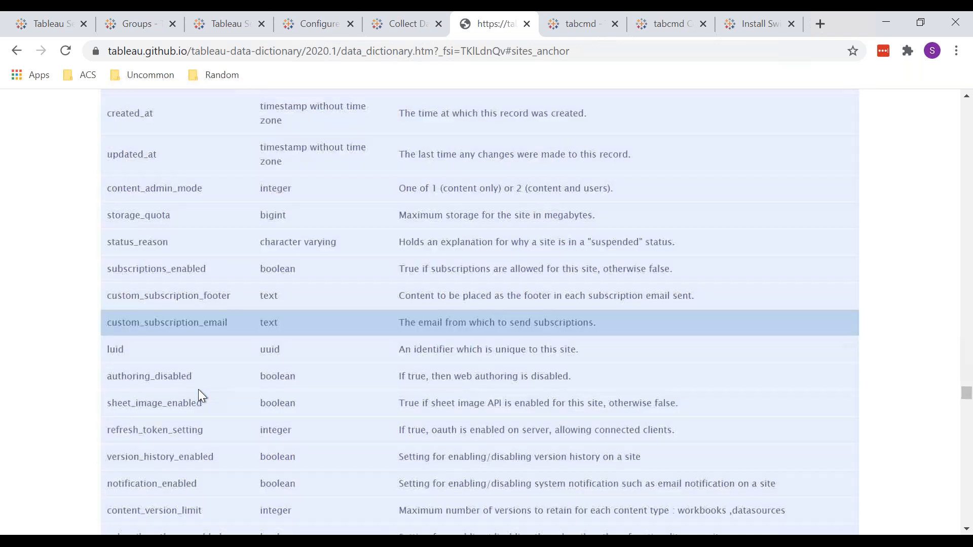
scroll(199, 389, "down", 8)
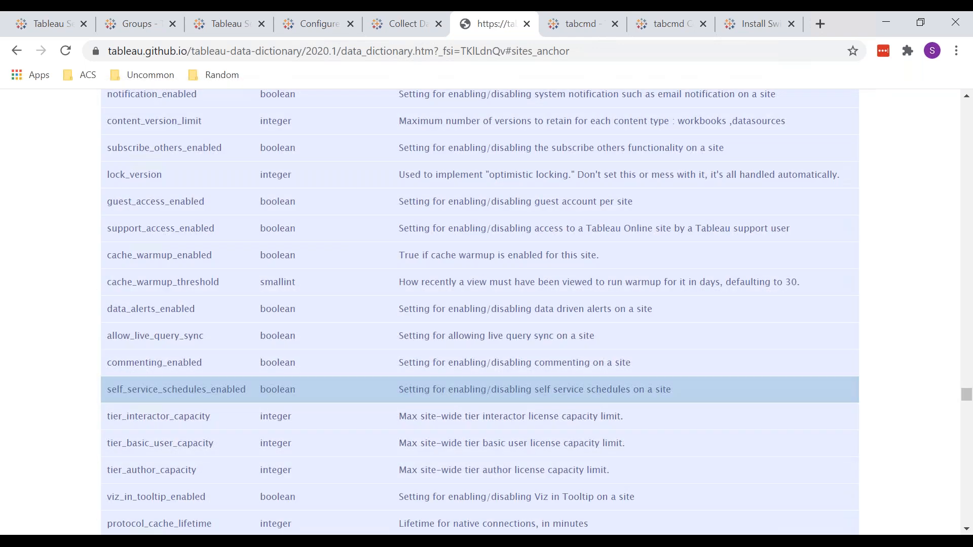
scroll(198, 389, "down", 5)
scroll(191, 430, "down", 8)
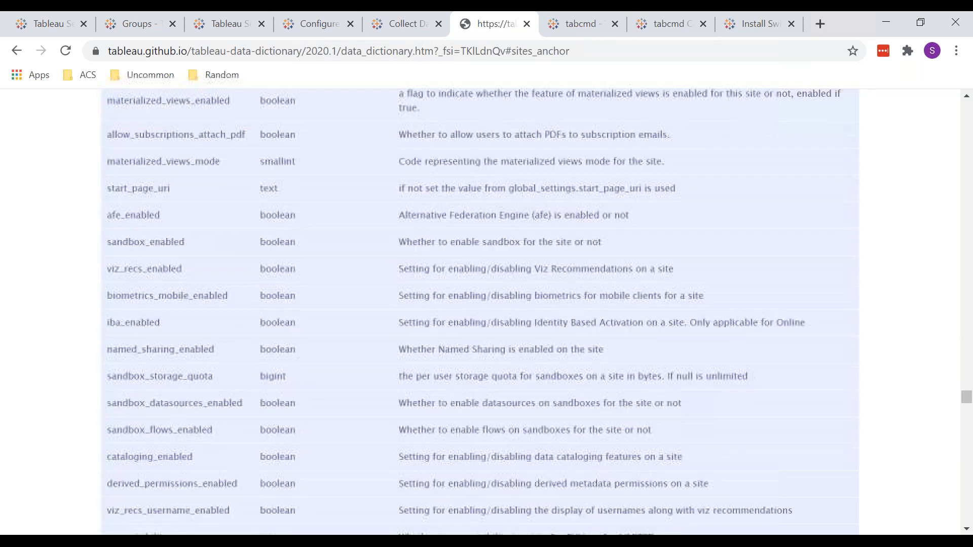
scroll(191, 430, "down", 9)
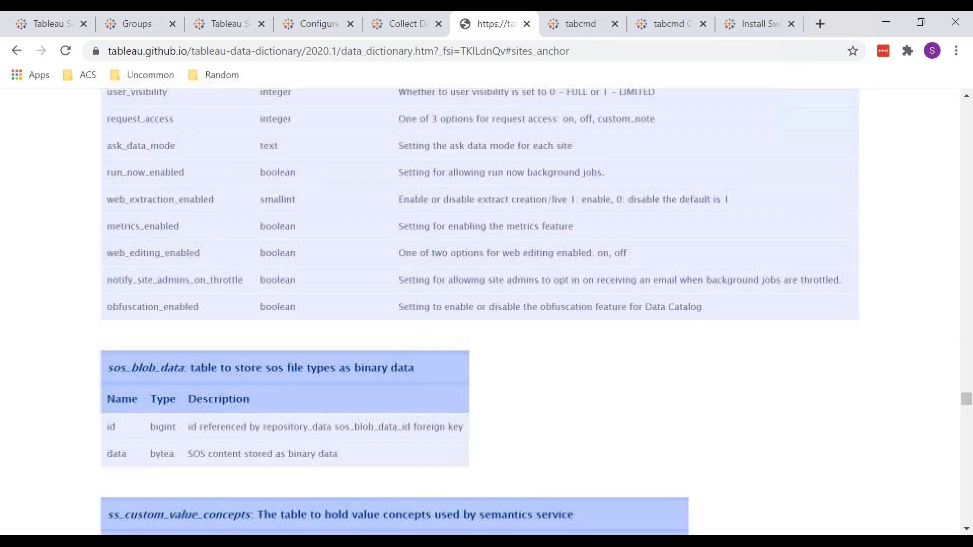
scroll(480, 311, "up", 20)
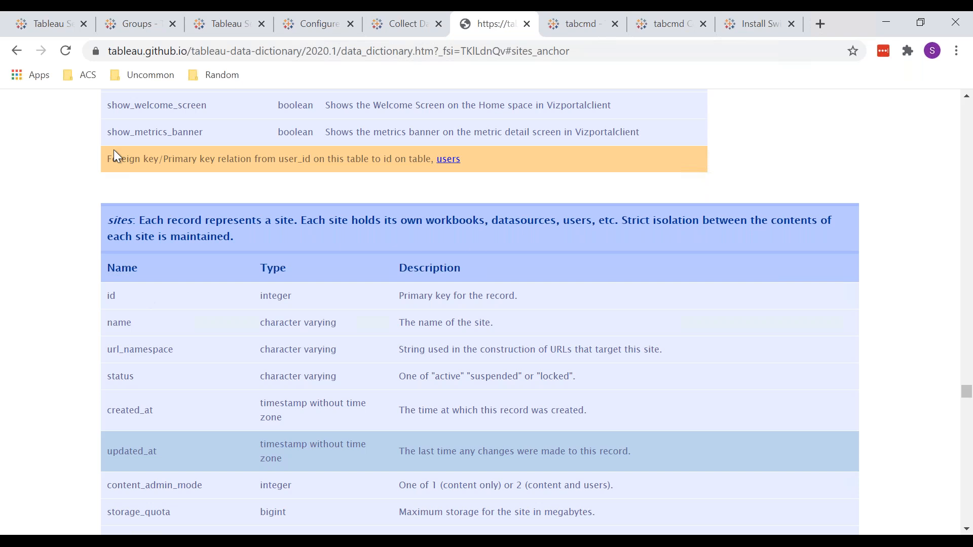
Open the users table definition, examine its foreign key relations, and follow the system_user_id relation to the system_users table
left_click(448, 158)
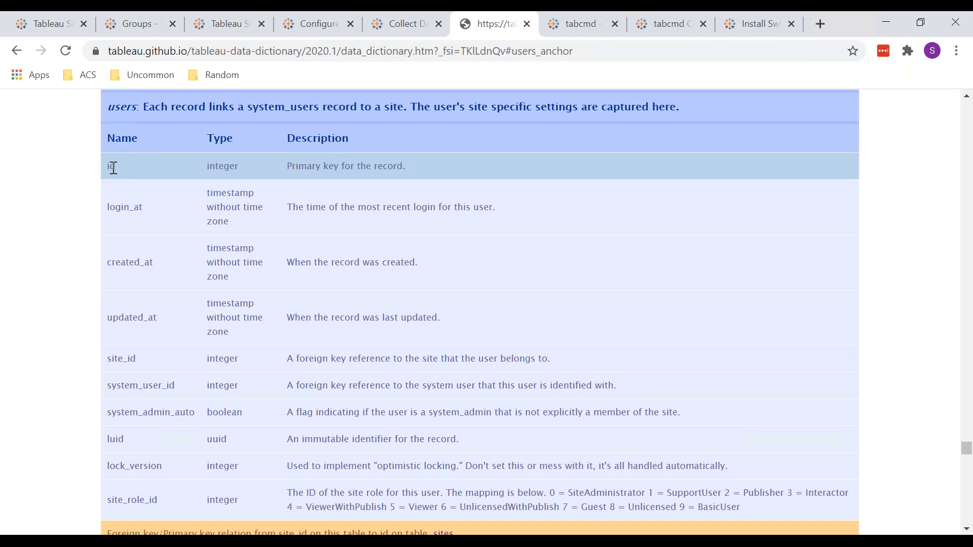
scroll(229, 330, "down", 3)
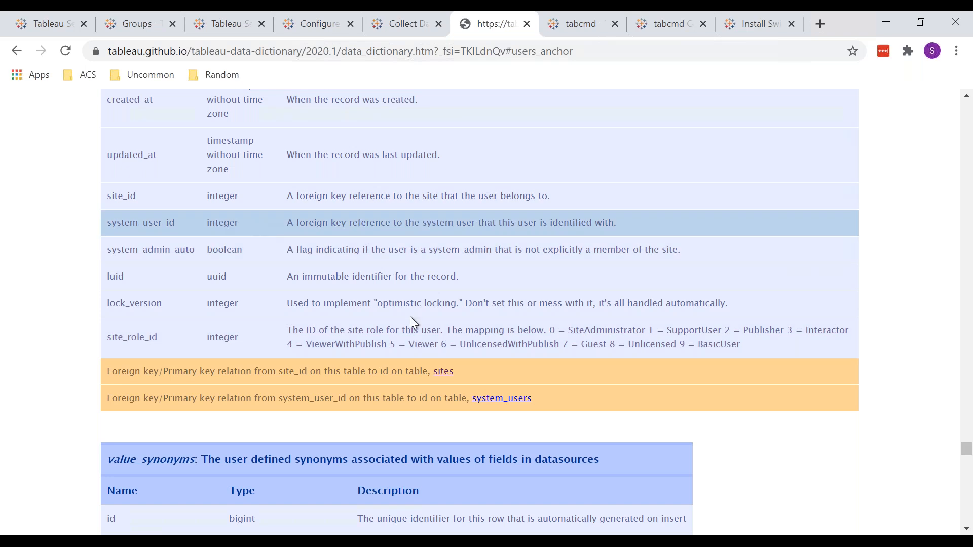
left_click(500, 398)
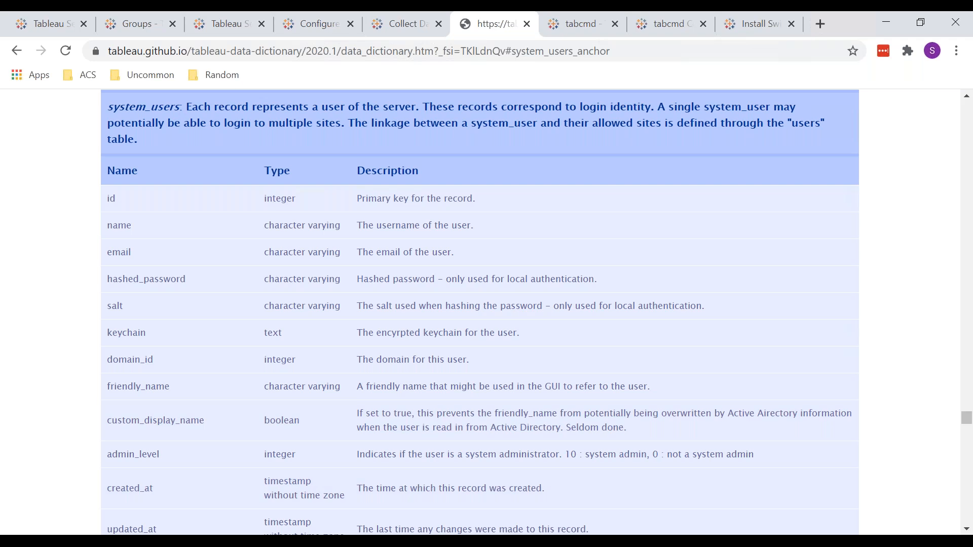
Open the Tableau help article on collecting data from the server repository and review its readonly access command and the note on disabling access
left_click(133, 542)
left_click(80, 485)
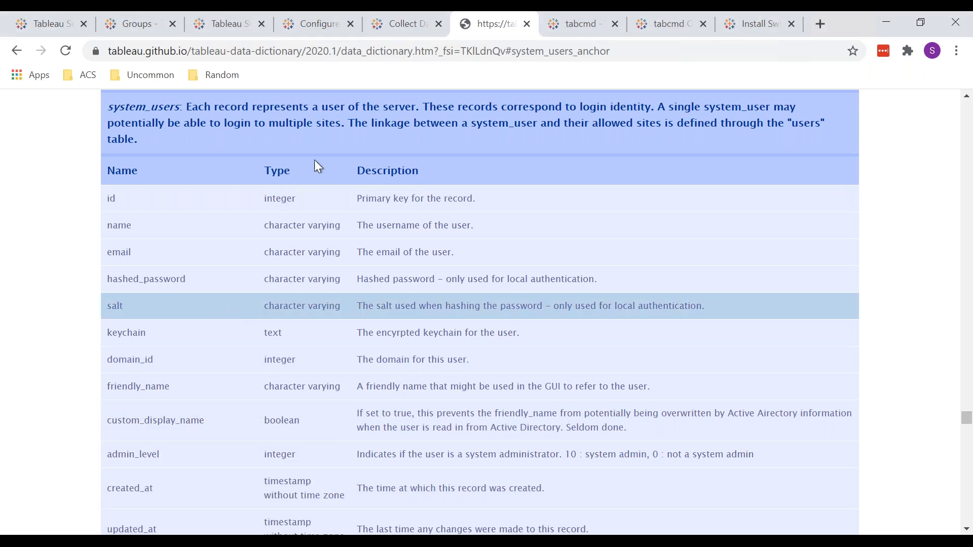
left_click(407, 36)
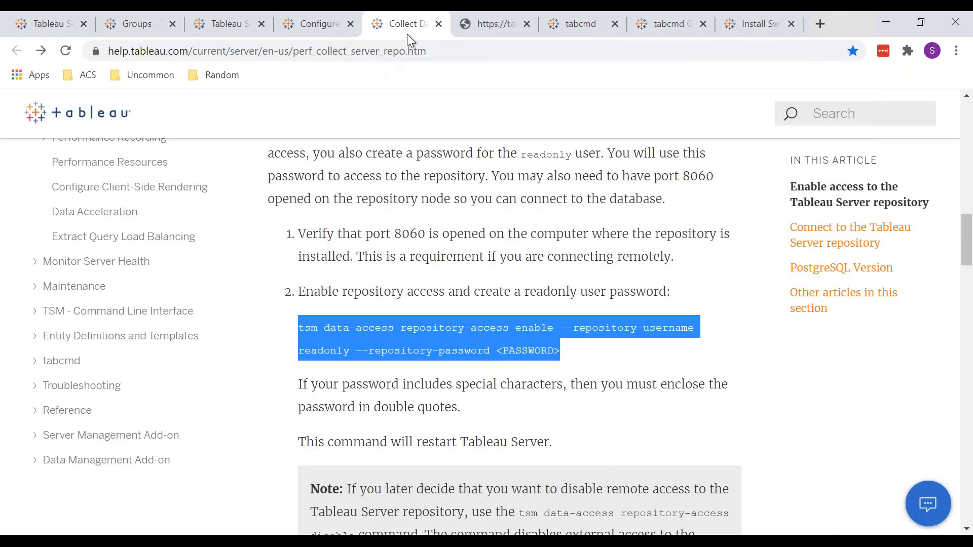
right_click(580, 305)
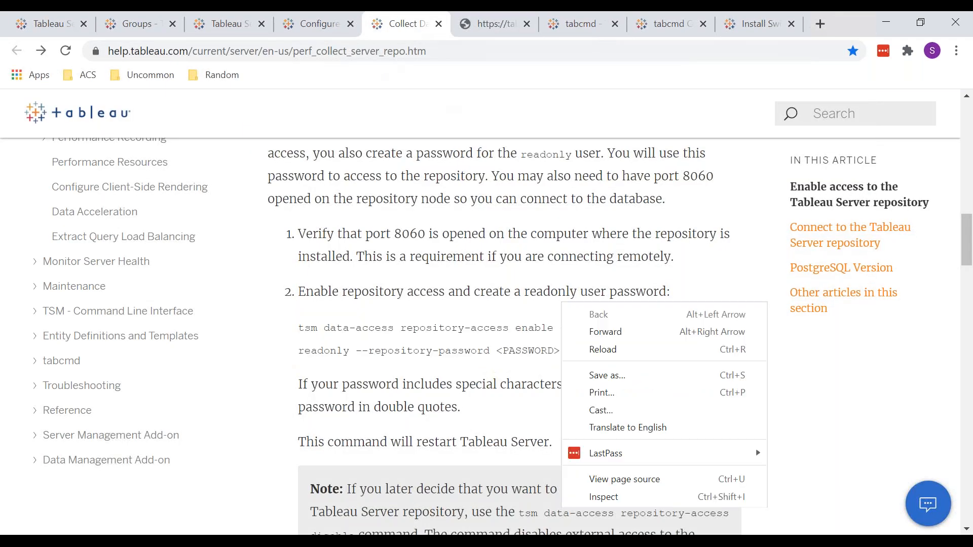
left_click(530, 223)
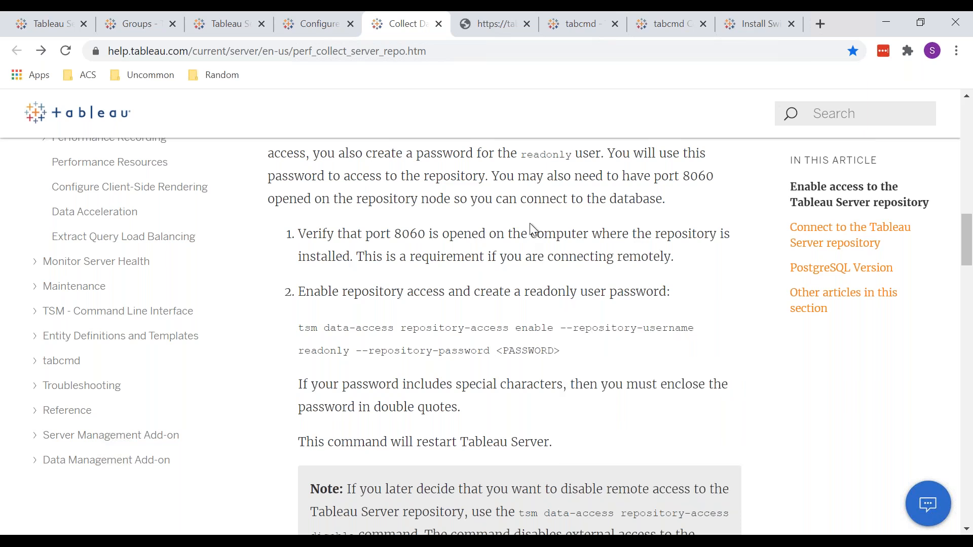
scroll(530, 223, "down", 3)
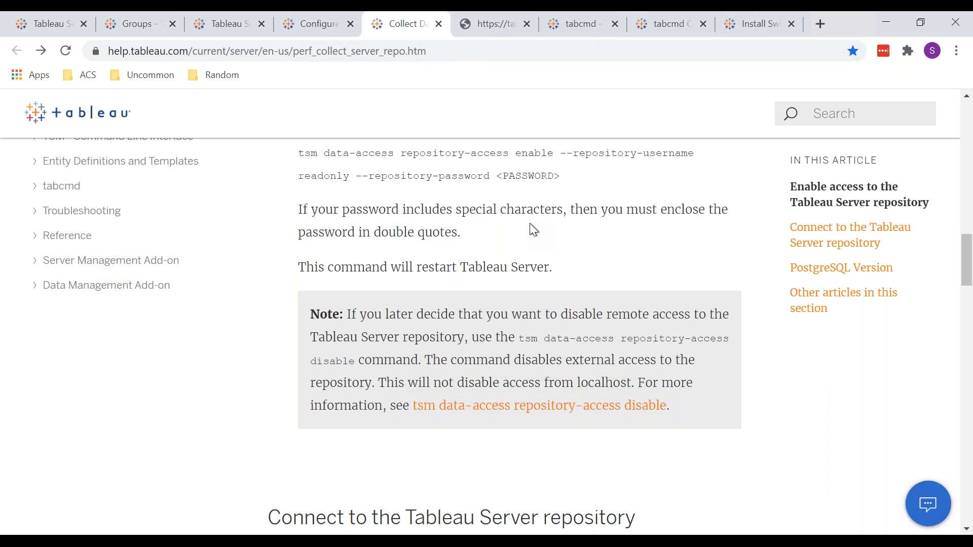
Read through the article's section on connecting to the Tableau Server repository, down to the PostgreSQL Version instructions
scroll(530, 223, "down", 7)
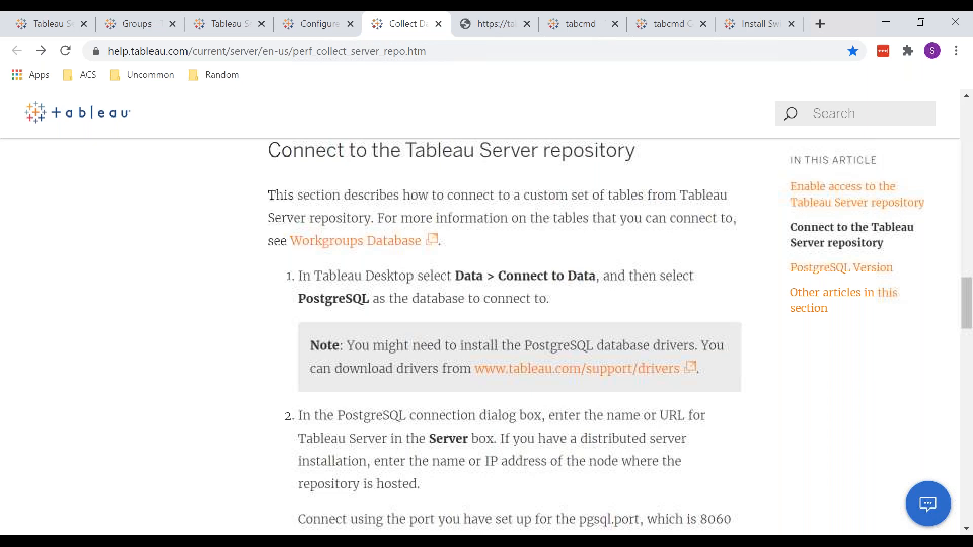
scroll(530, 335, "down", 17)
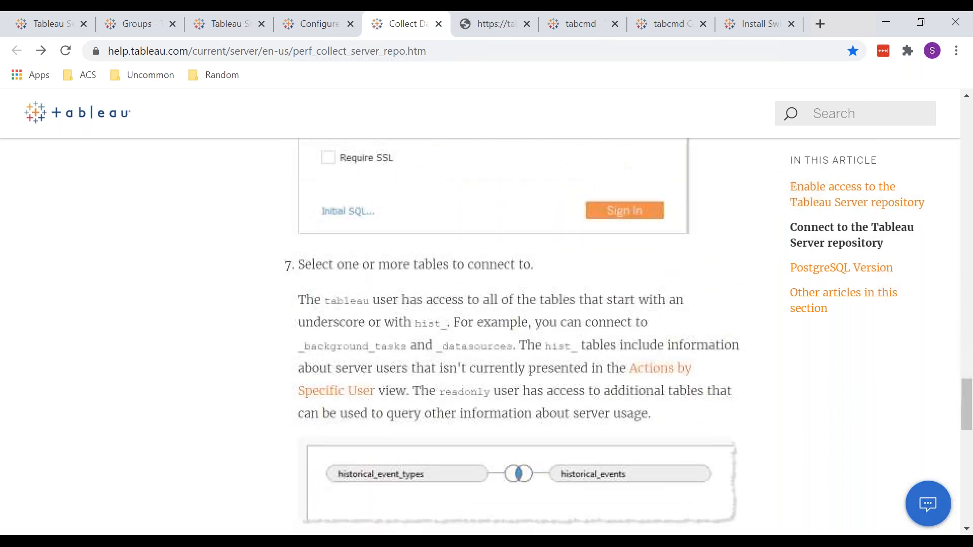
scroll(530, 334, "down", 7)
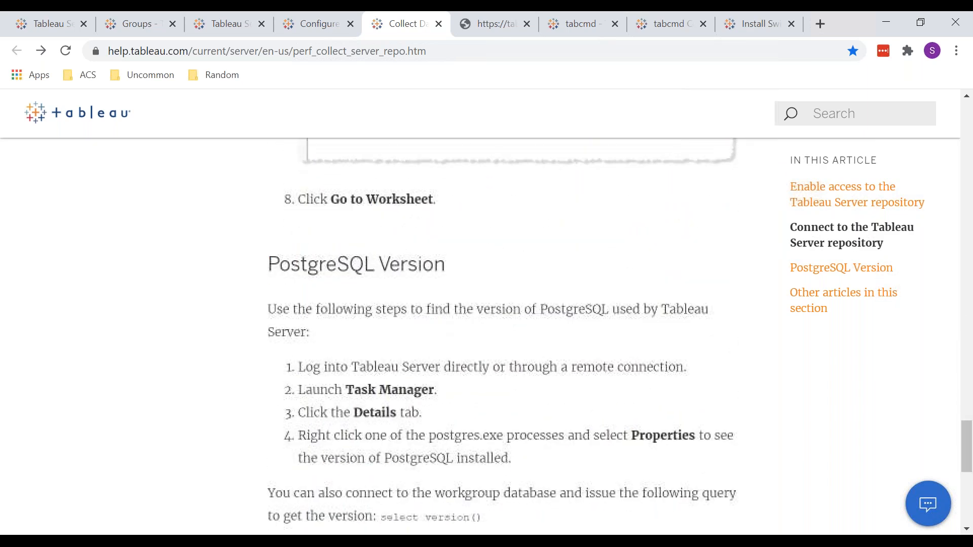
scroll(529, 335, "down", 6)
scroll(530, 335, "up", 10)
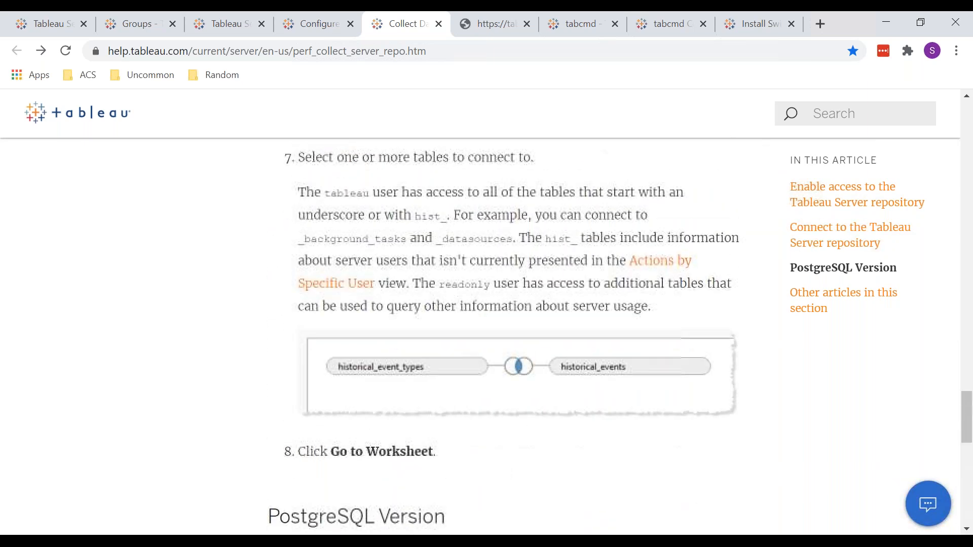
scroll(530, 334, "down", 3)
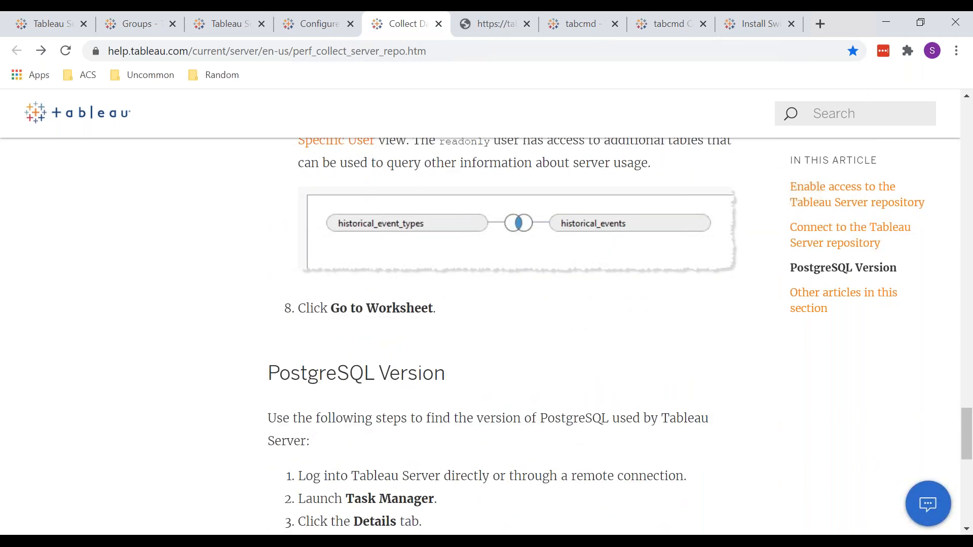
scroll(530, 334, "down", 1)
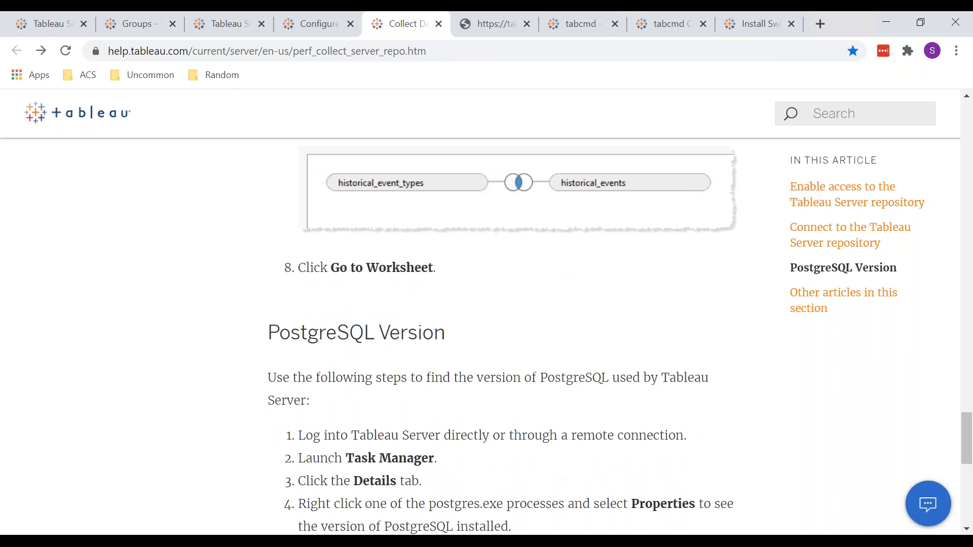
scroll(530, 335, "down", 1)
scroll(530, 334, "up", 8)
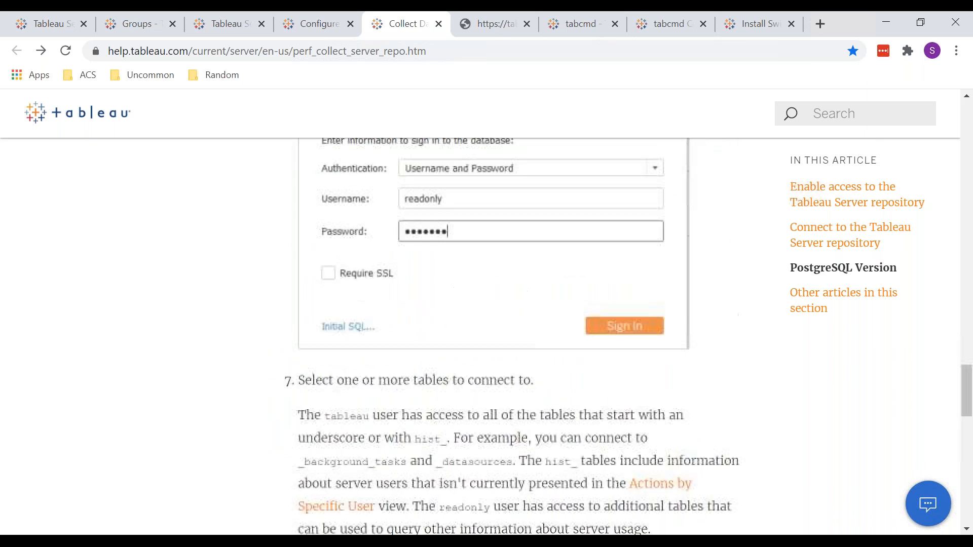
scroll(369, 243, "down", 6)
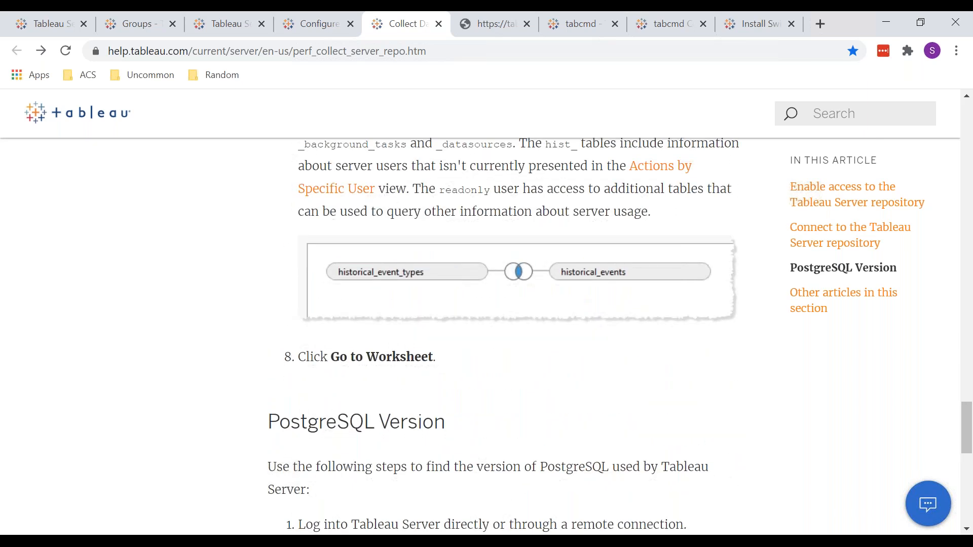
Return to the data dictionary and skim back through the table definitions that precede system_users
key("ctrl+Tab")
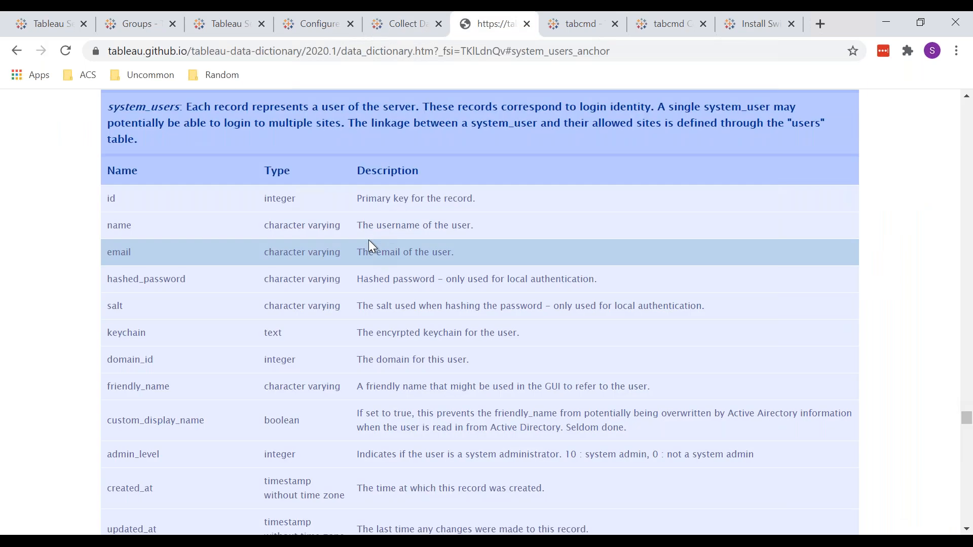
scroll(368, 243, "down", 1)
scroll(369, 243, "up", 20)
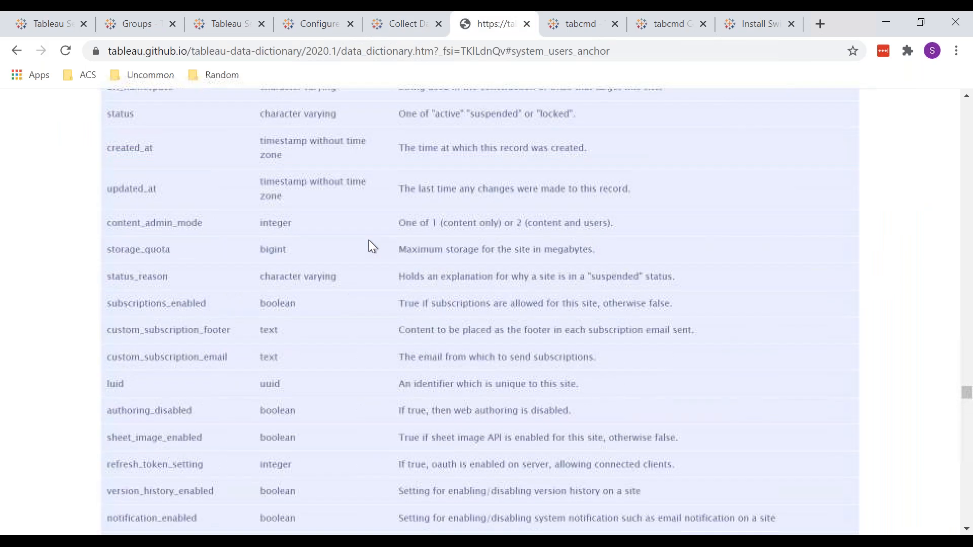
scroll(368, 239, "up", 20)
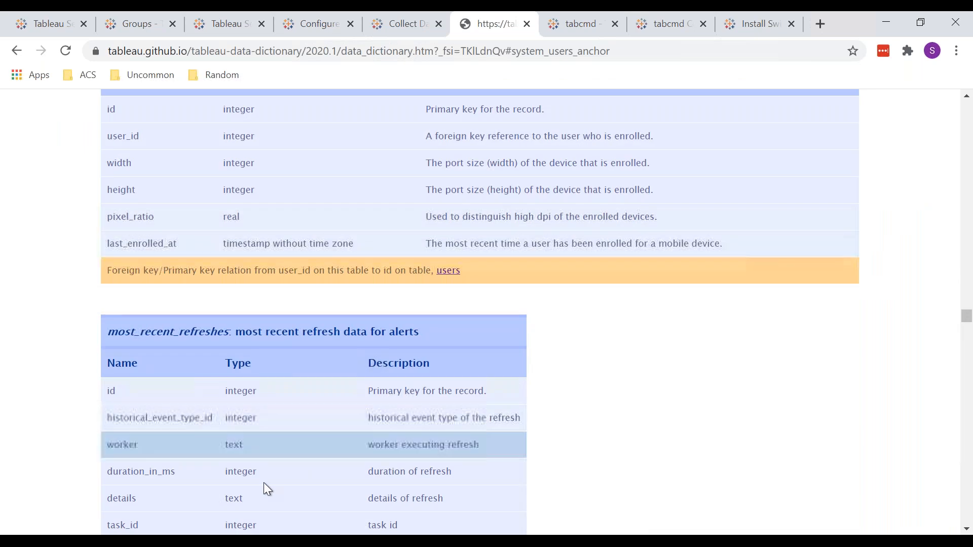
Switch to the Book5 workbook in Tableau and remove the groups table from its data source
mouse_move(267, 541)
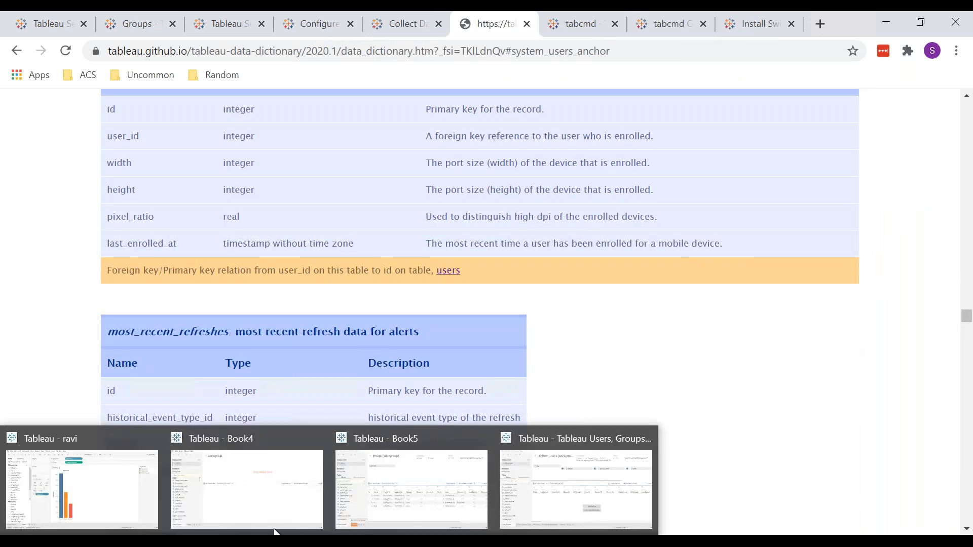
left_click(428, 500)
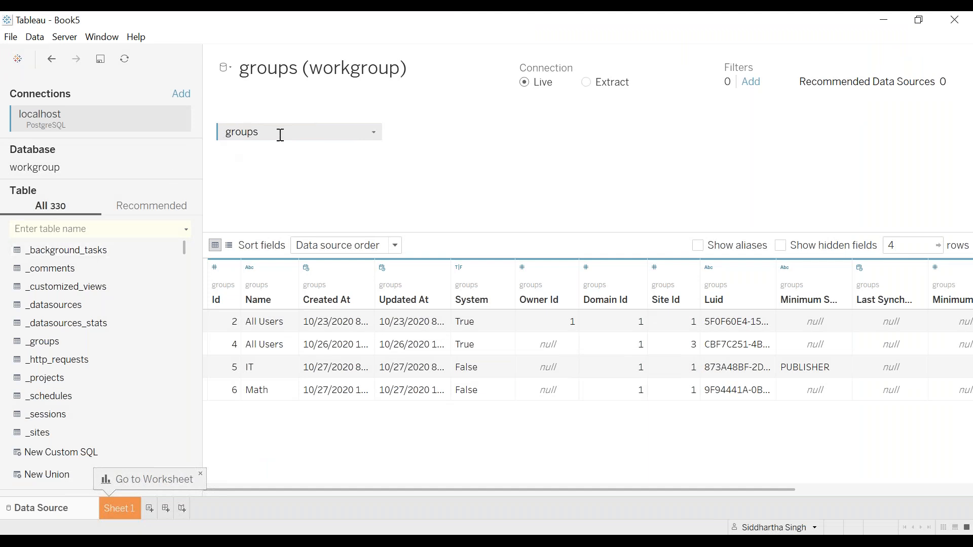
left_click_drag(280, 135, 70, 234)
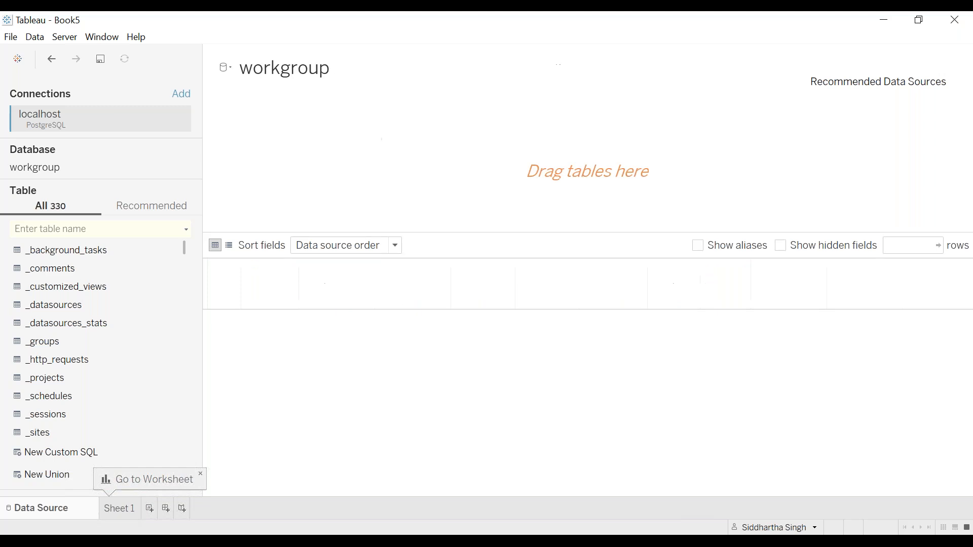
left_click(69, 234)
type("s")
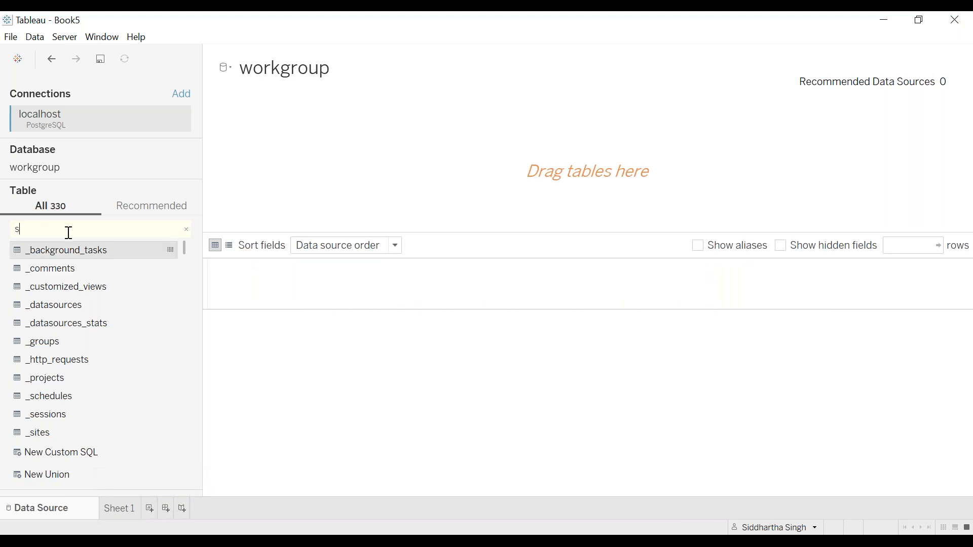
type("ite")
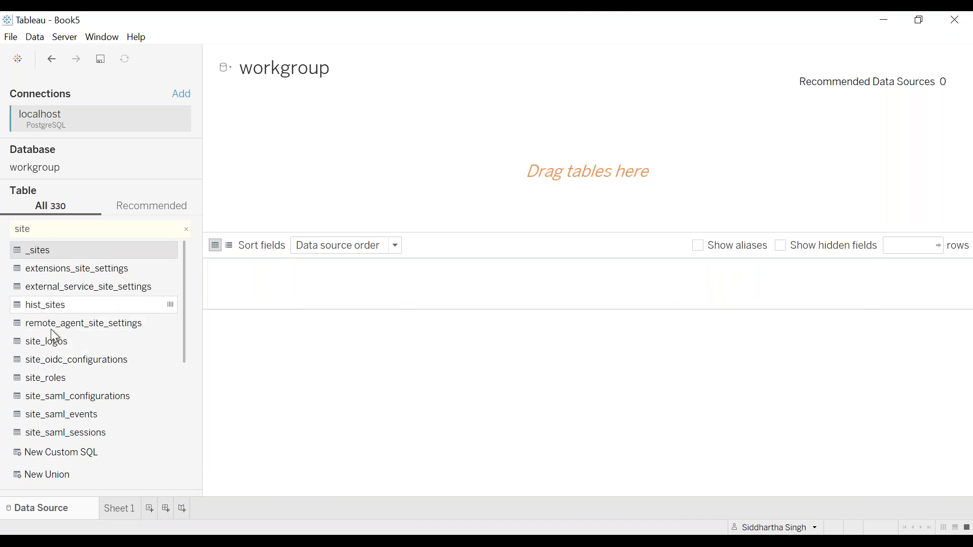
scroll(76, 374, "down", 2)
scroll(76, 373, "up", 2)
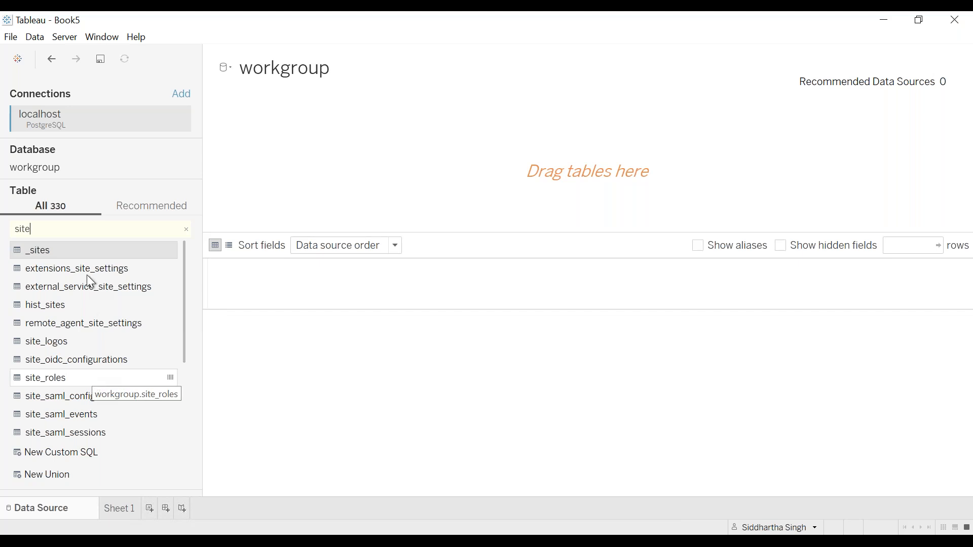
double_click(81, 252)
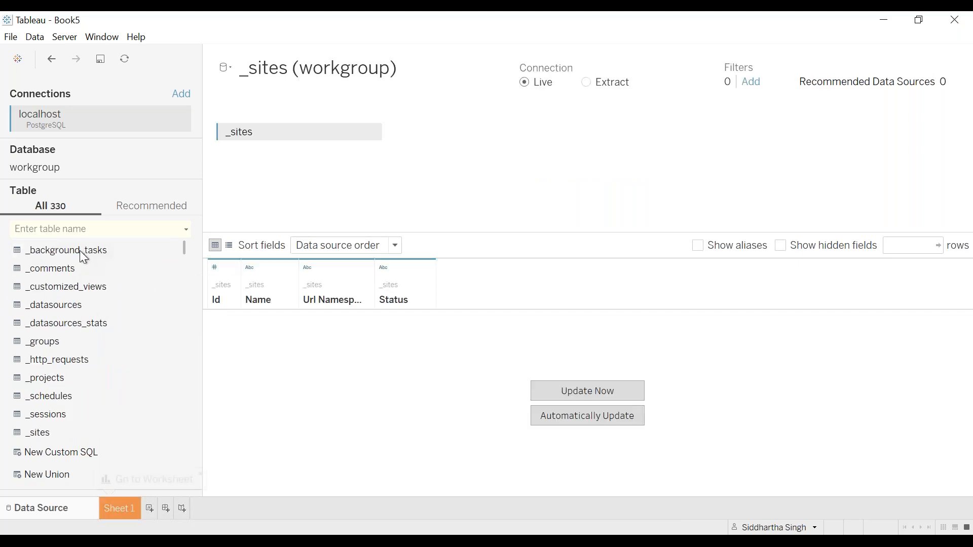
left_click_drag(252, 133, 62, 211)
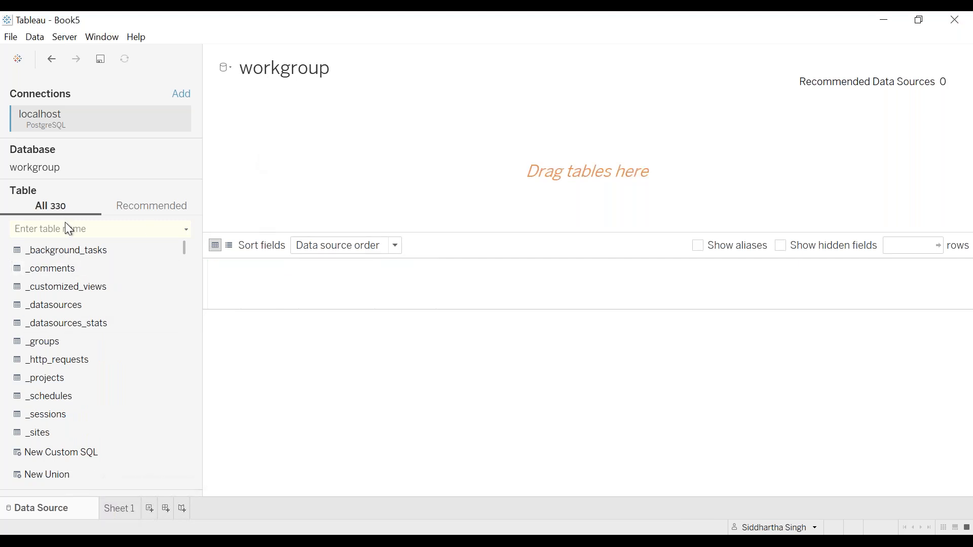
Find the sites table and add it to the data source, and join the groups table to it
type("s")
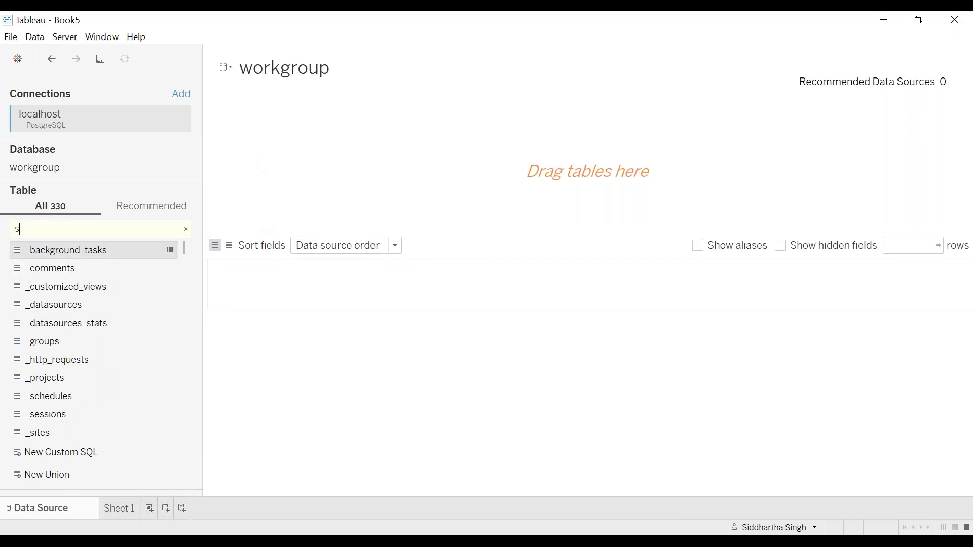
type("ite")
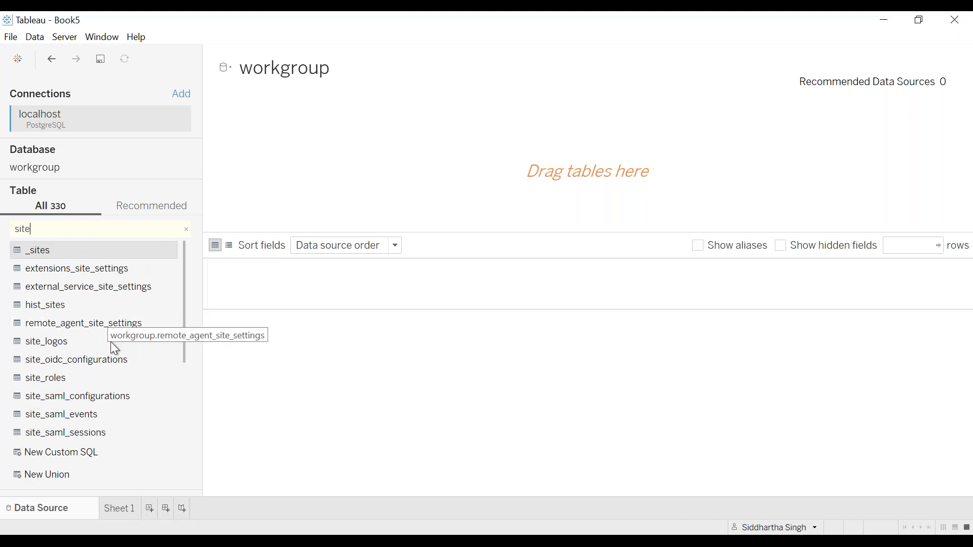
scroll(110, 341, "down", 2)
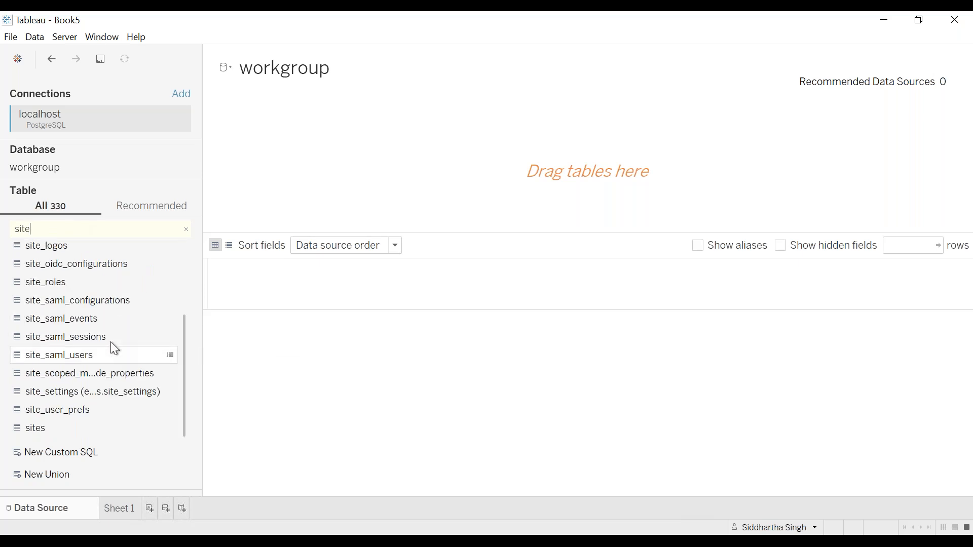
double_click(56, 428)
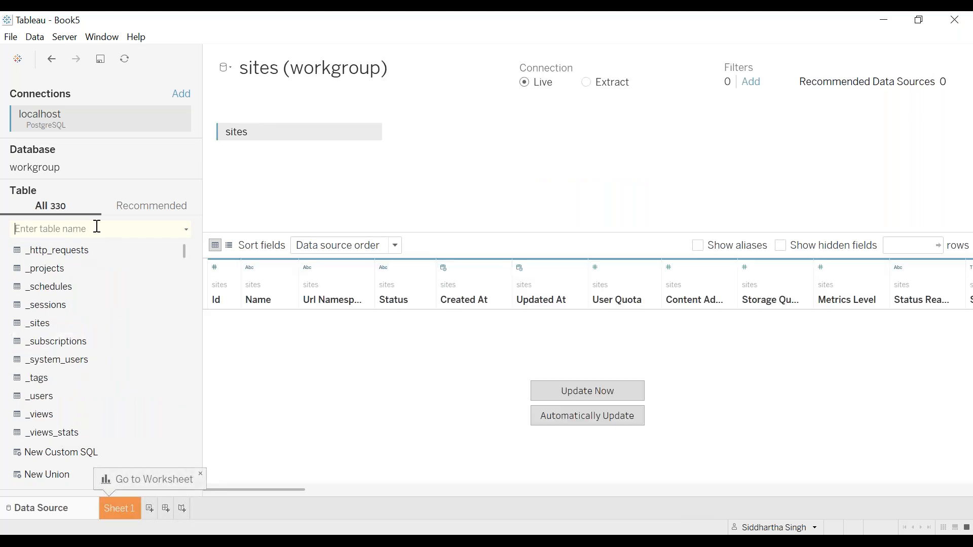
type("group")
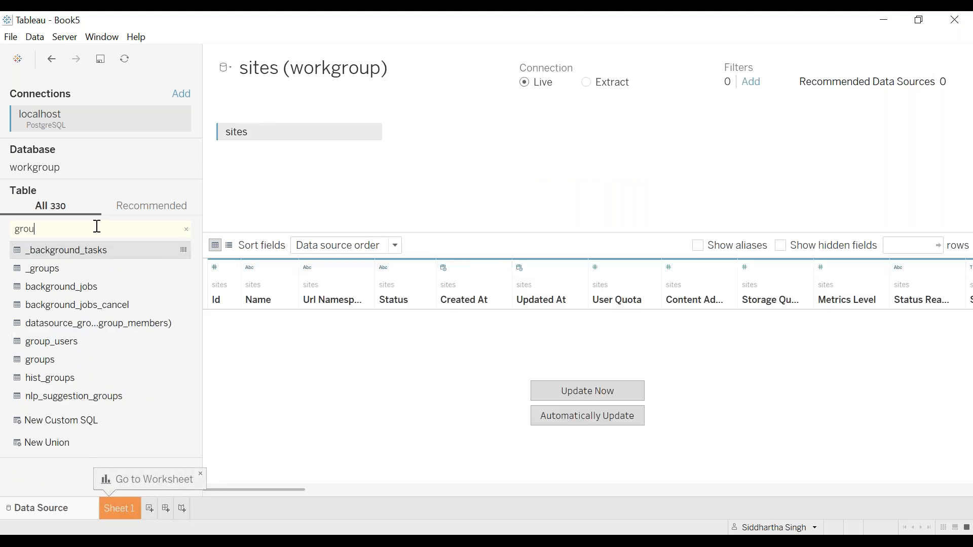
double_click(65, 308)
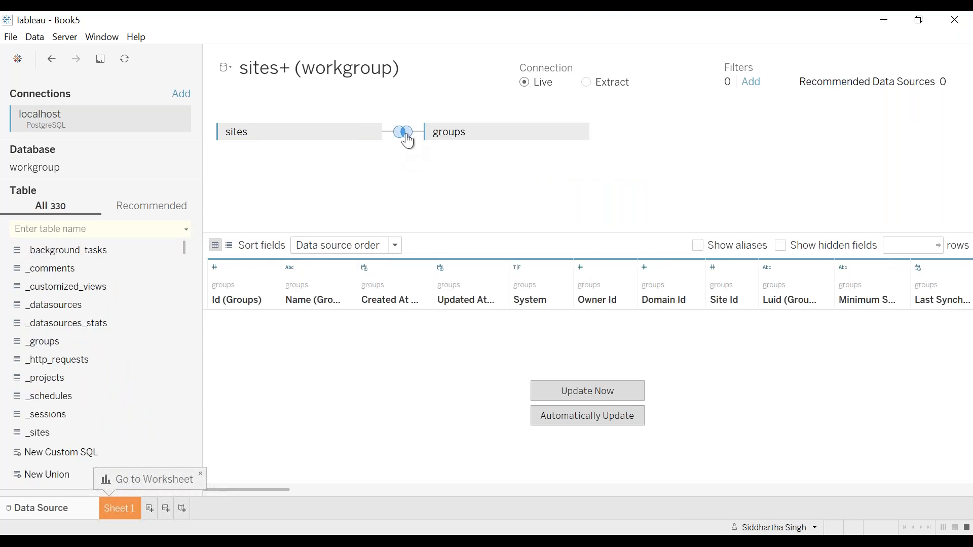
Examine the join type and join clause between the sites and groups tables
left_click(405, 135)
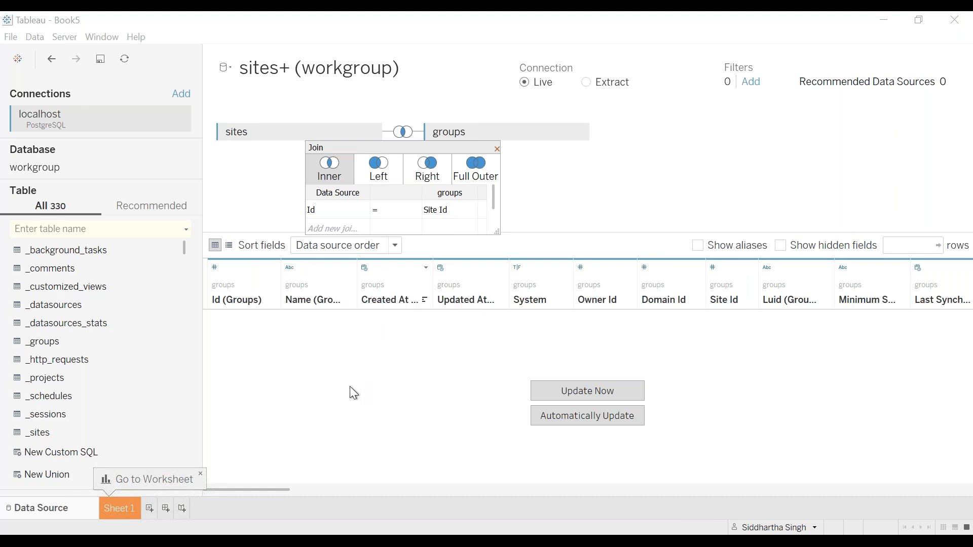
left_click(497, 149)
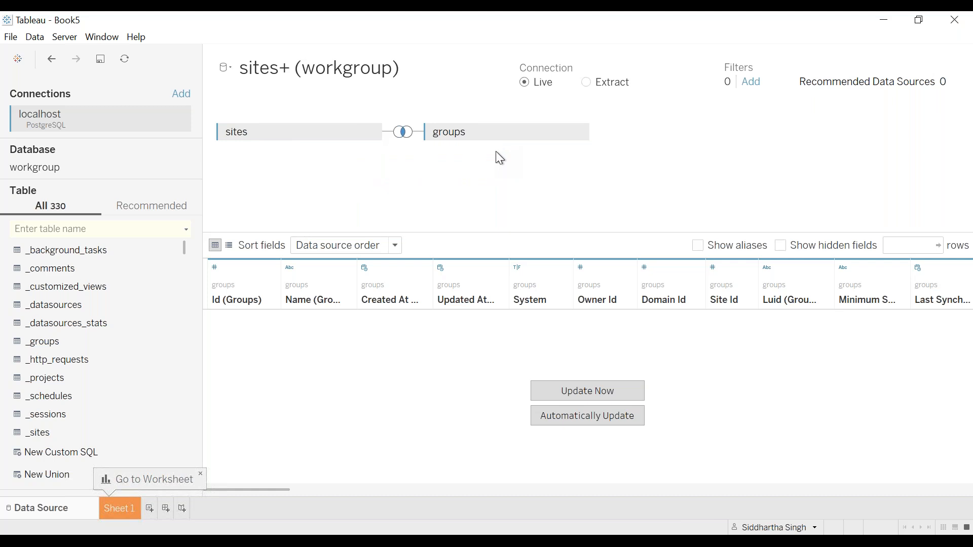
left_click(403, 132)
left_click(438, 228)
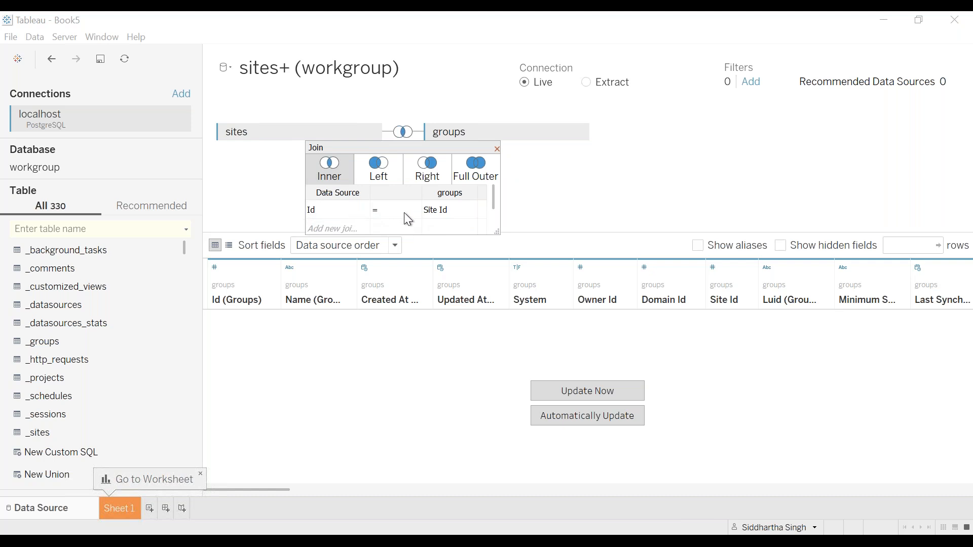
left_click(414, 212)
left_click(413, 212)
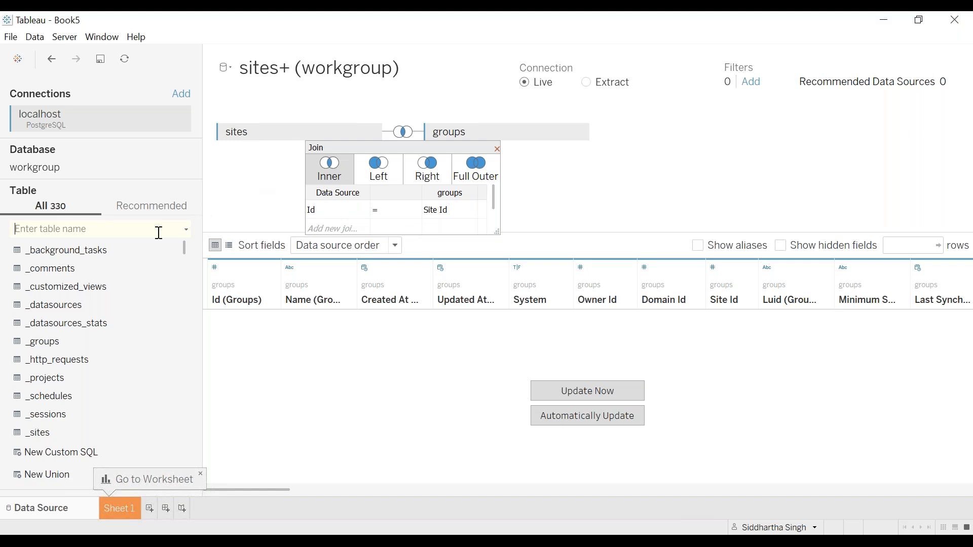
Find the users table, add it to the data source joined to sites, and dismiss the open join settings
type("user")
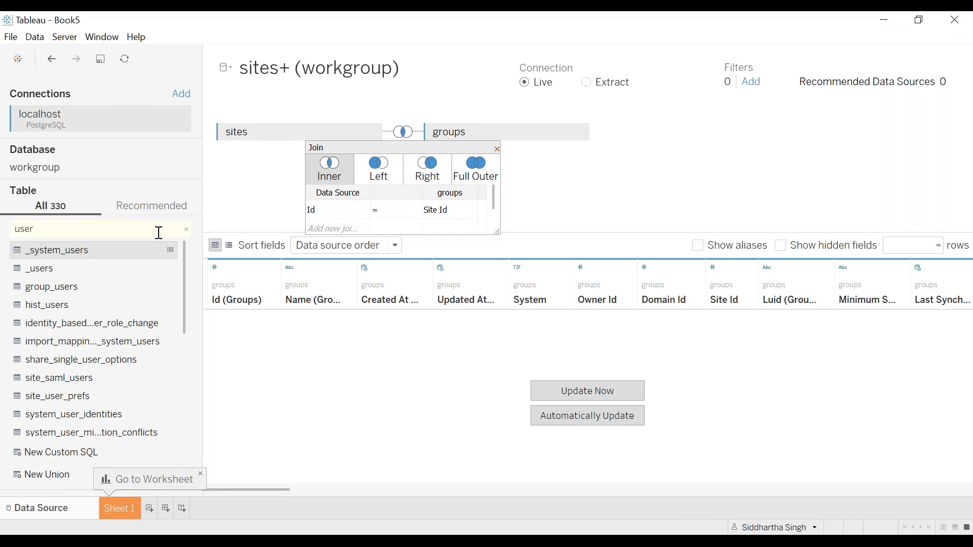
scroll(121, 357, "down", 3)
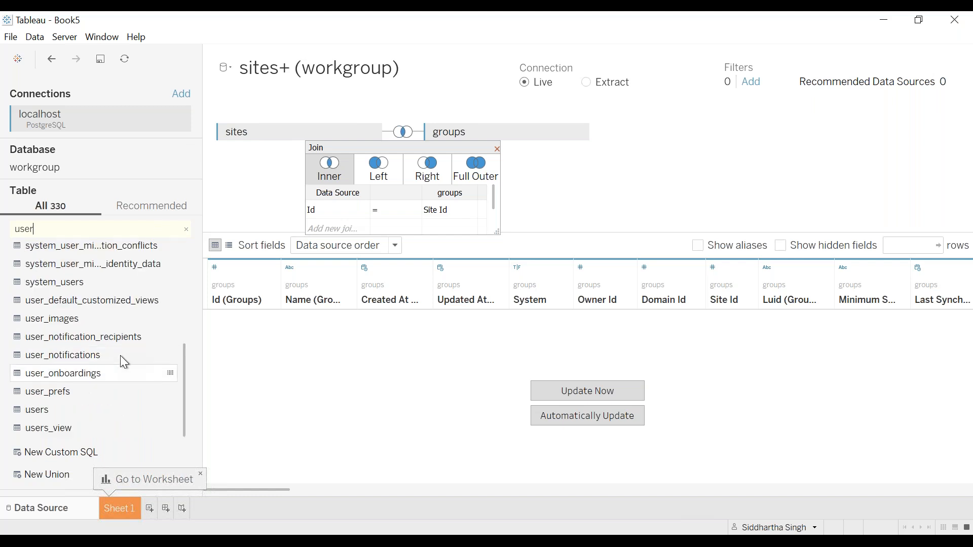
left_click(66, 409)
double_click(66, 409)
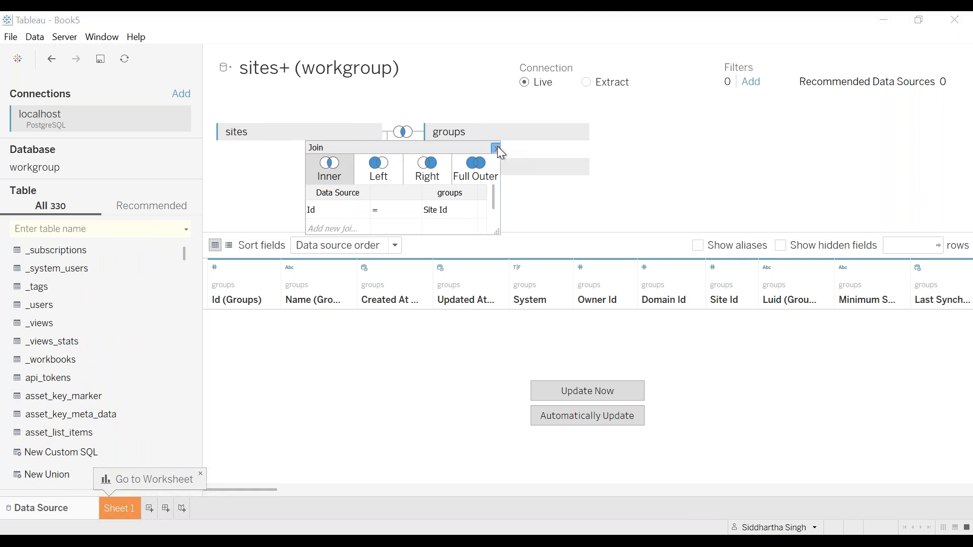
left_click(497, 149)
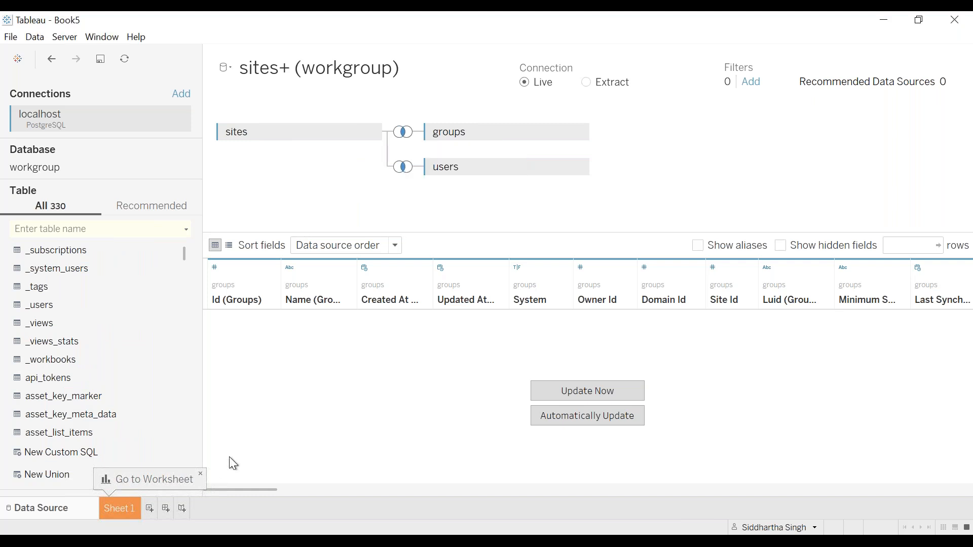
Open the Sheet 1 worksheet and enlarge the Dimensions list to show more fields
left_click(116, 510)
left_click(108, 212)
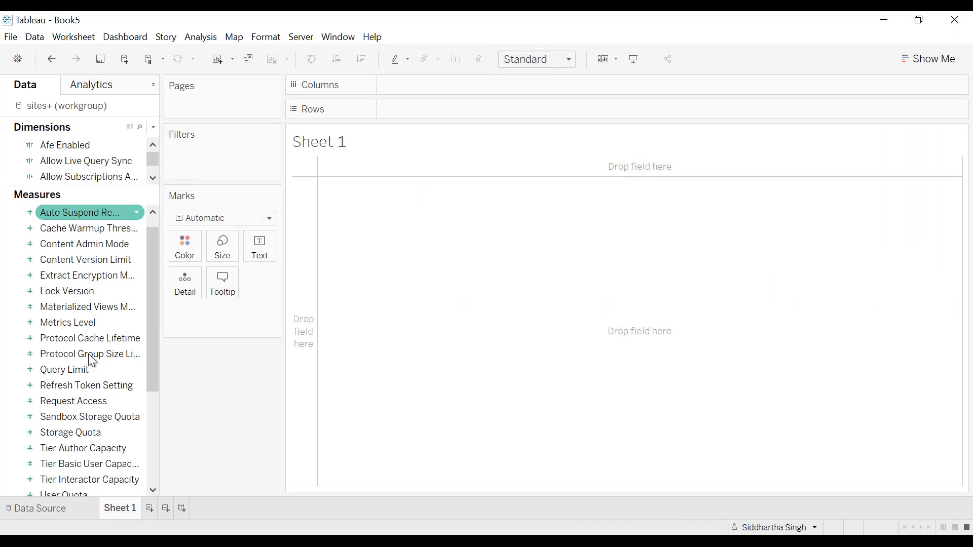
scroll(88, 354, "up", 1)
scroll(88, 353, "down", 4)
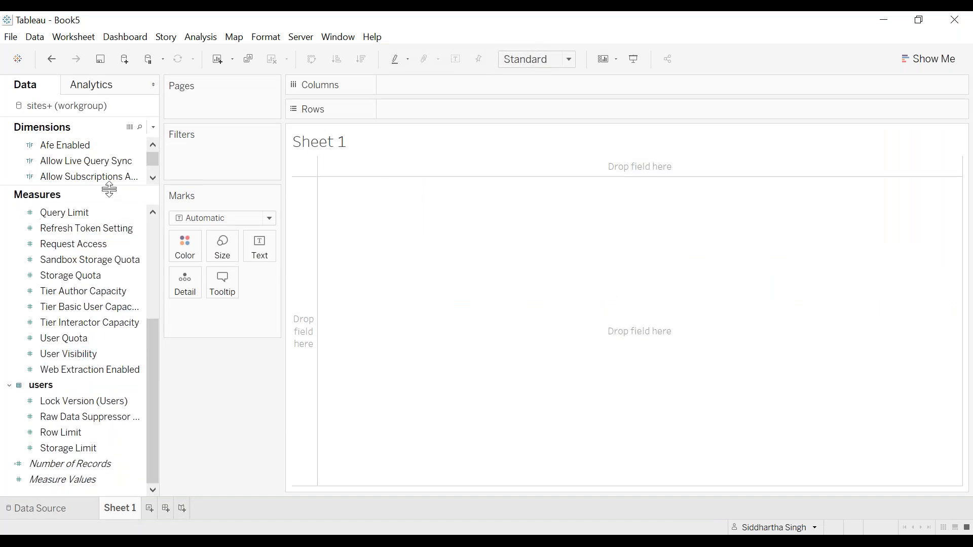
left_click_drag(109, 190, 102, 292)
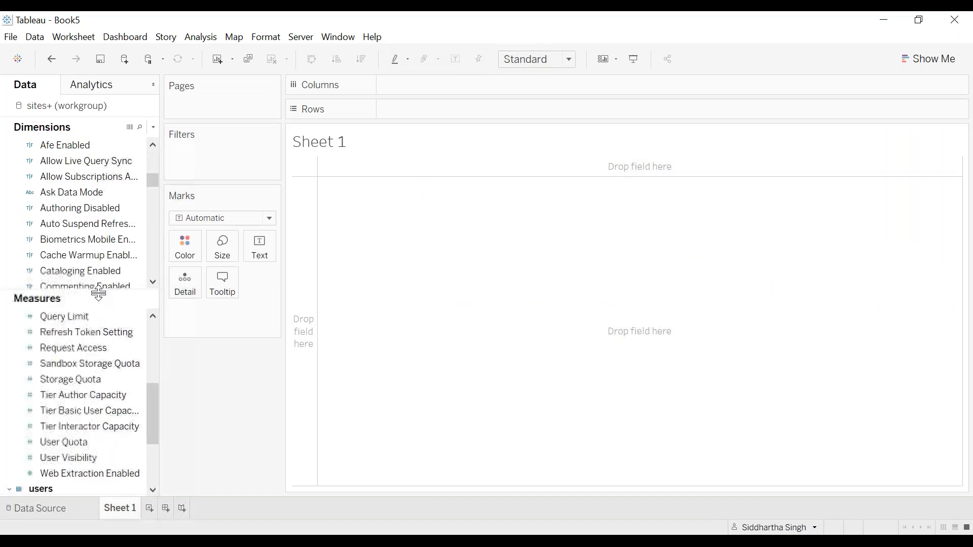
Examine the dimensions available from the sites and users tables
scroll(88, 208, "down", 15)
scroll(88, 207, "up", 13)
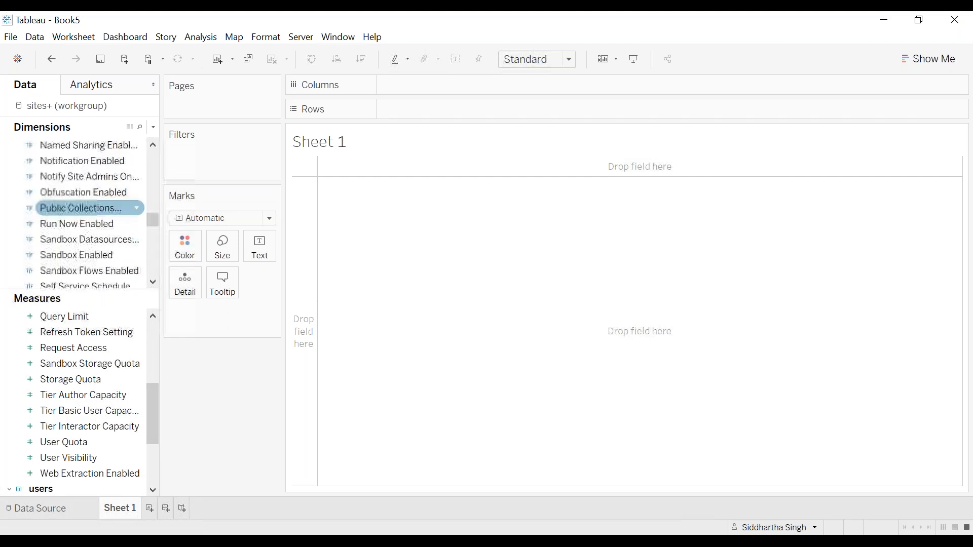
scroll(88, 208, "down", 10)
scroll(89, 208, "down", 10)
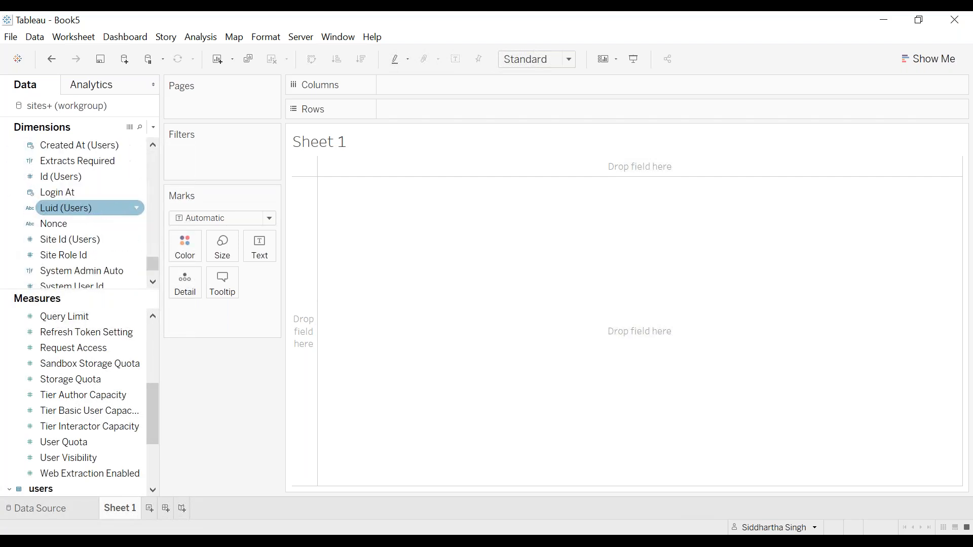
scroll(61, 209, "up", 12)
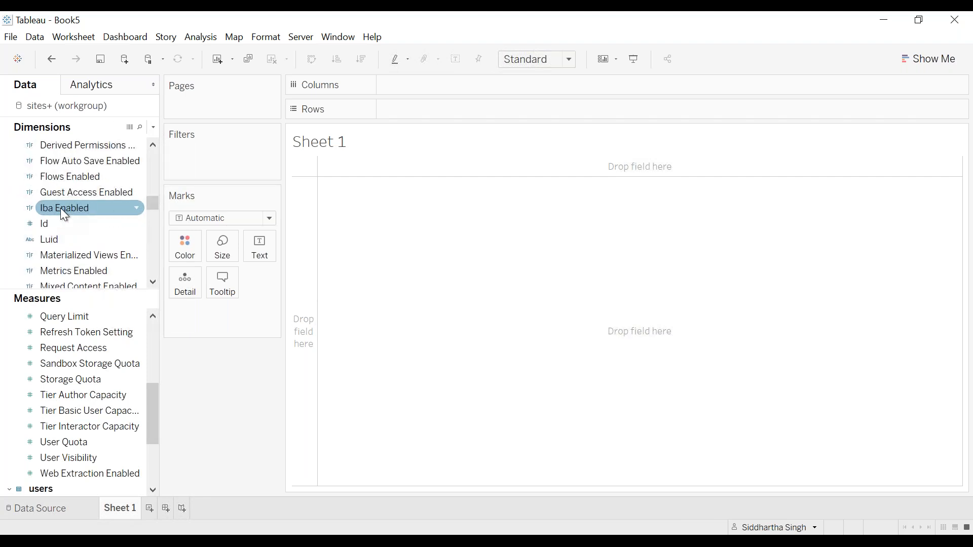
scroll(61, 209, "down", 5)
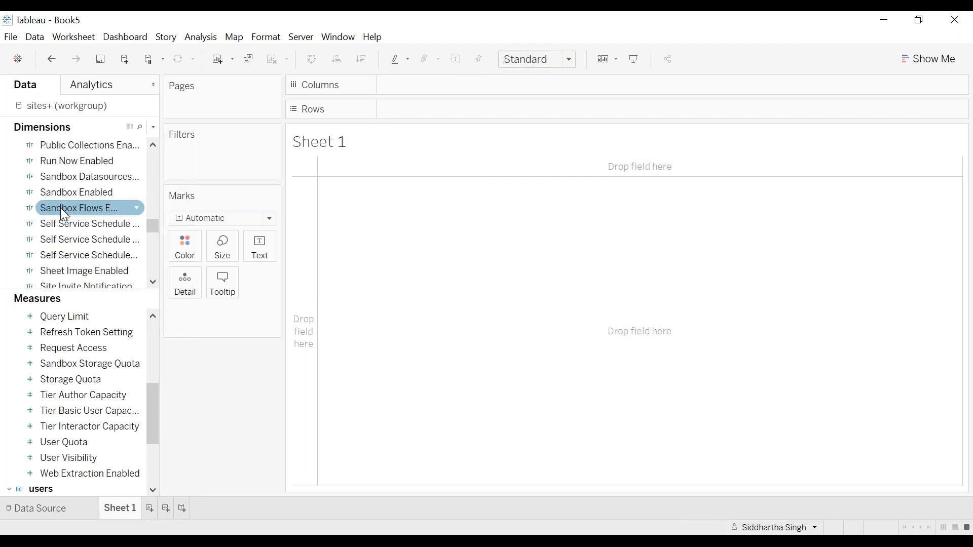
scroll(60, 207, "down", 5)
scroll(59, 208, "down", 5)
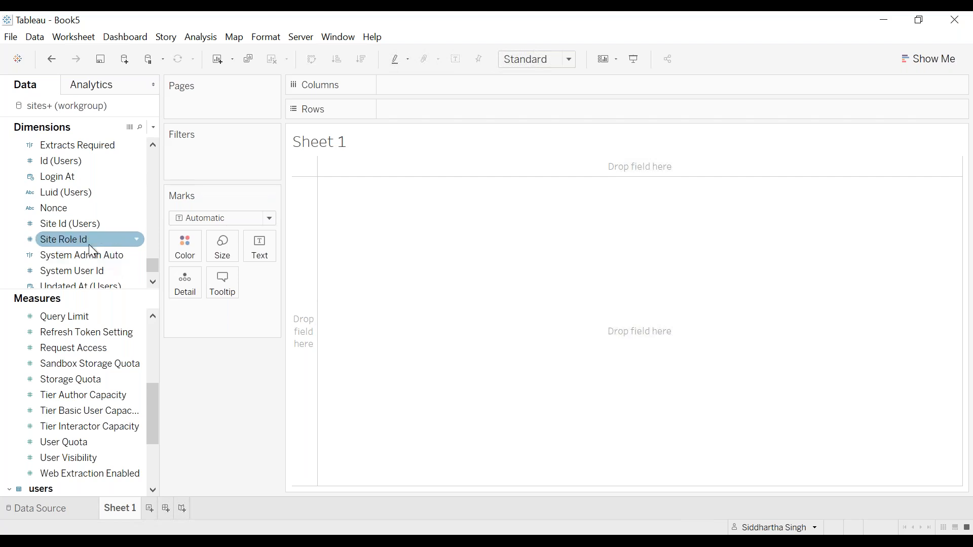
scroll(89, 244, "down", 1)
scroll(89, 244, "up", 2)
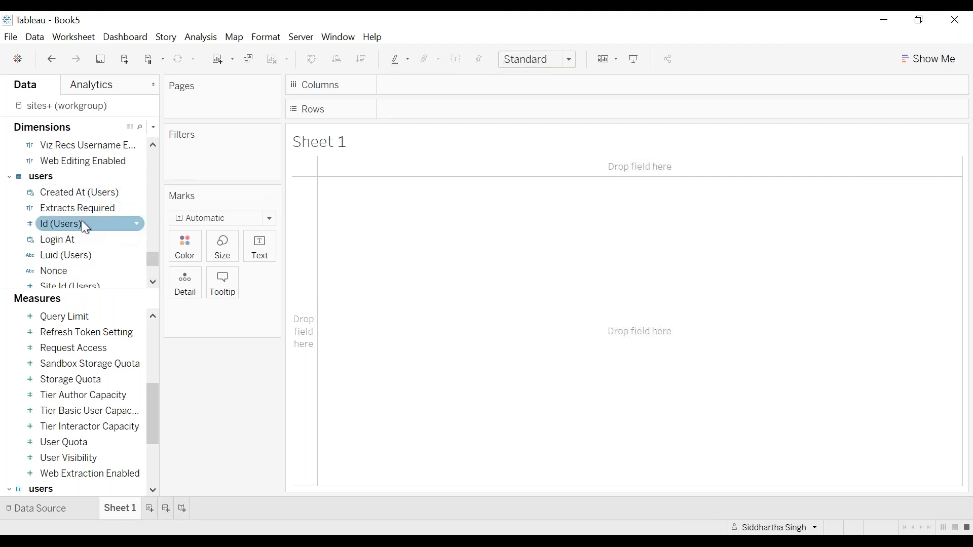
Try the users table's Id field on the rows of Sheet 1, and remove it again
double_click(81, 221)
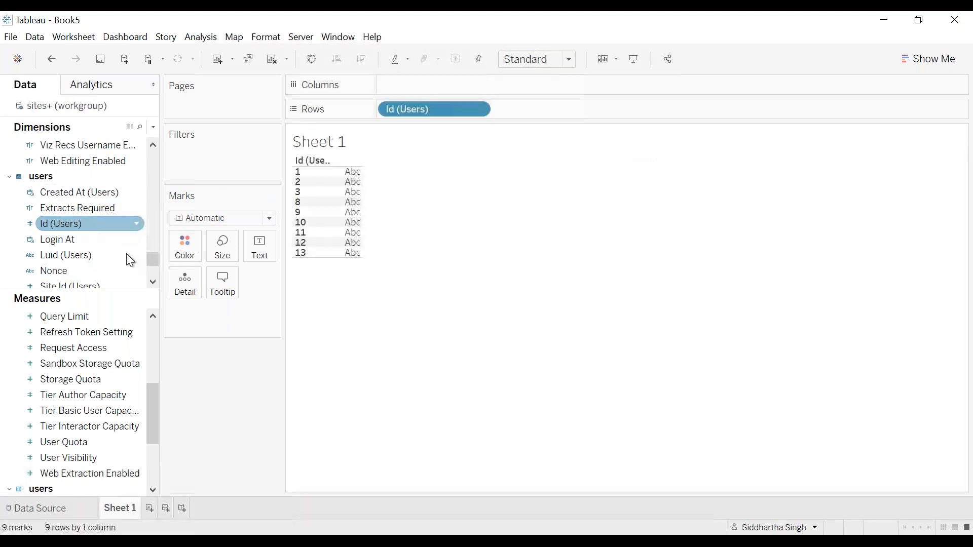
left_click(152, 281)
left_click(152, 282)
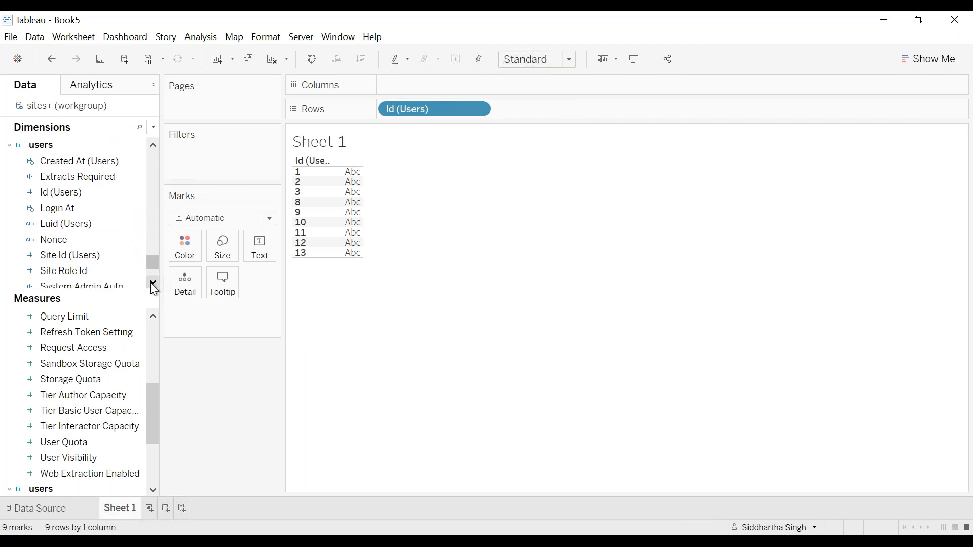
left_click_drag(408, 113, 152, 175)
Add the sites table's Id and Name fields to the rows of Sheet 1
scroll(153, 174, "up", 9)
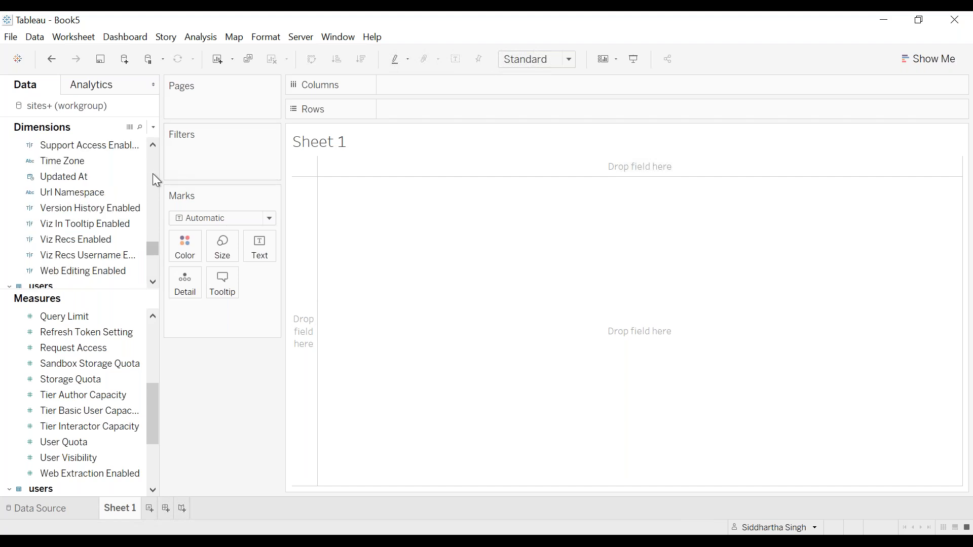
scroll(155, 177, "up", 9)
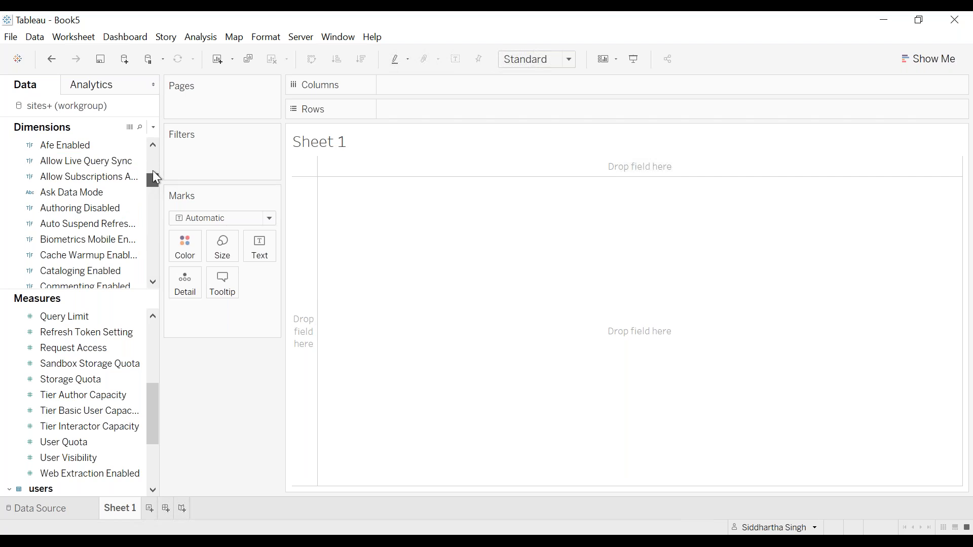
left_click_drag(153, 167, 153, 171)
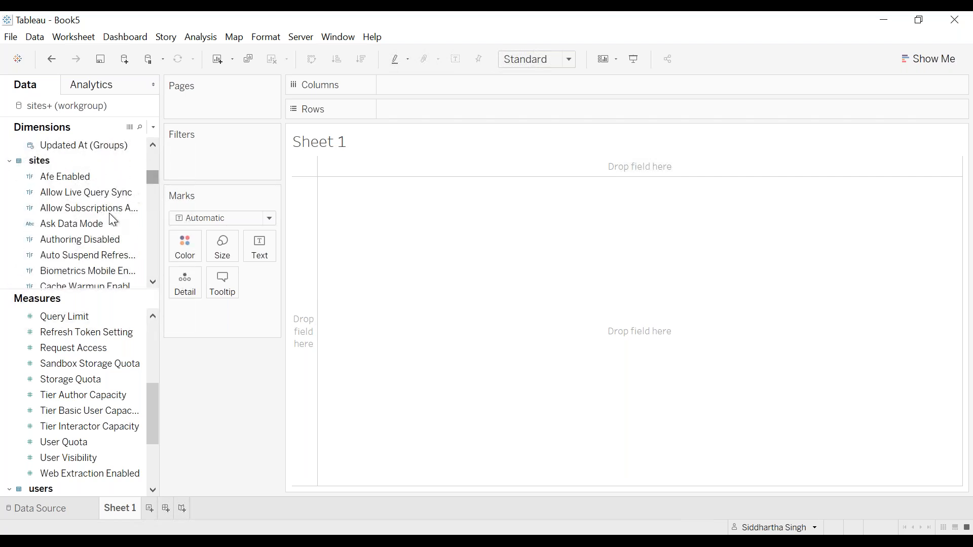
scroll(113, 220, "down", 3)
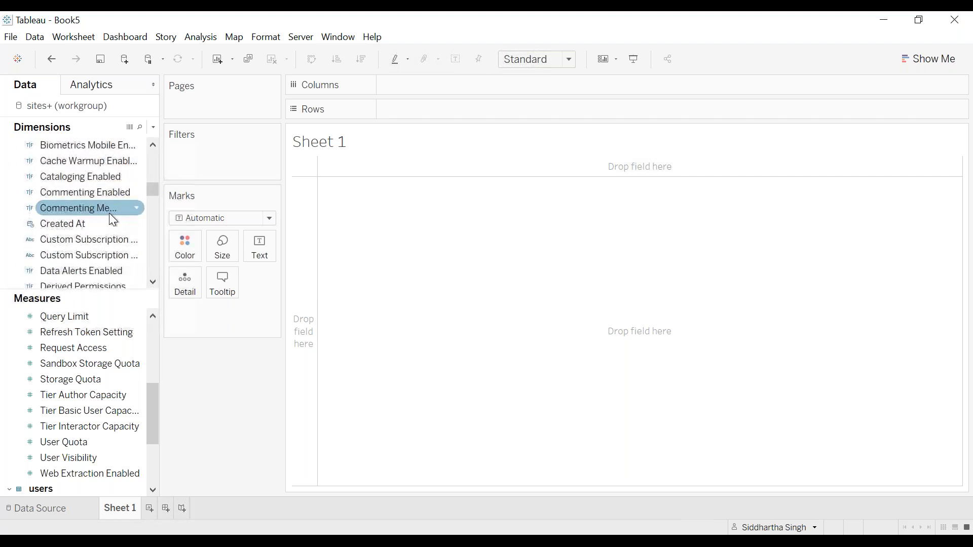
scroll(113, 220, "down", 5)
left_click(112, 219)
double_click(112, 217)
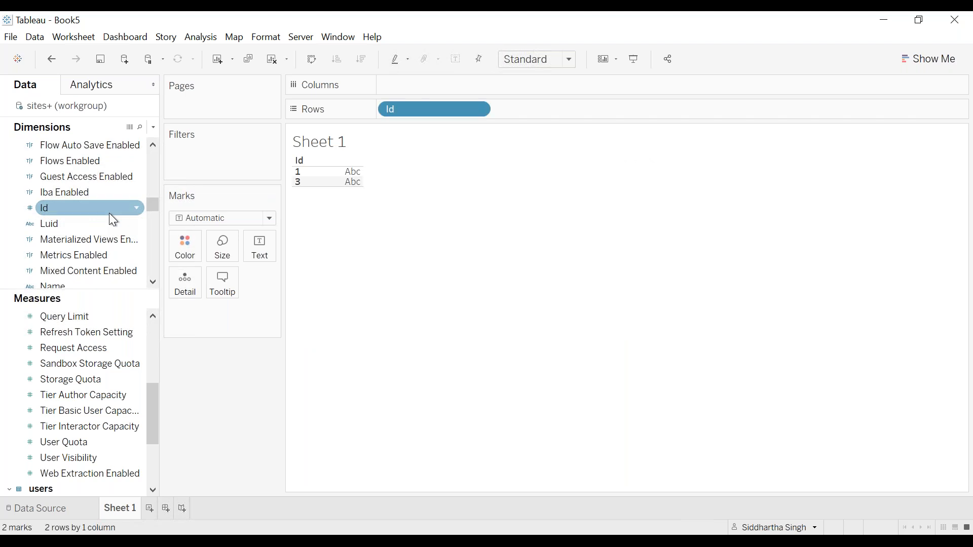
scroll(108, 212, "down", 1)
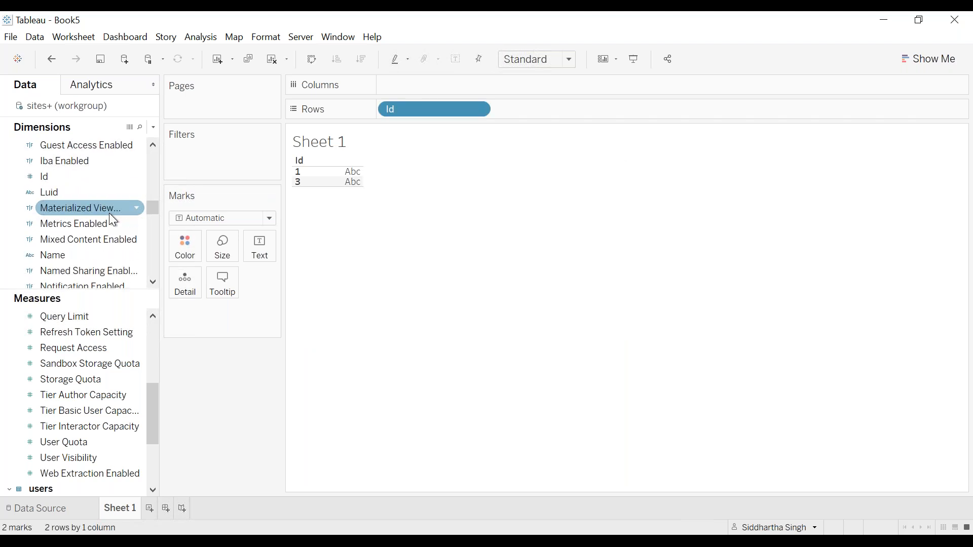
double_click(92, 253)
Add the groups table's Id (Groups) and Name (Groups) fields to the rows after the site fields
scroll(100, 217, "up", 6)
scroll(99, 213, "up", 2)
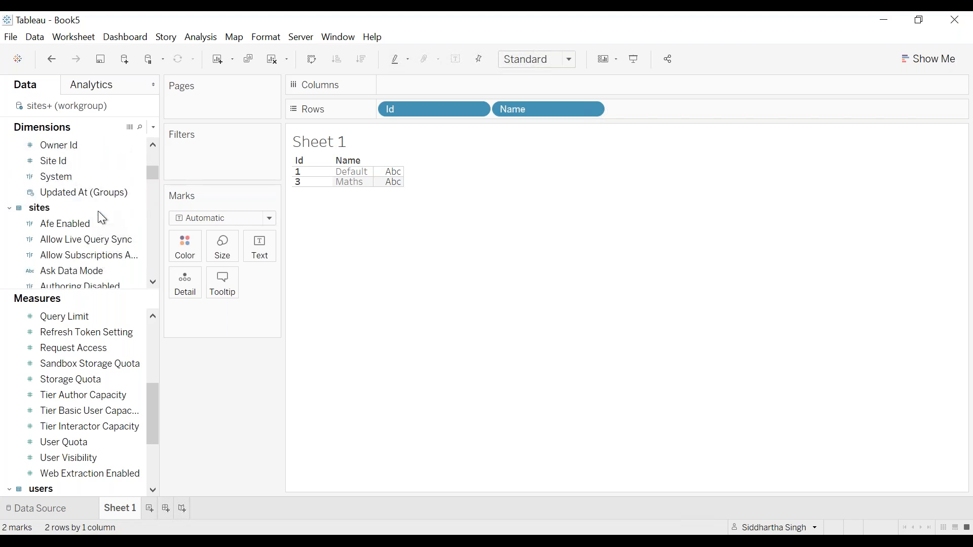
scroll(102, 218, "up", 5)
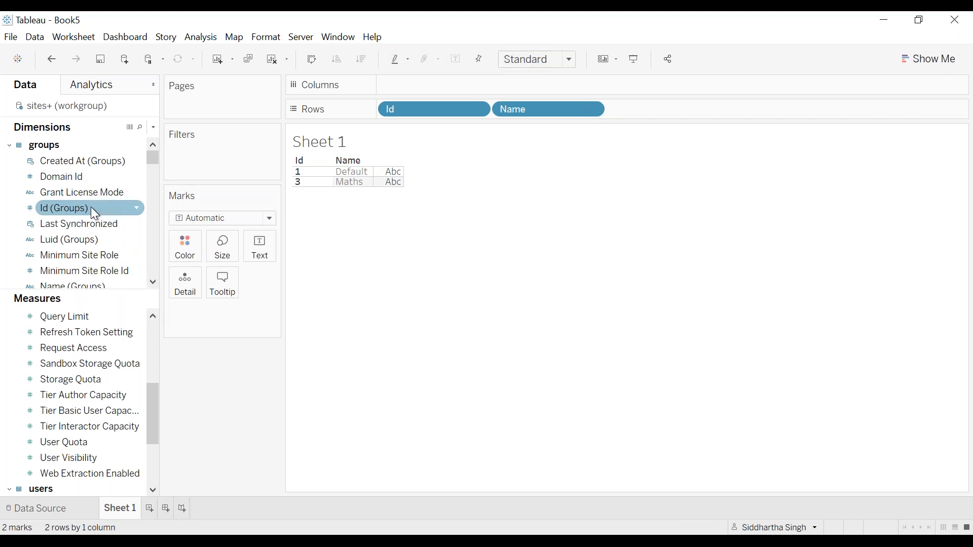
double_click(90, 207)
scroll(91, 207, "down", 2)
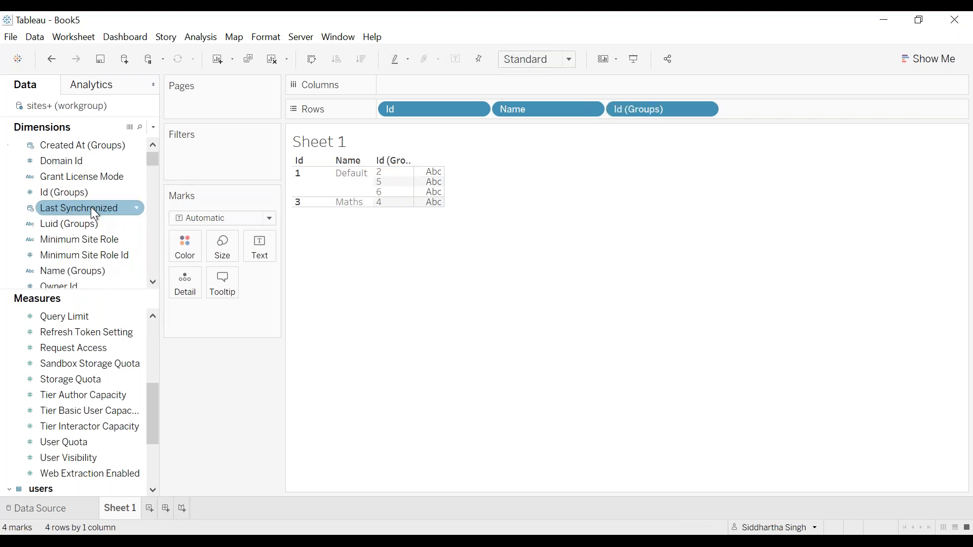
scroll(90, 207, "down", 1)
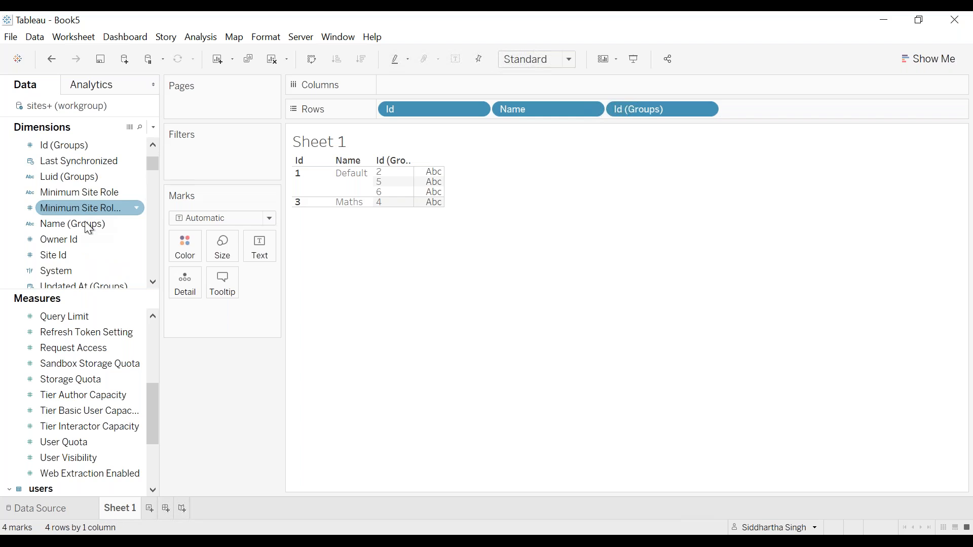
double_click(84, 225)
Try adding the users table's Id (Users) field to the view, and undo the addition
scroll(84, 225, "down", 3)
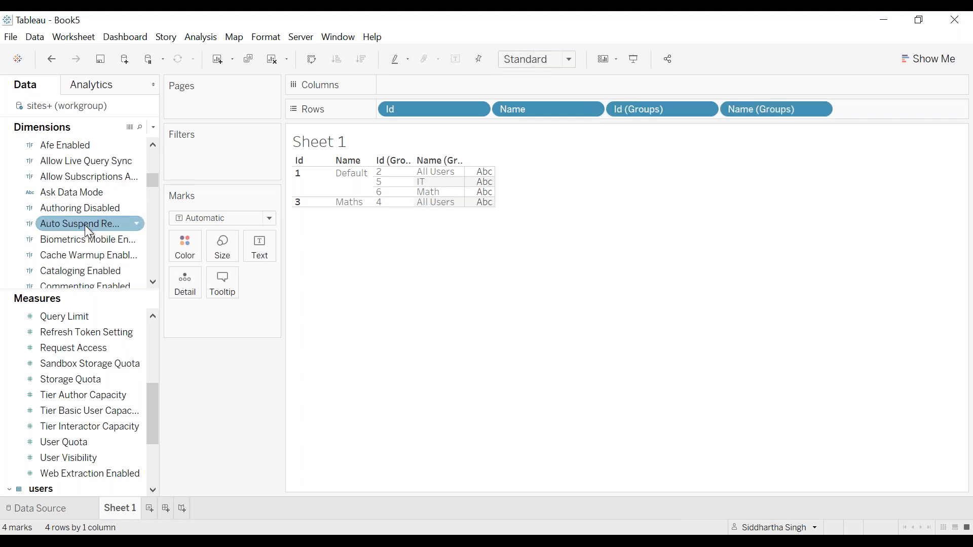
scroll(84, 225, "down", 10)
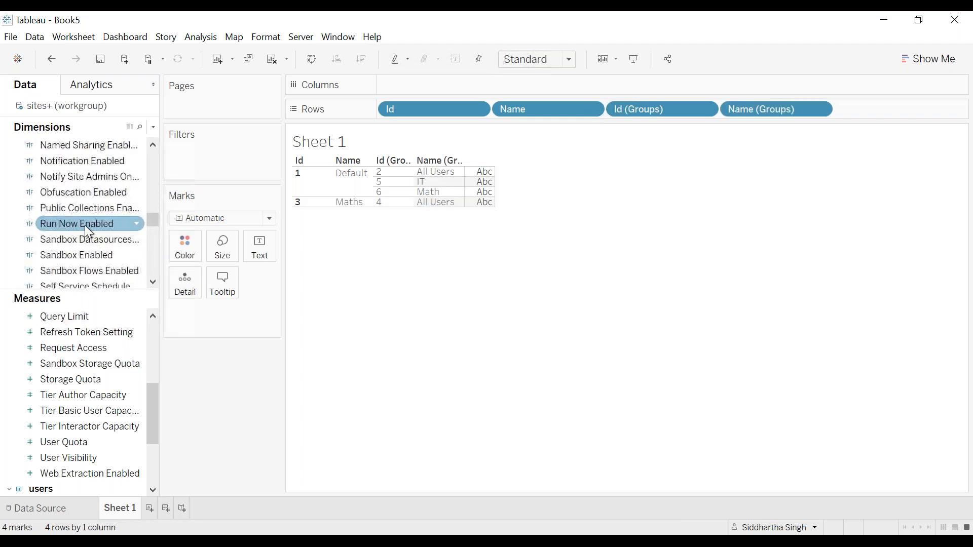
scroll(84, 224, "down", 5)
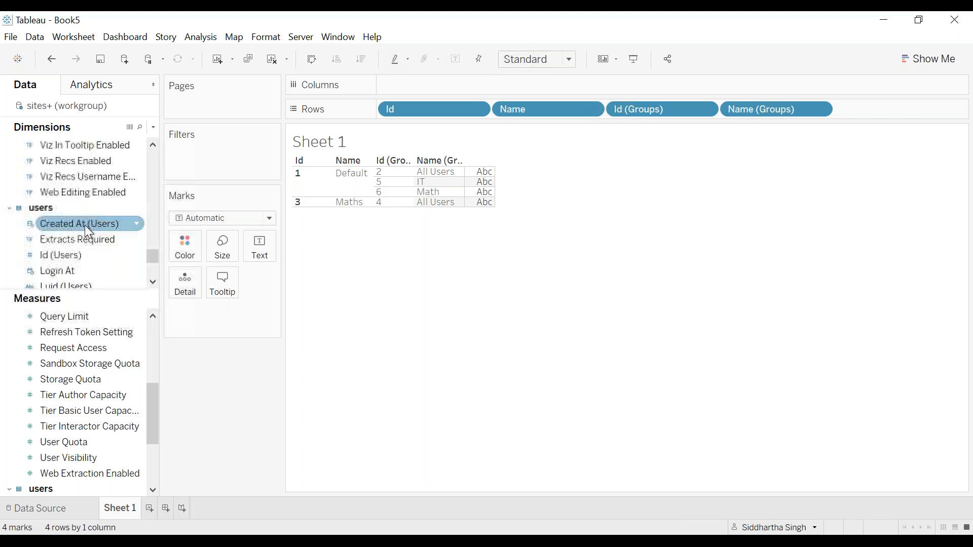
double_click(74, 255)
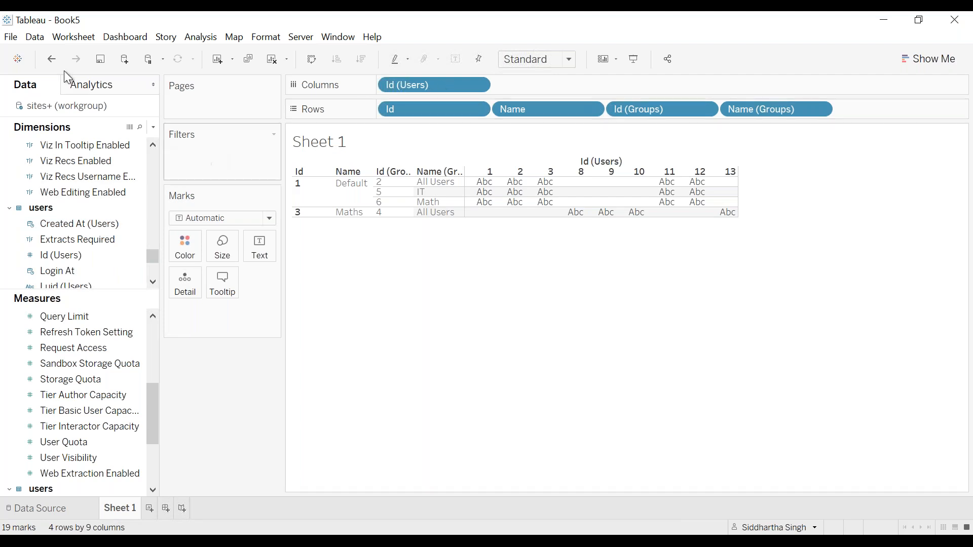
left_click(52, 59)
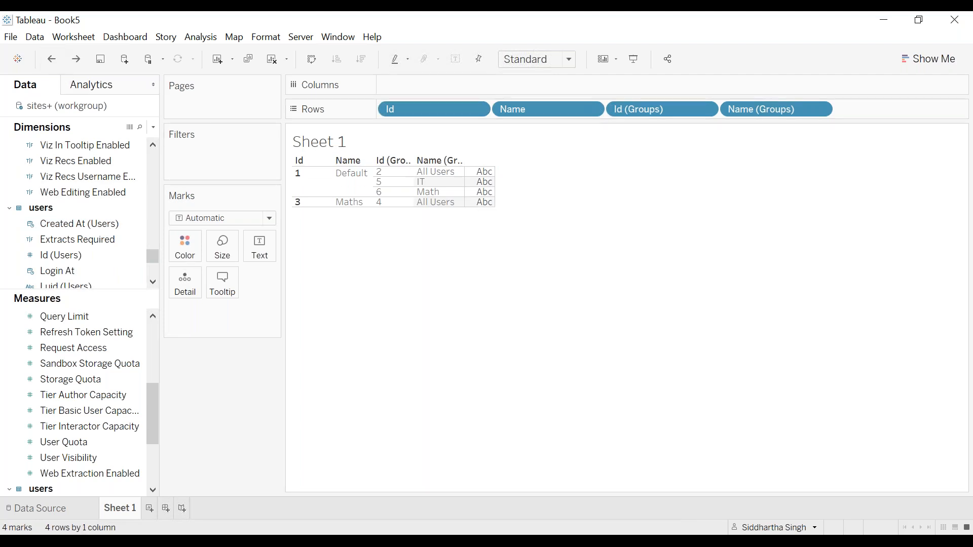
Return to the data source, find the system_users table, and add it joined to the users table
scroll(91, 261, "down", 4)
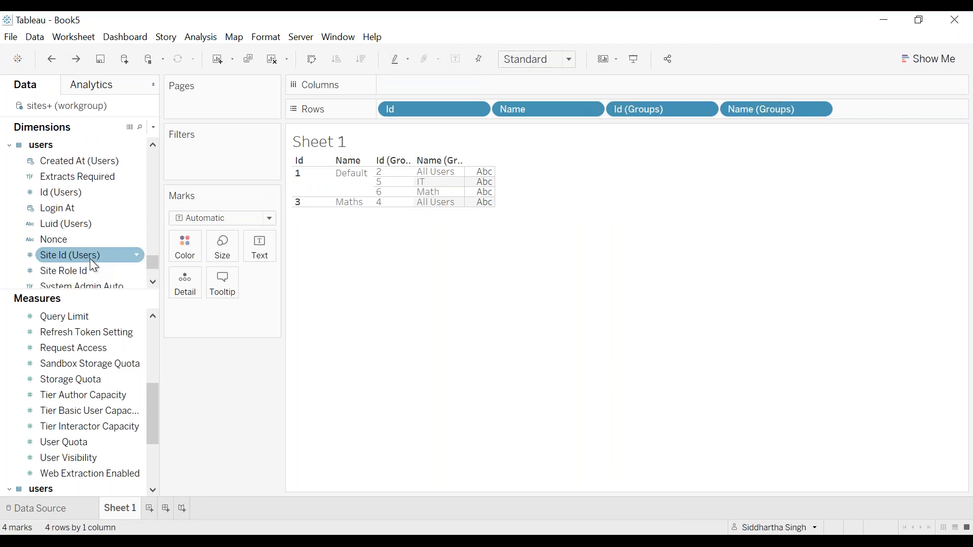
scroll(90, 258, "down", 4)
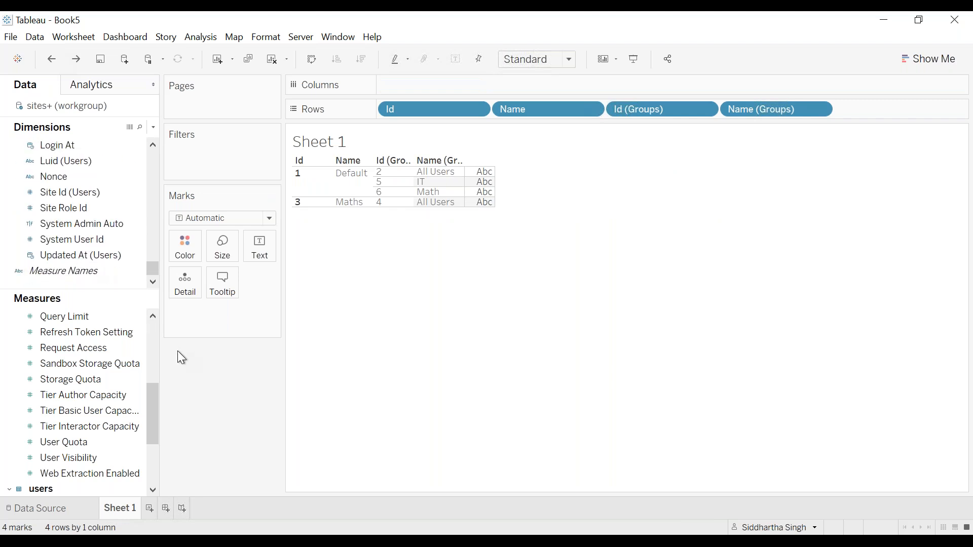
left_click(48, 513)
type("syste")
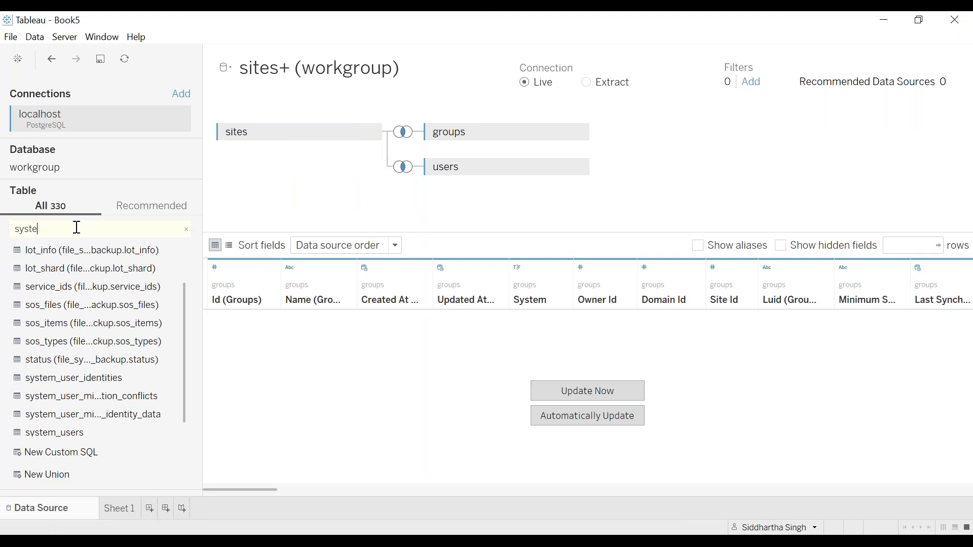
type("m")
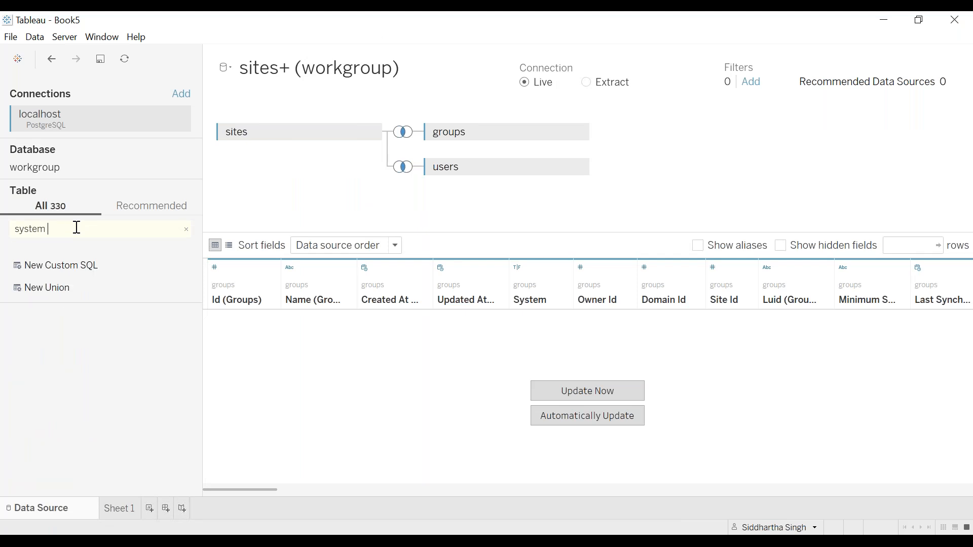
key("BackSpace")
type("_u")
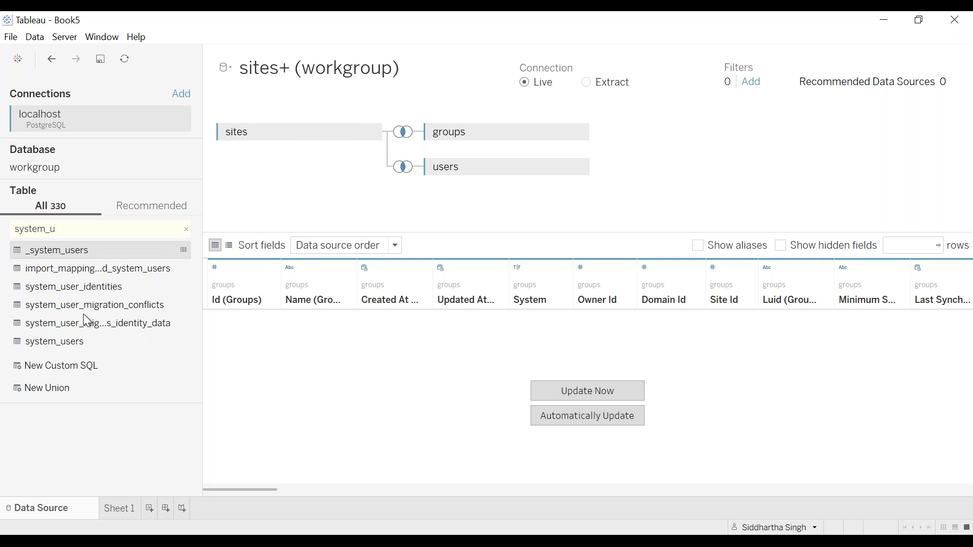
double_click(91, 342)
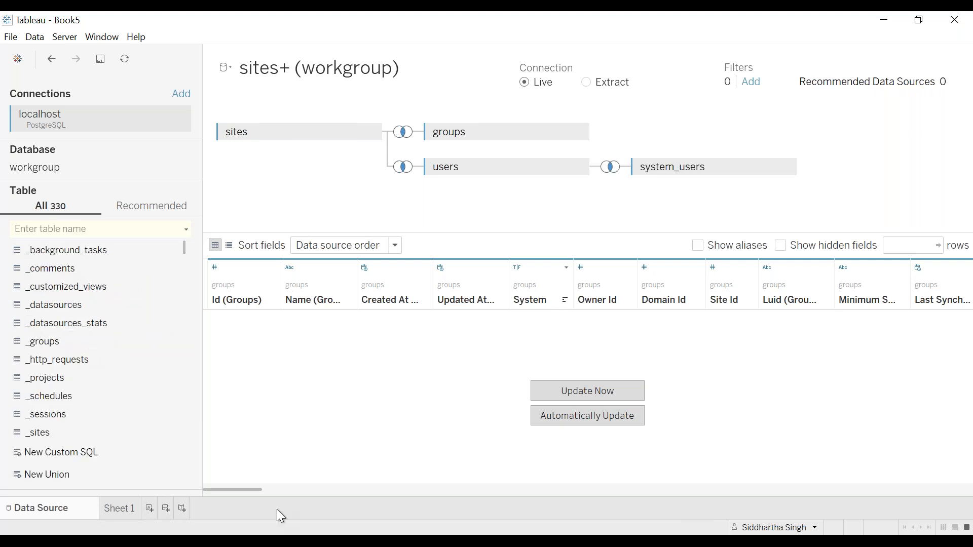
Return to Sheet 1 and look through the system_users table's dimensions for a field that identifies the users
left_click(119, 508)
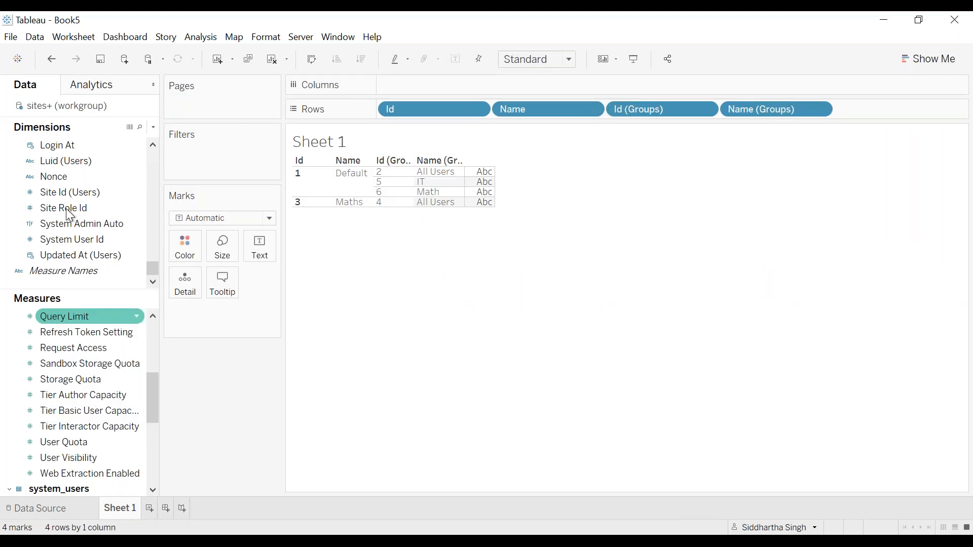
left_click(79, 240)
scroll(80, 240, "up", 3)
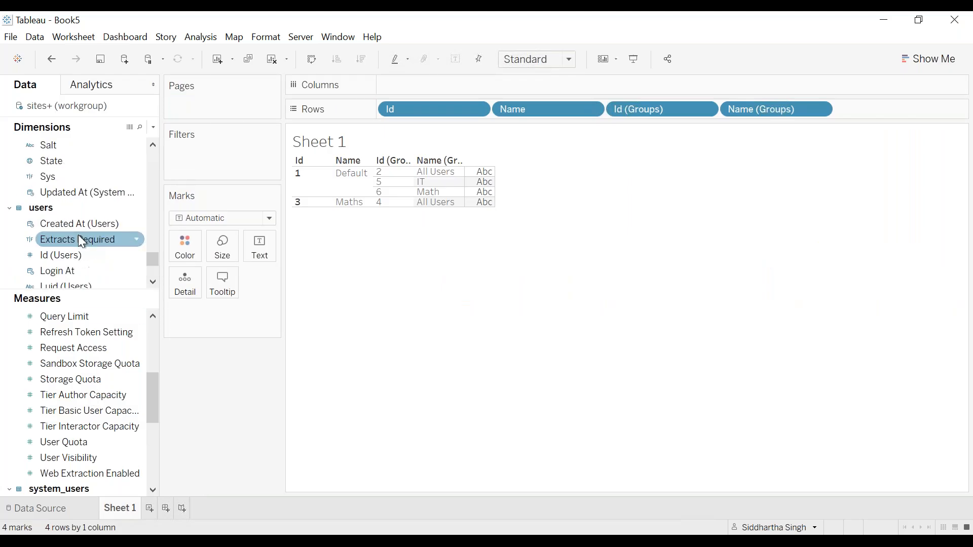
scroll(80, 239, "up", 12)
scroll(80, 239, "down", 5)
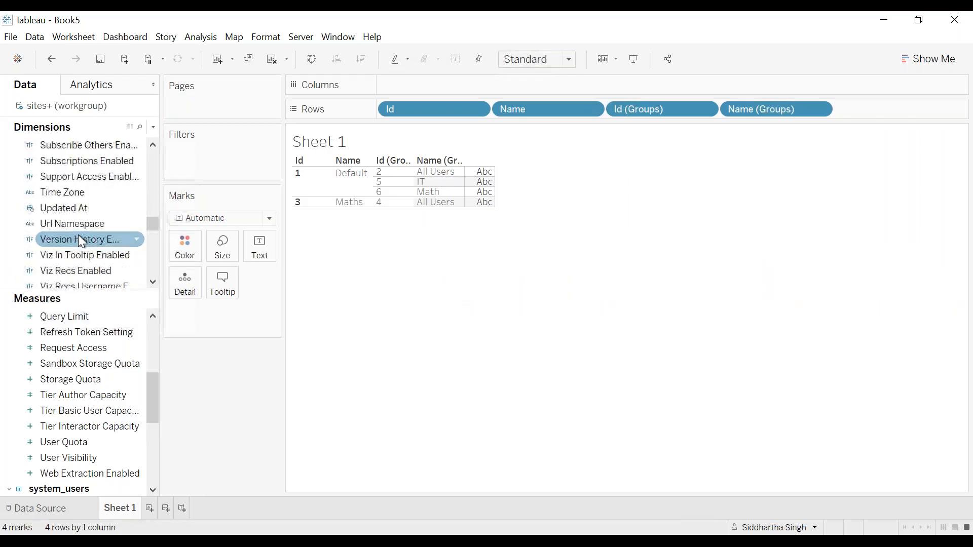
scroll(80, 239, "down", 5)
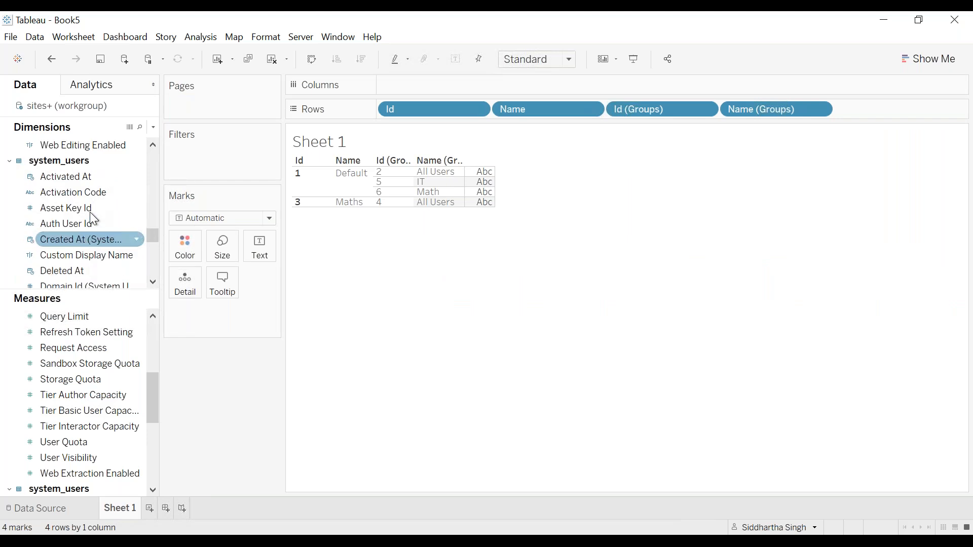
scroll(92, 211, "down", 3)
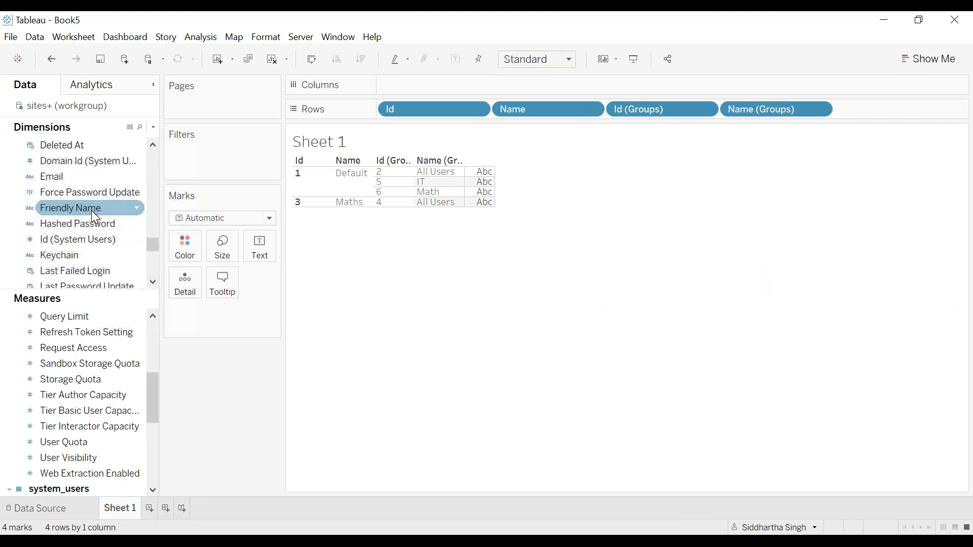
scroll(91, 211, "down", 1)
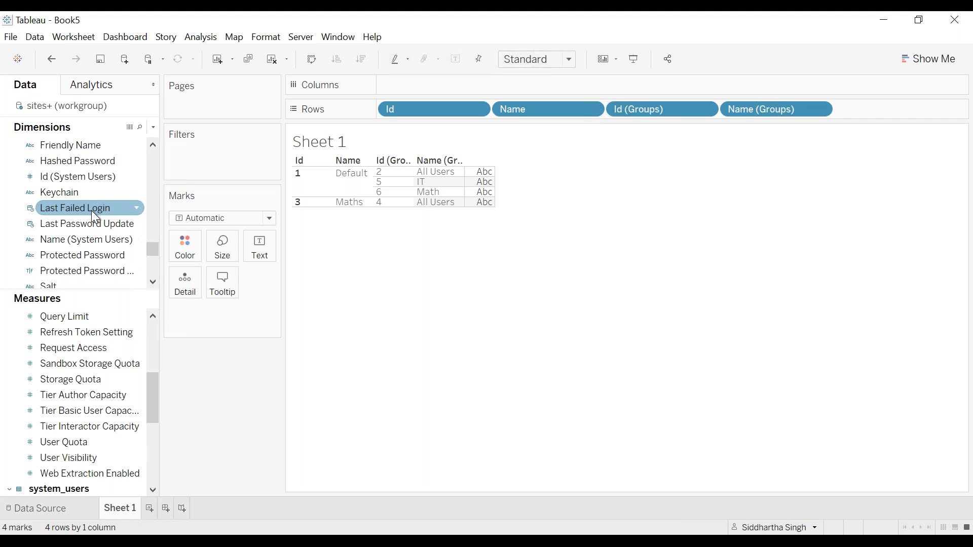
scroll(92, 211, "down", 1)
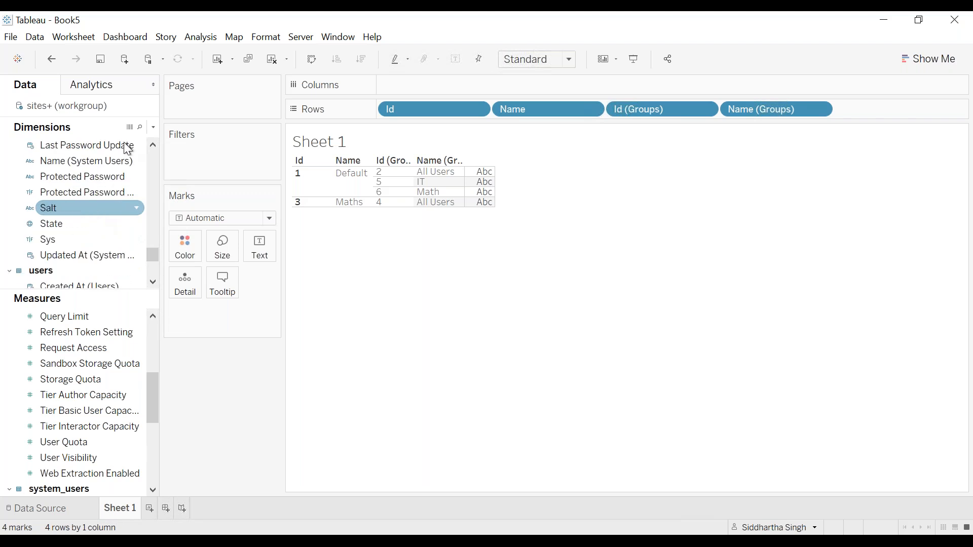
left_click(152, 147)
left_click_drag(152, 147, 152, 147)
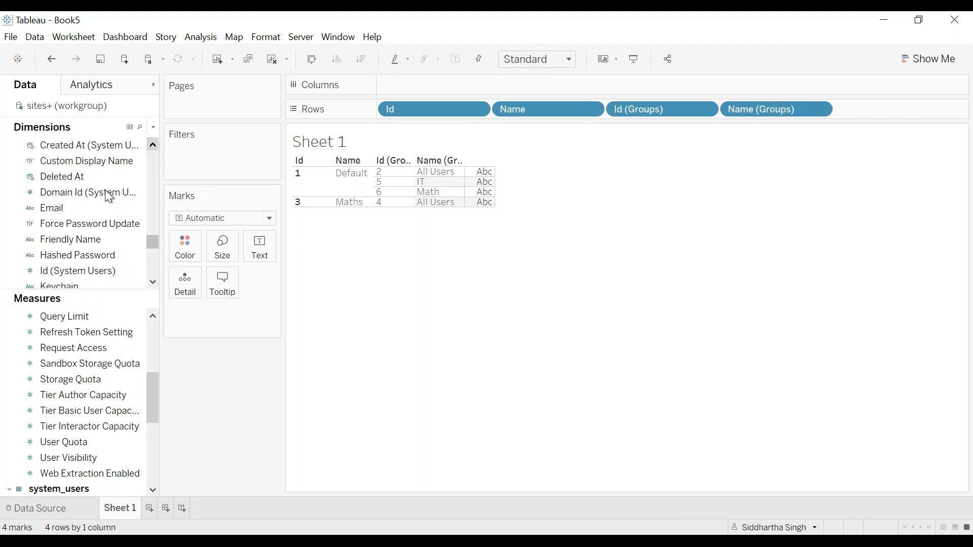
Try adding the system_users table's Email field to the view, and remove it again
double_click(65, 208)
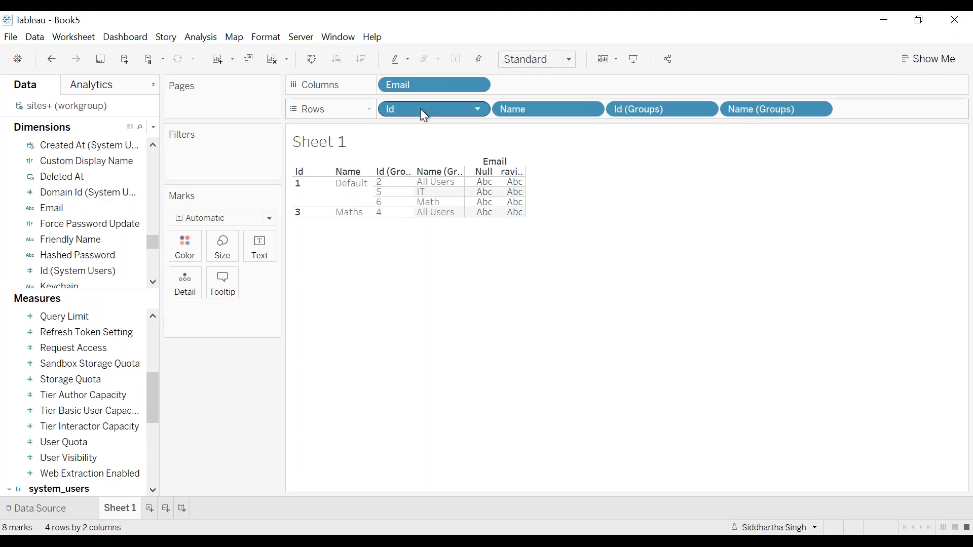
left_click_drag(400, 87, 111, 270)
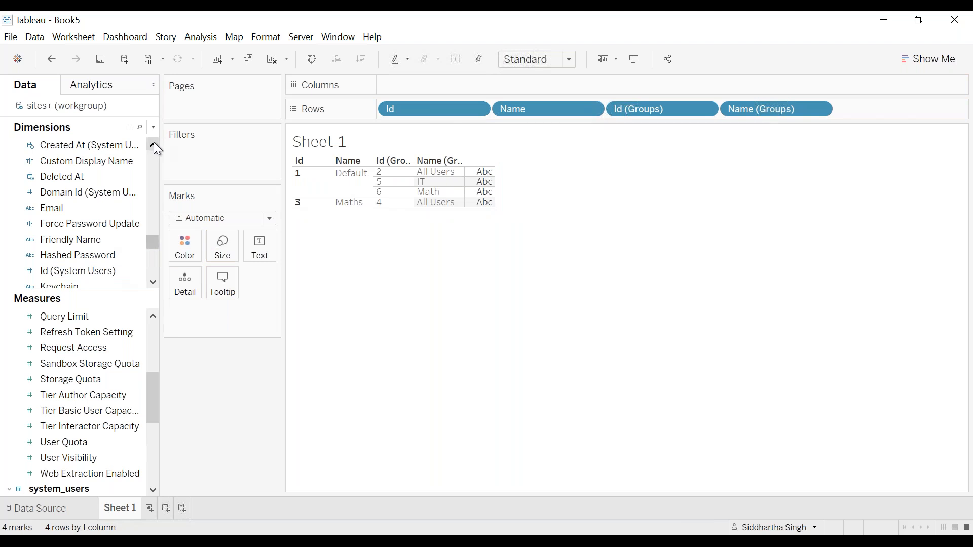
Add the system_users table's Friendly Name field to the rows after Name (Groups)
scroll(154, 144, "up", 1)
scroll(157, 148, "up", 1)
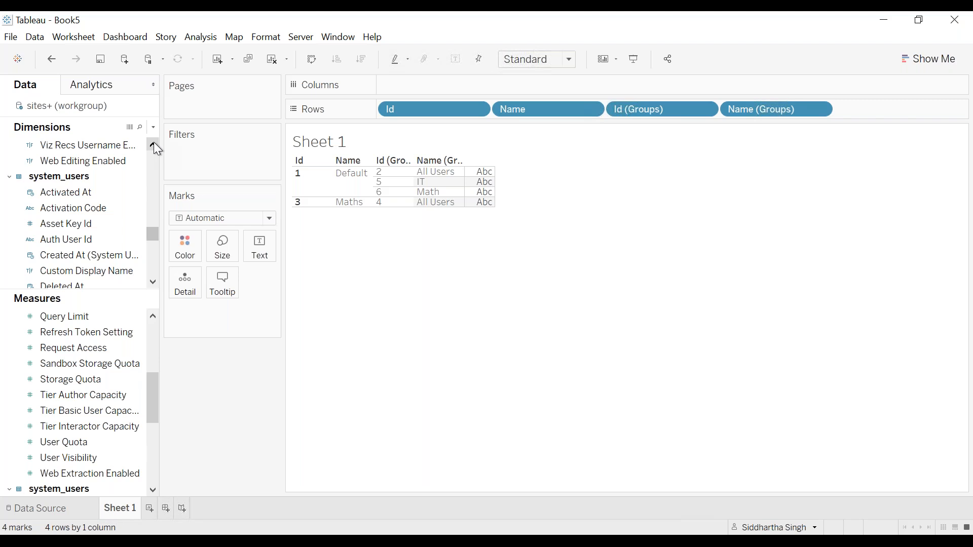
left_click(152, 282)
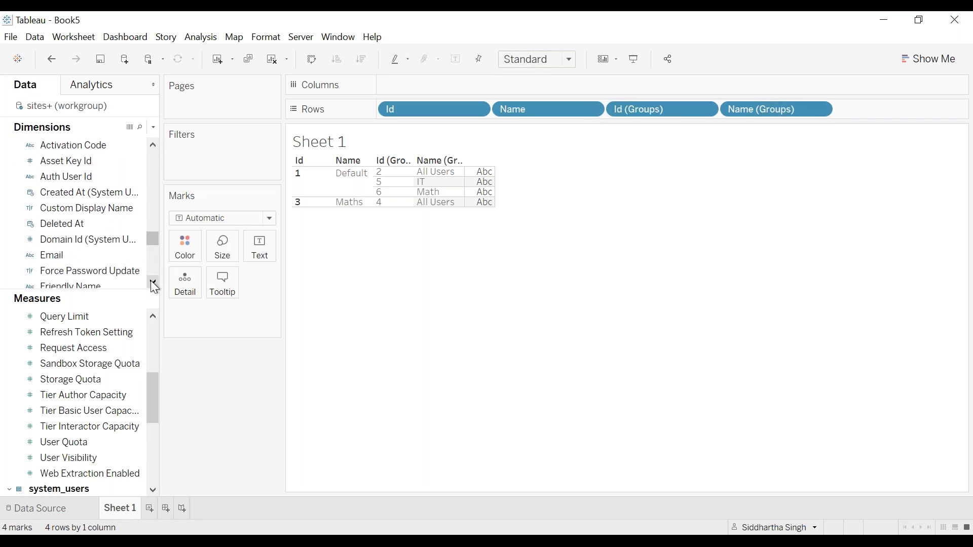
left_click(153, 282)
left_click(153, 283)
left_click(95, 253)
double_click(99, 261)
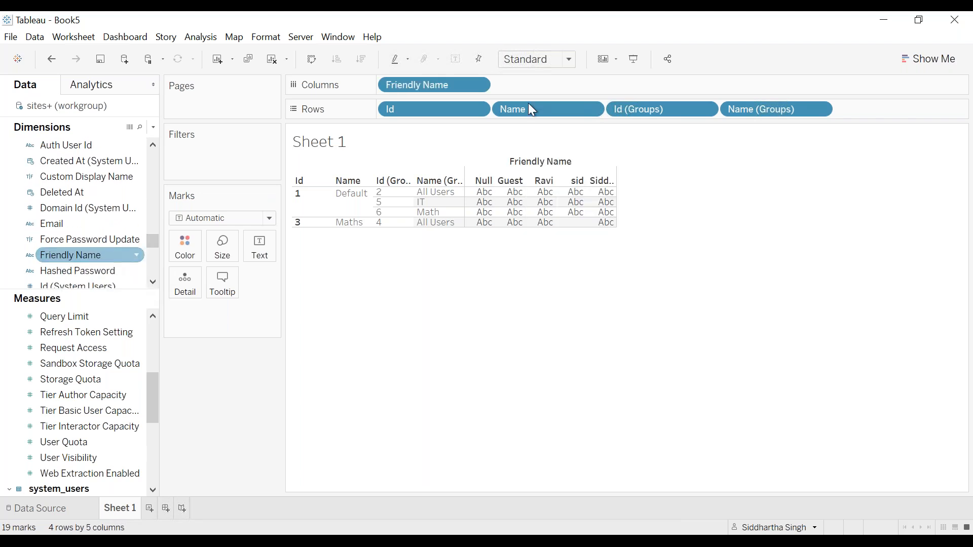
left_click_drag(421, 87, 891, 109)
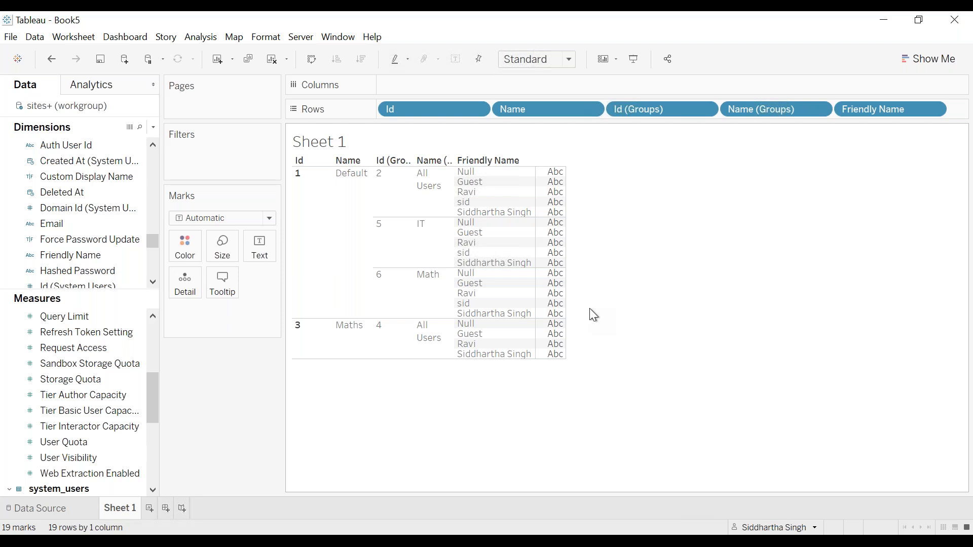
Publish the workbook to Tableau Server as Book5 in the Training project, keeping the default data source authentication
left_click(302, 38)
left_click(339, 89)
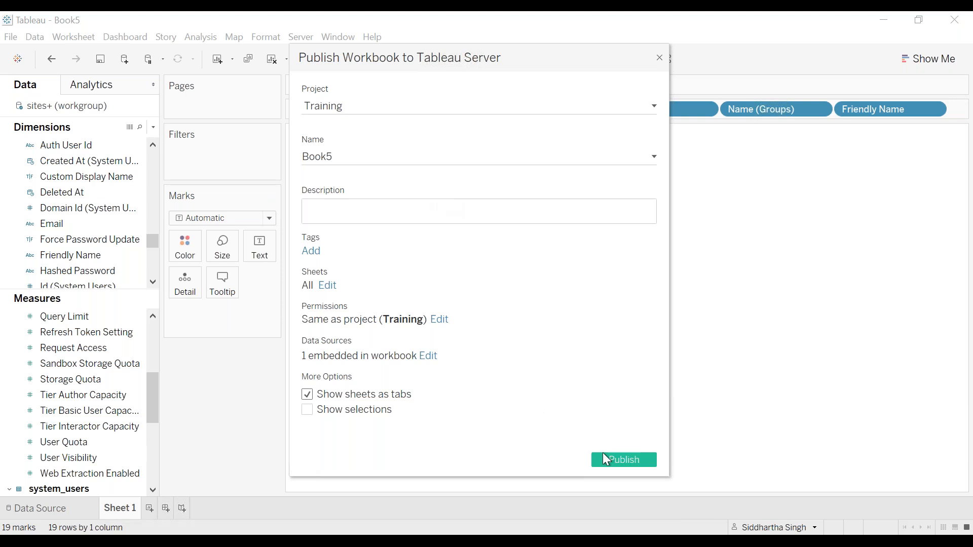
left_click(621, 464)
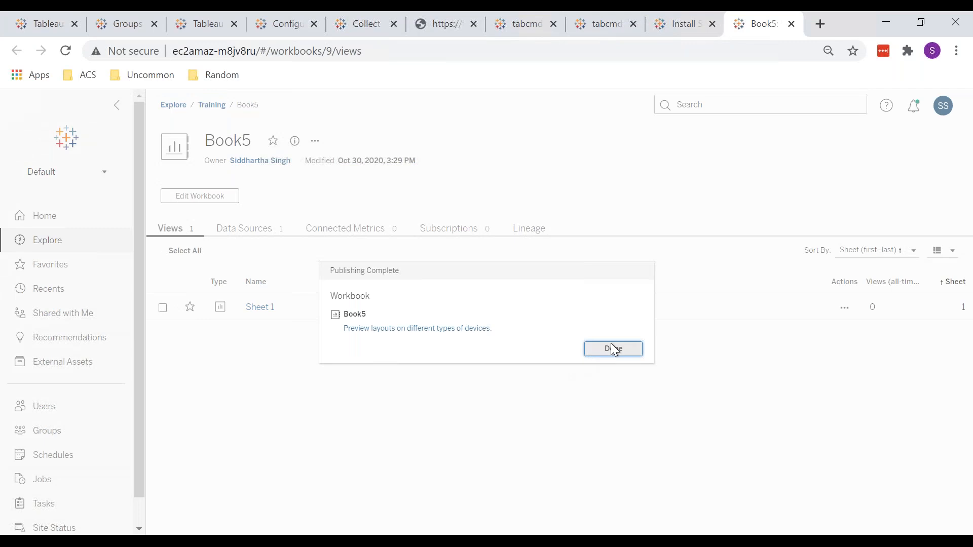
left_click(611, 347)
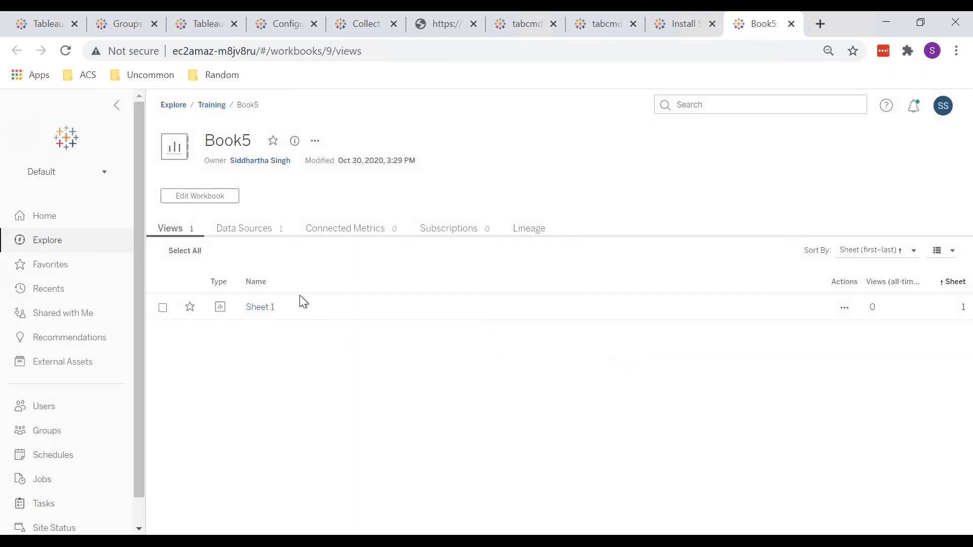
Open the published Sheet 1 view and dismiss its PostgreSQL sign-in request
left_click(259, 310)
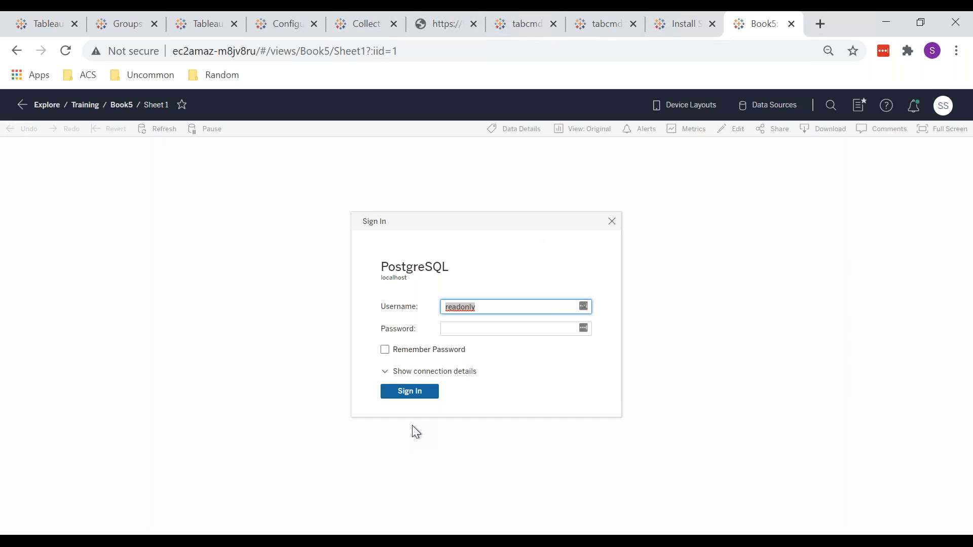
left_click(610, 220)
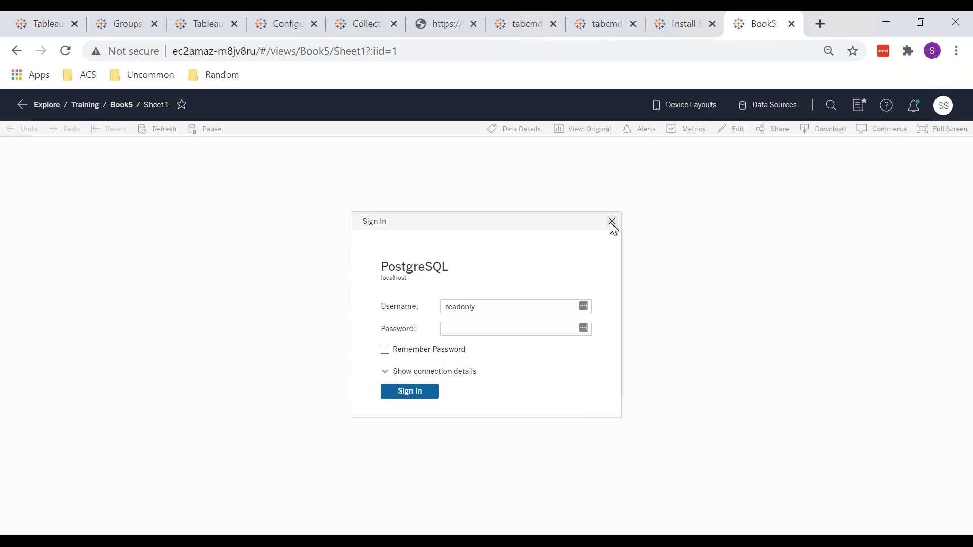
Switch back to Book5 in Tableau Desktop and set the sites+ (workgroup) data source's publishing authentication to Embedded password
left_click(280, 542)
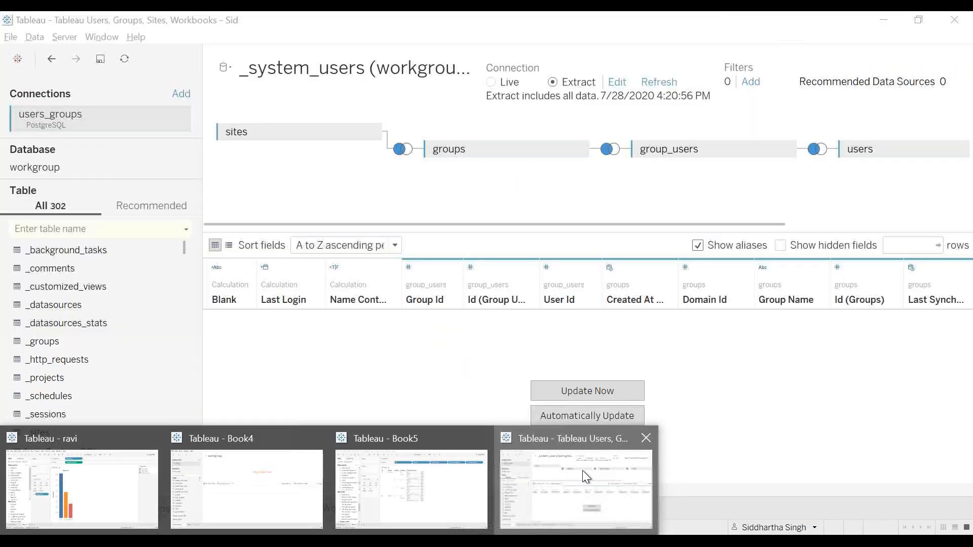
left_click(582, 471)
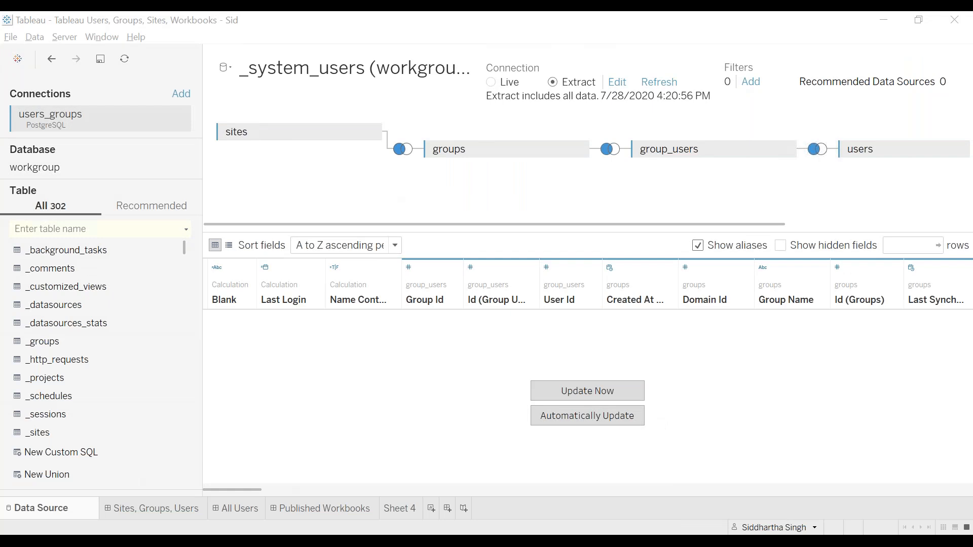
left_click(403, 481)
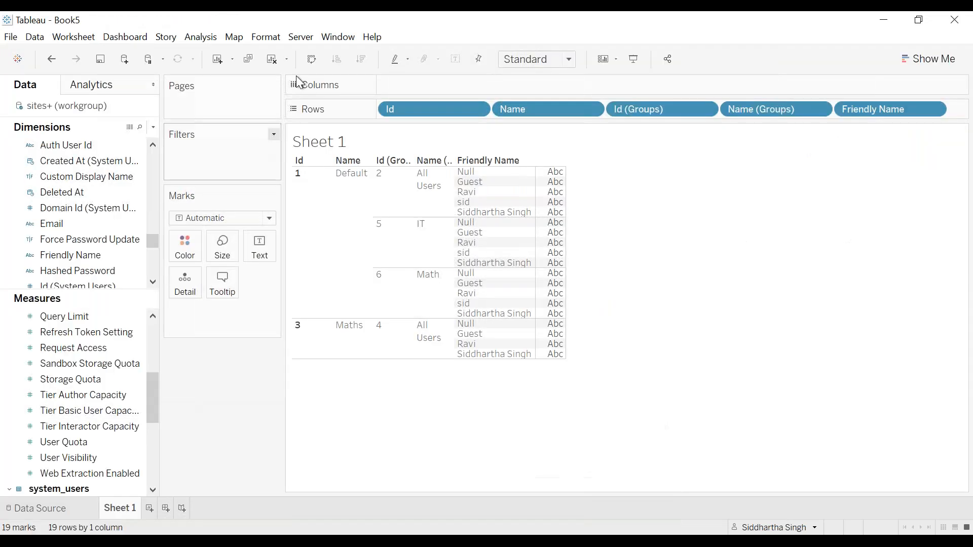
left_click(301, 37)
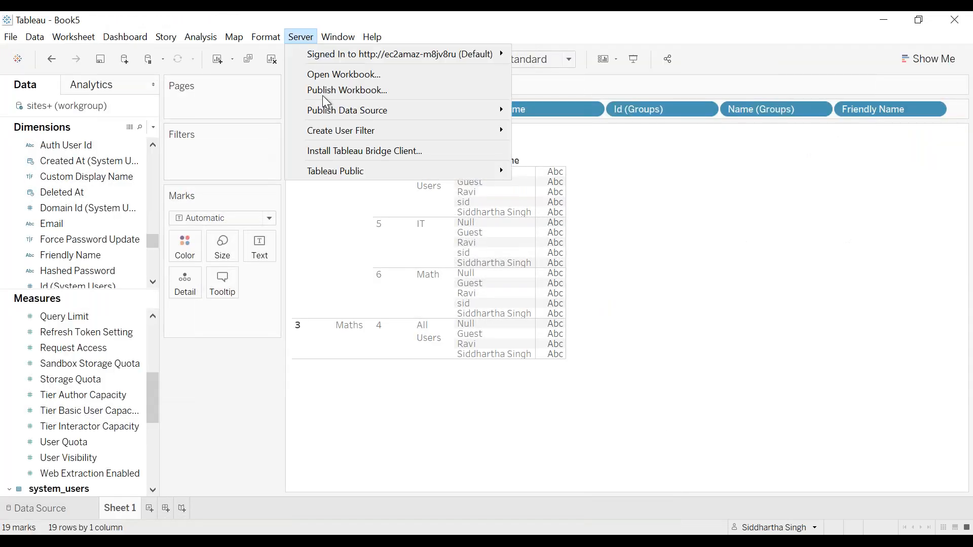
left_click(360, 90)
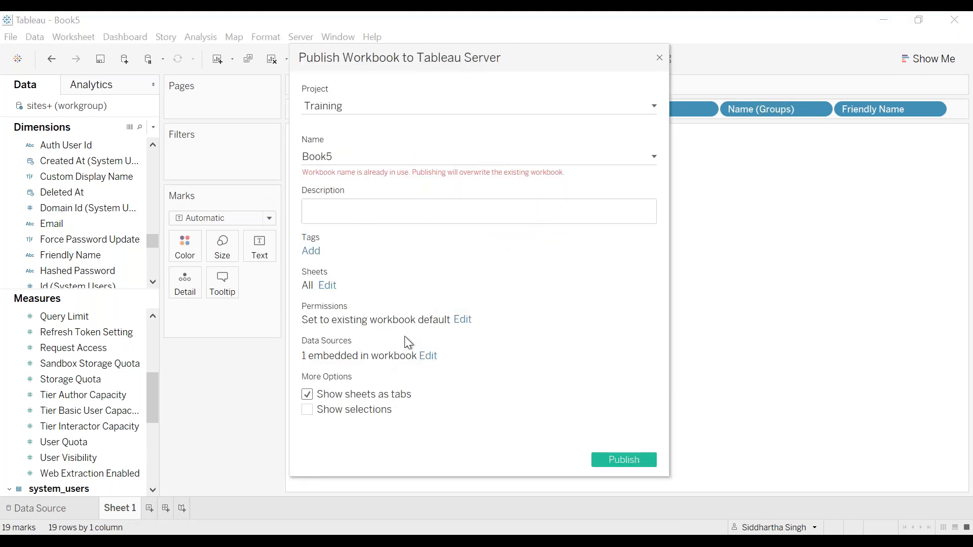
left_click(433, 352)
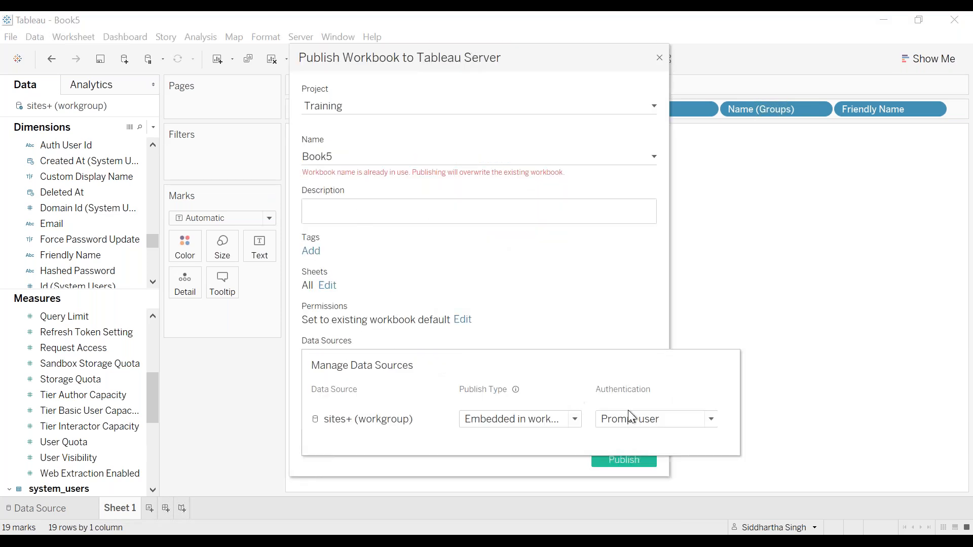
left_click(640, 420)
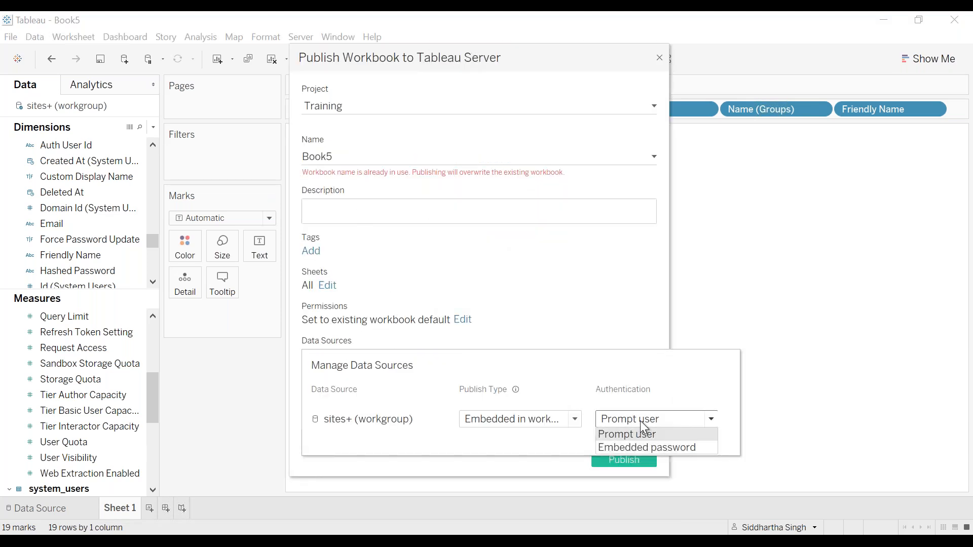
left_click(659, 447)
left_click(617, 302)
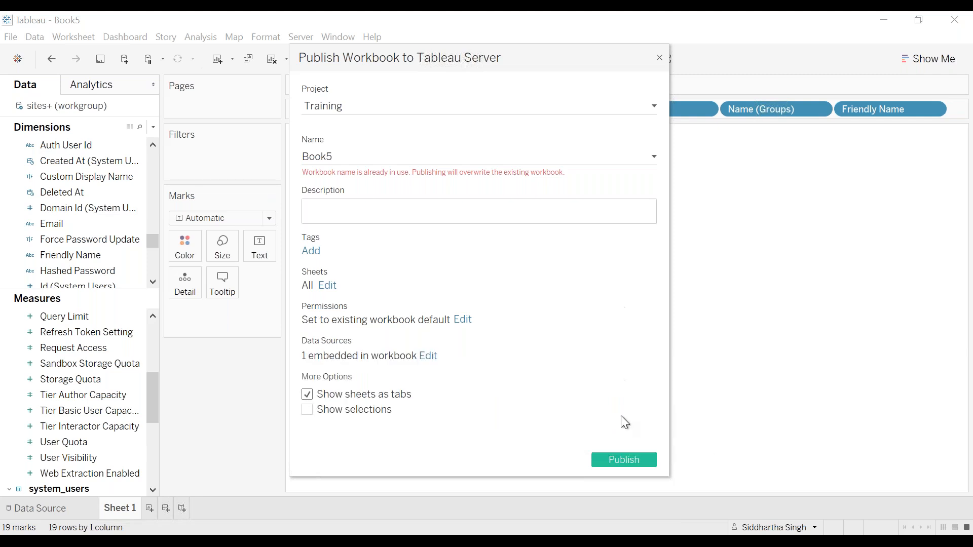
Publish Book5 to the Training project, overwriting the existing workbook, and open the published Sheet 1 view
left_click(631, 458)
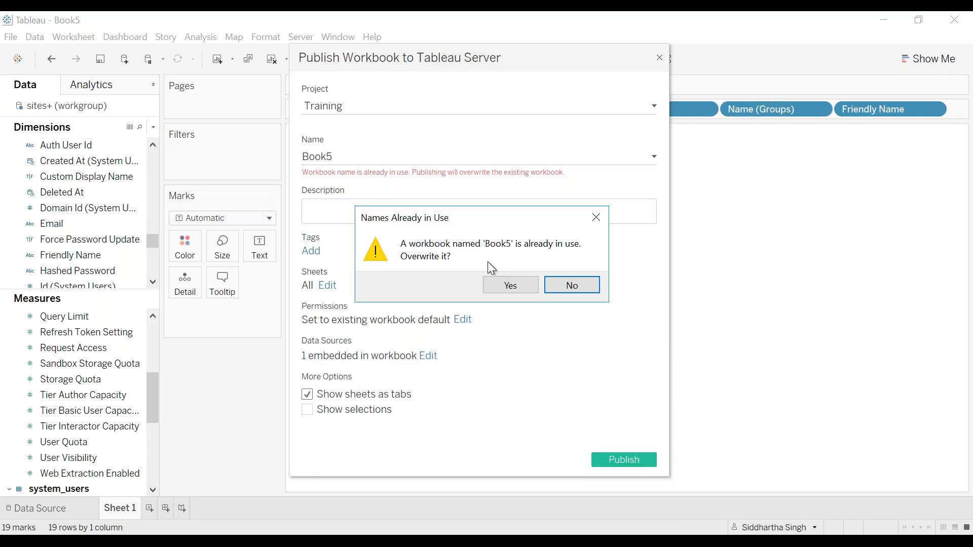
left_click(507, 285)
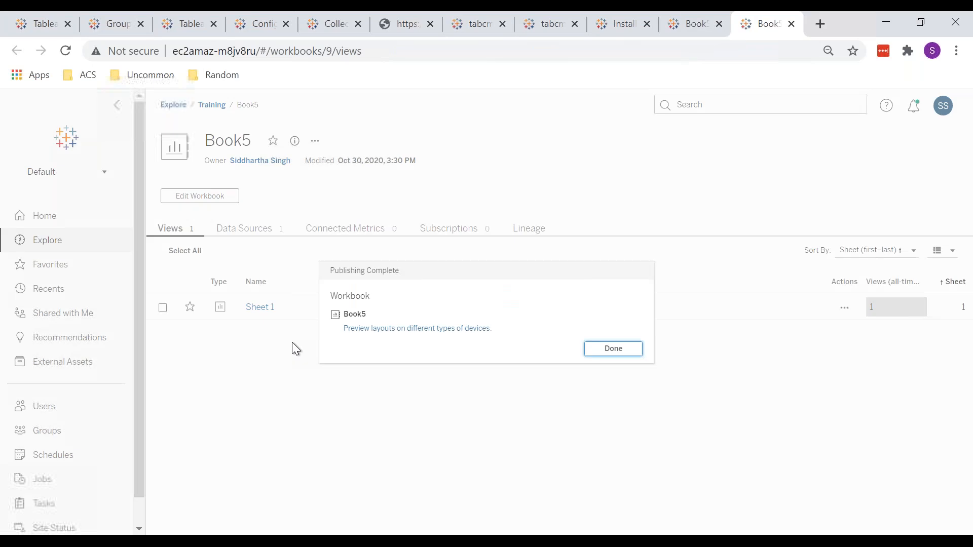
left_click(614, 349)
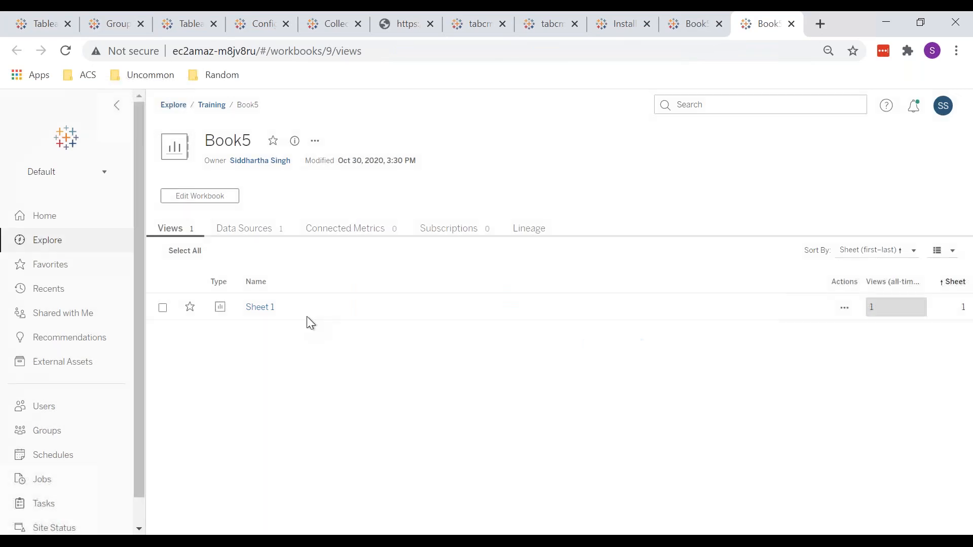
left_click(261, 308)
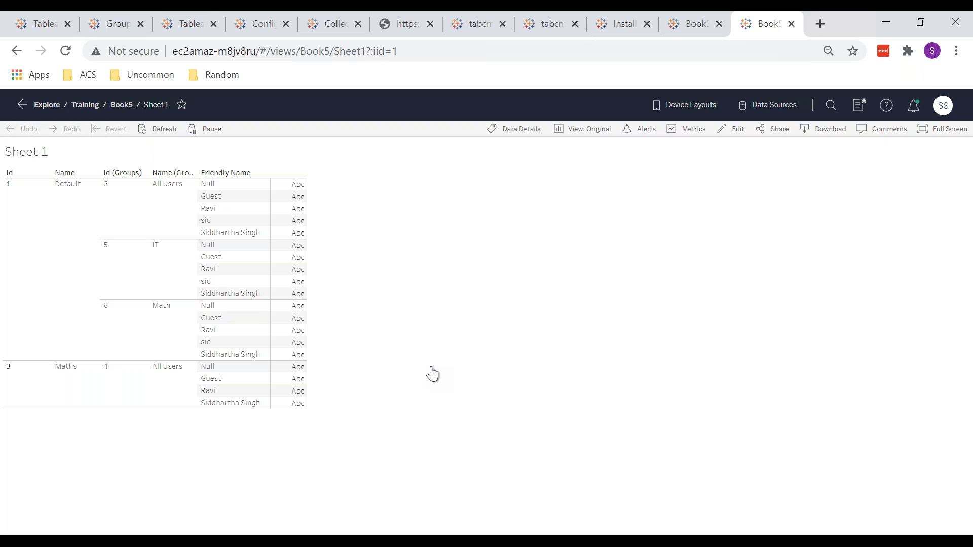
Examine the Default site's user list on Tableau Server and return to the published Sheet 1 to compare the names
left_click(118, 26)
left_click(73, 392)
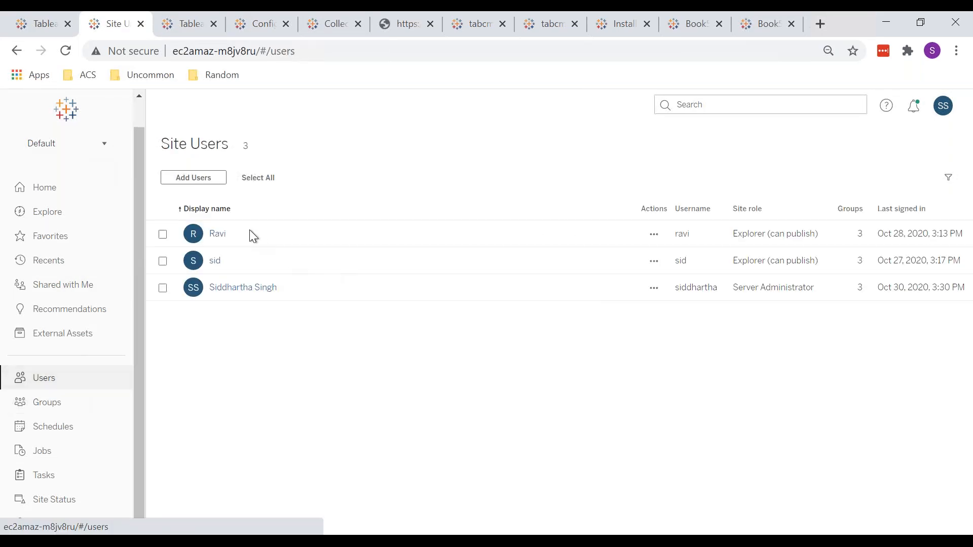
double_click(235, 234)
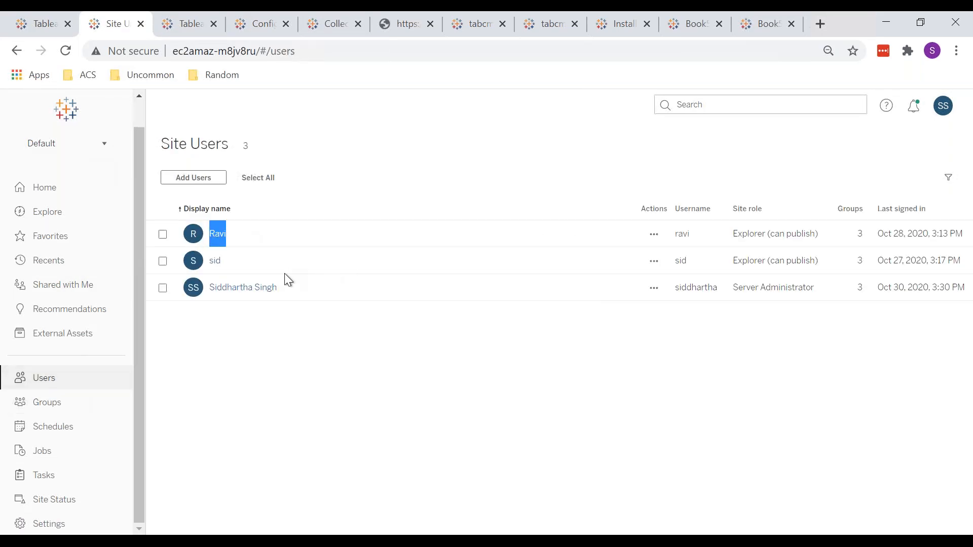
left_click_drag(304, 287, 185, 219)
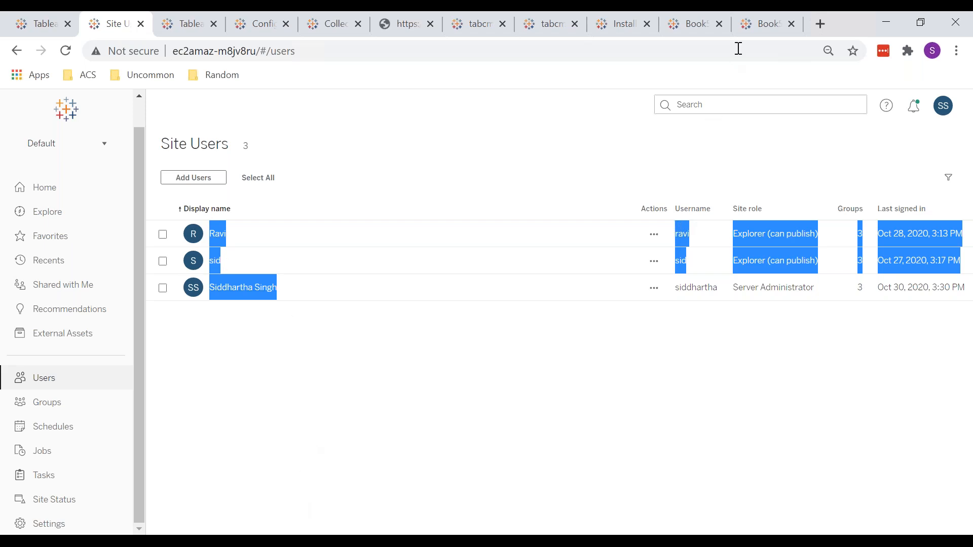
left_click(757, 25)
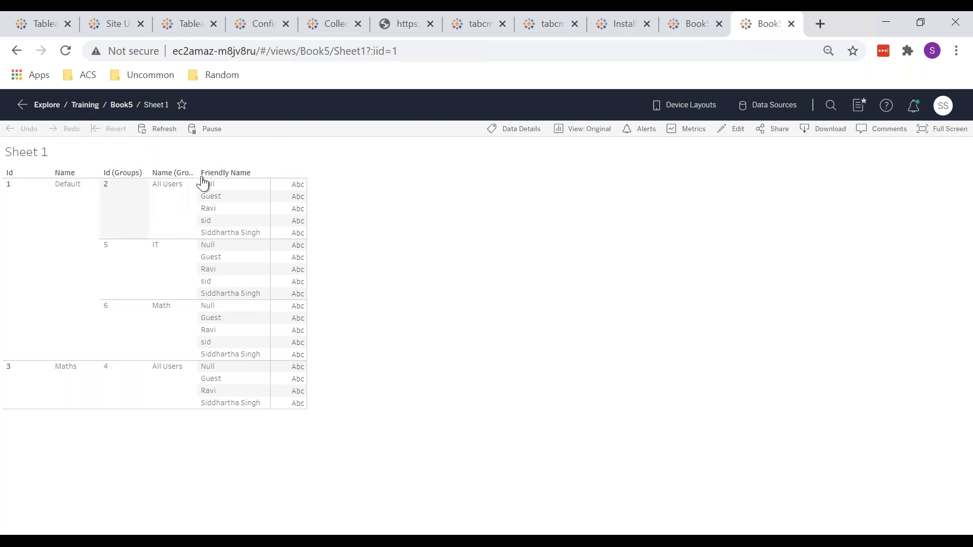
Select the first Guest row in the published Sheet 1 and download the view as an Excel crosstab
left_click(238, 200)
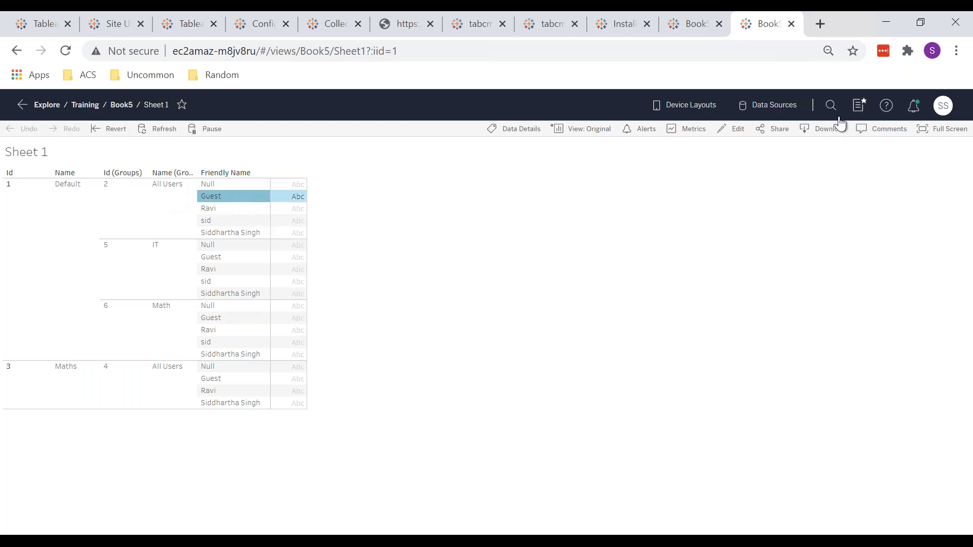
left_click(826, 133)
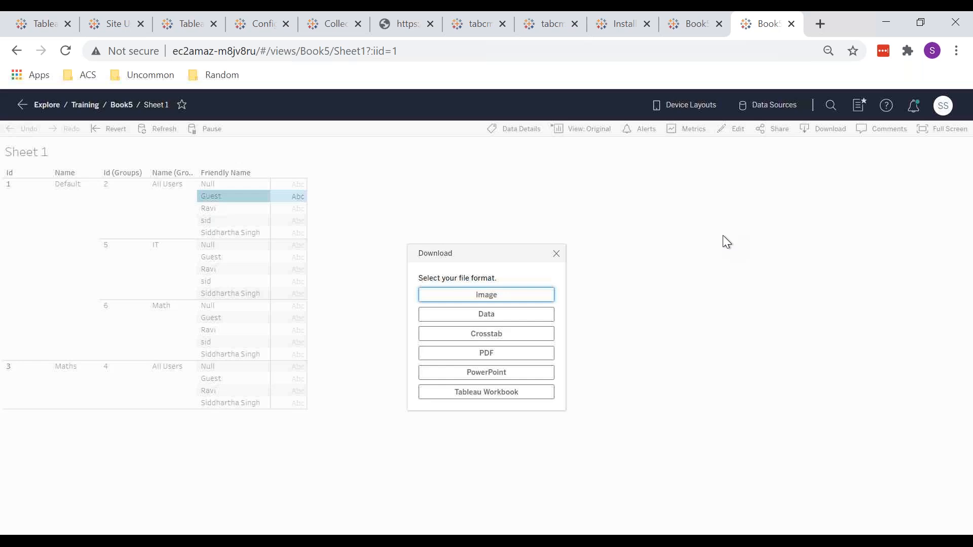
left_click(505, 334)
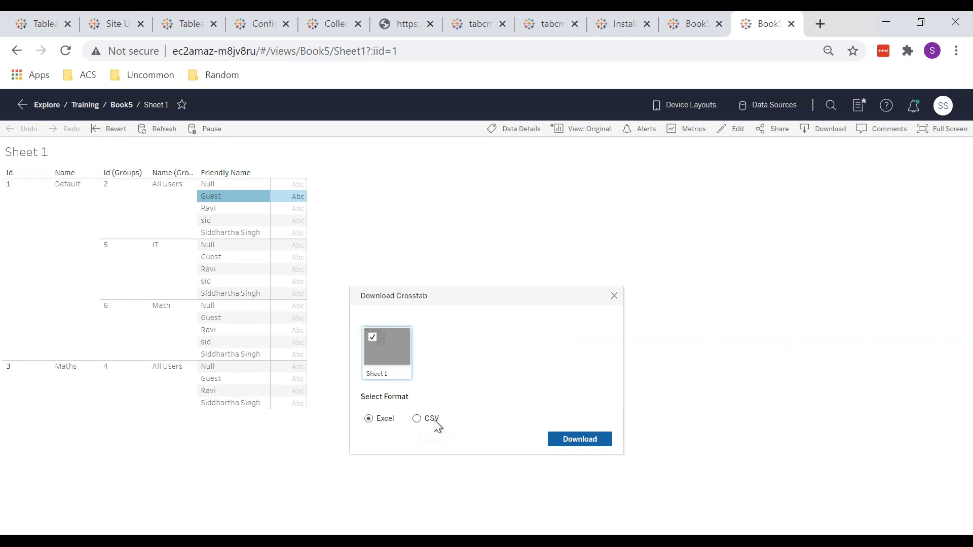
left_click(581, 441)
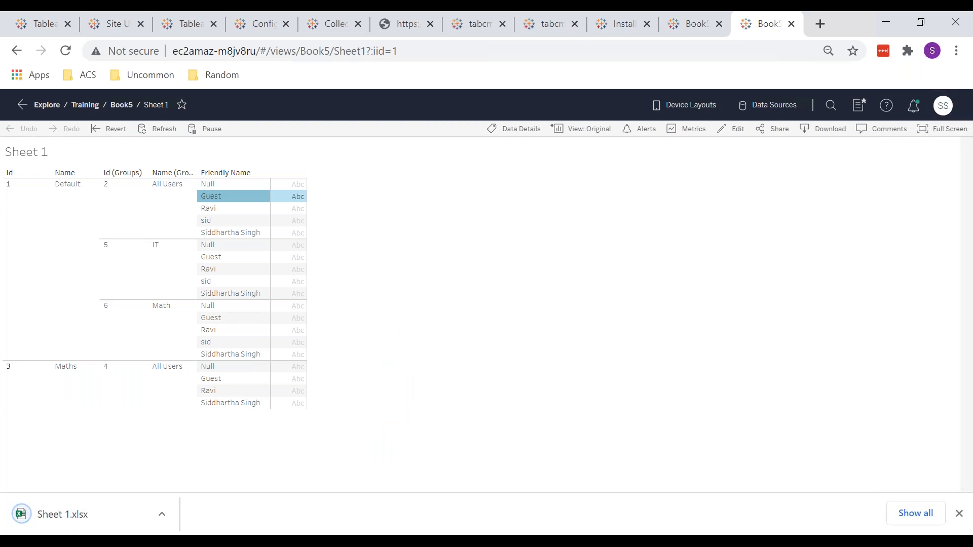
Open the downloaded Sheet 1.xlsx in Excel, select the whole exported table and enable editing of the file
left_click(81, 513)
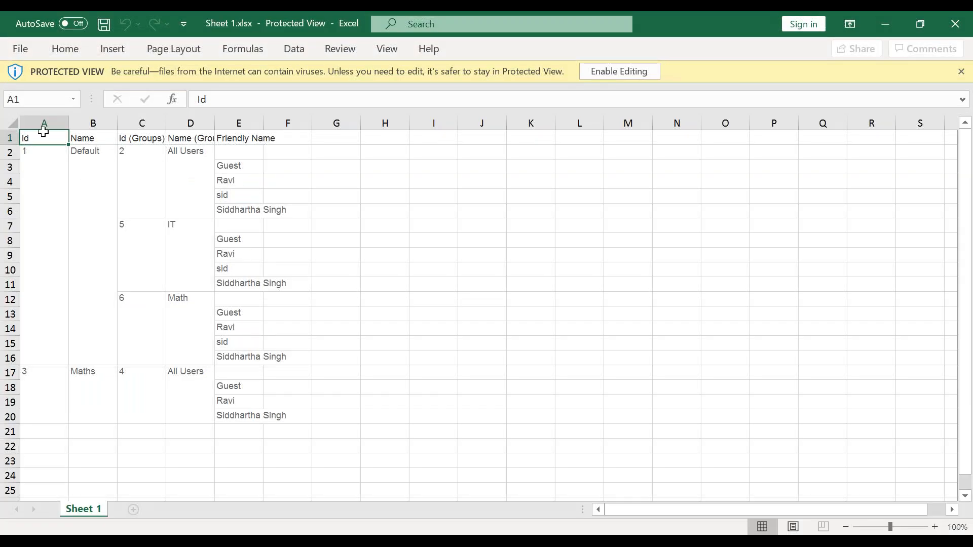
left_click_drag(44, 138, 267, 401)
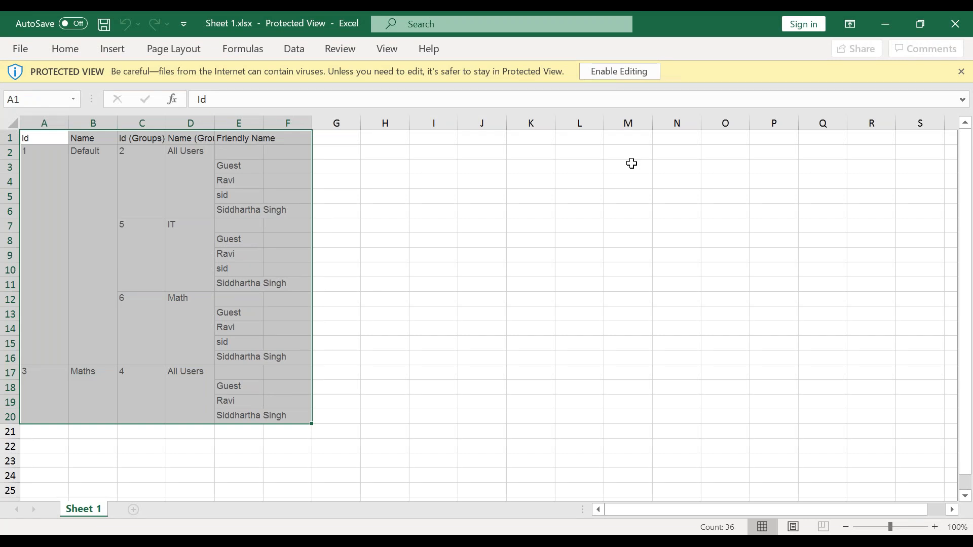
left_click(594, 74)
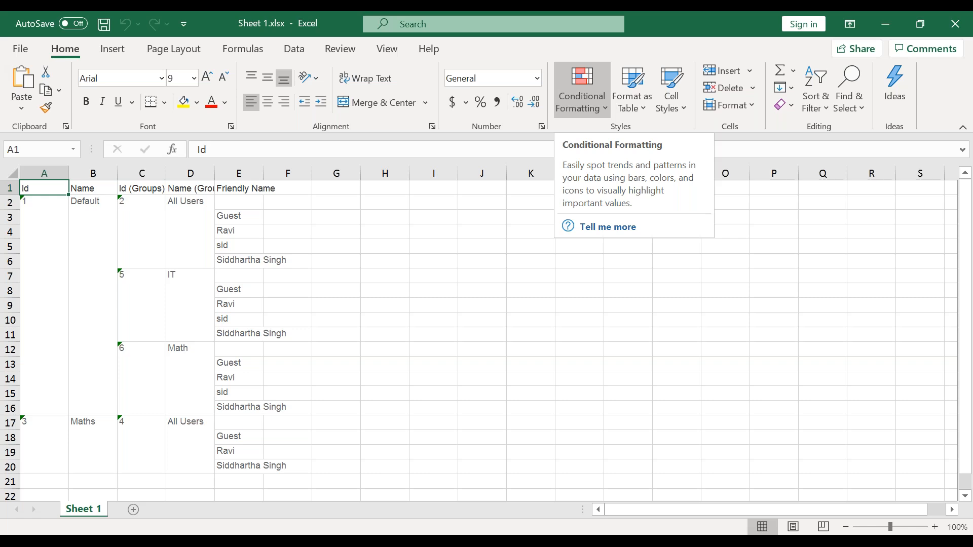
Switch back to Tableau Server in Chrome, go to the Tableau data dictionary 2020.1 page and reload it
mouse_move(185, 543)
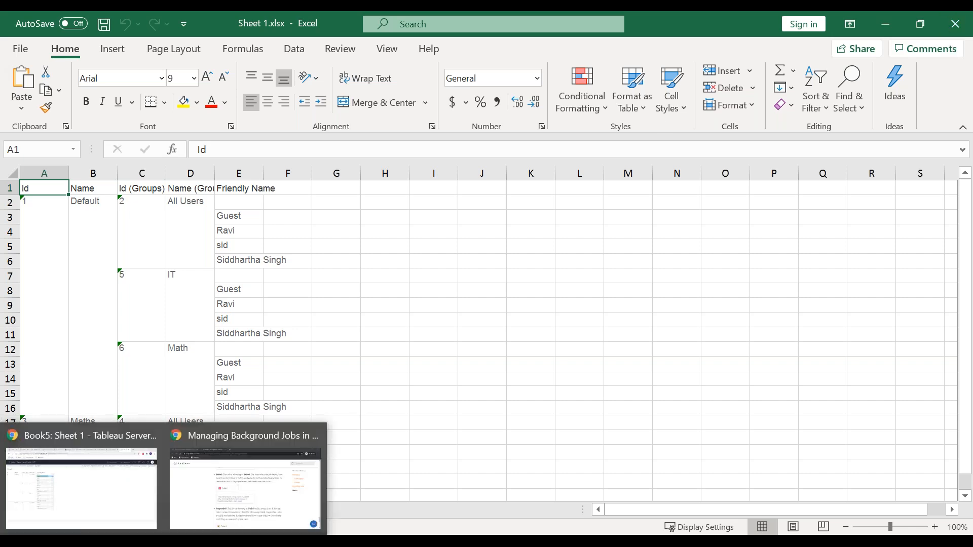
left_click(101, 495)
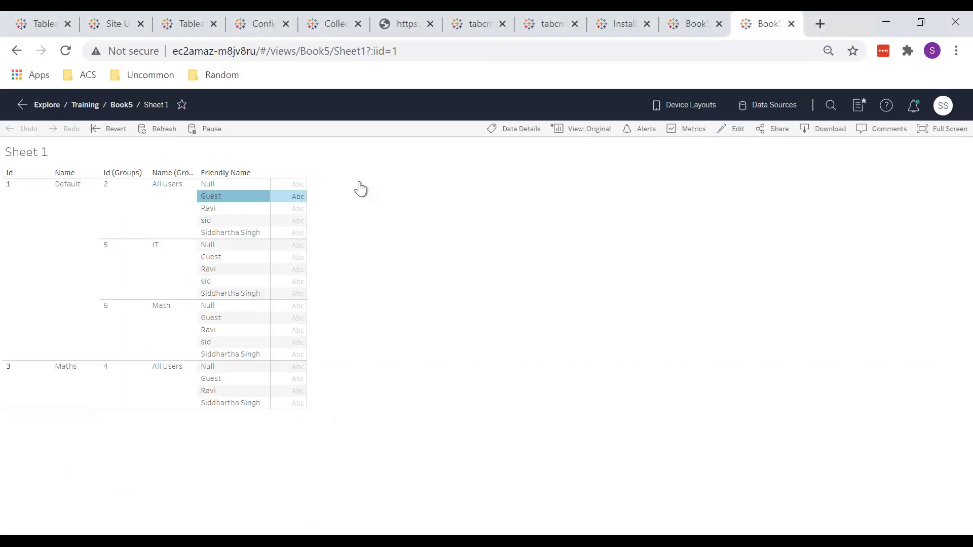
key("ctrl+Page_Up")
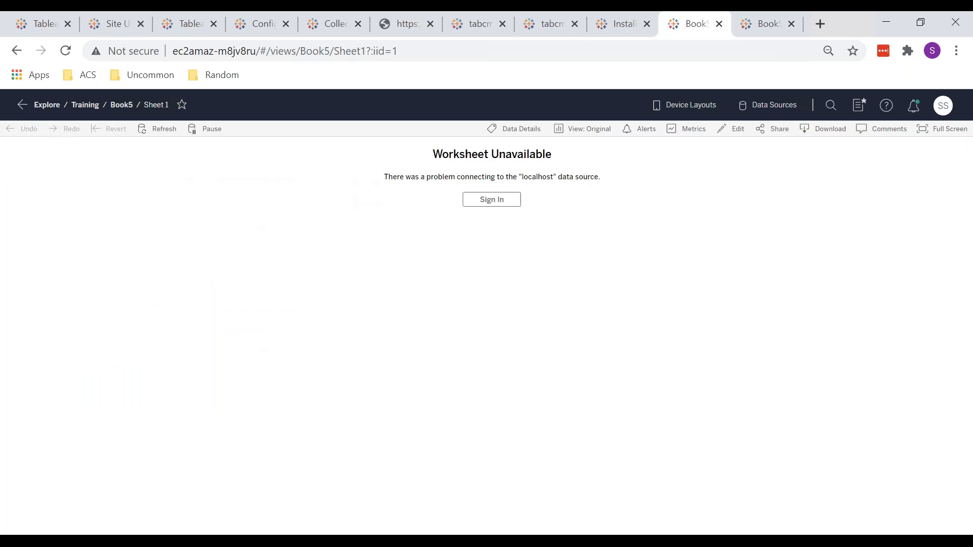
key("ctrl+Page_Up")
key("ctrl+Page_Up")
key("ctrl+Page_Up")
key("ctrl+Page_Up")
key("ctrl+Page_Up")
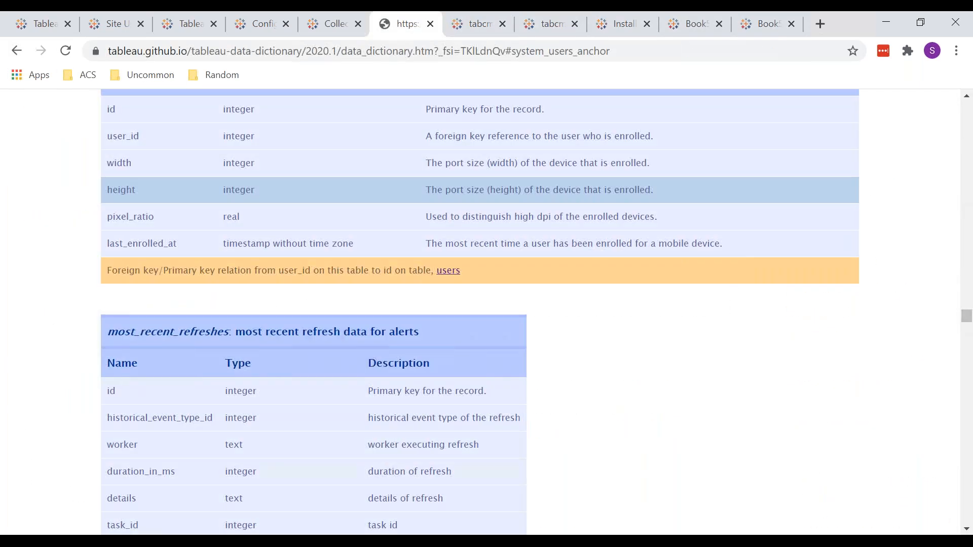
key("ctrl+Page_Down")
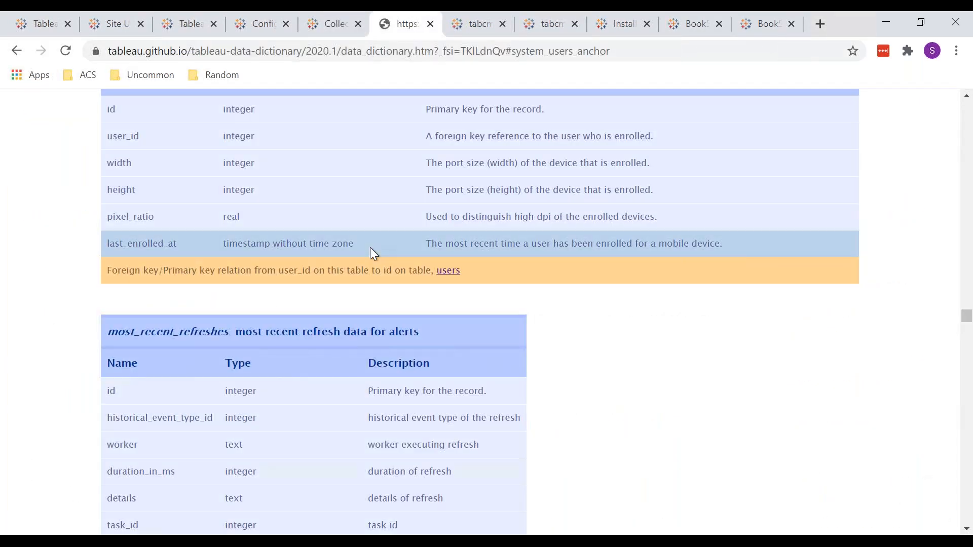
scroll(370, 247, "up", 2)
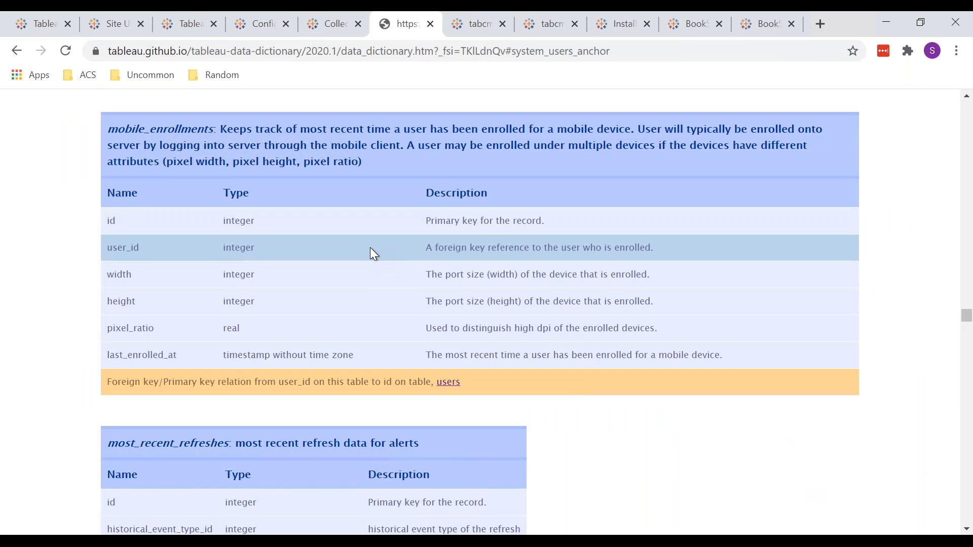
key("F5")
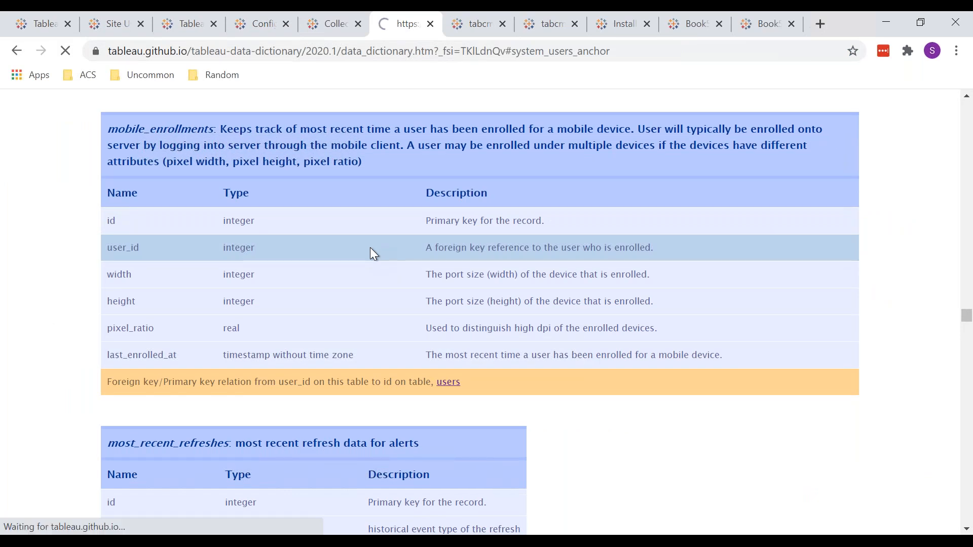
Try searching the data dictionary page for "last_lo" and clear the search term
key("ctrl+f")
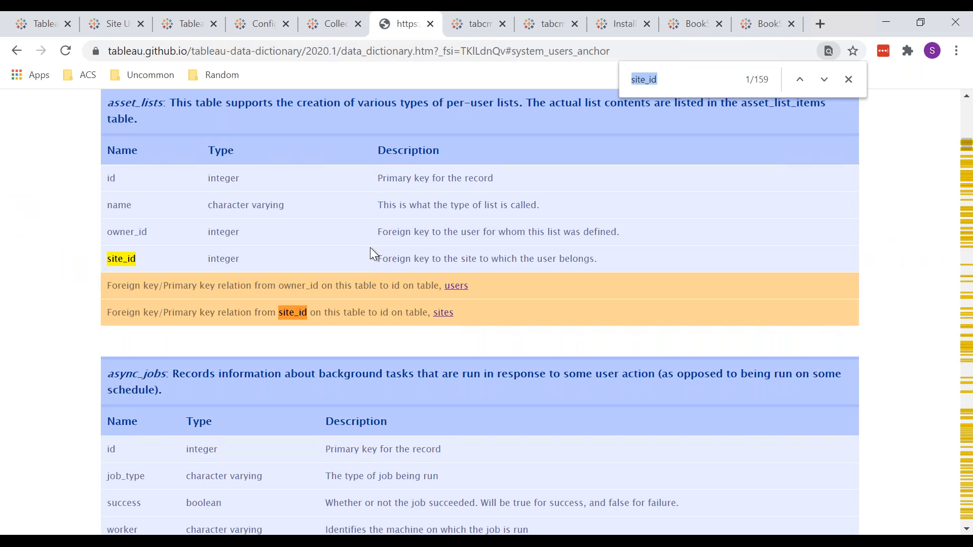
type("la")
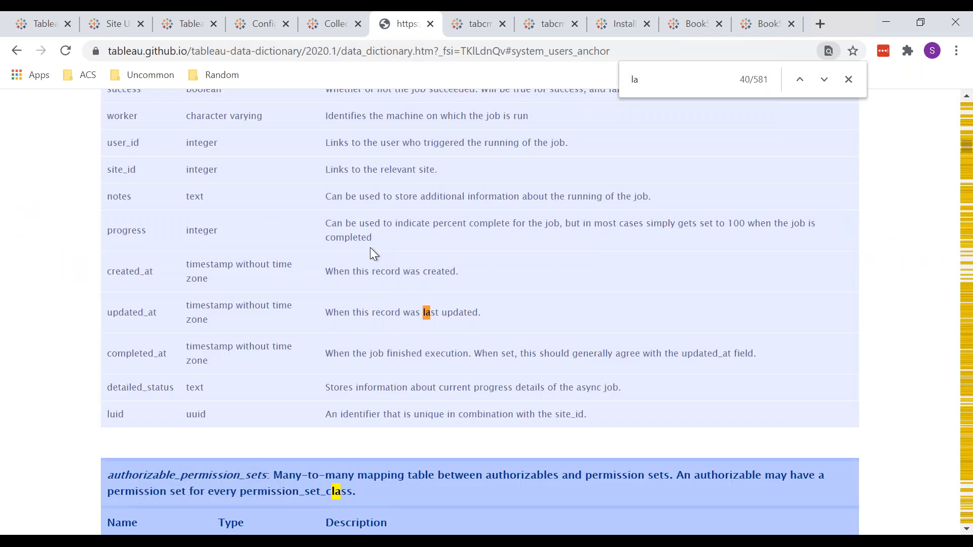
type("t_login")
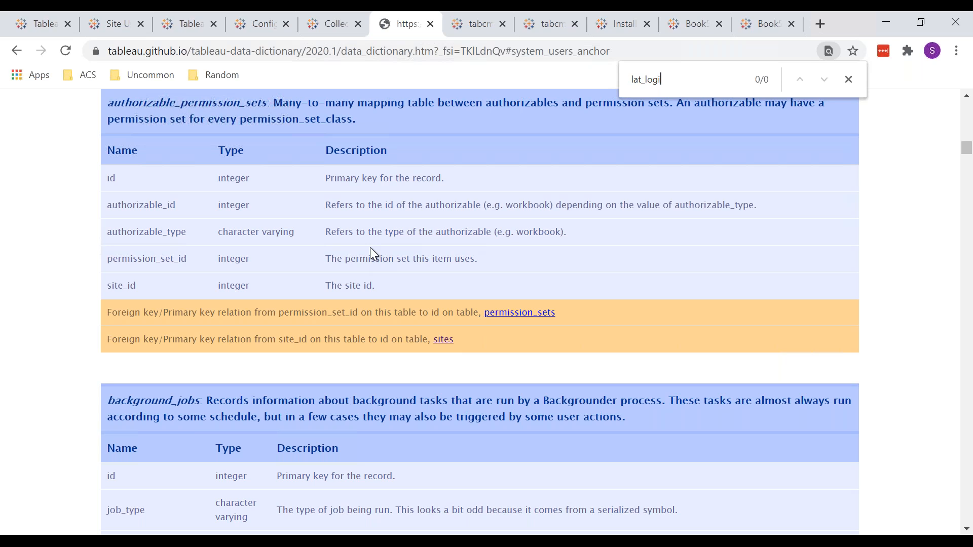
key("BackSpace")
key("BackSpace")
key("BackSpace")
key("BackSpace")
key("BackSpace")
key("BackSpace")
key("BackSpace")
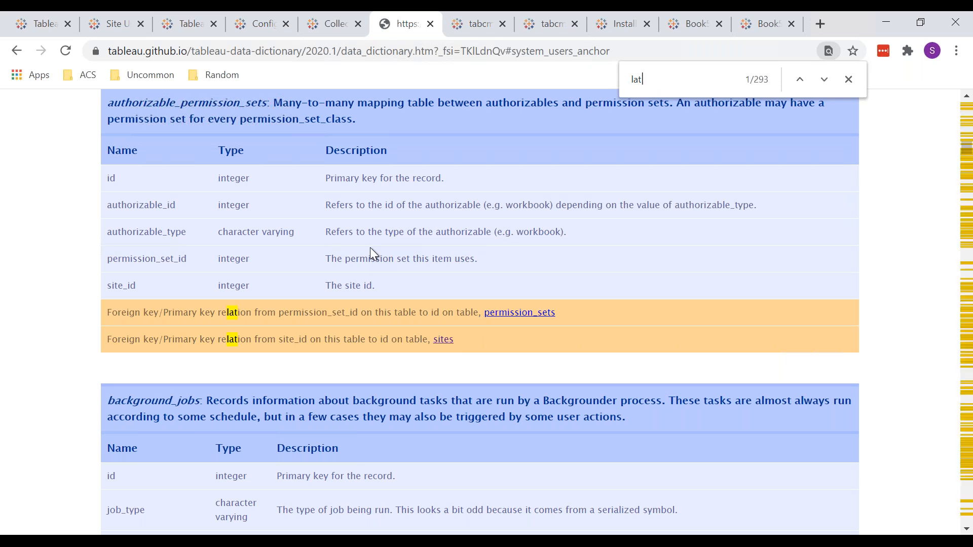
type("s")
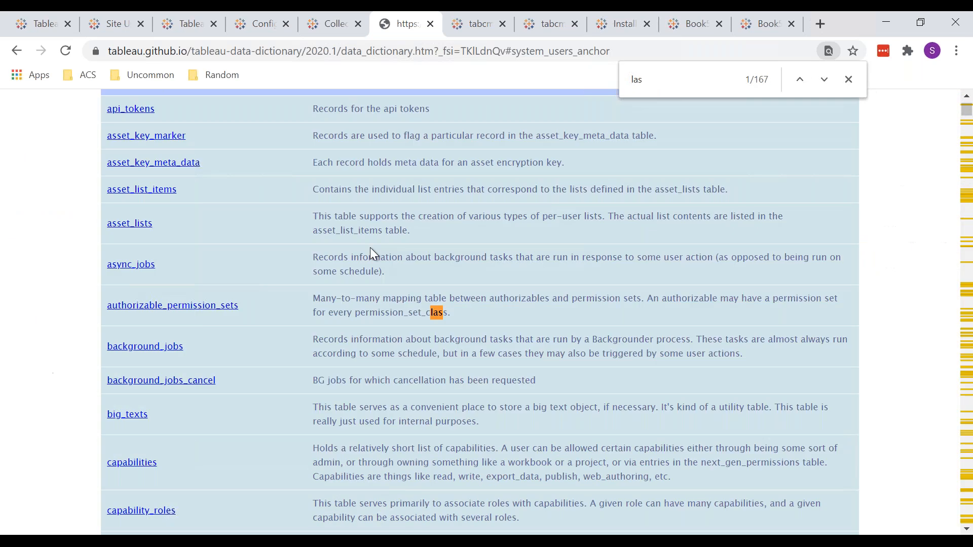
type("t_lo")
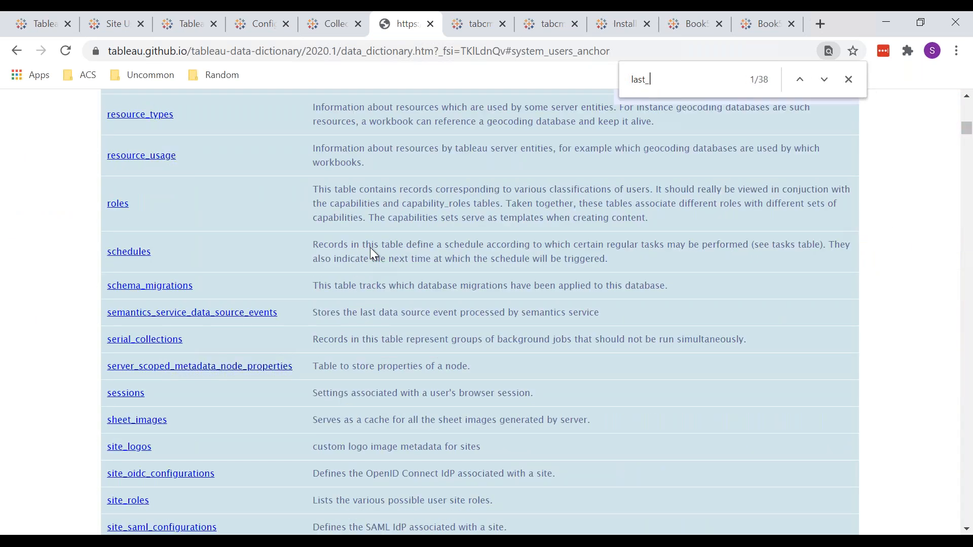
key("BackSpace")
key("BackSpace")
key("BackSpace")
key("BackSpace")
key("BackSpace")
key("BackSpace")
key("BackSpace")
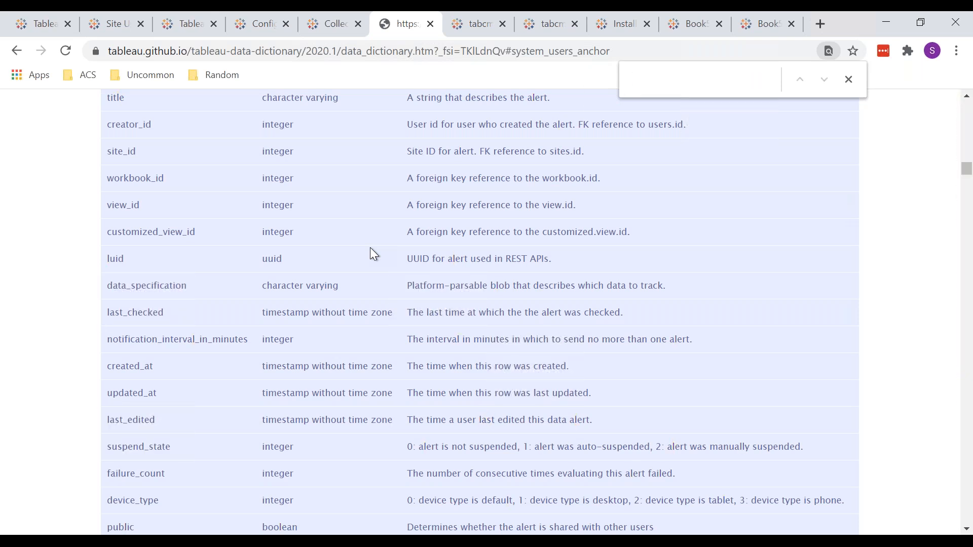
Search the data dictionary page for "login" and go through the matches to failed_login_attempts in the id__local_identity_stores table
type("o")
key("BackSpace")
type("login")
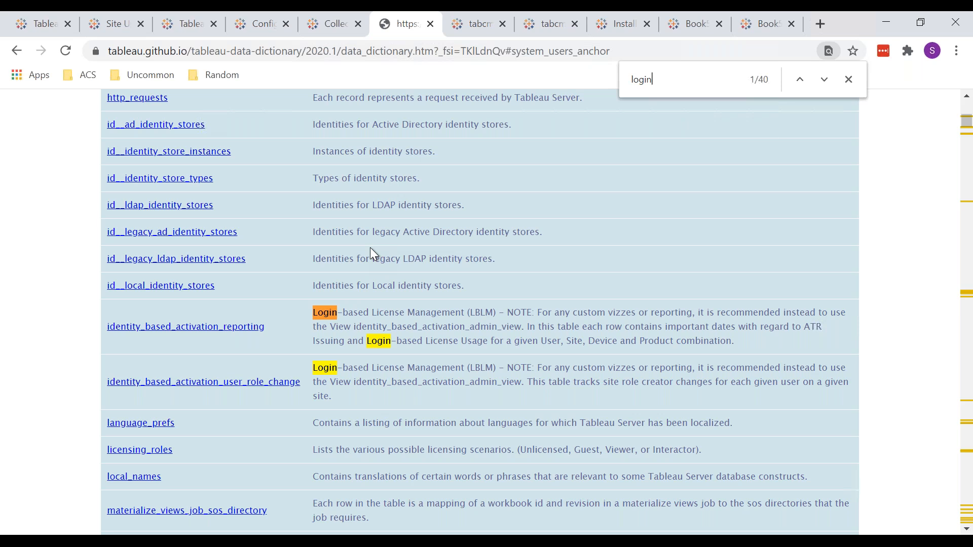
key("Return")
key("Return")
key("Return")
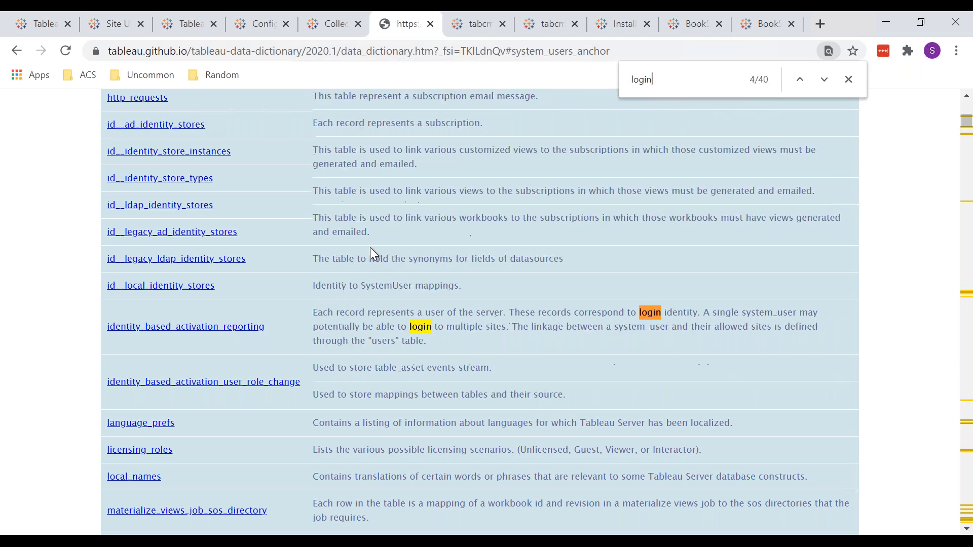
key("Return")
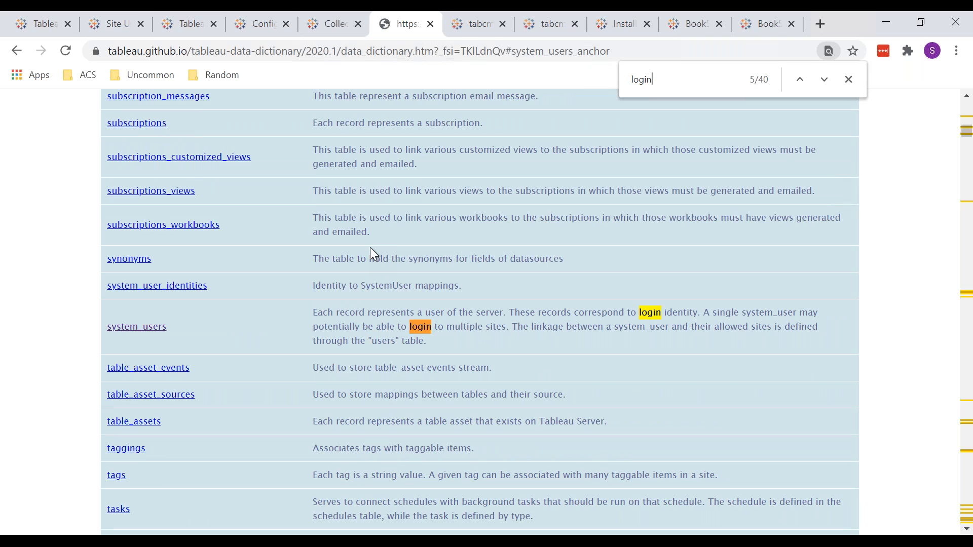
key("Return")
key("Return")
key("Return")
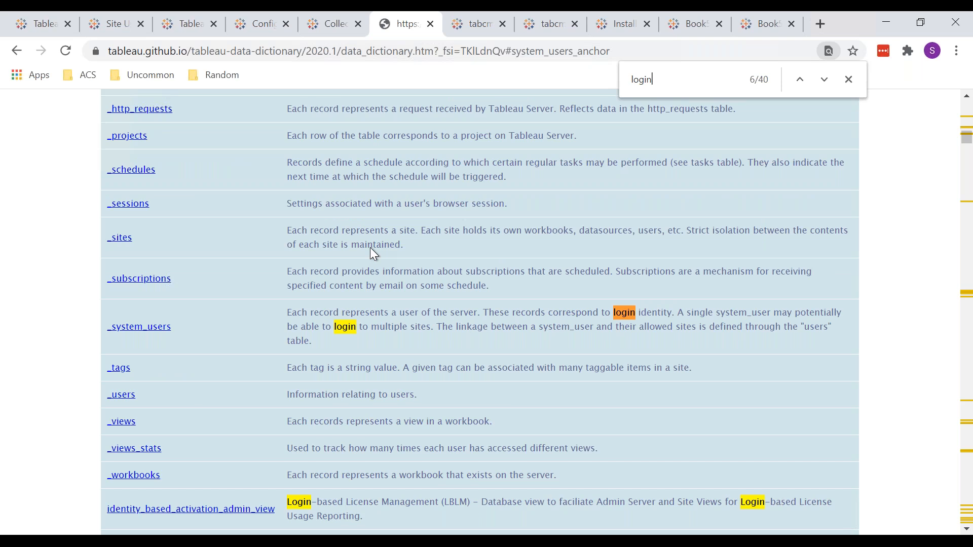
key("Return")
key("Return")
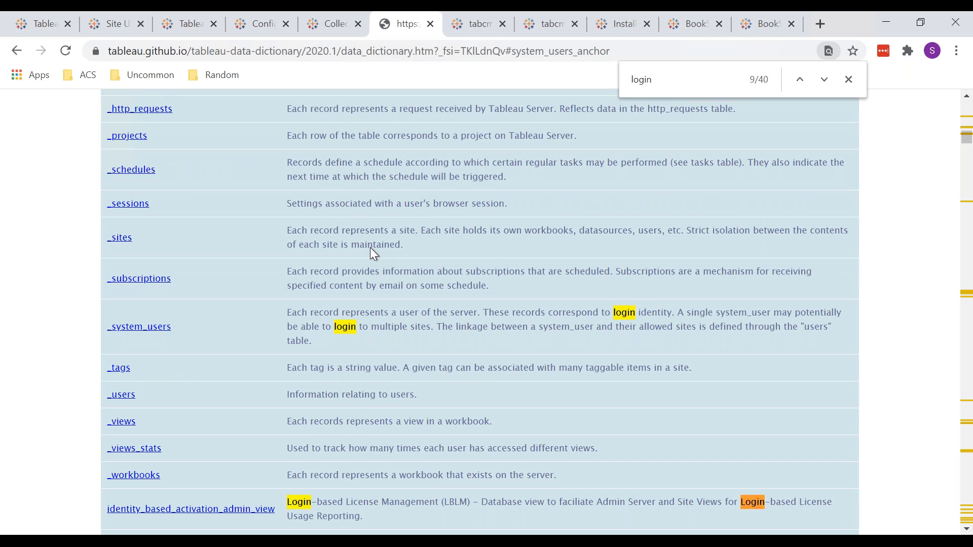
key("Return")
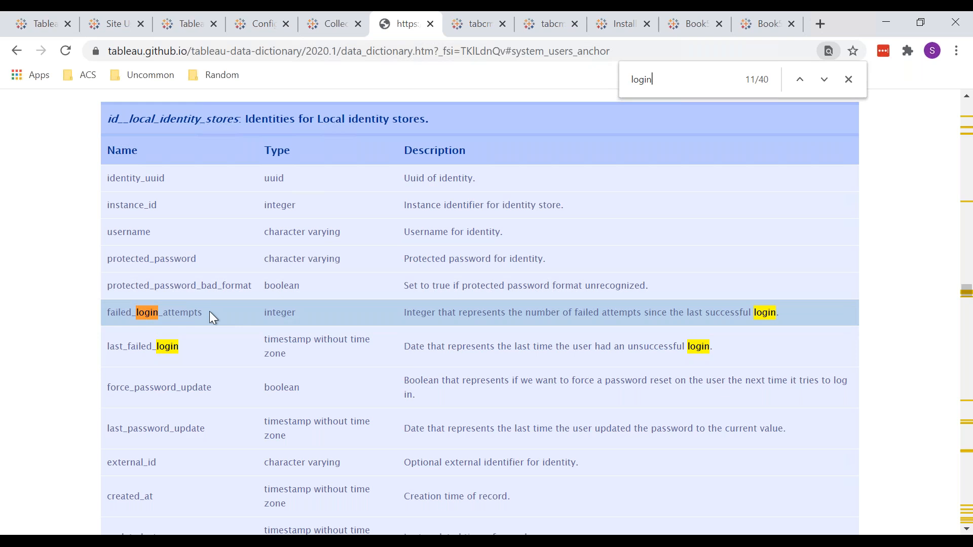
Examine the id__local_identity_stores table, including its failed_login_attempts and force_password_update columns, and continue to the identity_based_activation_reporting table
double_click(133, 312)
left_click_drag(133, 312, 140, 312)
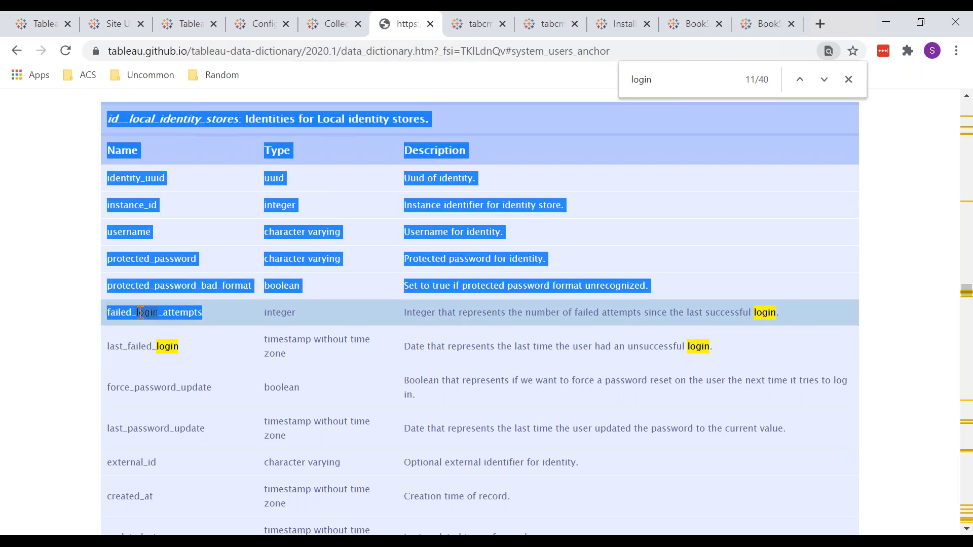
left_click(140, 312)
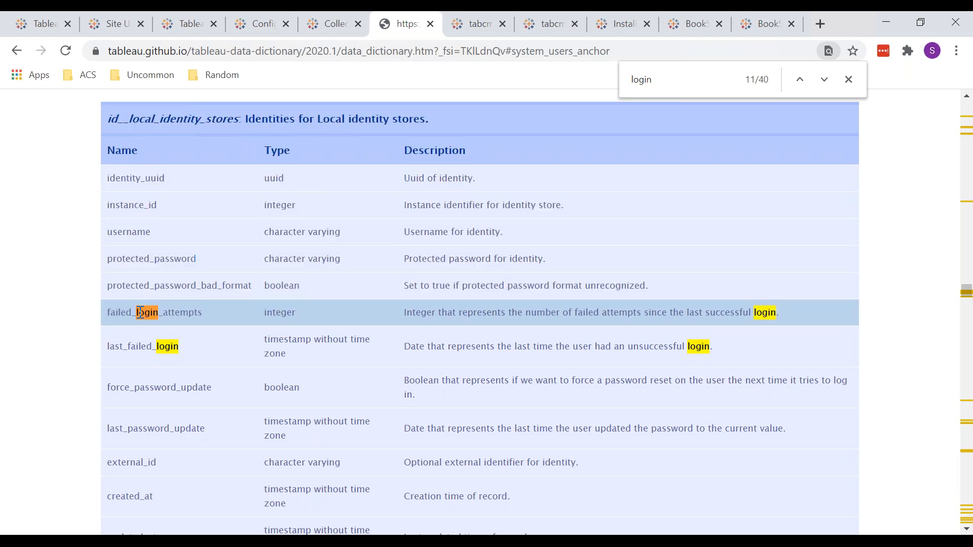
scroll(140, 313, "up", 1)
left_click_drag(107, 191, 241, 191)
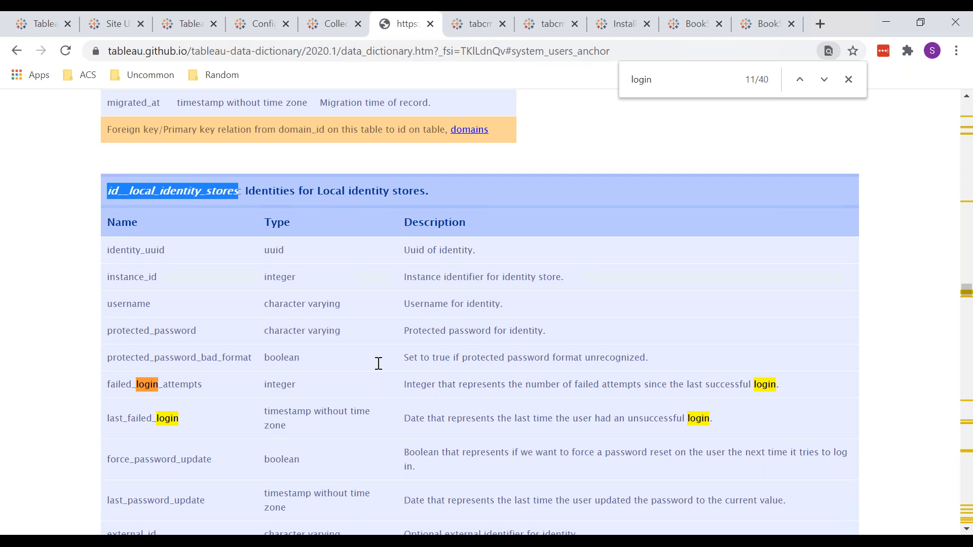
scroll(405, 359, "down", 1)
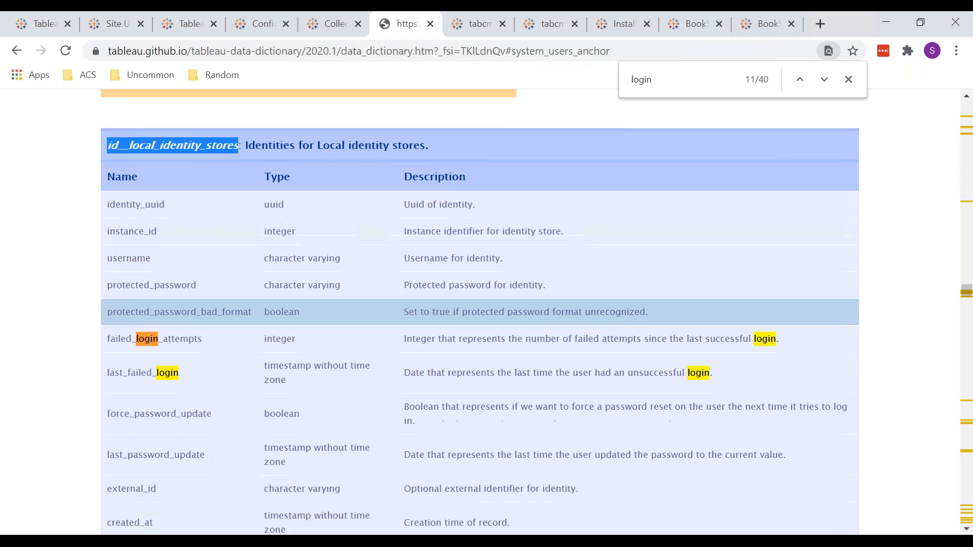
scroll(406, 360, "down", 3)
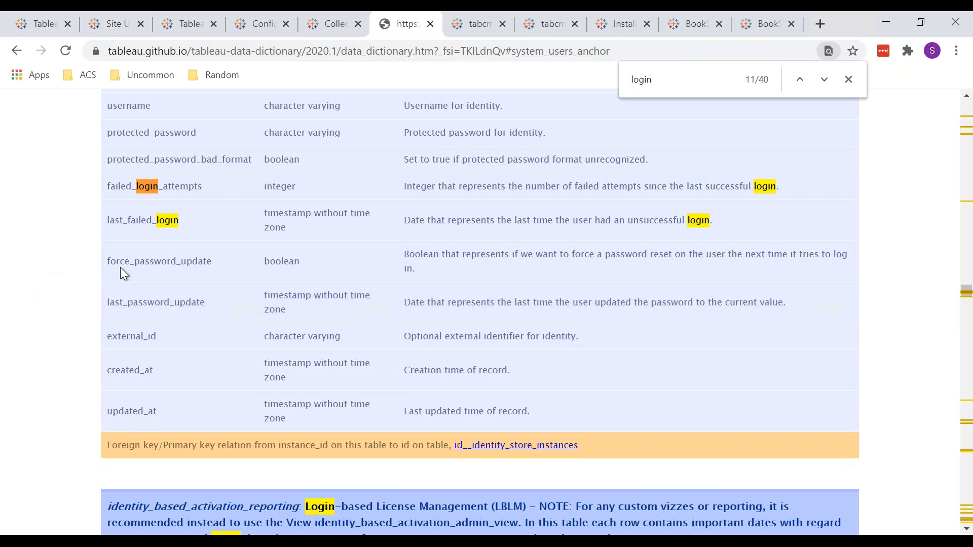
double_click(184, 260)
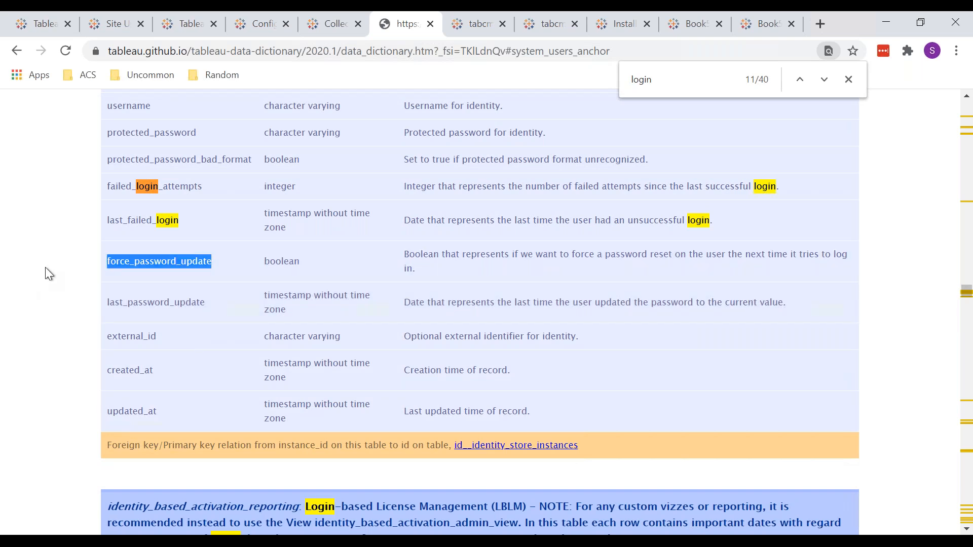
left_click(45, 268)
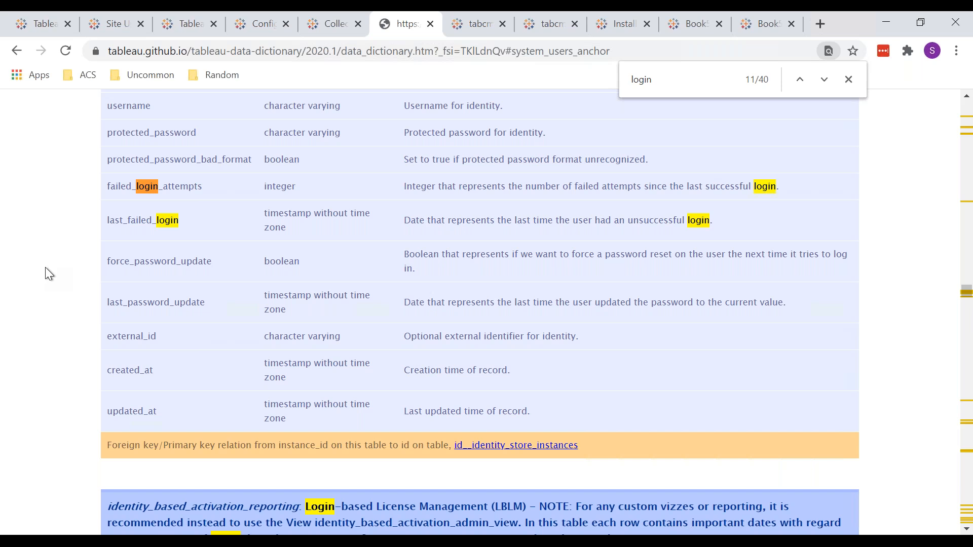
scroll(45, 267, "down", 7)
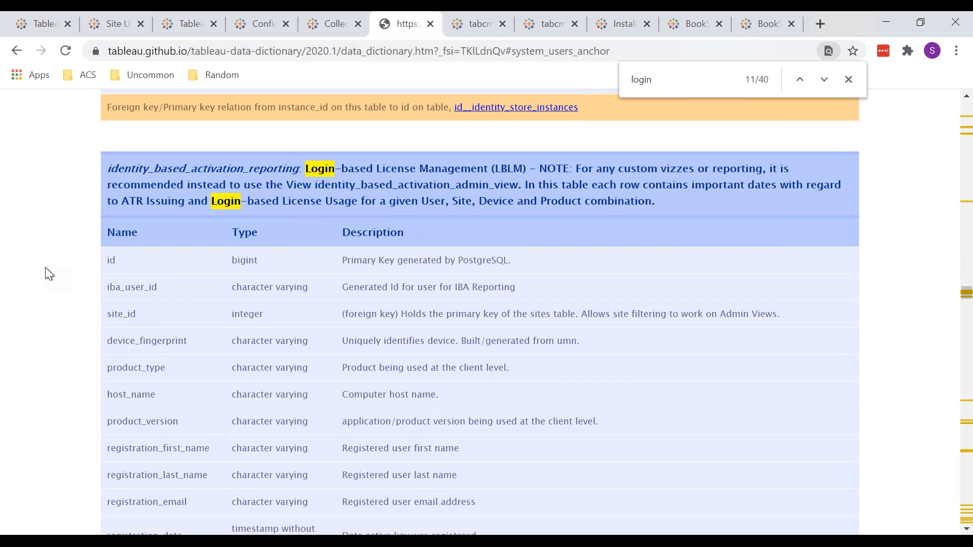
Examine the identity_based_activation_user_role_change table and its role assignment date columns, and close the page search
scroll(45, 267, "down", 20)
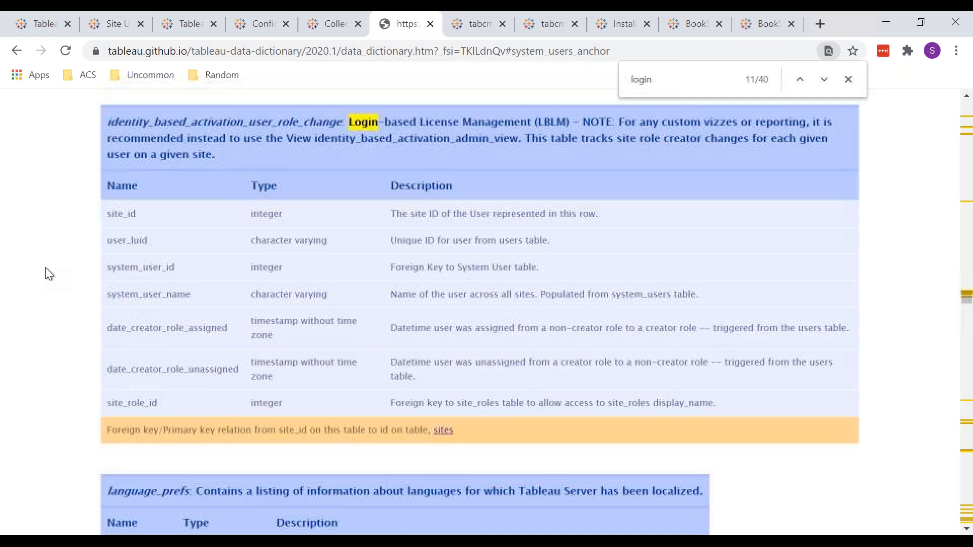
scroll(44, 266, "down", 5)
scroll(45, 267, "up", 4)
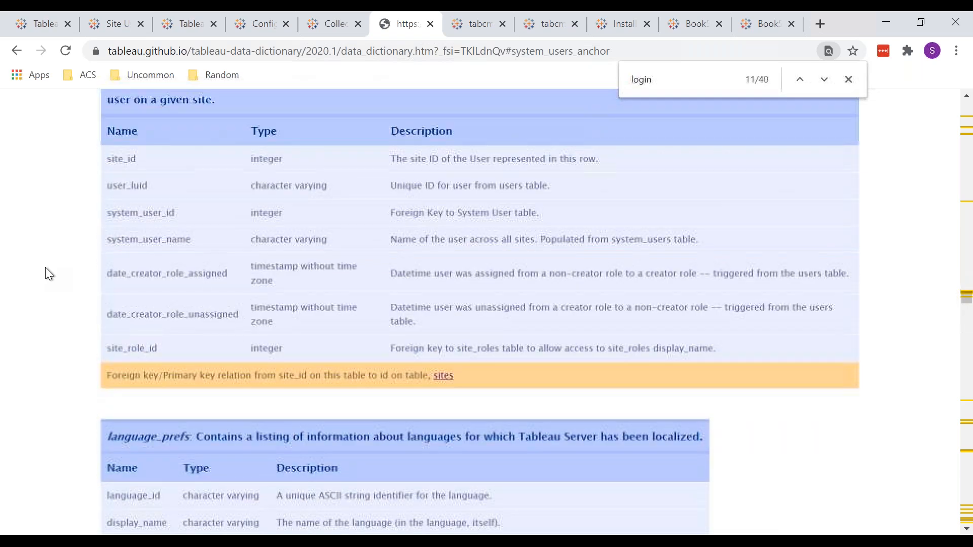
scroll(46, 271, "up", 1)
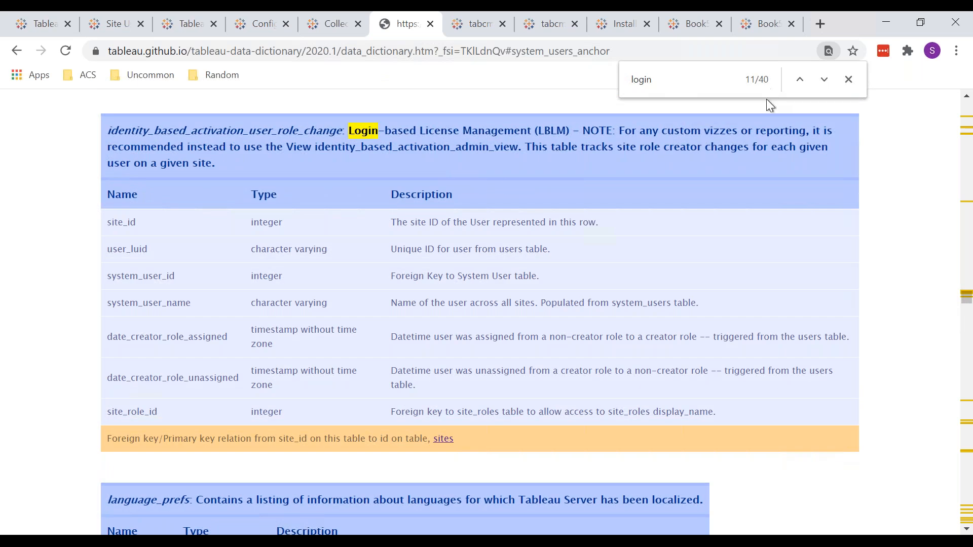
left_click(849, 79)
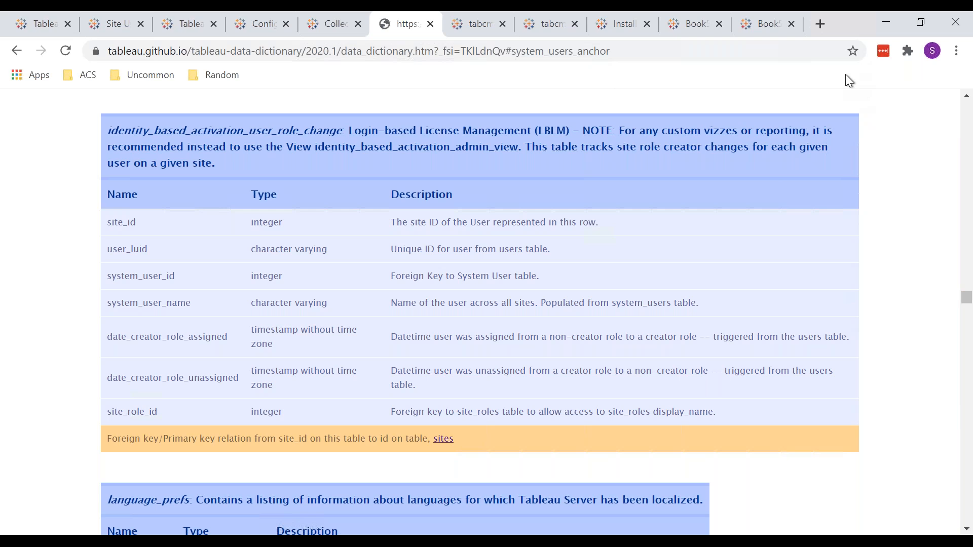
Search the data dictionary page for "pass" and examine the password columns in the id__local_identity_stores table
key("ctrl+f")
type("p")
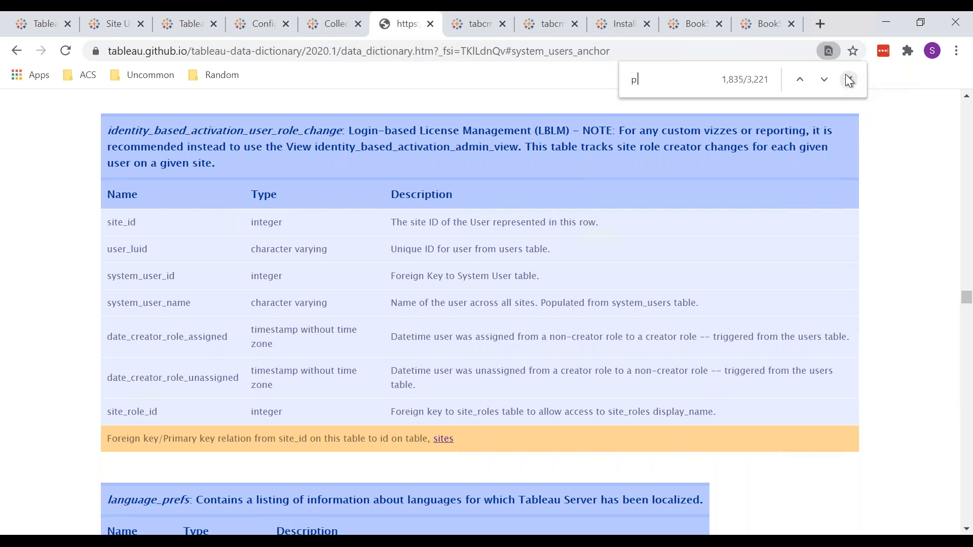
type("ass")
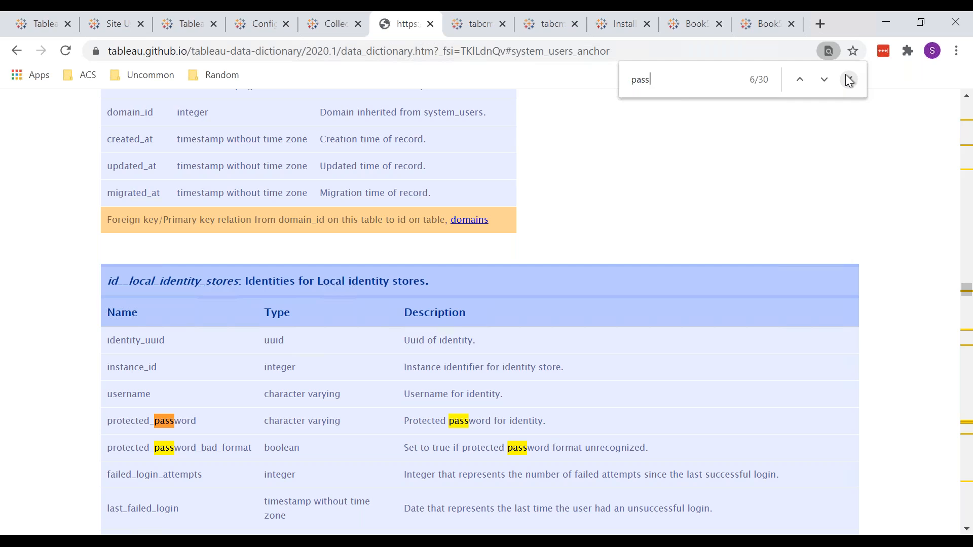
scroll(558, 339, "down", 3)
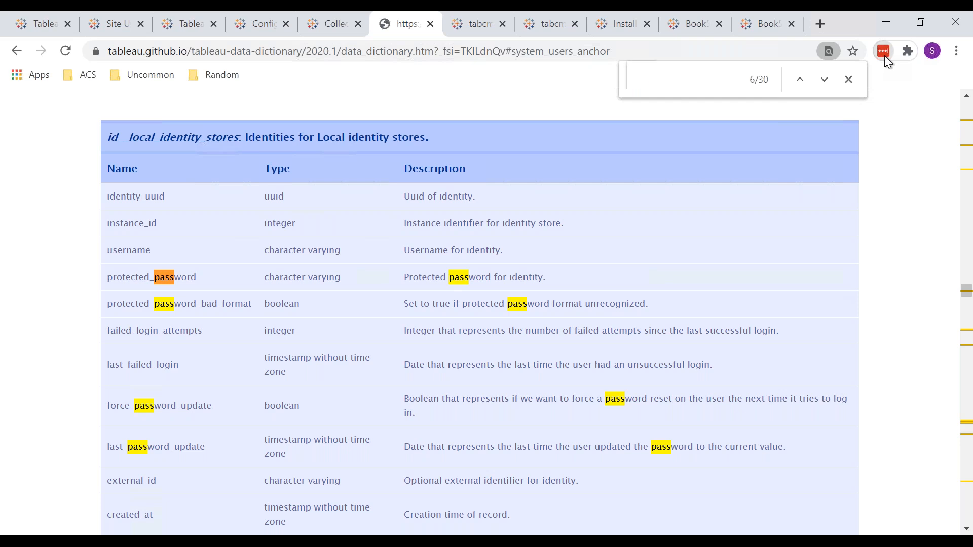
Show the copy options of a recently used LastPass entry, and close the vault list and the page search
left_click(884, 56)
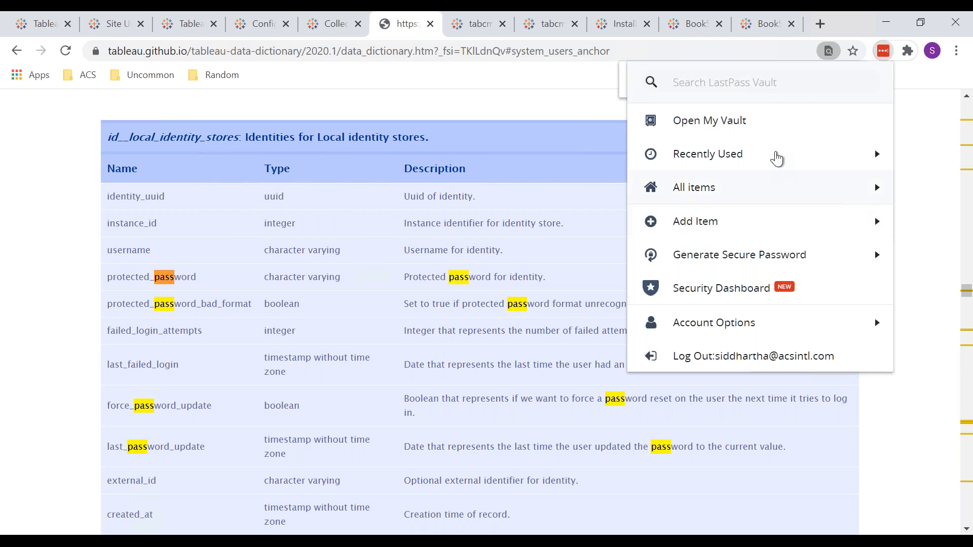
left_click(776, 158)
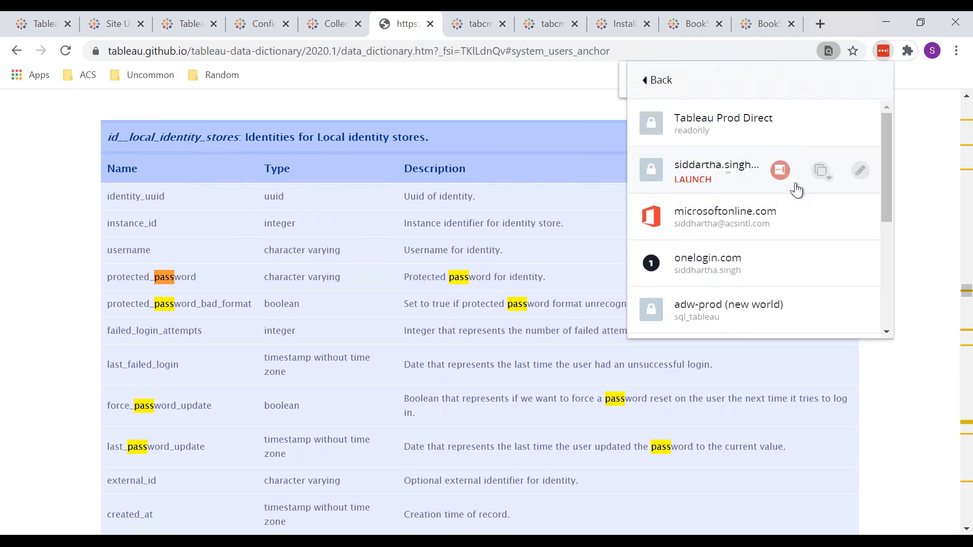
left_click(821, 172)
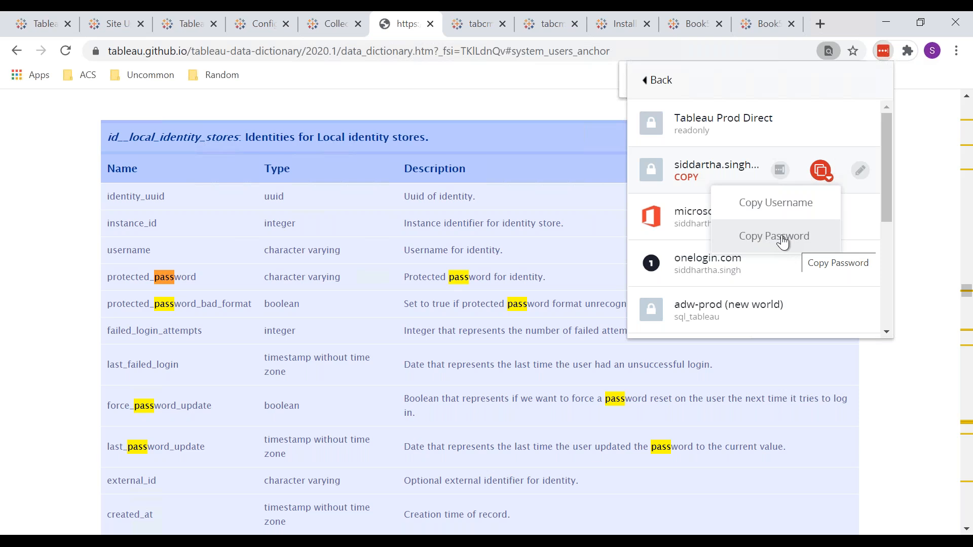
left_click(546, 88)
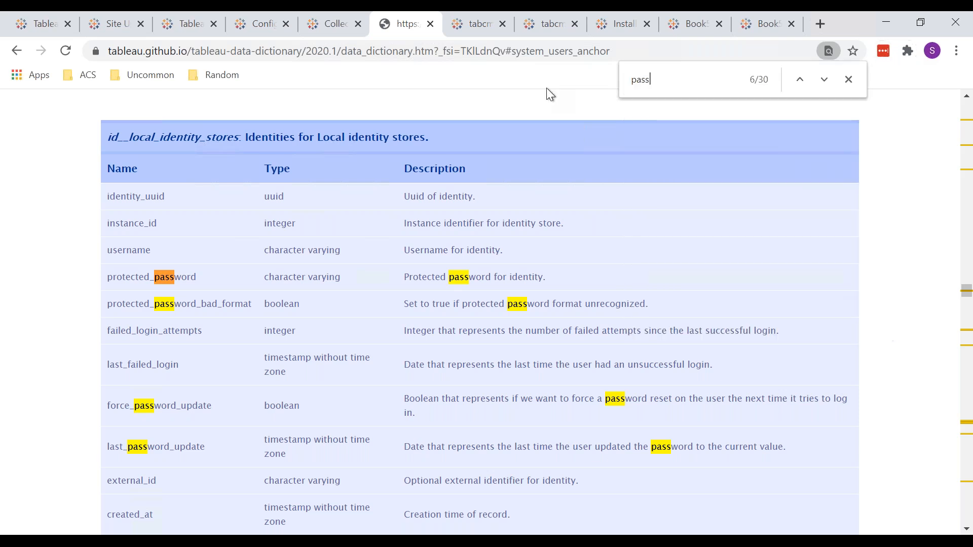
left_click(853, 79)
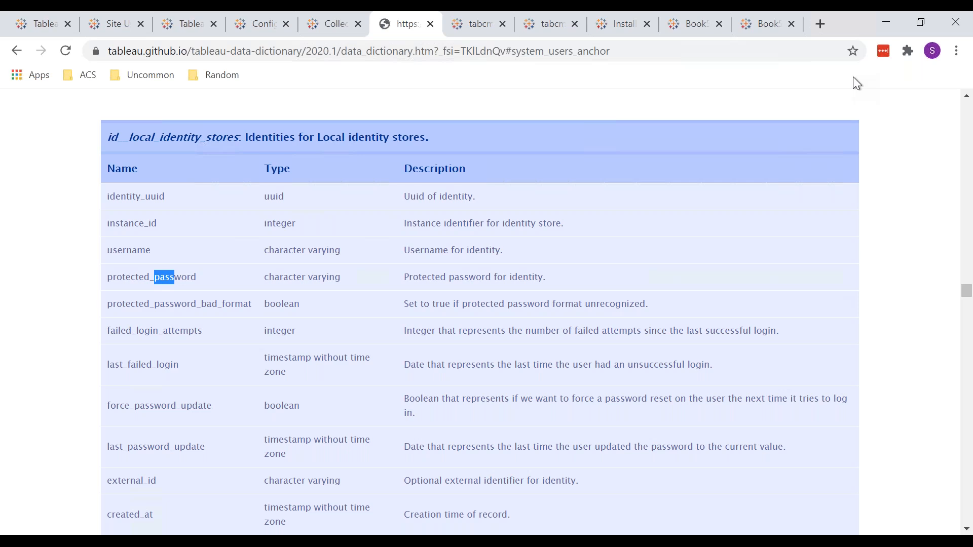
Search Google for "random password generator" in a new tab and open the Strong Random Password Generator result from passwordsgenerator.net
left_click(820, 28)
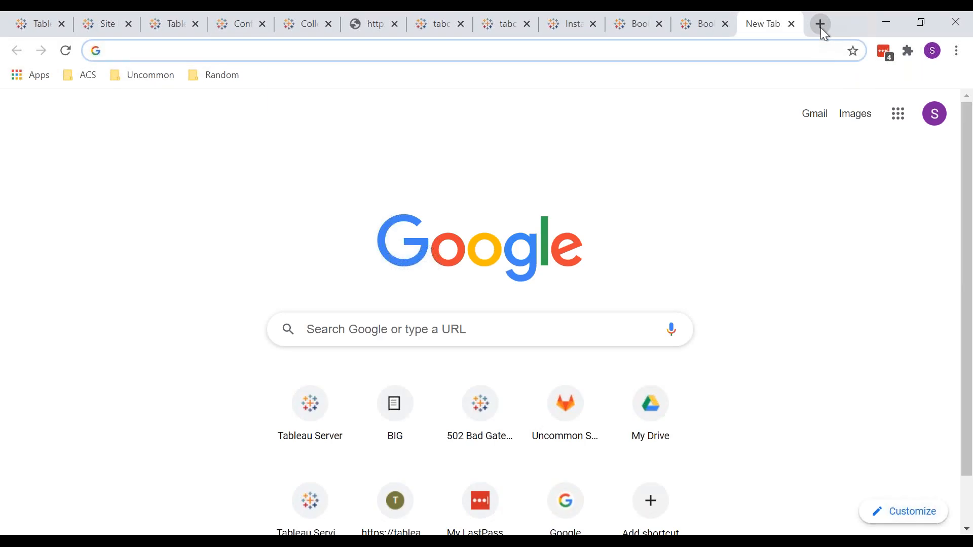
type("r")
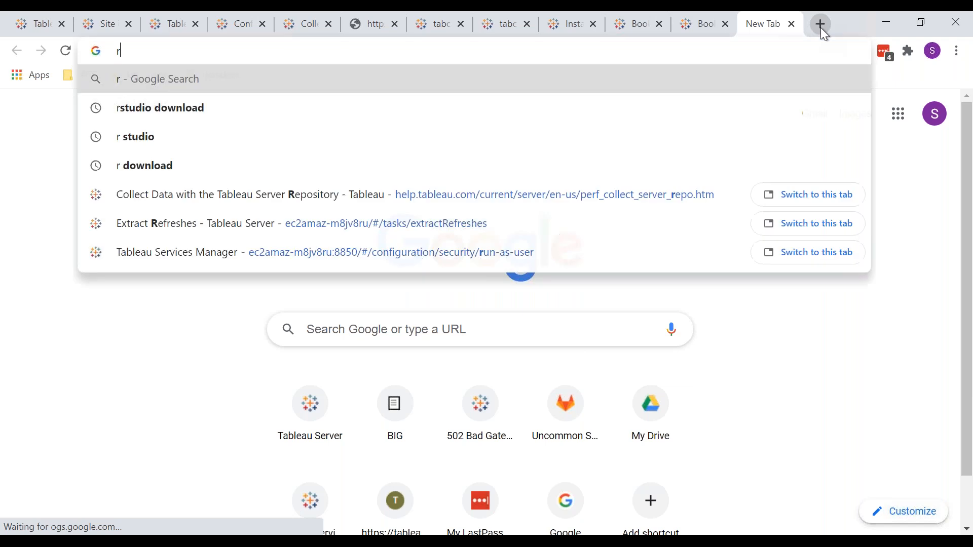
type("andom oa")
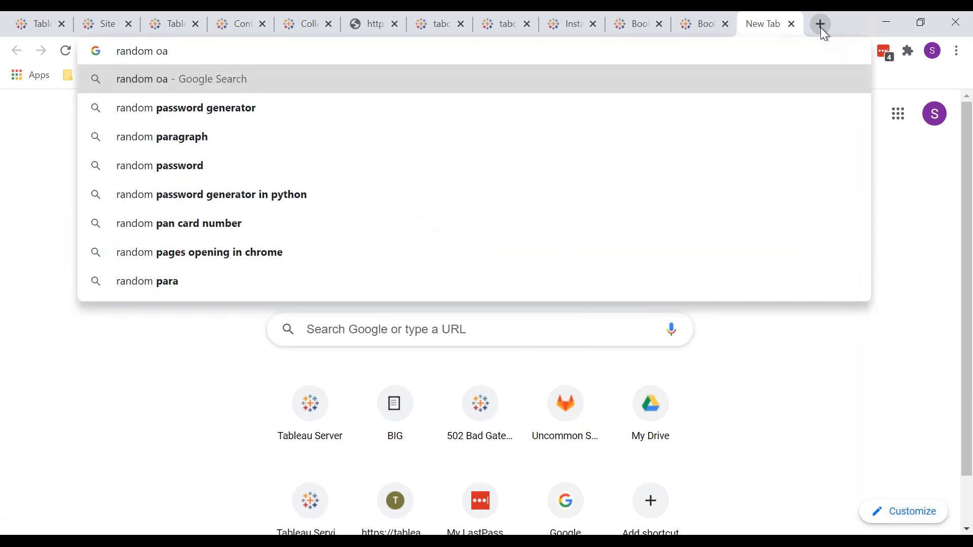
key("Down")
key("Return")
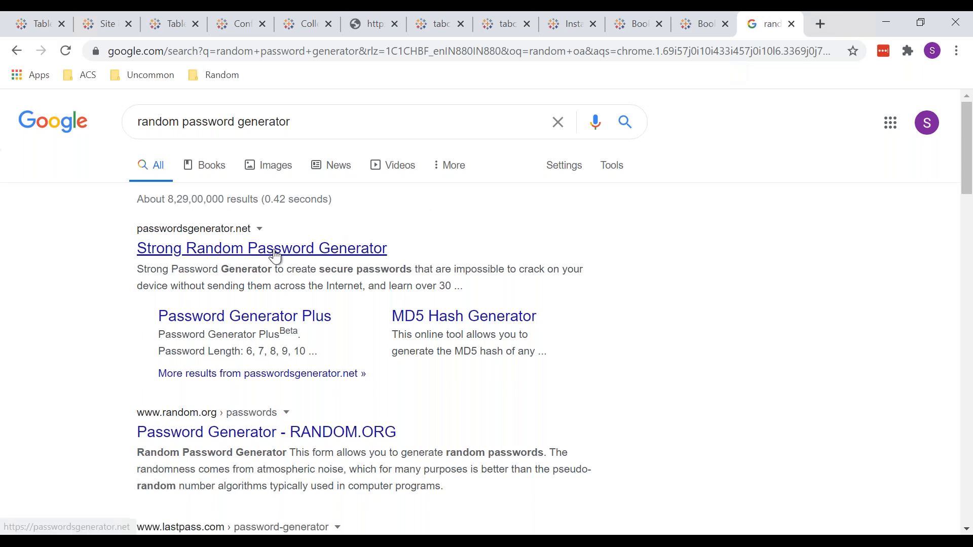
left_click(354, 248)
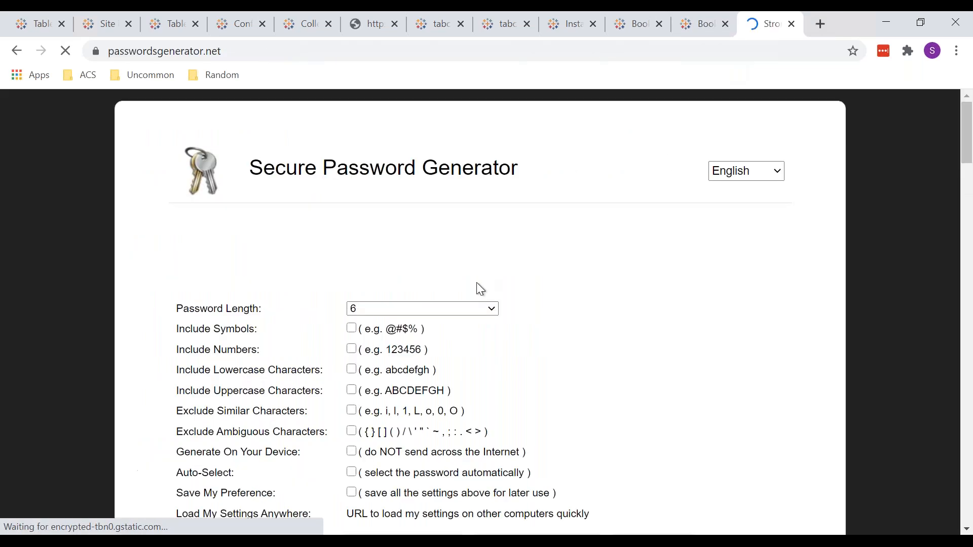
Set the password length to 9 and turn on the exclusion of ambiguous characters
left_click(425, 308)
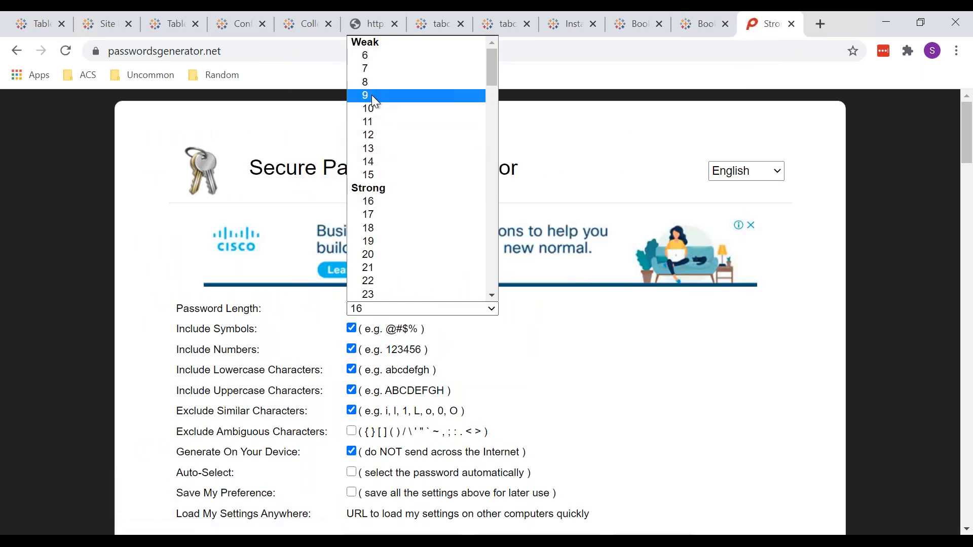
left_click(372, 95)
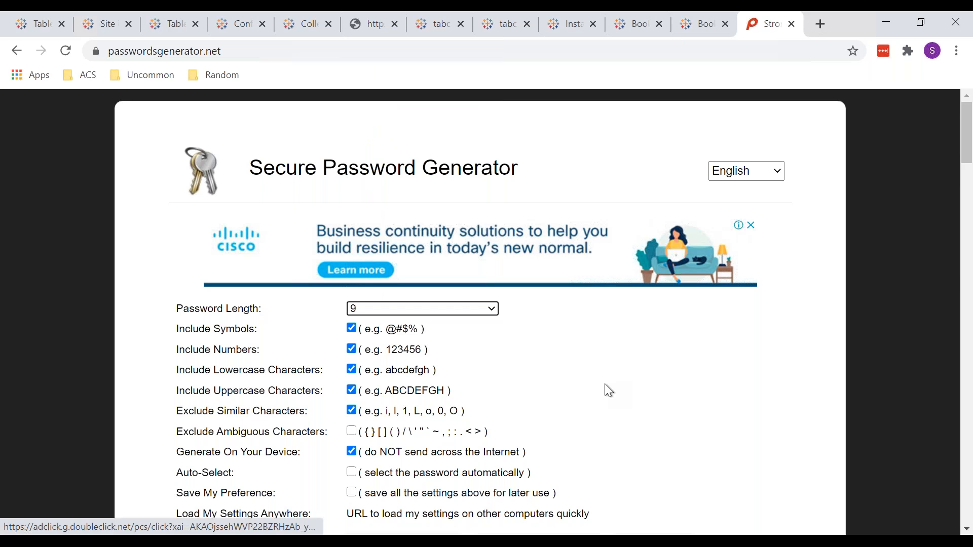
scroll(604, 384, "down", 2)
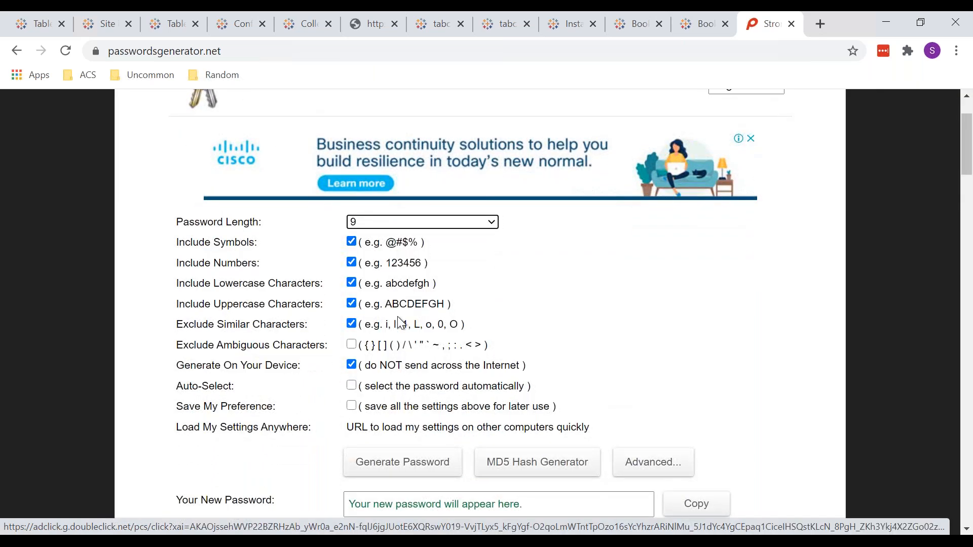
left_click(352, 346)
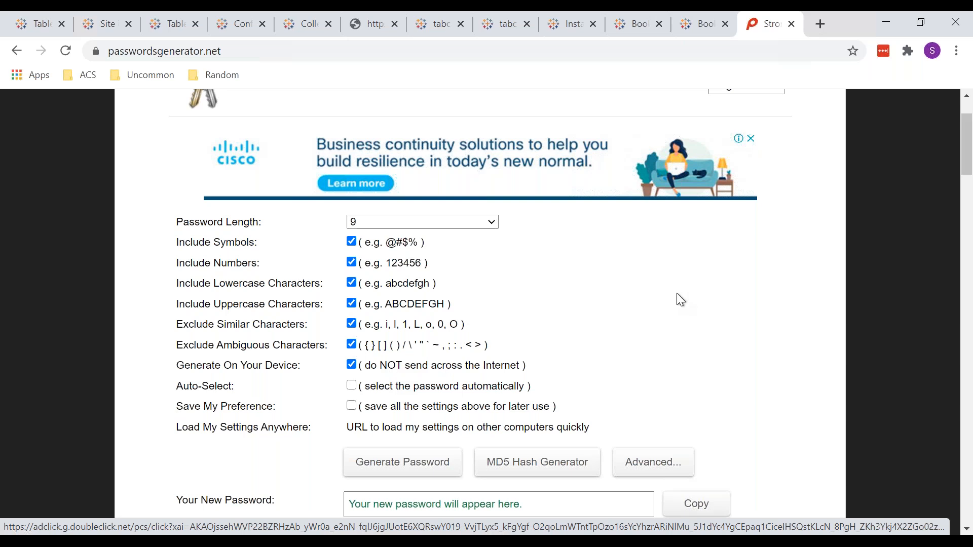
Generate a new password with these settings and look over the result and its memory phrase
scroll(681, 300, "down", 5)
left_click(404, 245)
left_click_drag(424, 285, 307, 293)
left_click(357, 345)
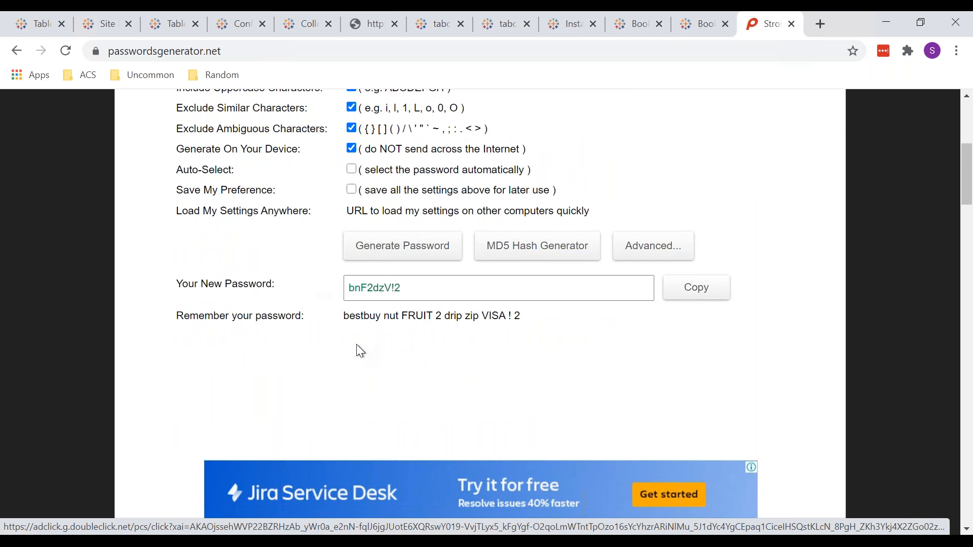
scroll(357, 344, "up", 3)
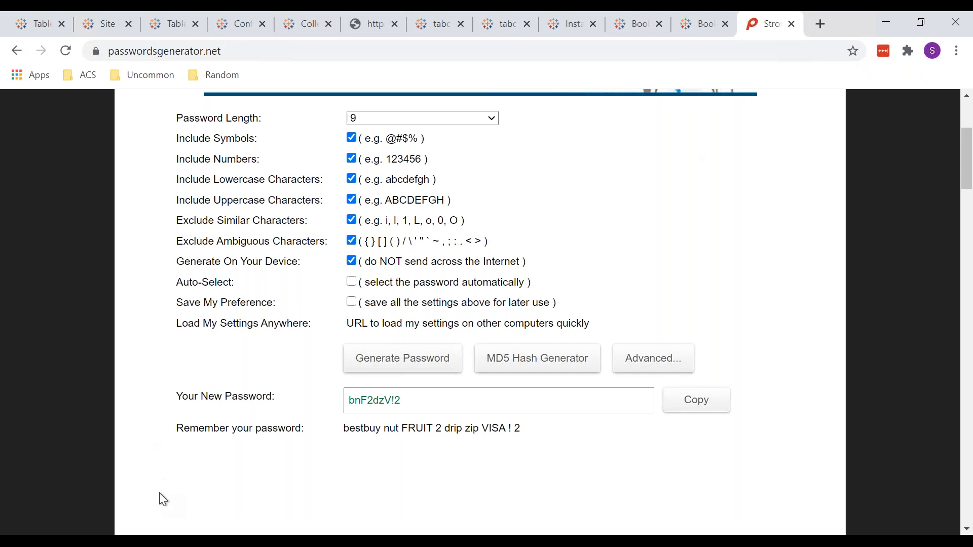
Open a new incognito Chrome window
left_click(154, 542)
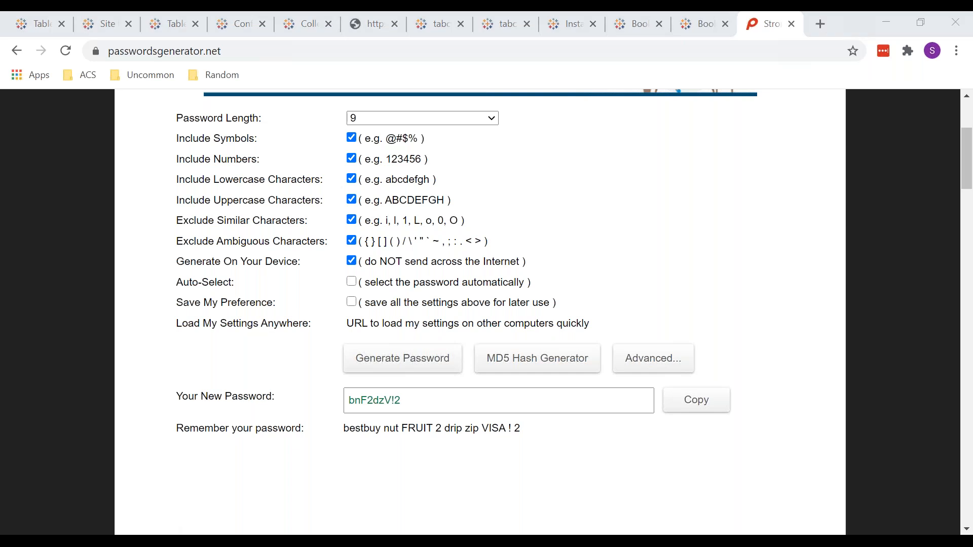
right_click(156, 542)
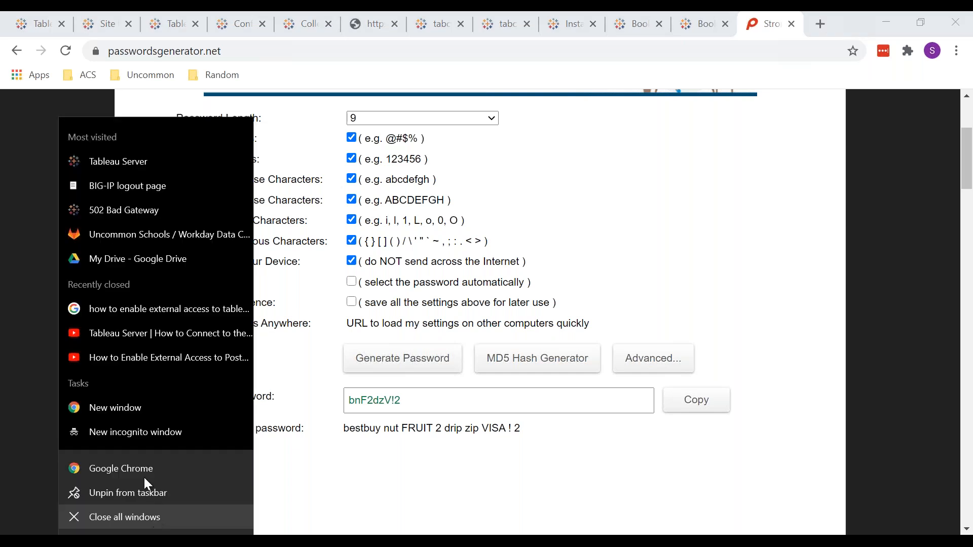
left_click(131, 431)
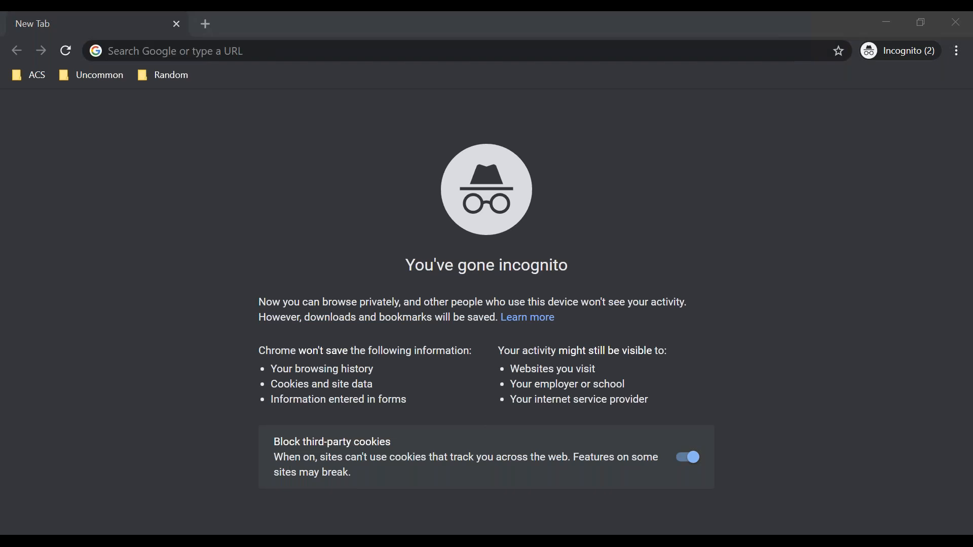
Copy the Tableau Server Site Users page address from the regular Chrome window and load it in the incognito window
mouse_move(154, 541)
left_click(90, 495)
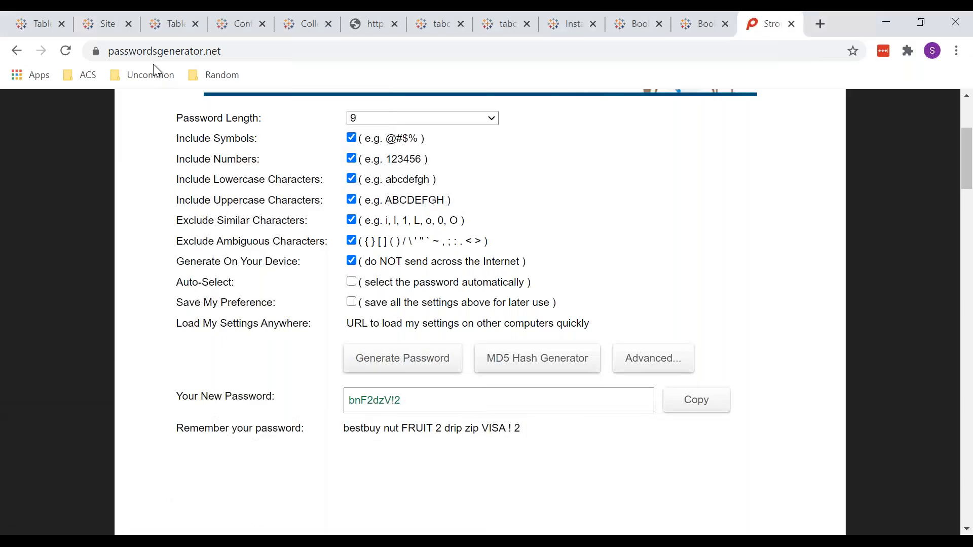
left_click(107, 25)
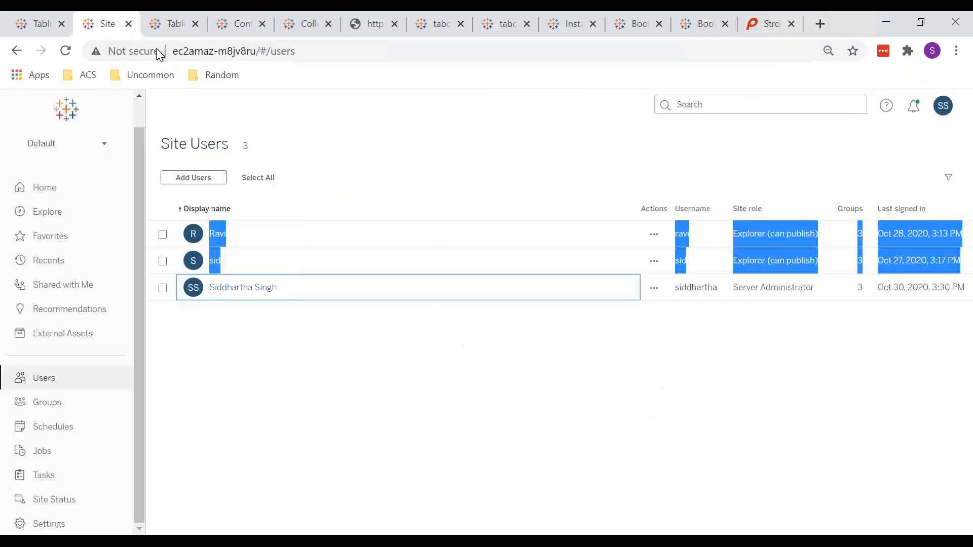
left_click(223, 47)
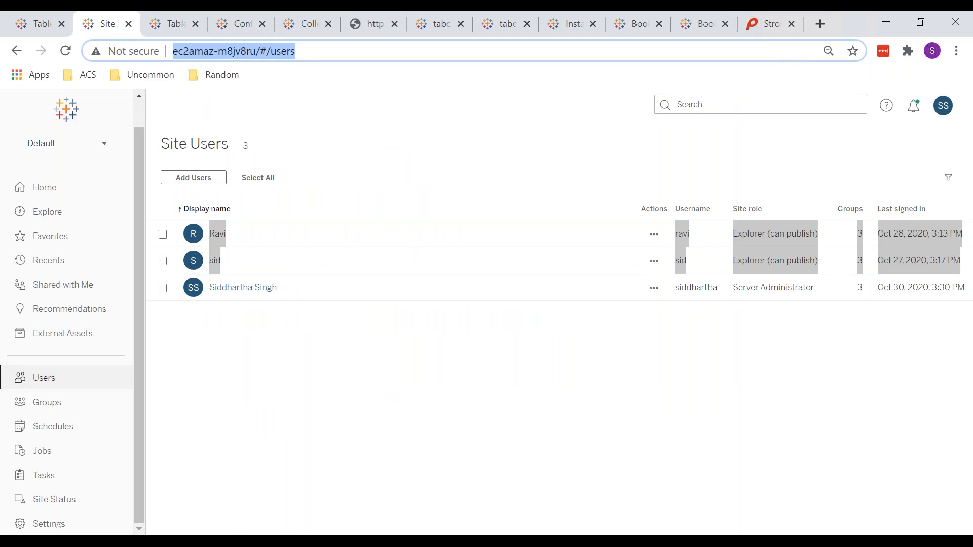
key("ctrl+c")
key("ctrl+shift+n")
key("ctrl+v")
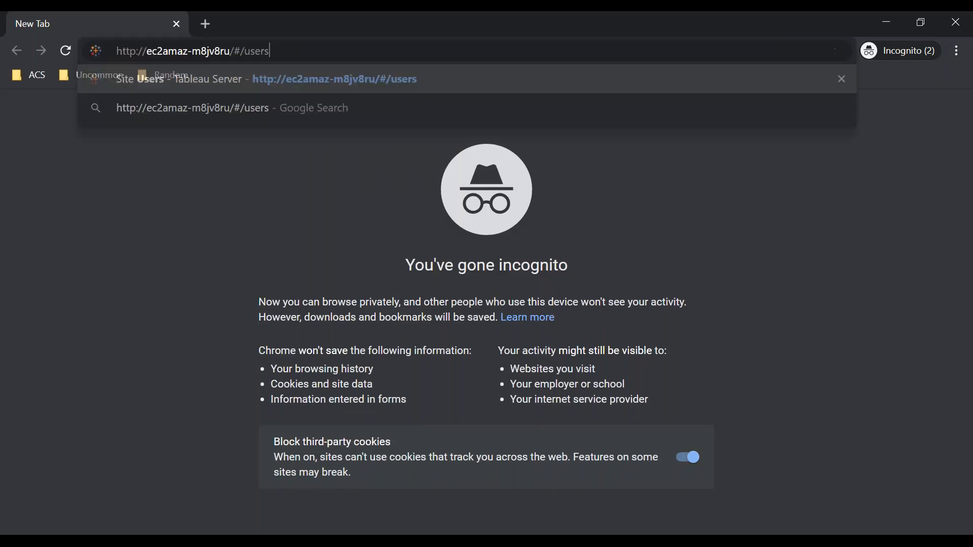
key("Return")
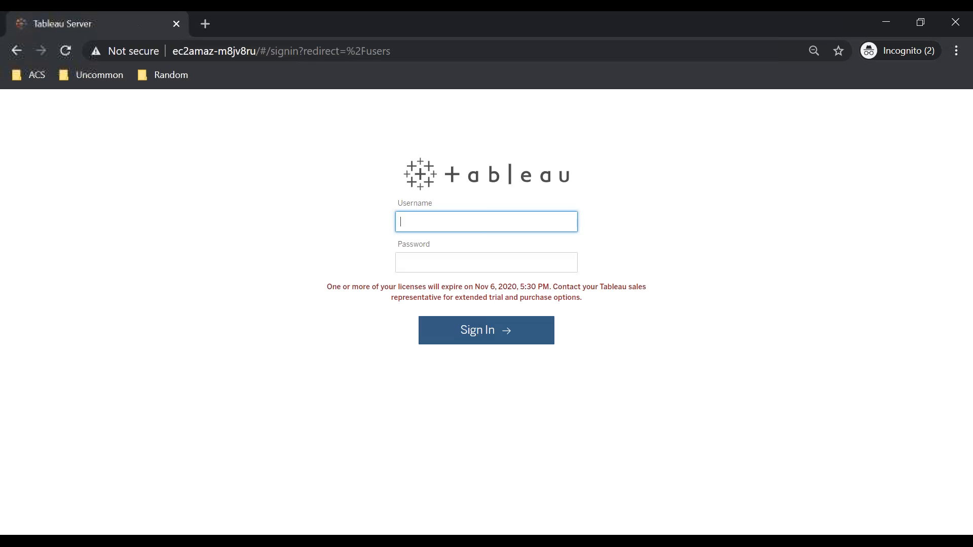
Sign in to Tableau Server with the non-administrator user's username and account password, and go to the Home page
type("s")
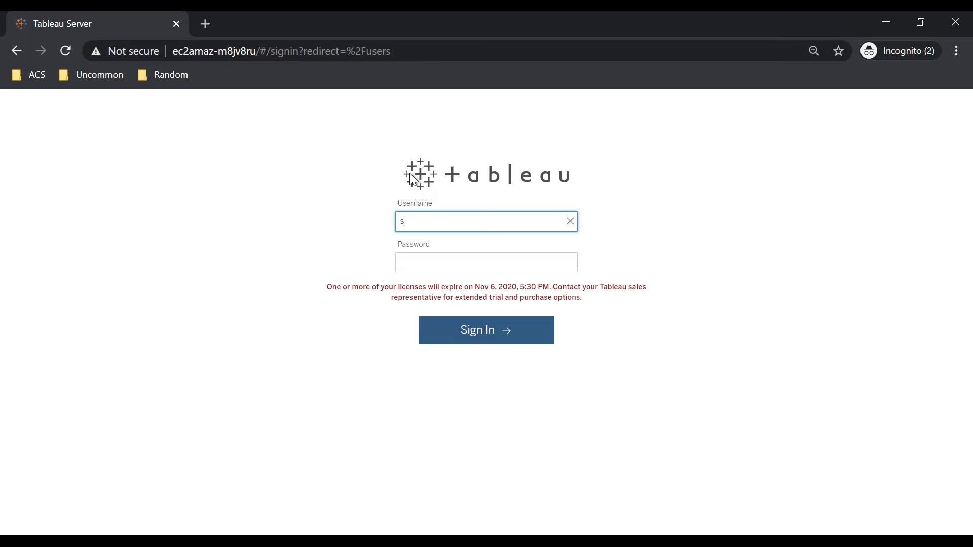
type("idd")
key("BackSpace")
key("BackSpace")
key("BackSpace")
key("BackSpace")
type("ravi")
key("Tab")
type("****")
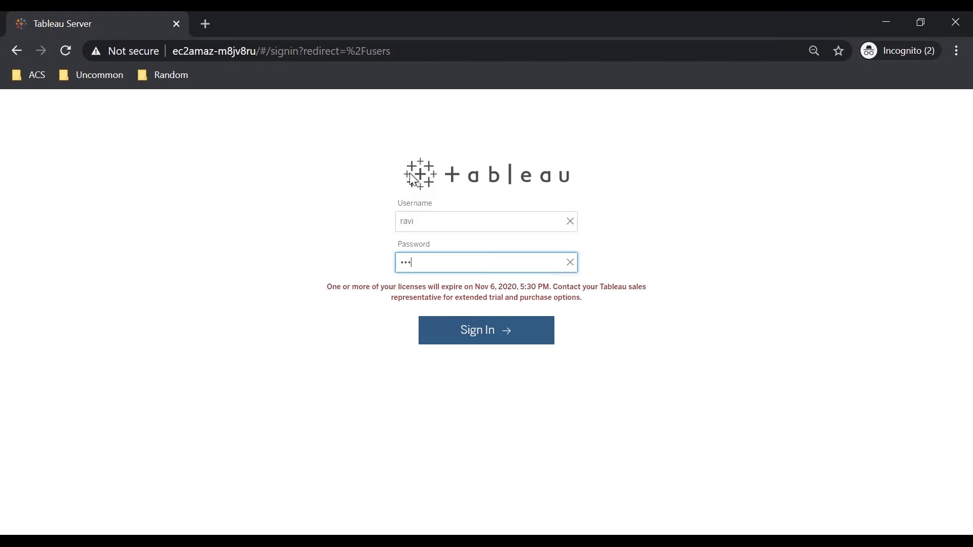
key("Return")
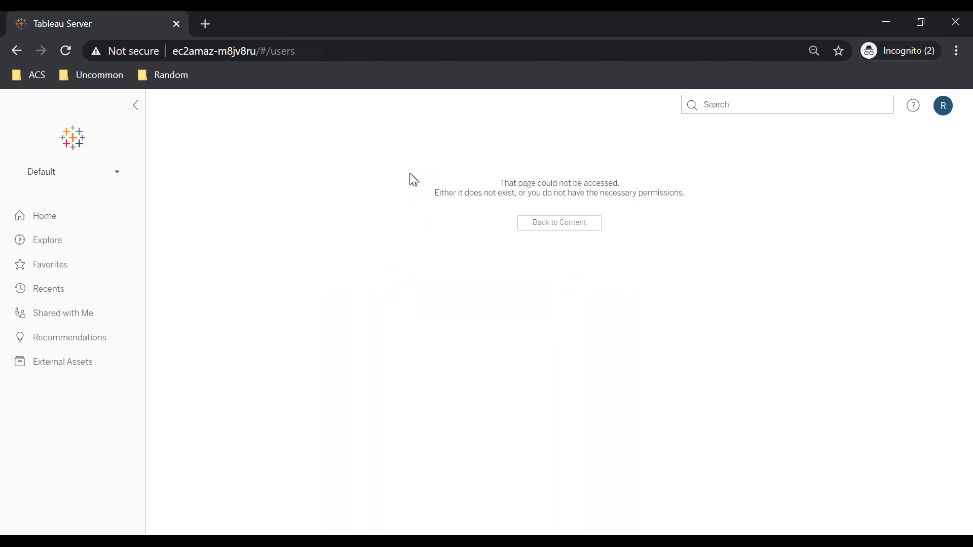
left_click(41, 217)
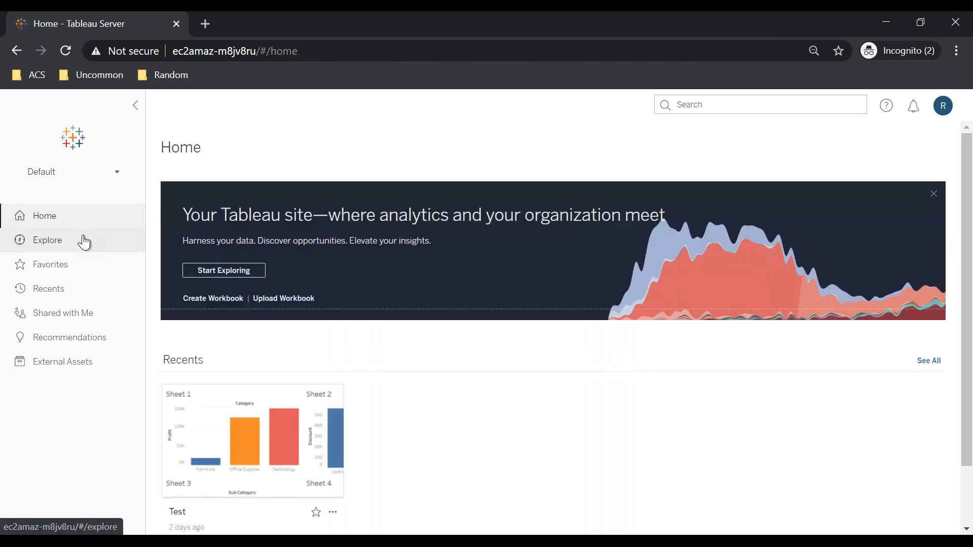
View the Explore page, and open the change password fields in the signed-in user's account settings
left_click(83, 241)
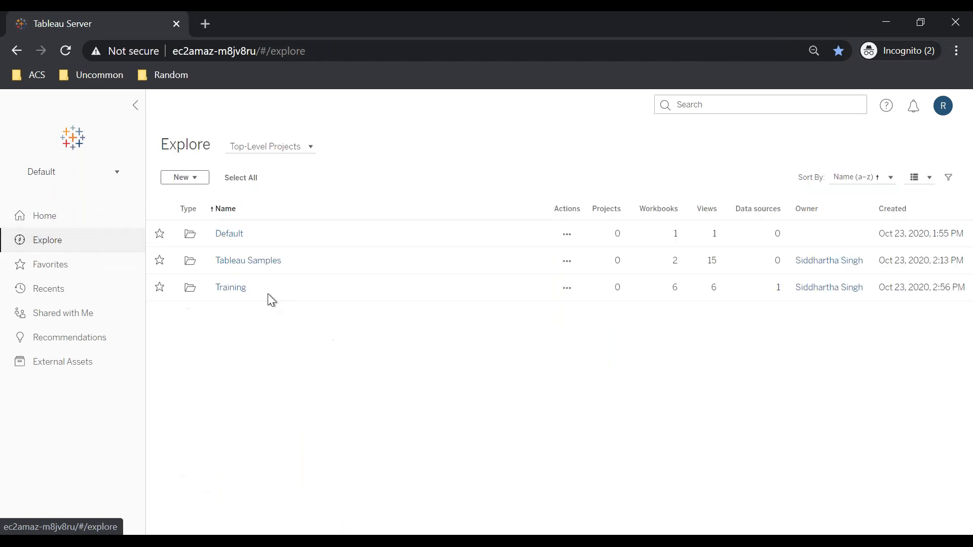
left_click(941, 106)
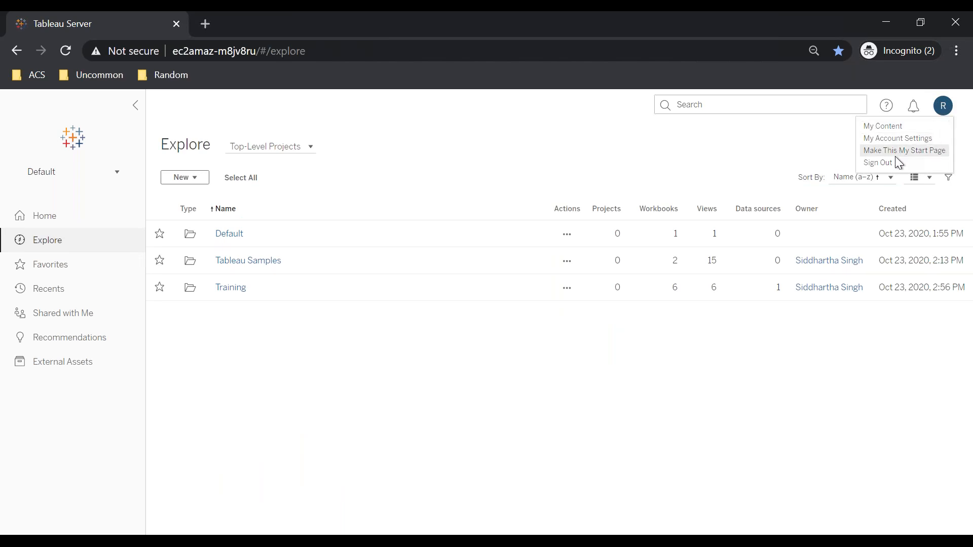
left_click(892, 140)
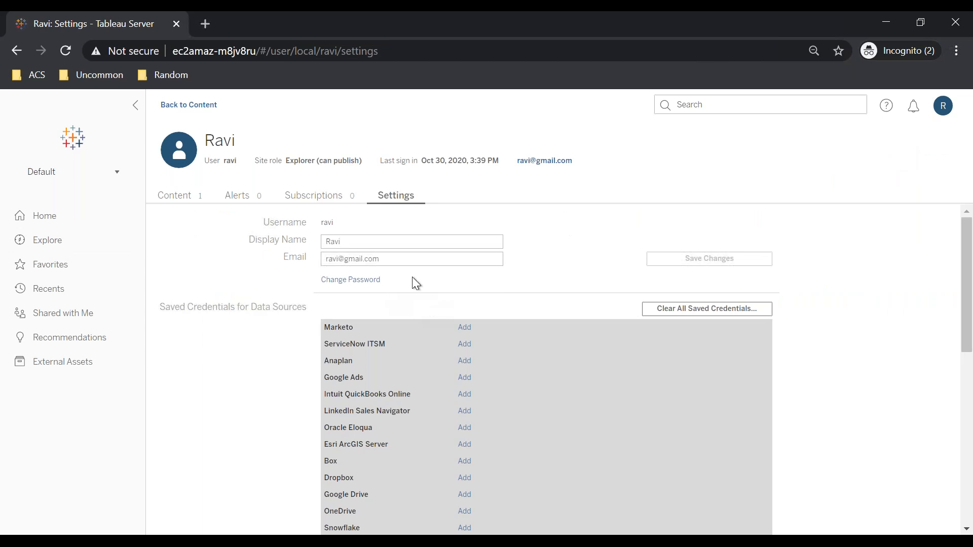
left_click(368, 282)
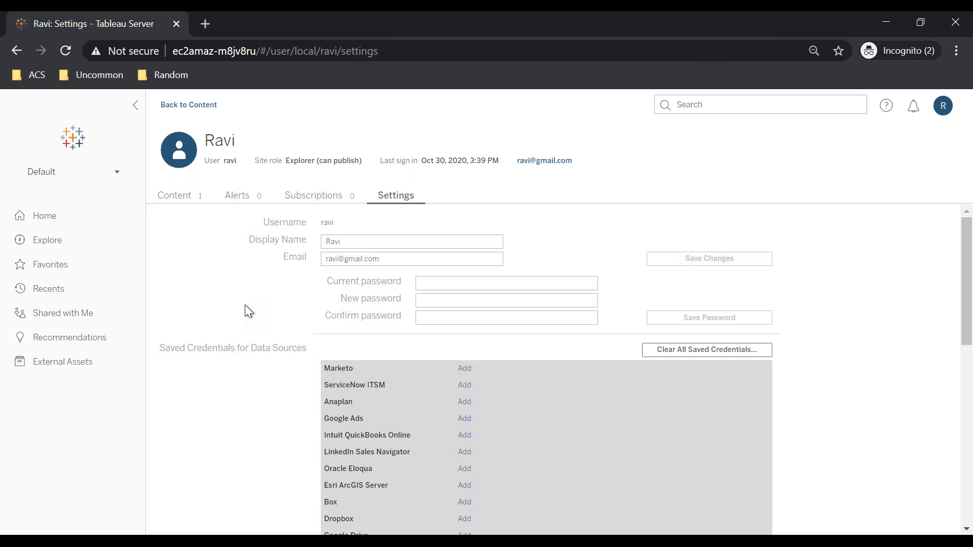
Look through the user's account settings, including saved credentials, personal access tokens, start page, language and time zone
scroll(245, 306, "down", 5)
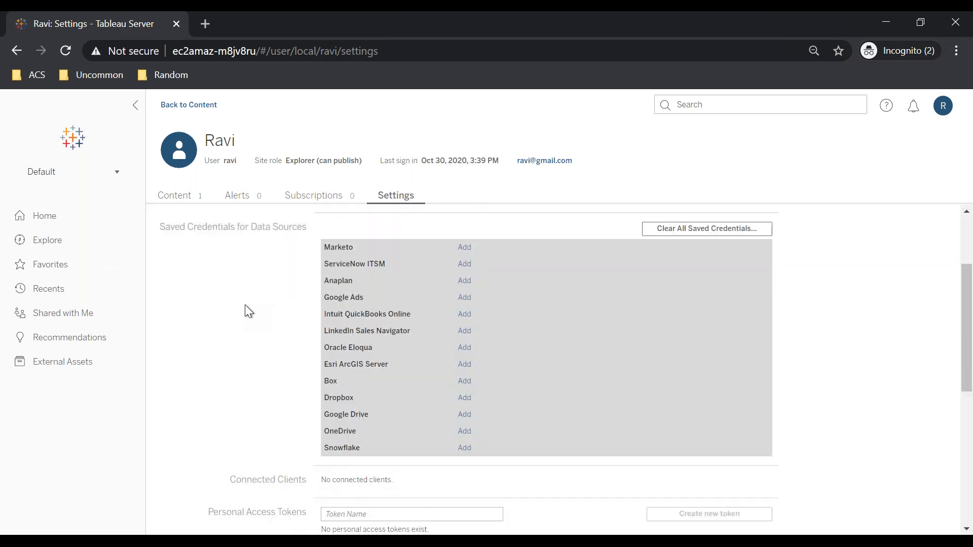
scroll(246, 306, "up", 2)
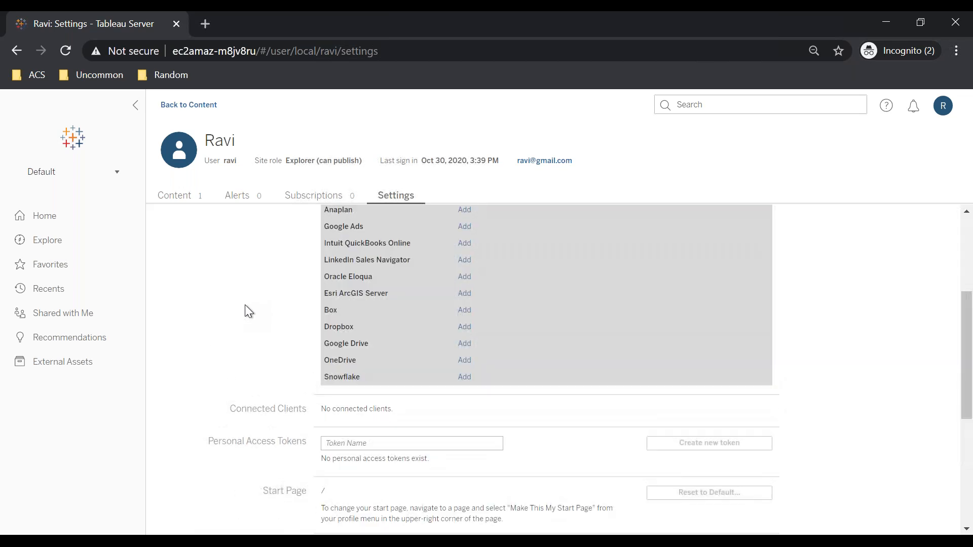
scroll(245, 306, "up", 2)
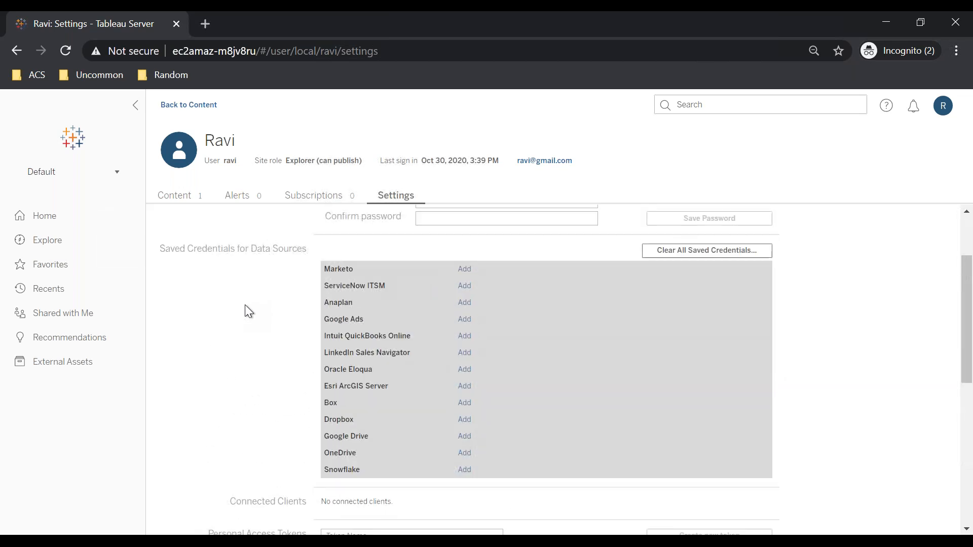
scroll(245, 306, "down", 6)
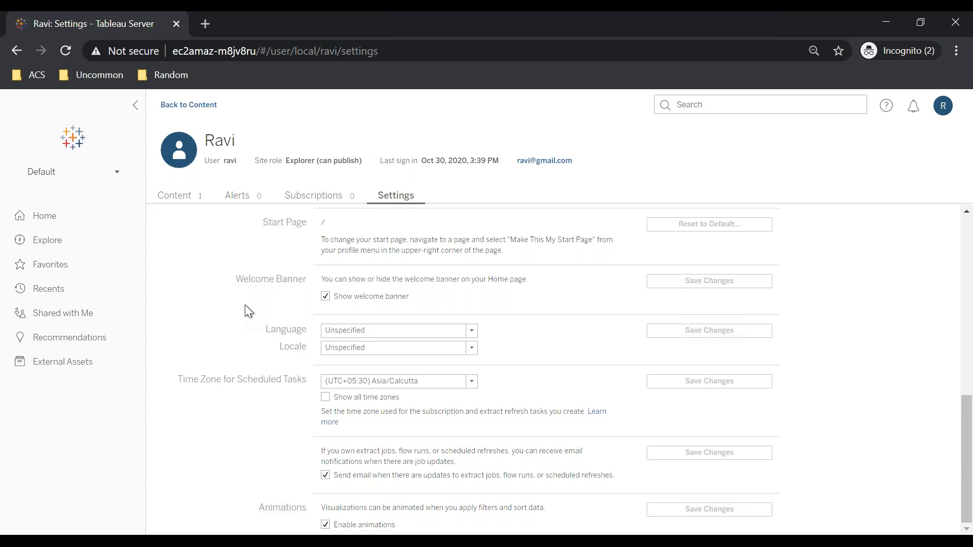
scroll(245, 304, "up", 10)
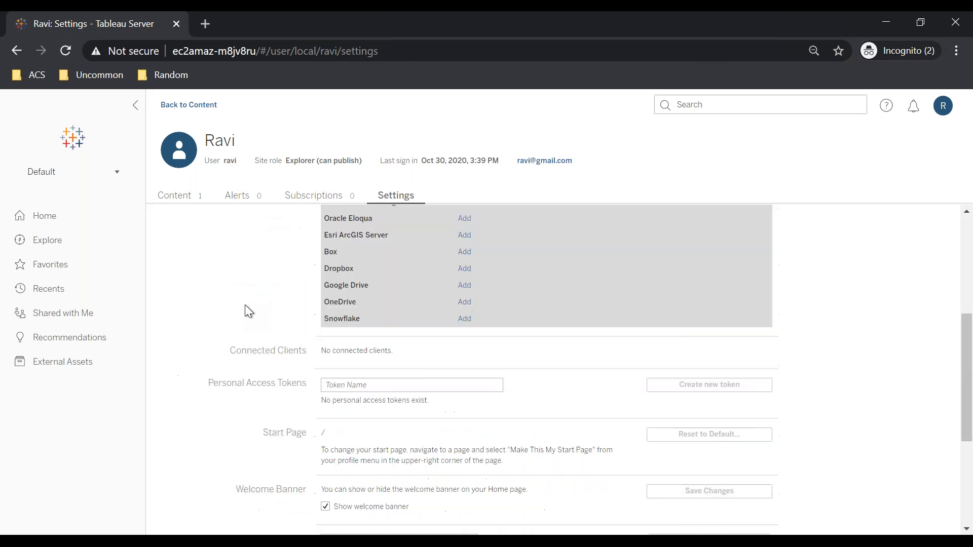
left_click(183, 196)
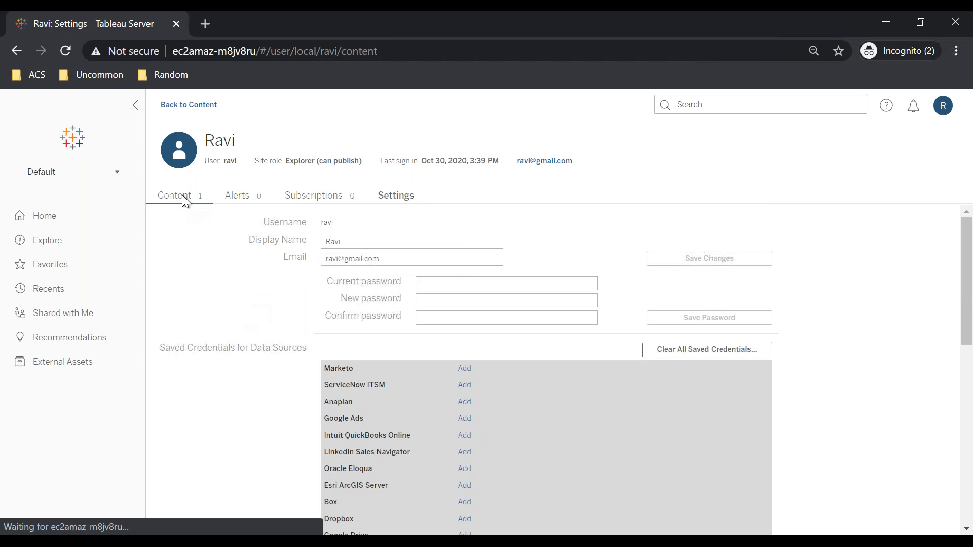
left_click(394, 195)
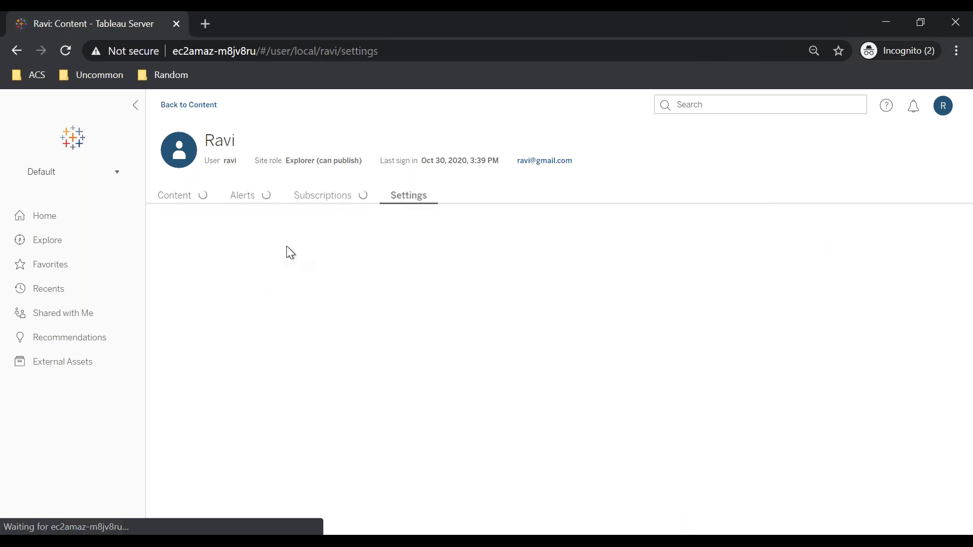
scroll(309, 331, "down", 10)
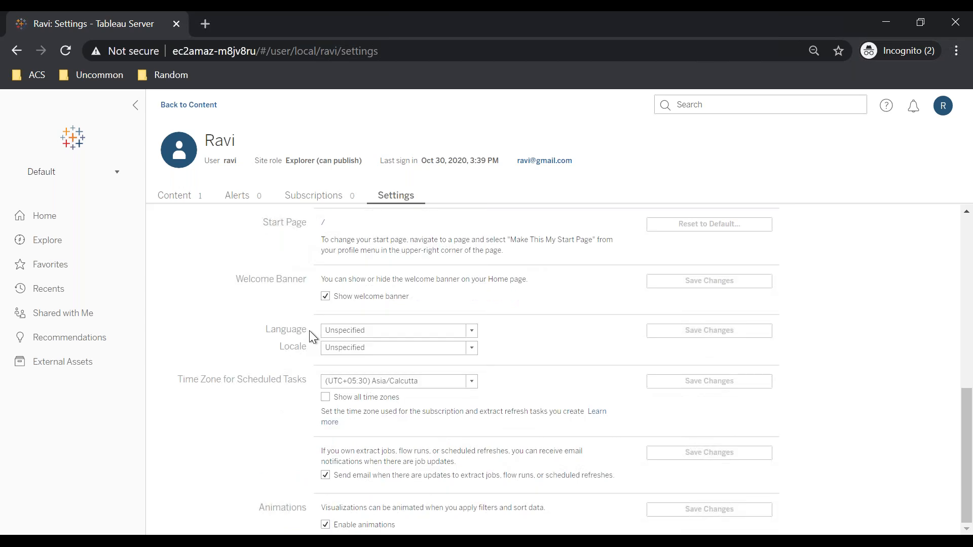
scroll(506, 365, "up", 10)
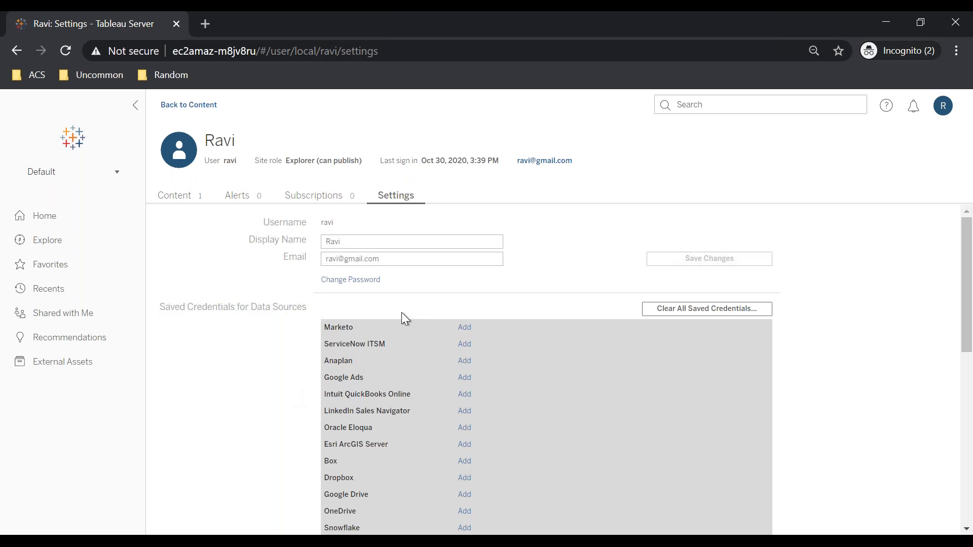
Switch to the regular Chrome window showing the administrator's Site Users page
mouse_move(331, 542)
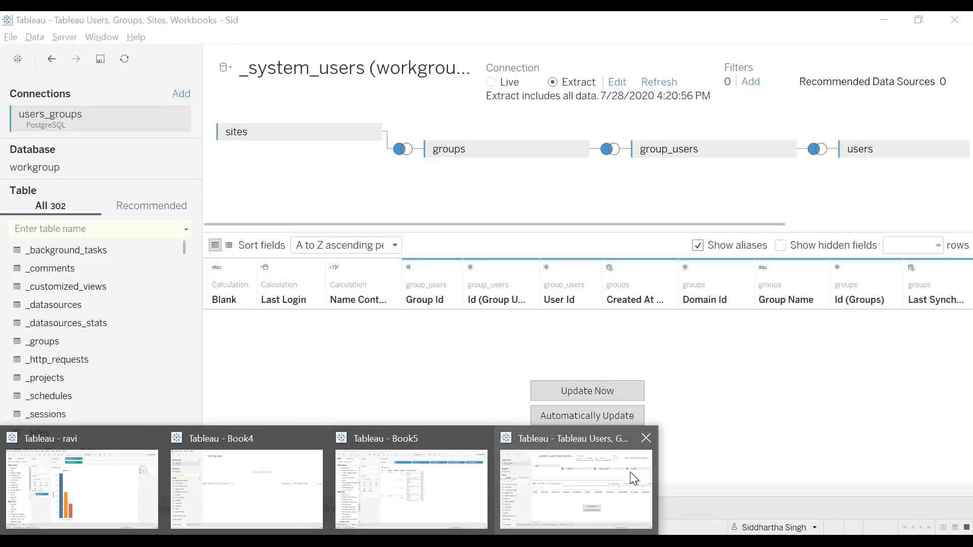
mouse_move(170, 501)
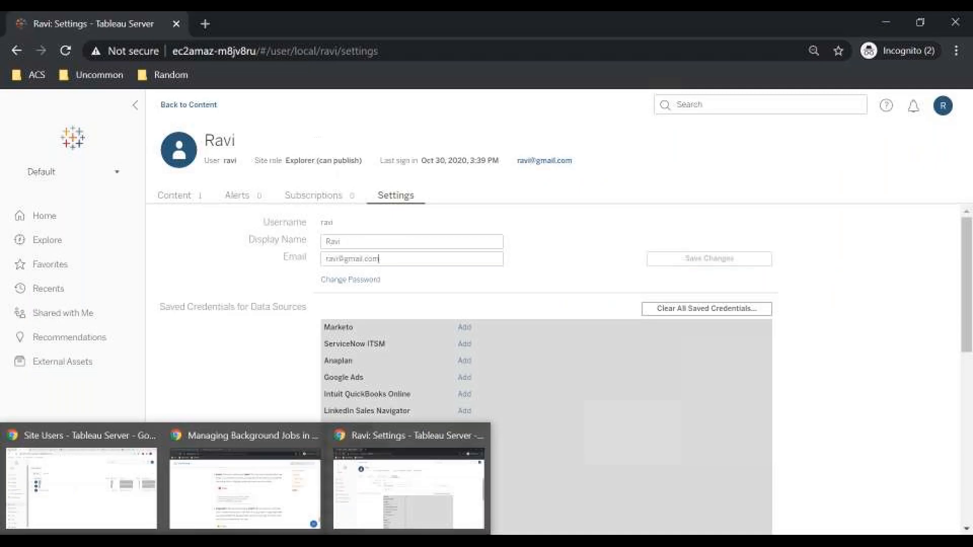
mouse_move(245, 542)
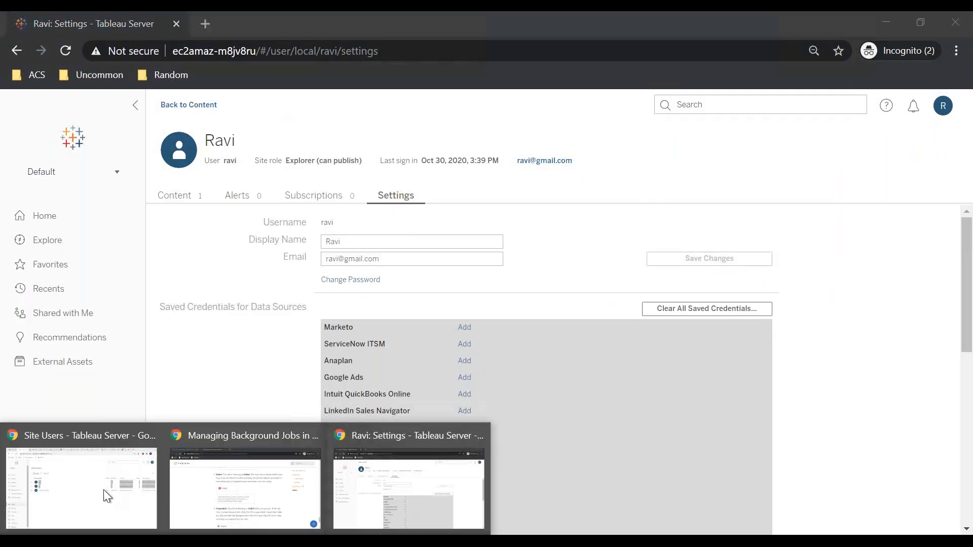
left_click(83, 477)
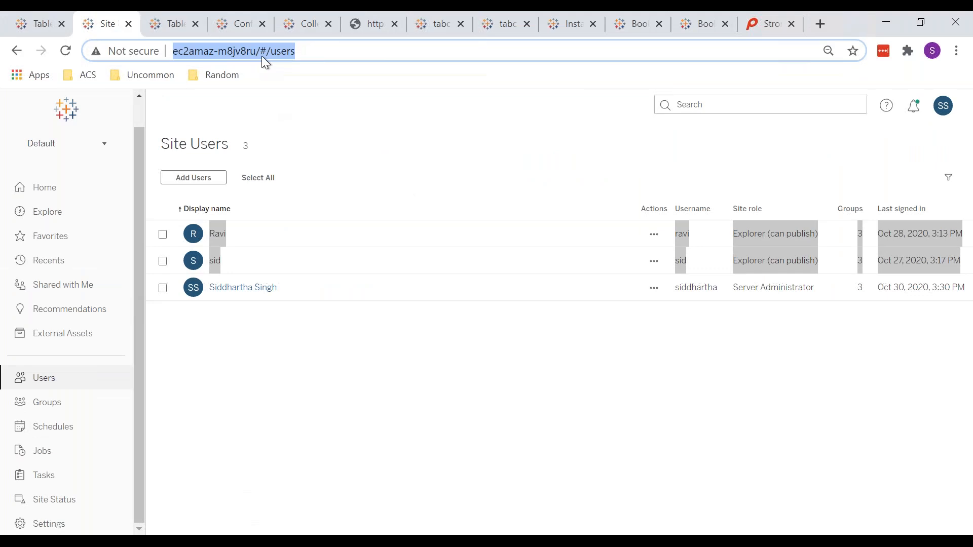
Check the password fields of id__local_identity_stores in the Tableau data dictionary, and return to the Site Users page
left_click(245, 25)
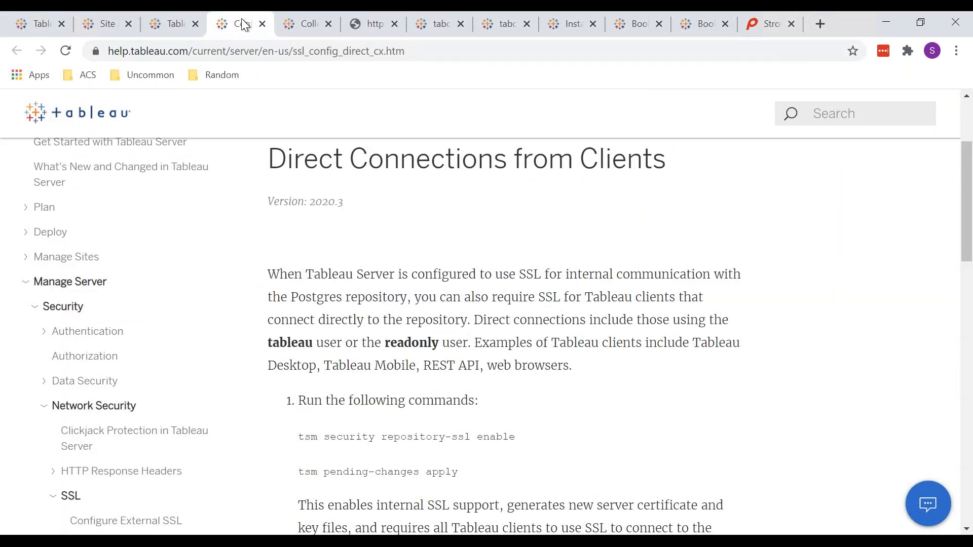
key("ctrl+Tab")
key("ctrl+Tab")
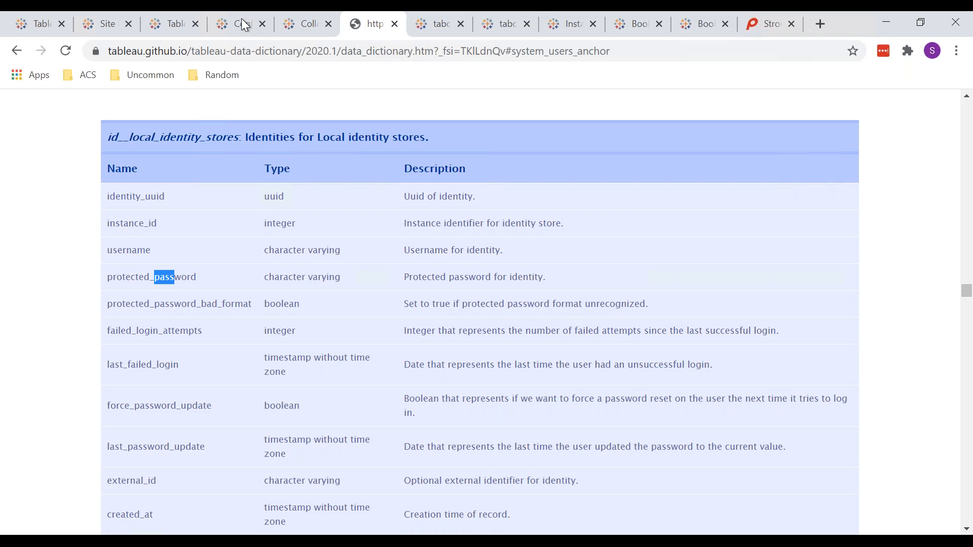
left_click(106, 26)
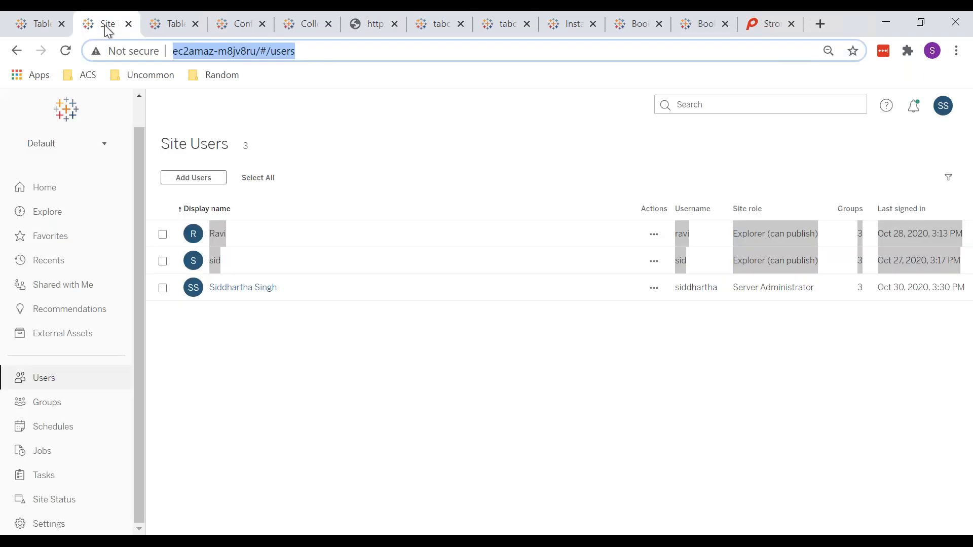
Force a password update for the non-administrator user signed in to the incognito window
left_click(399, 383)
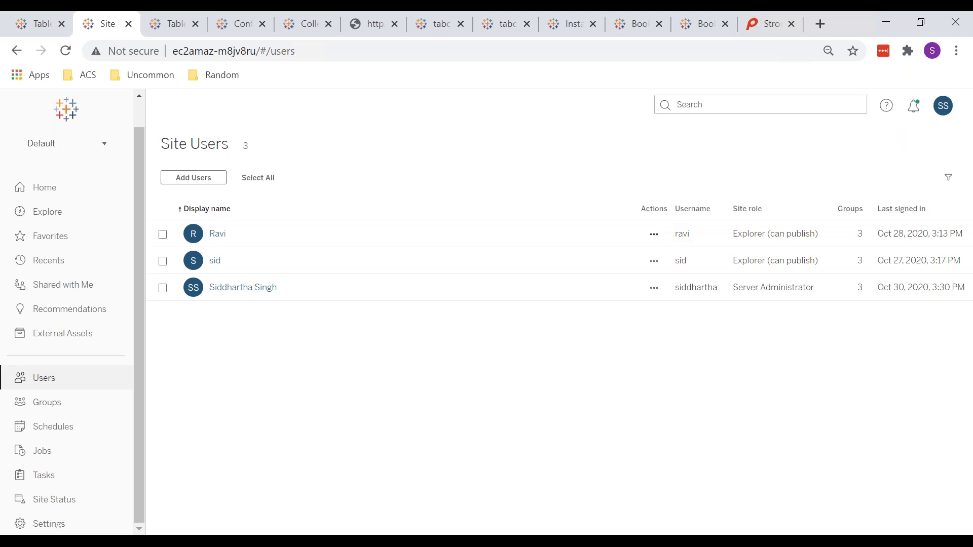
left_click(654, 234)
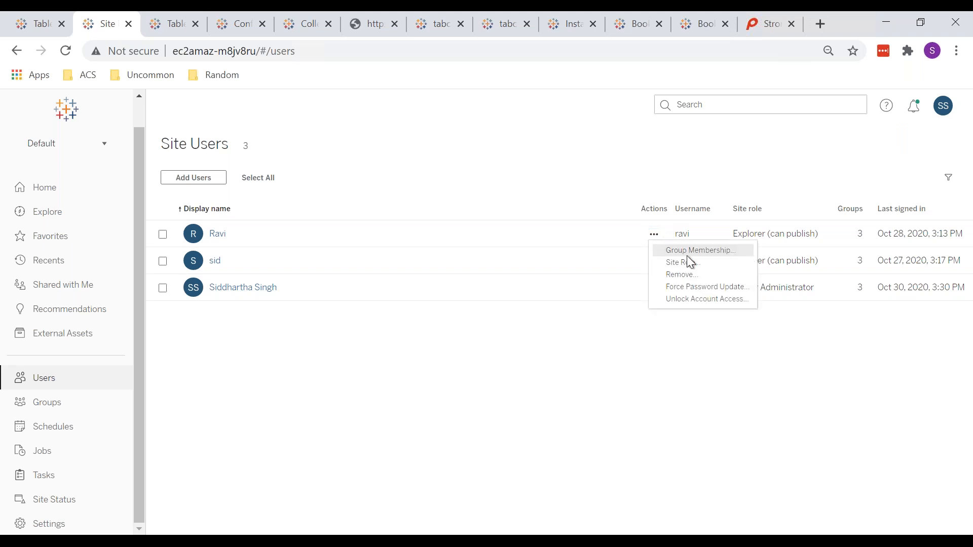
left_click(715, 289)
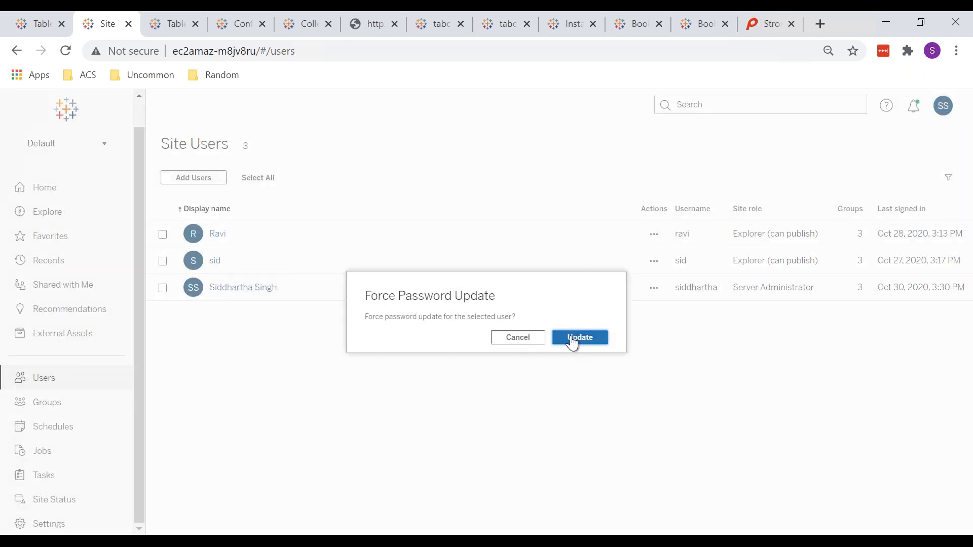
left_click(573, 341)
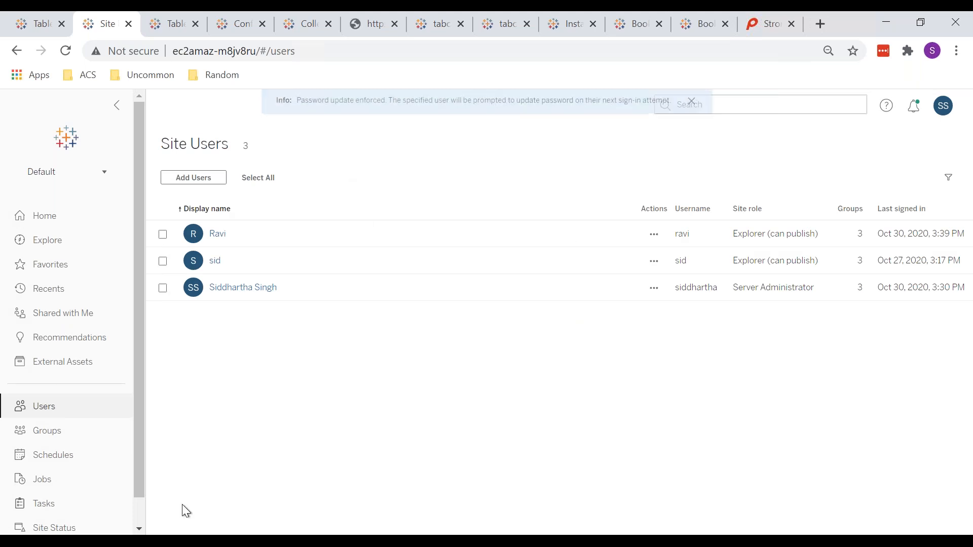
View the same user's Unlock Account Access option, and sign out of that user's account in the incognito window
left_click(174, 542)
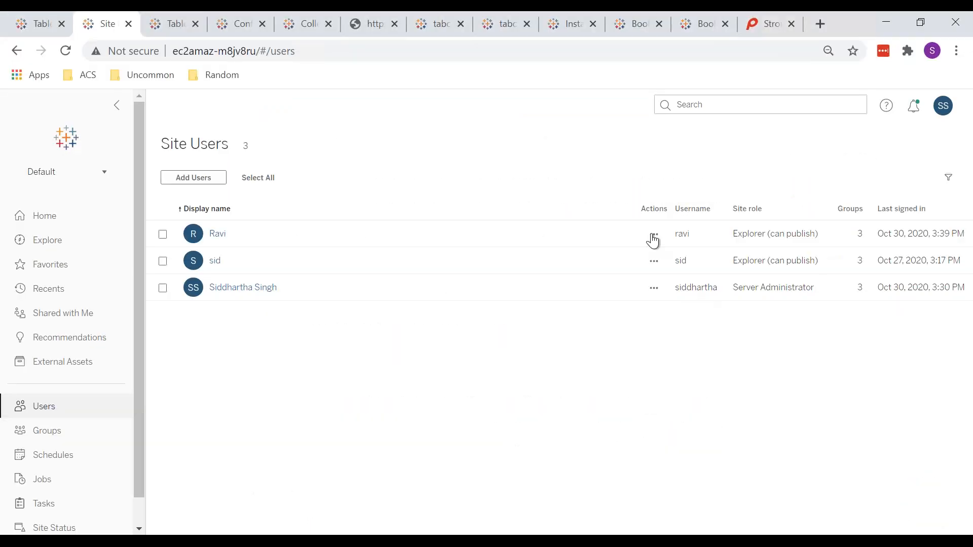
left_click(653, 237)
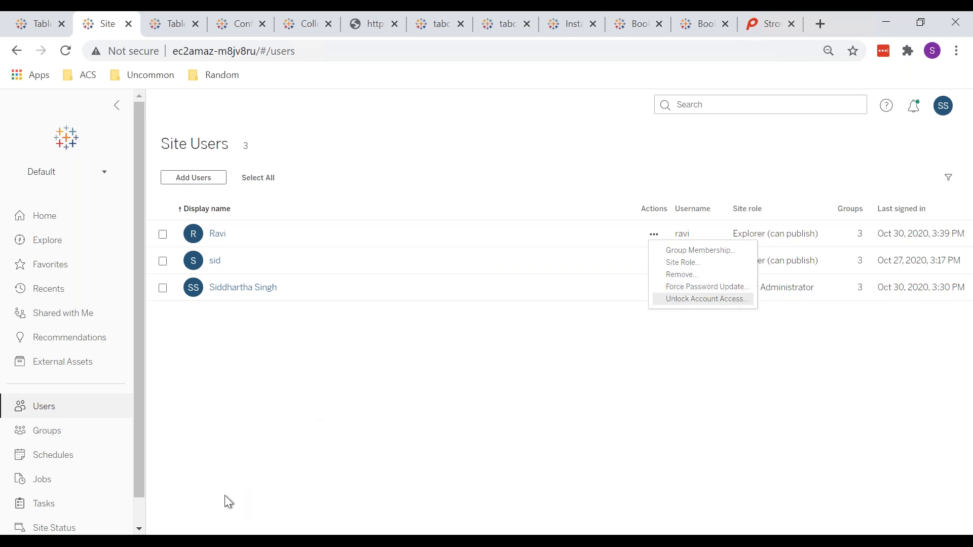
mouse_move(192, 540)
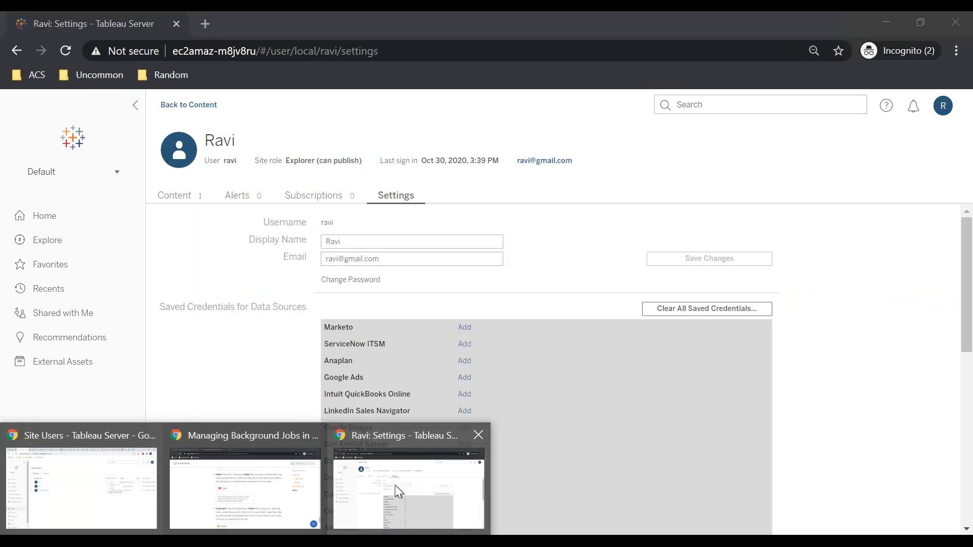
left_click(395, 485)
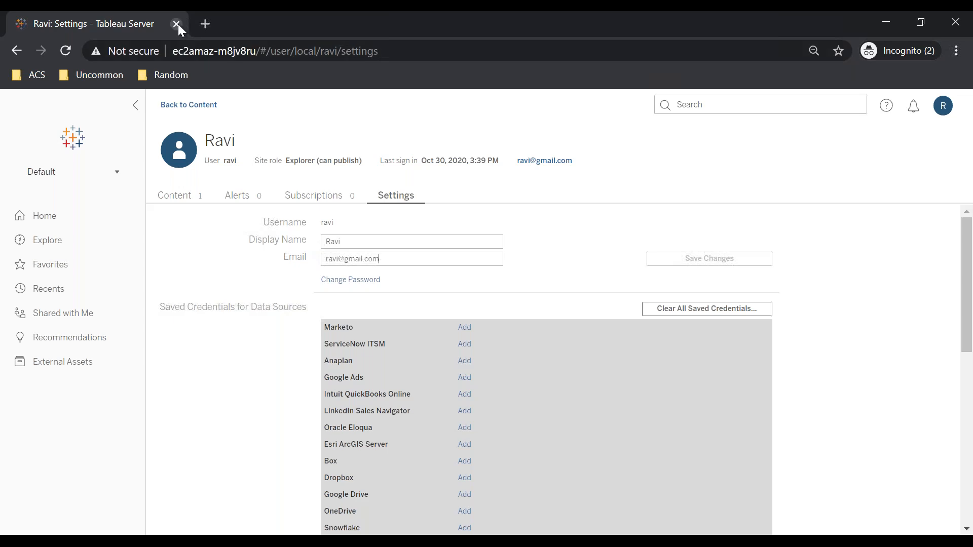
left_click(944, 108)
left_click(881, 163)
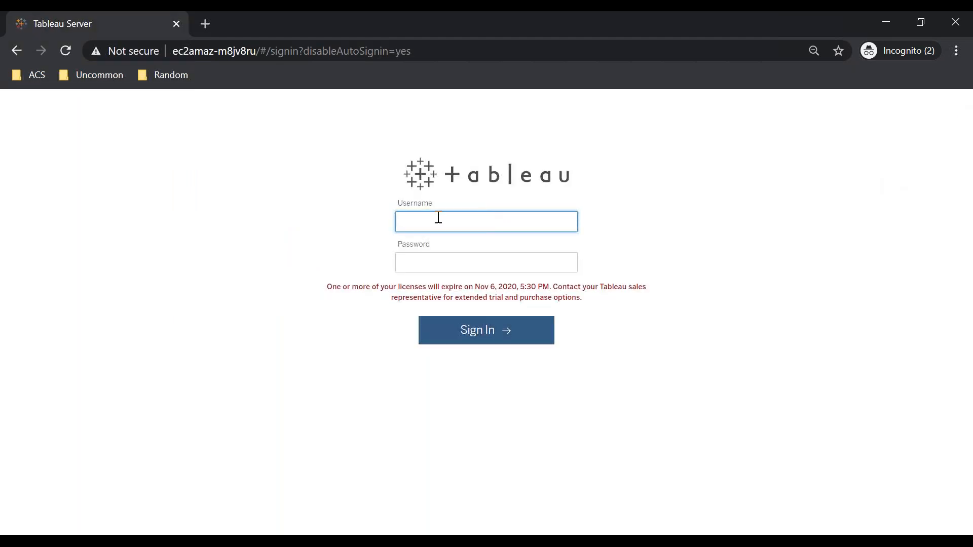
Sign in to Tableau Server again with the non-administrator user's username and current account password
key("Tab")
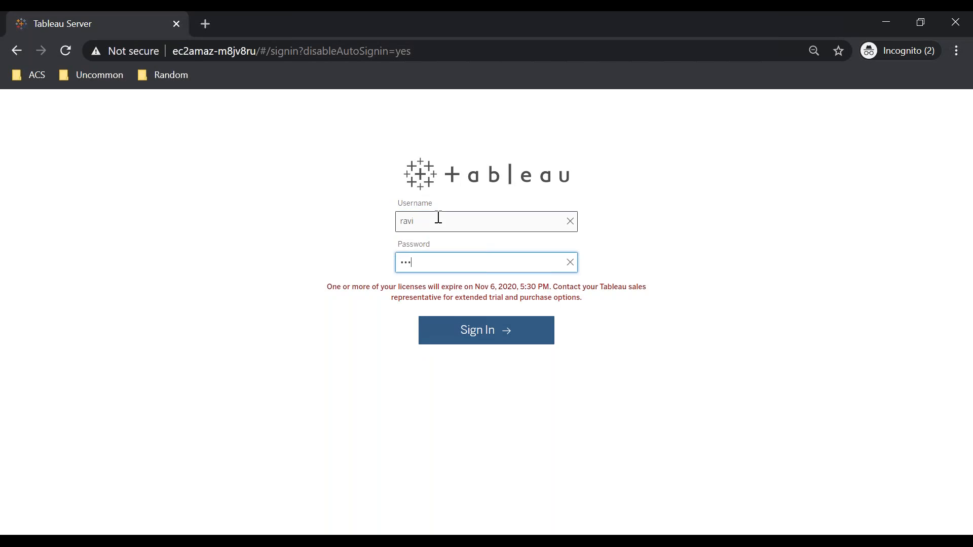
key("Return")
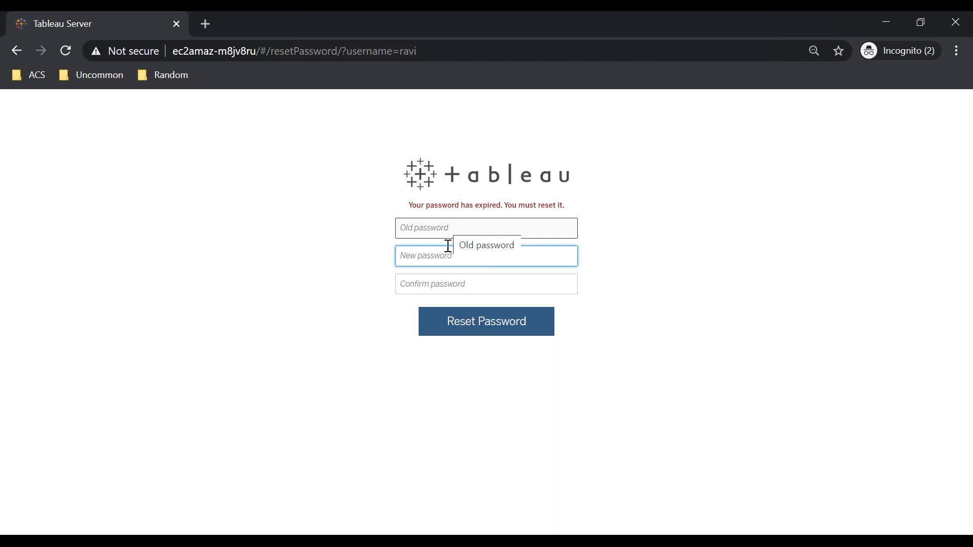
Try to reset the expired account password by reusing the old password as the new and confirmation passwords
type("•••••")
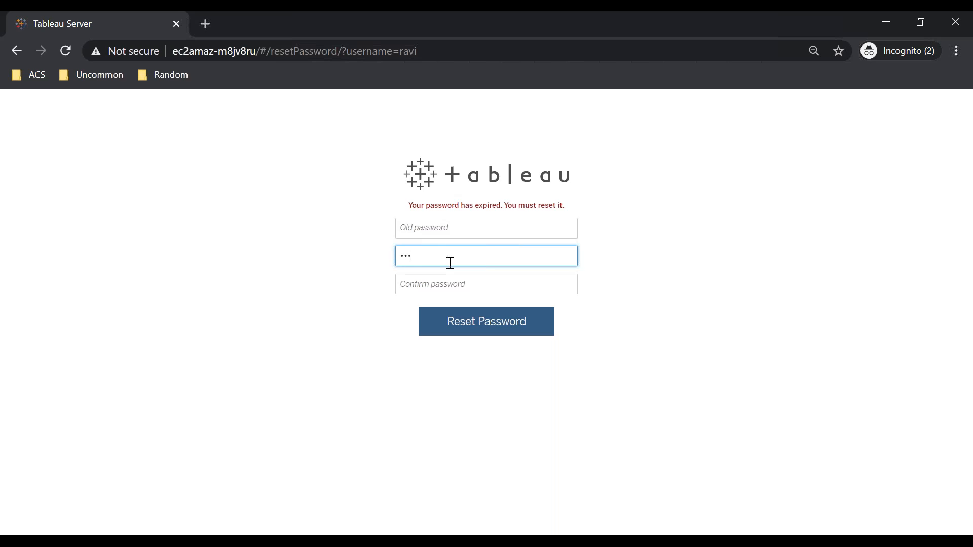
key("Tab")
type("••••")
key("Return")
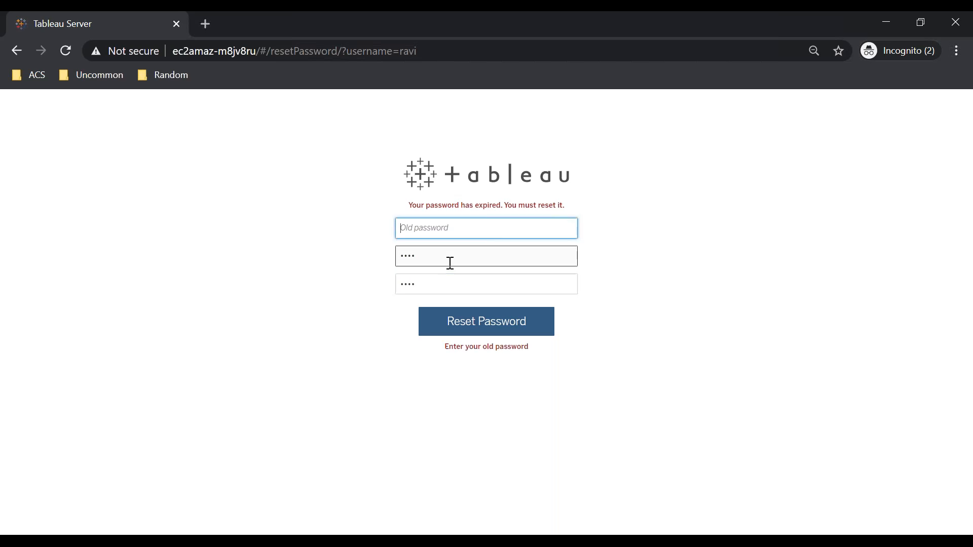
left_click(450, 263)
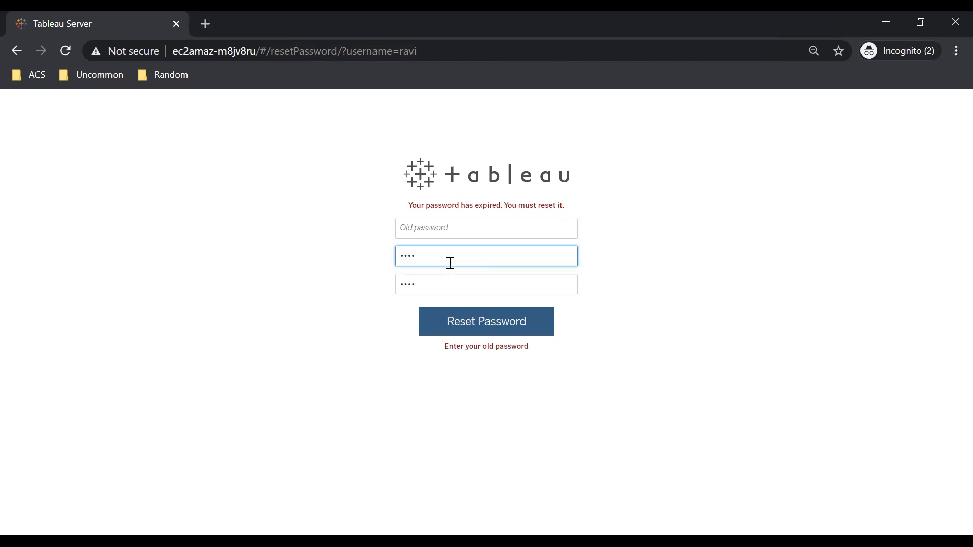
left_click(461, 234)
type("••••")
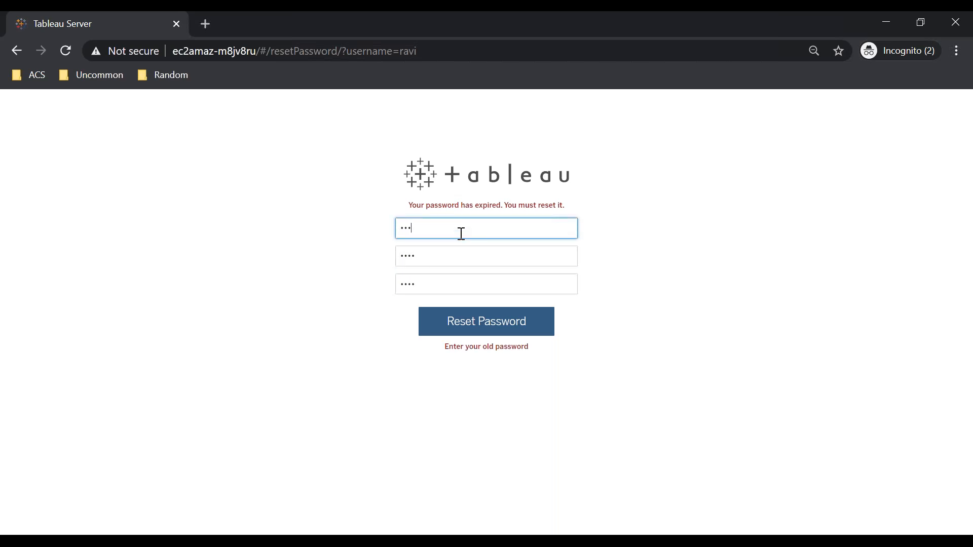
key("Return")
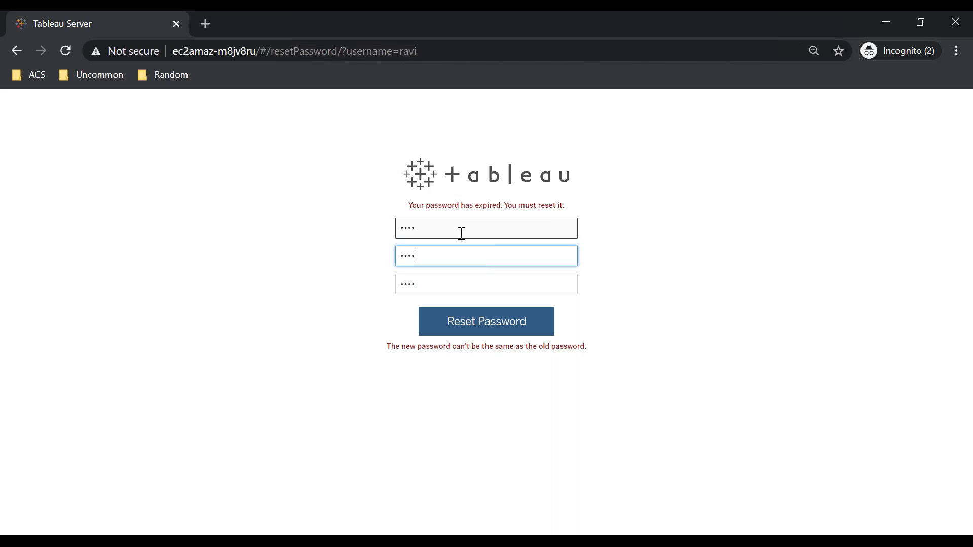
Replace the new and confirmation passwords with a different account password, and submit the password reset
key("BackSpace")
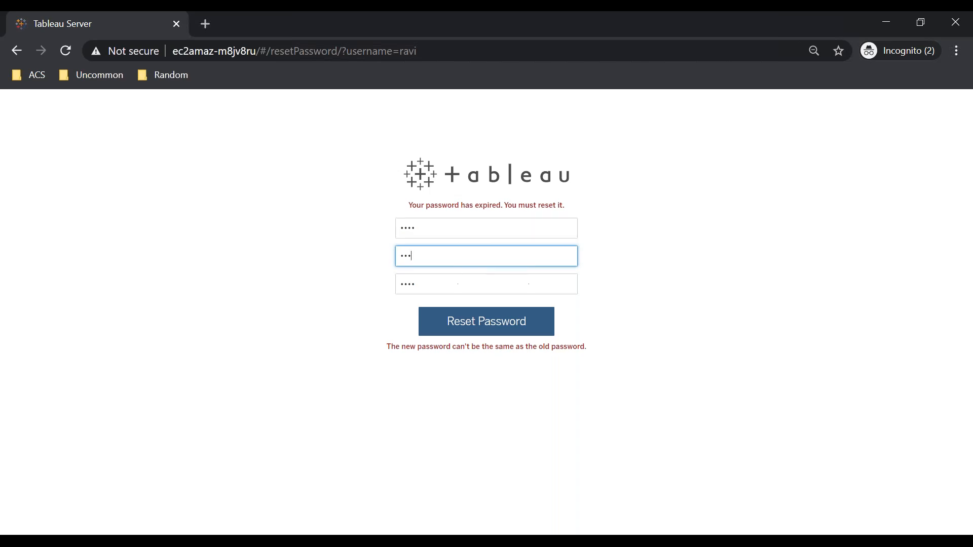
key("BackSpace")
key("BackSpace")
key("BackSpace")
type("••••••")
key("Tab")
type("••••••")
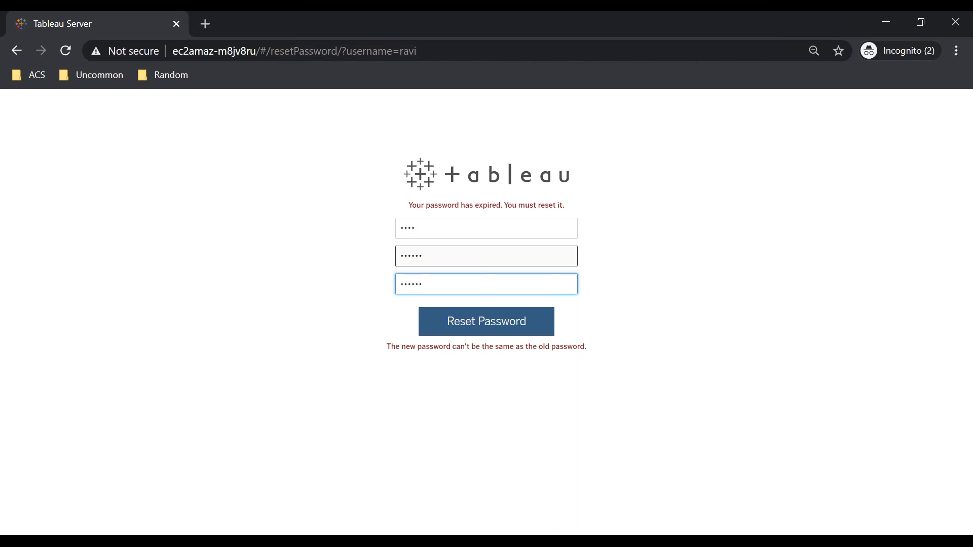
key("Return")
Sign in to Tableau Server with the non-administrator user's username and the new account password
type("ravi")
key("Tab")
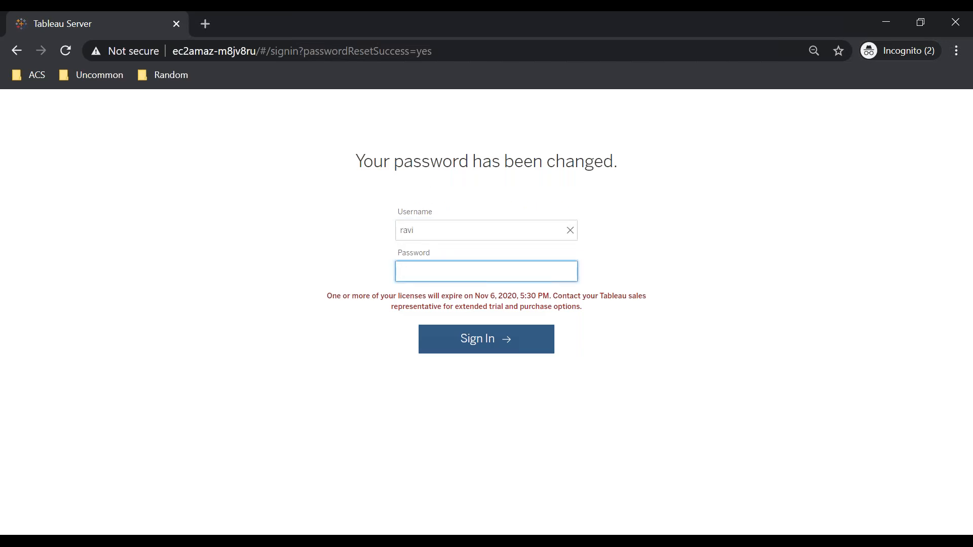
type("••••••")
key("Return")
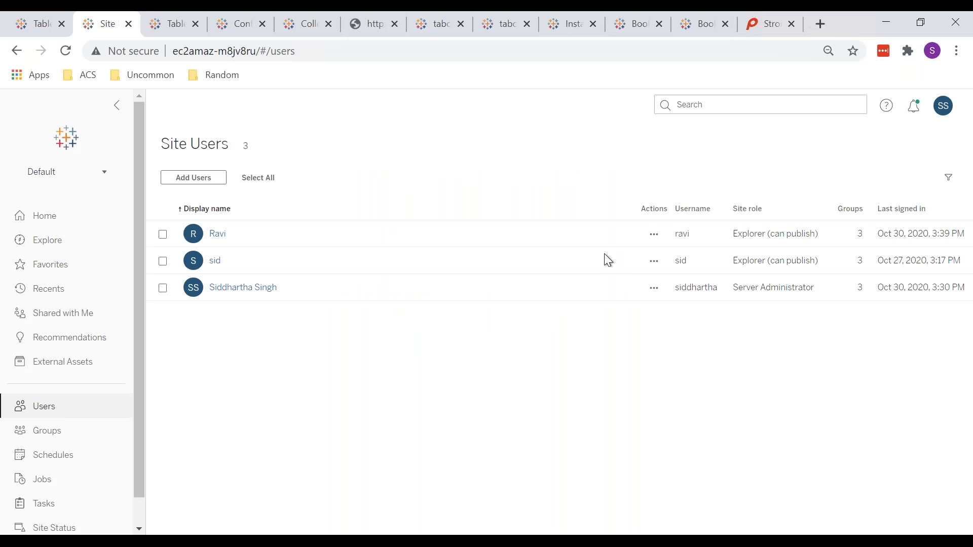
View the Remove User prompt for the same user in the administrator's window, cancel it, and review the user's other available actions
left_click(653, 235)
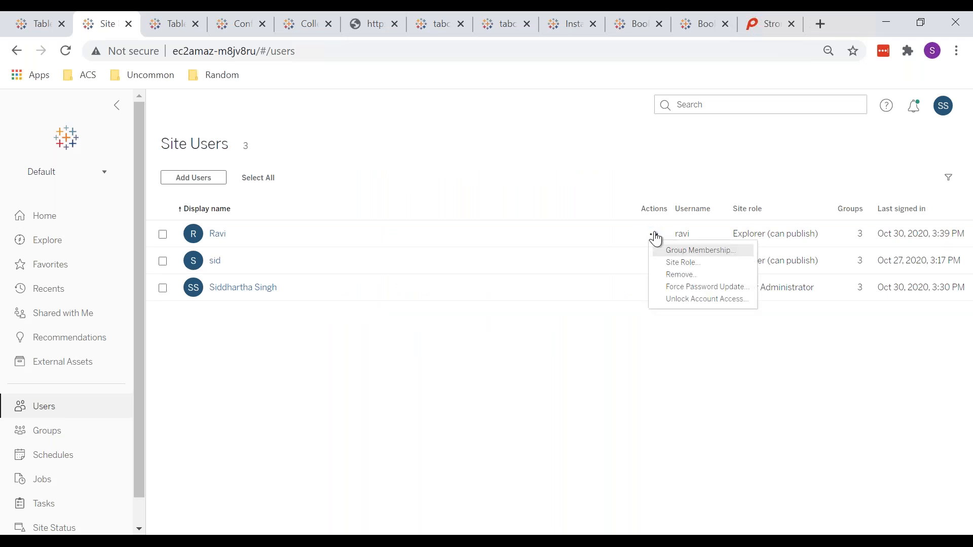
left_click(685, 277)
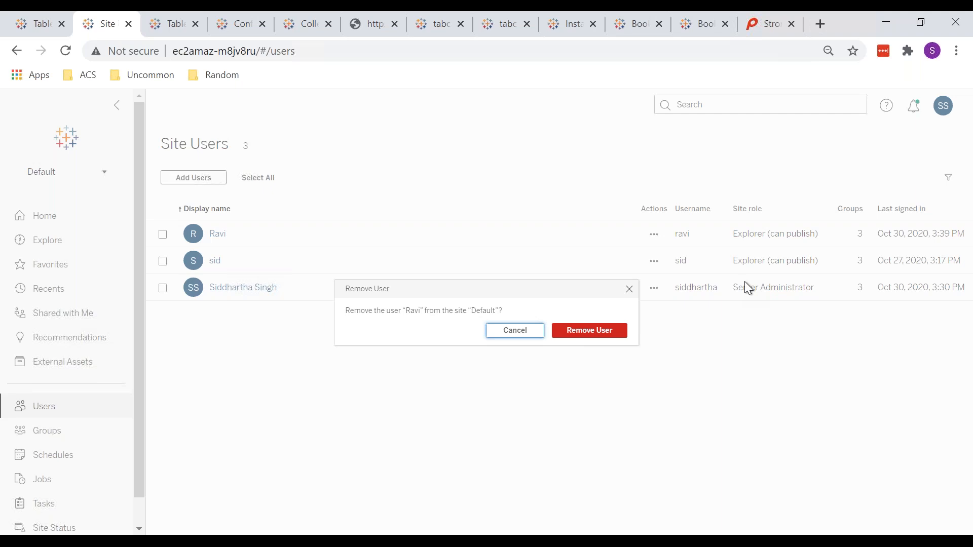
left_click(518, 332)
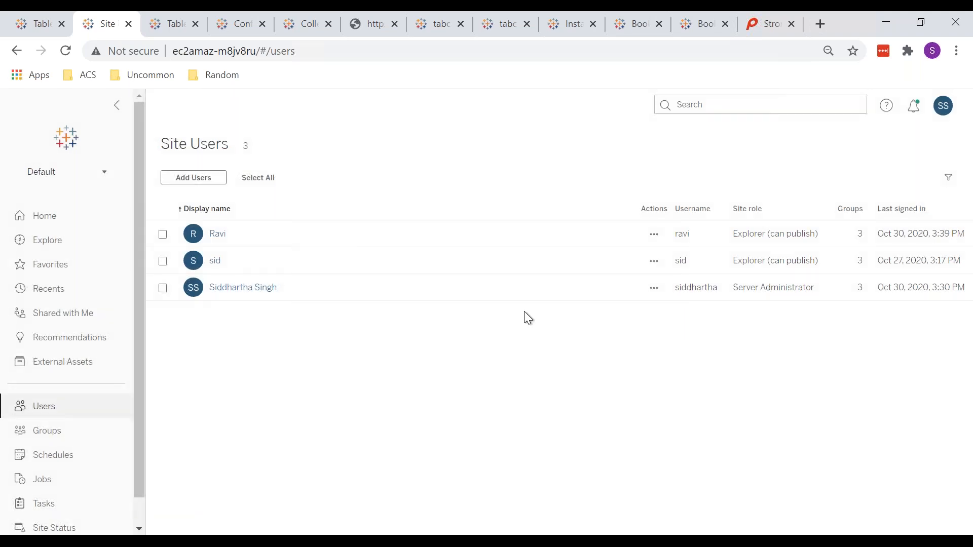
left_click(653, 236)
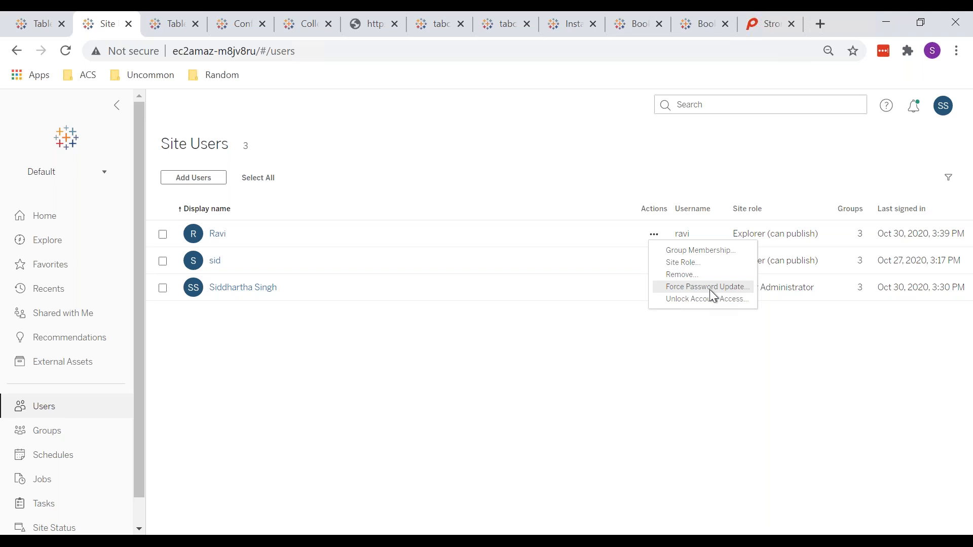
left_click(399, 367)
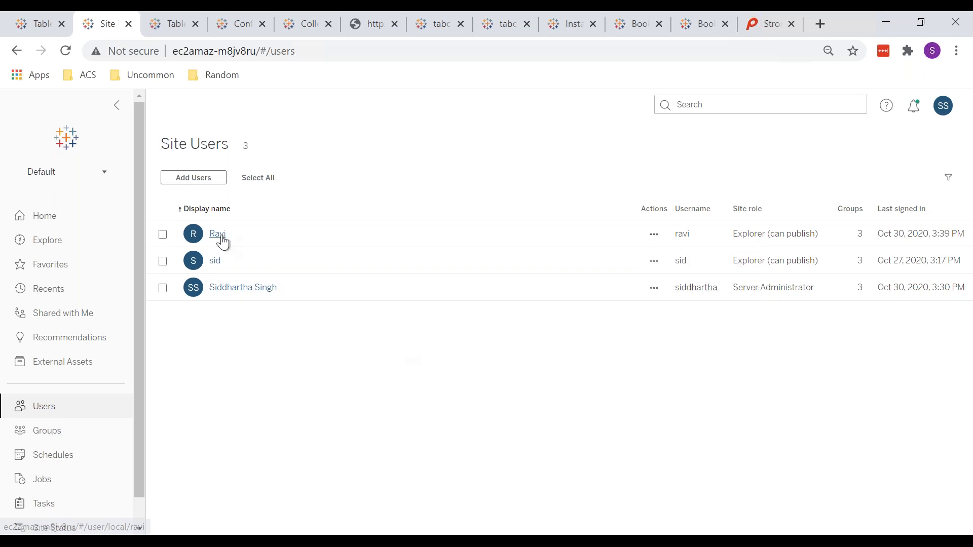
View the non-administrator user's content page, and return to the list of all site users
left_click(217, 234)
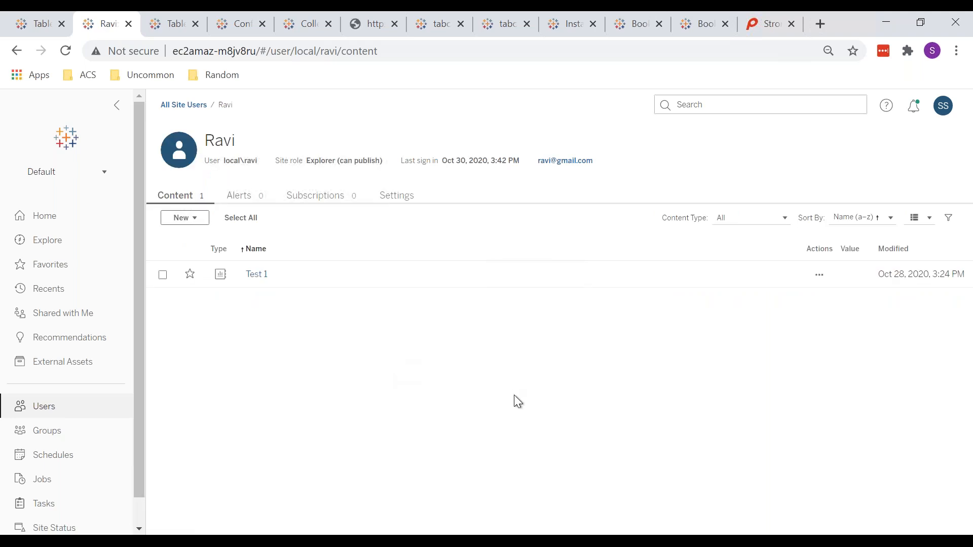
left_click(246, 198)
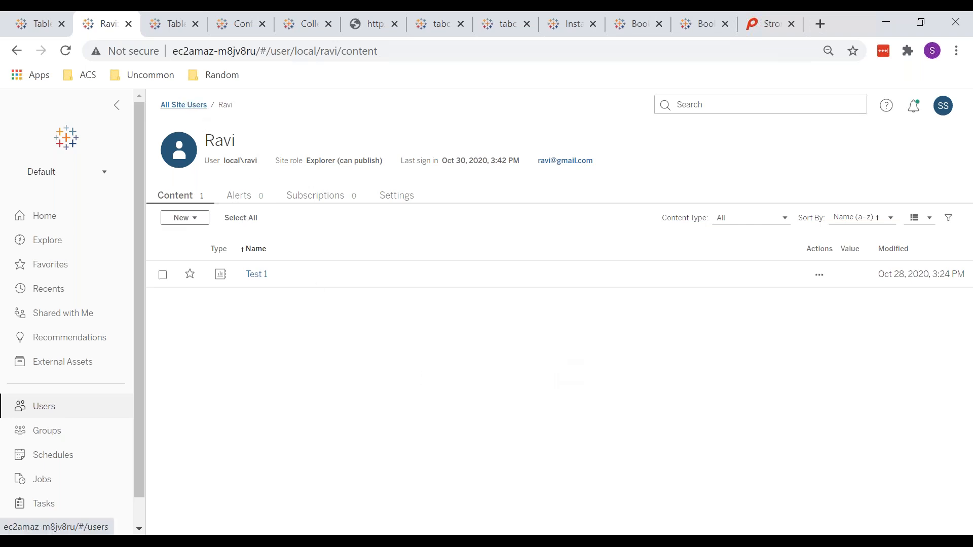
left_click(184, 105)
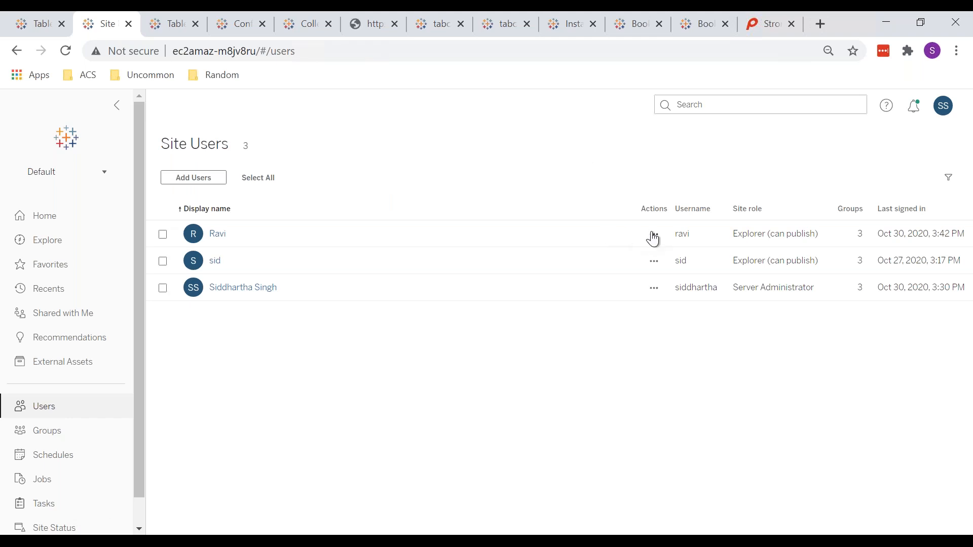
Unlock account access for the non-administrator user on the Site Users page
left_click(654, 235)
left_click(673, 299)
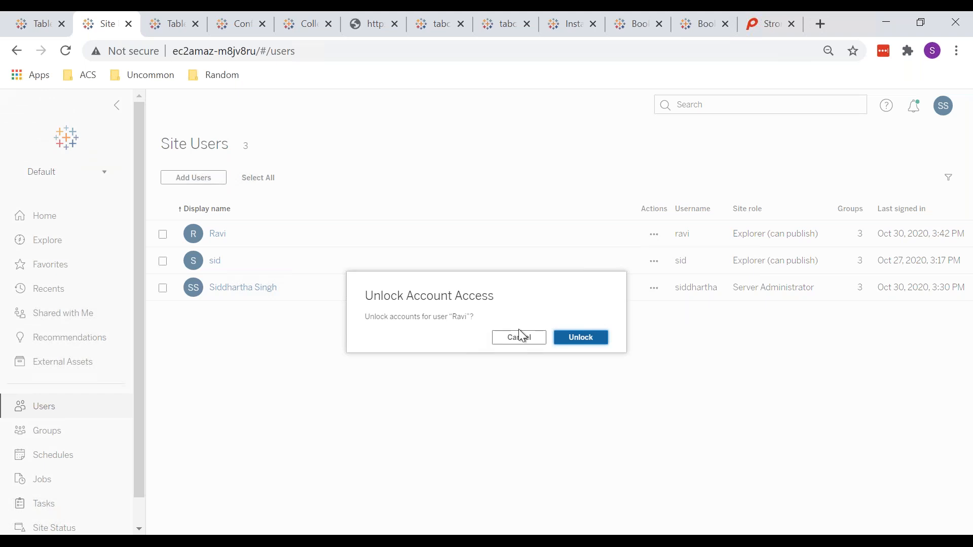
left_click(570, 342)
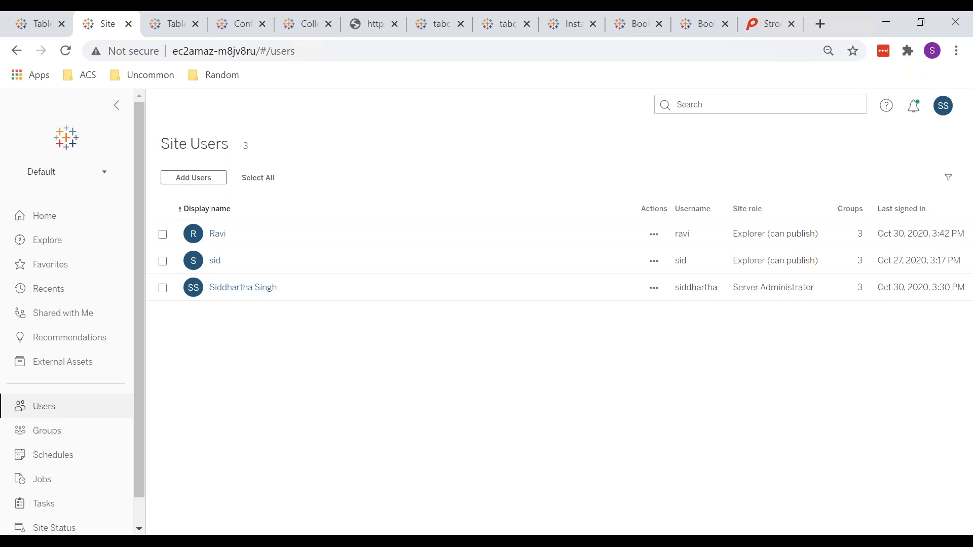
left_click(654, 237)
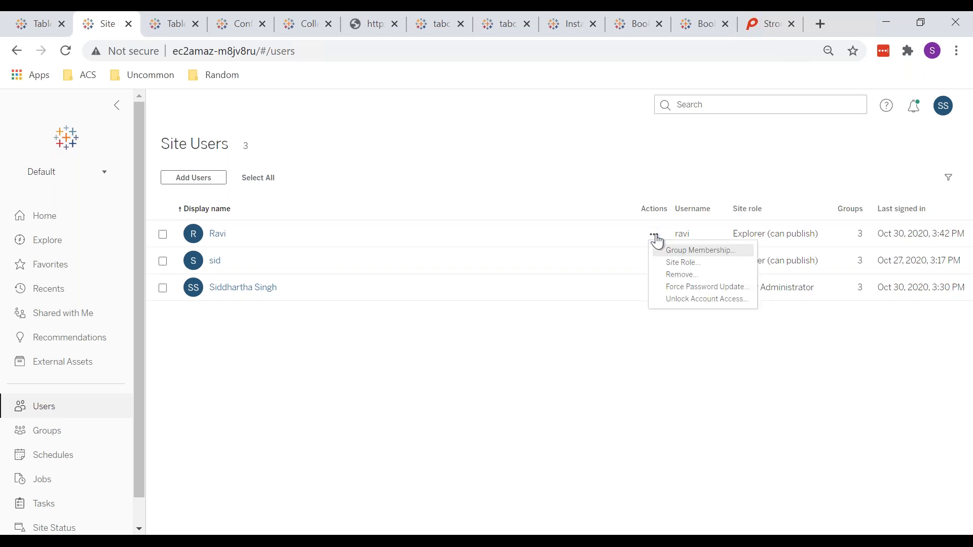
left_click(561, 373)
Return to the sign-in page in the incognito window, and sign in to the Default site with the user's username and new account password
mouse_move(245, 540)
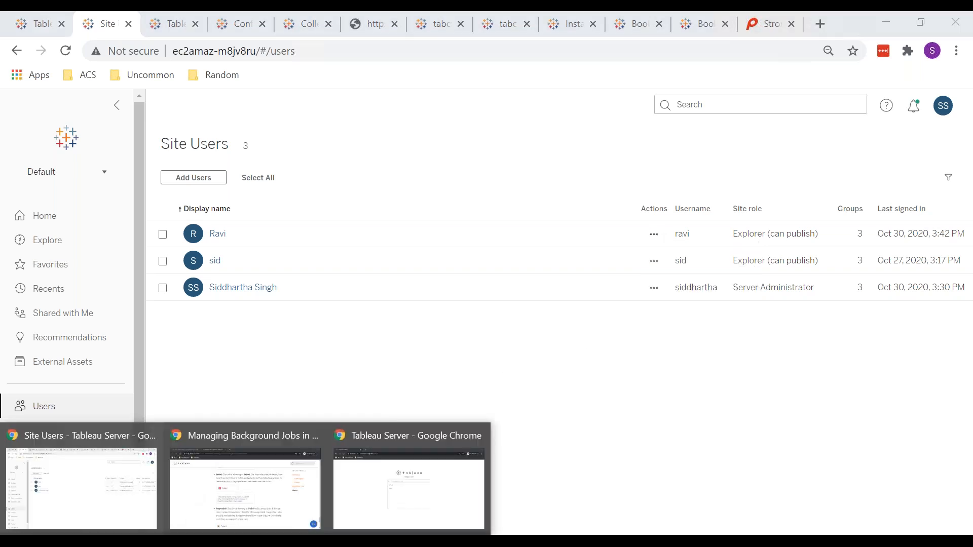
left_click(382, 464)
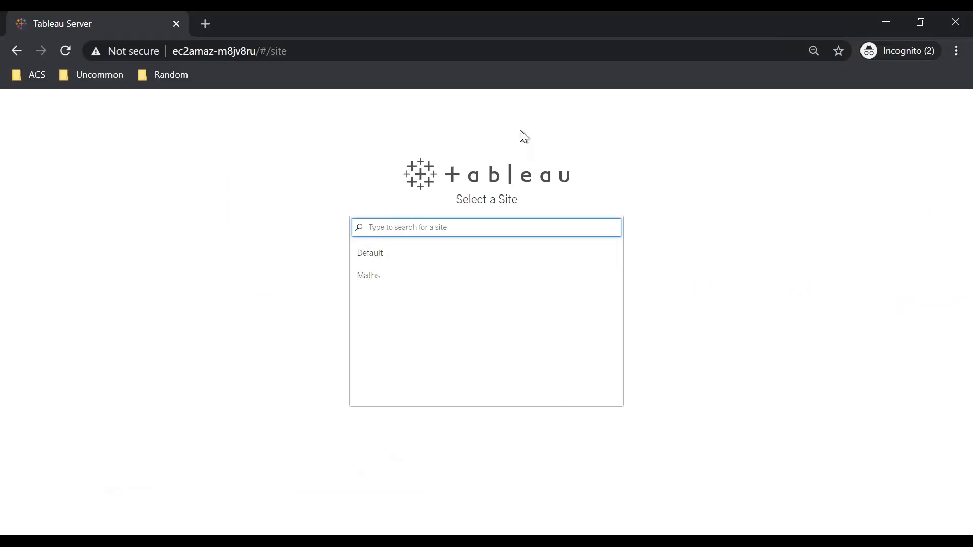
left_click(23, 41)
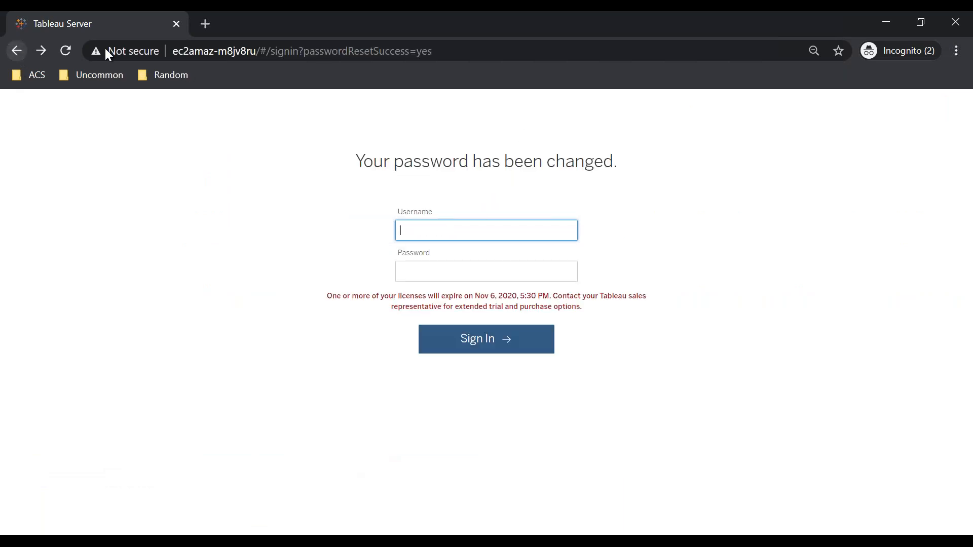
left_click(222, 51)
key("Return")
type("ravi")
key("Tab")
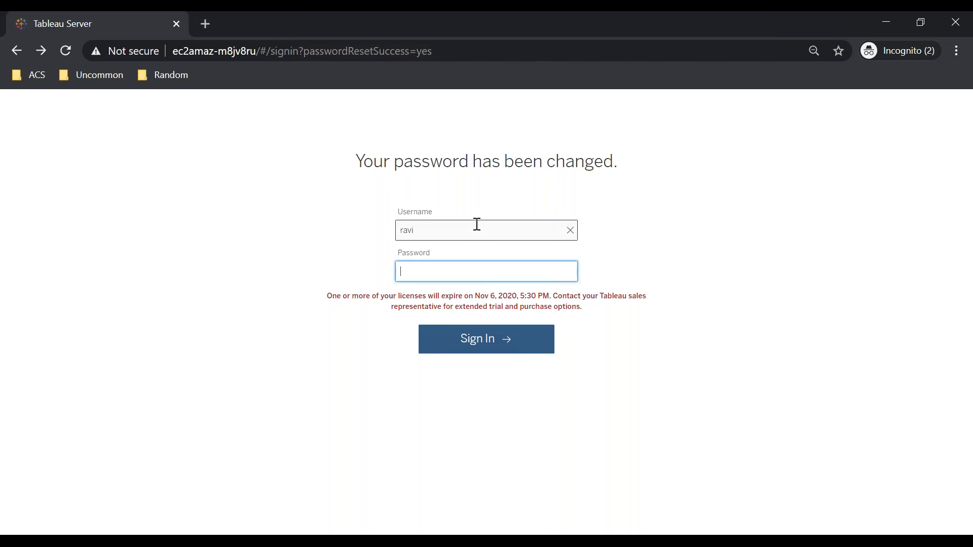
type("••••••")
key("Return")
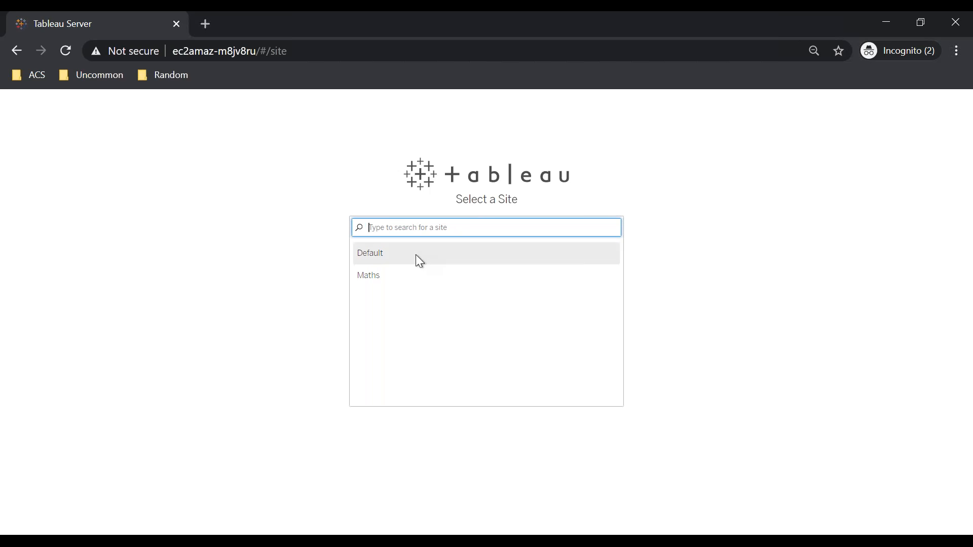
left_click(384, 253)
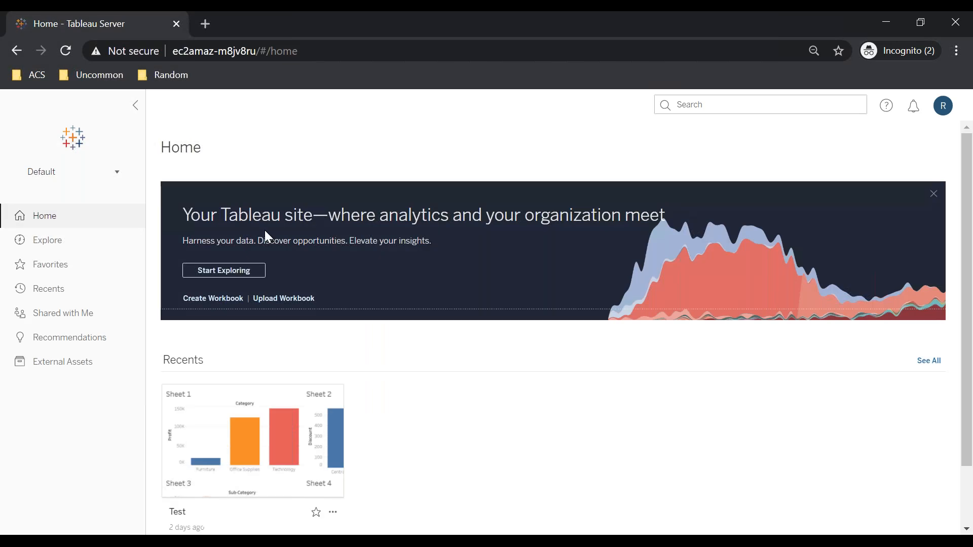
View the Explore page as the non-administrator user, comparing the incognito window with the administrator's Site Users page
left_click(72, 247)
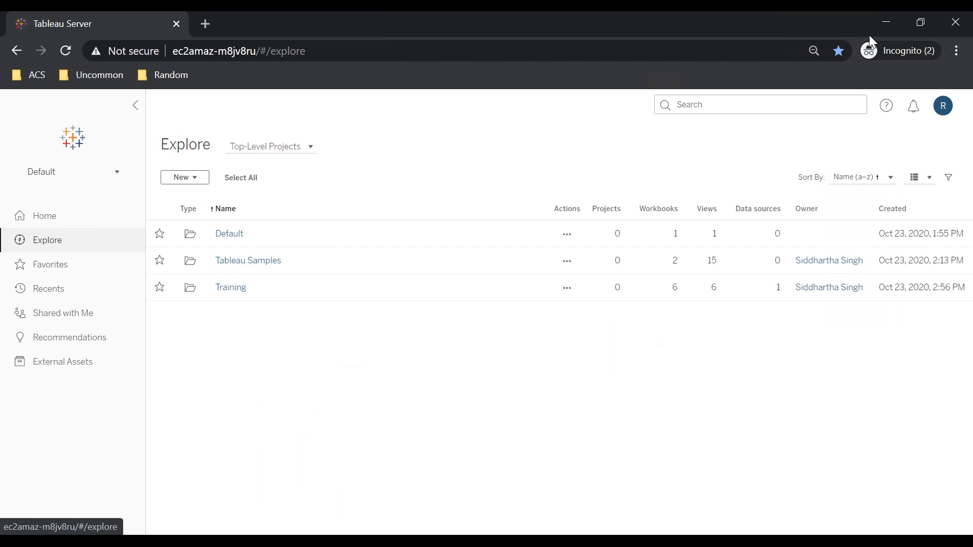
left_click(889, 19)
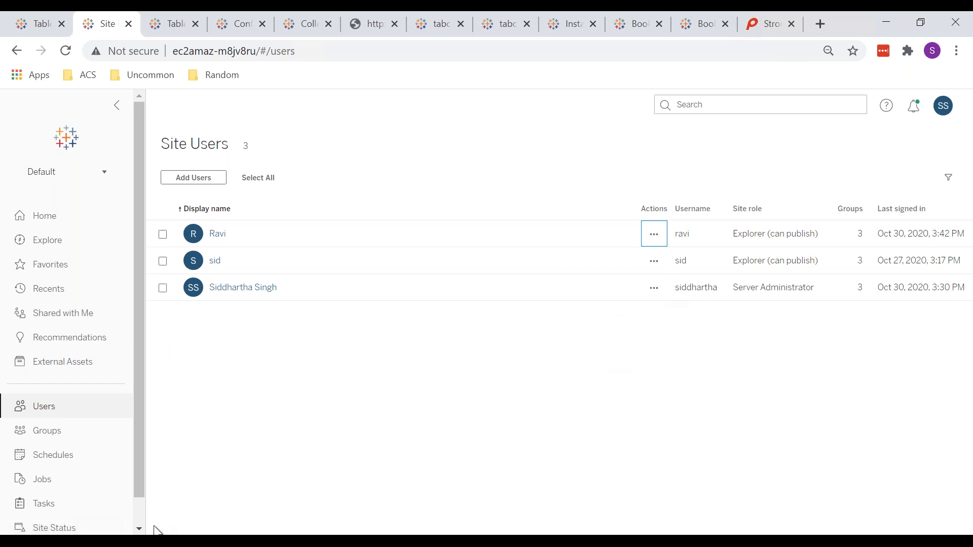
left_click(142, 541)
mouse_move(352, 487)
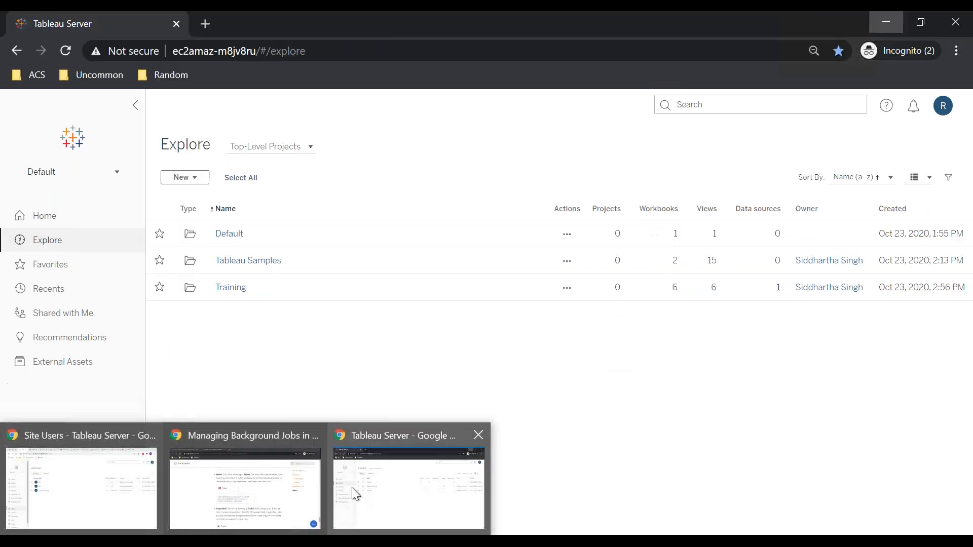
left_click(52, 498)
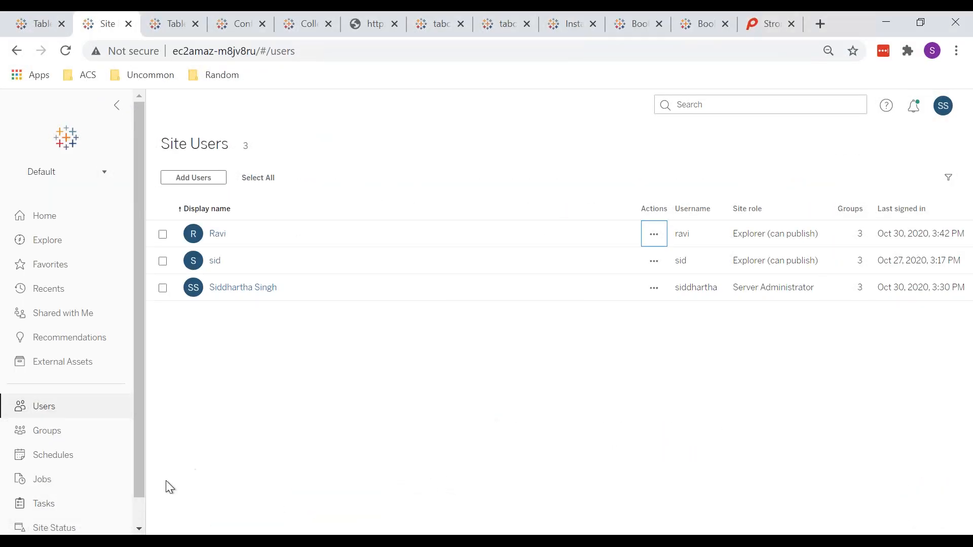
left_click(143, 541)
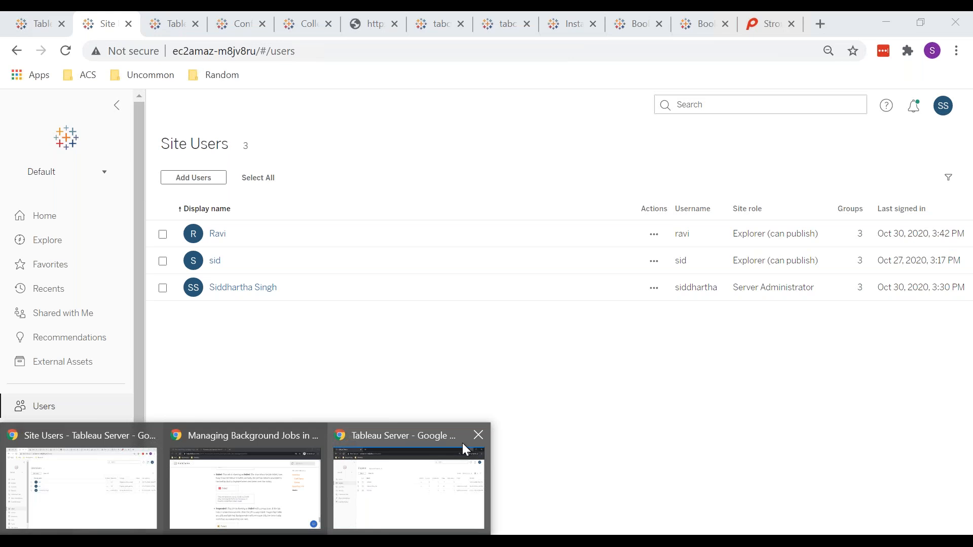
left_click(462, 442)
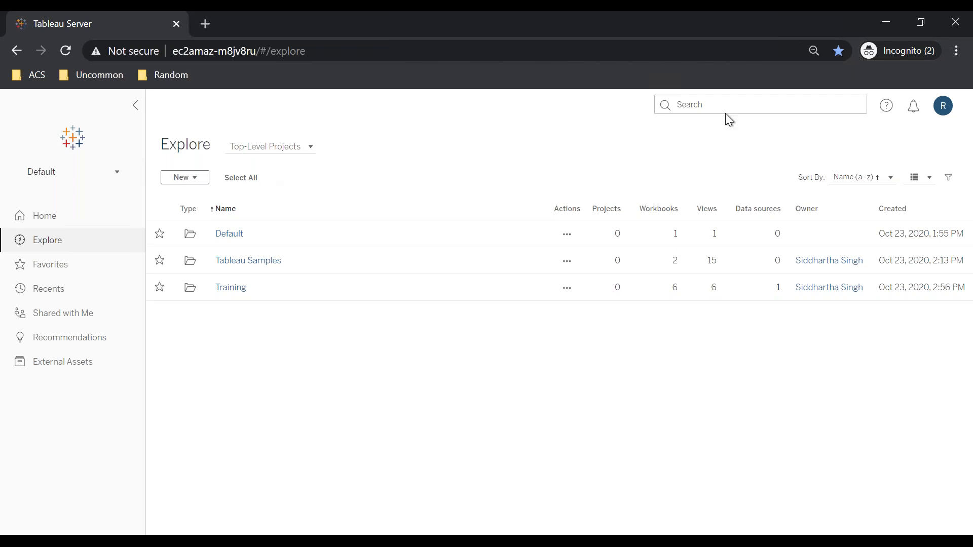
left_click(886, 54)
left_click(383, 375)
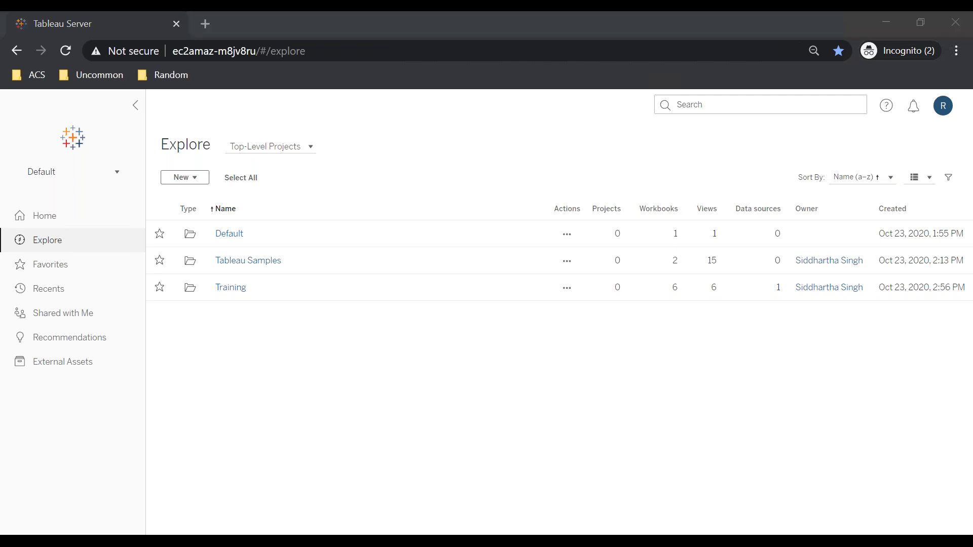
Return to the administrator's Tableau Server window and open the Default site's Groups page
mouse_move(89, 502)
left_click(48, 479)
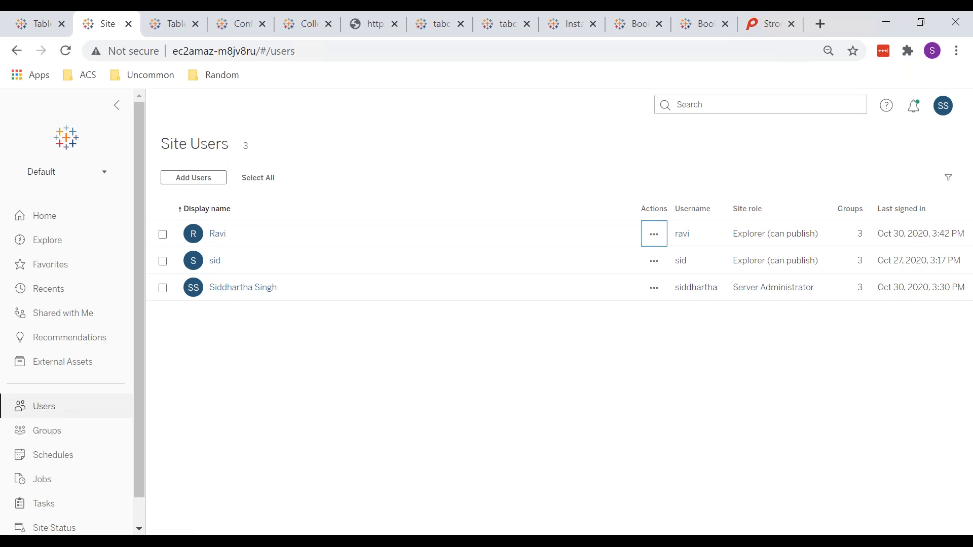
left_click(46, 439)
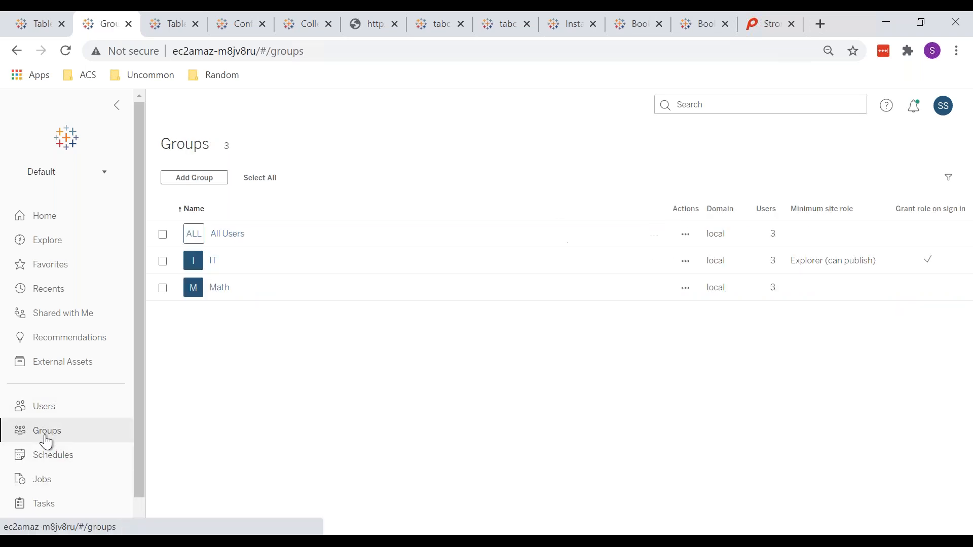
View the Default site's Schedules page and the Tableau help article on requiring SSL for direct connections from clients
left_click(77, 458)
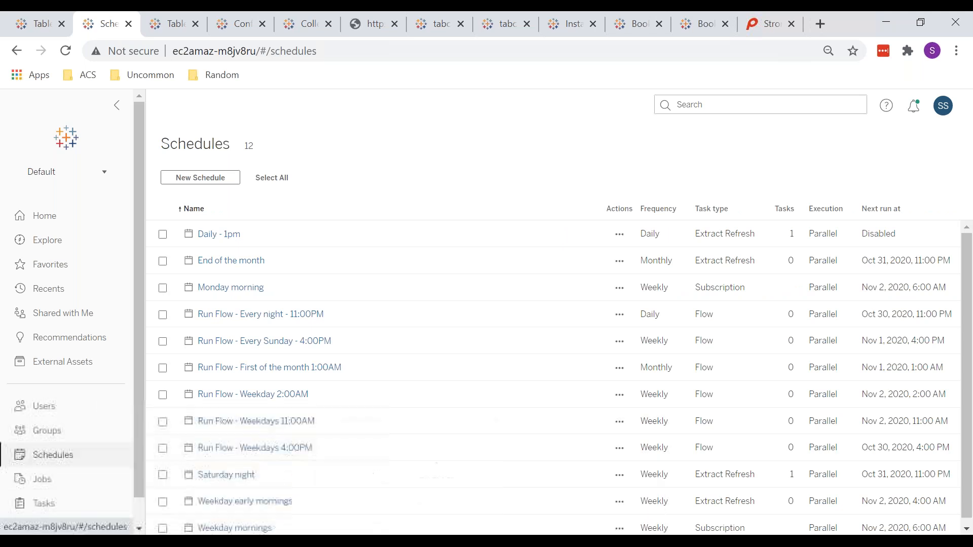
key("ctrl+Tab")
key("ctrl+Tab")
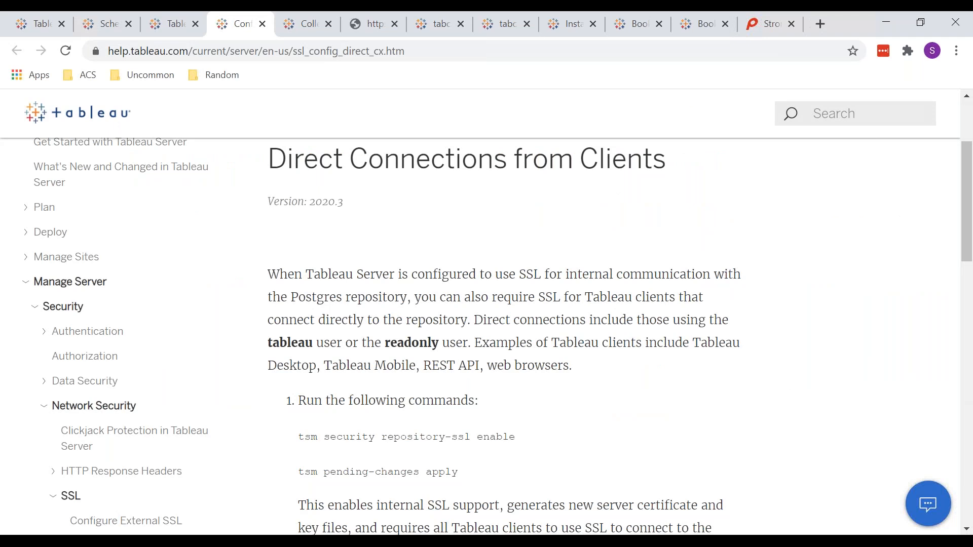
key("End")
Examine the Tableau Server repository help article, covering the PostgreSQL connection and the command enabling access for the readonly user
key("ctrl+Tab")
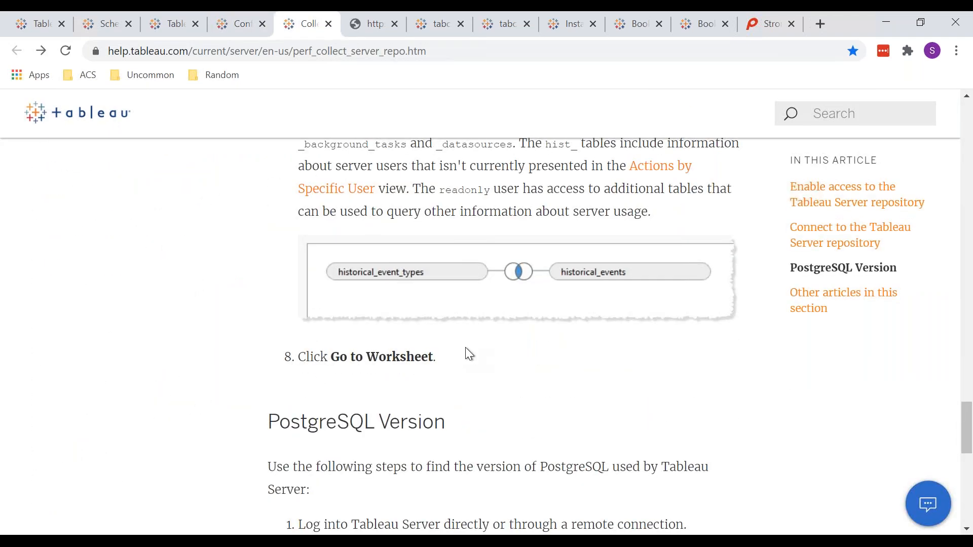
key("End")
scroll(504, 337, "up", 20)
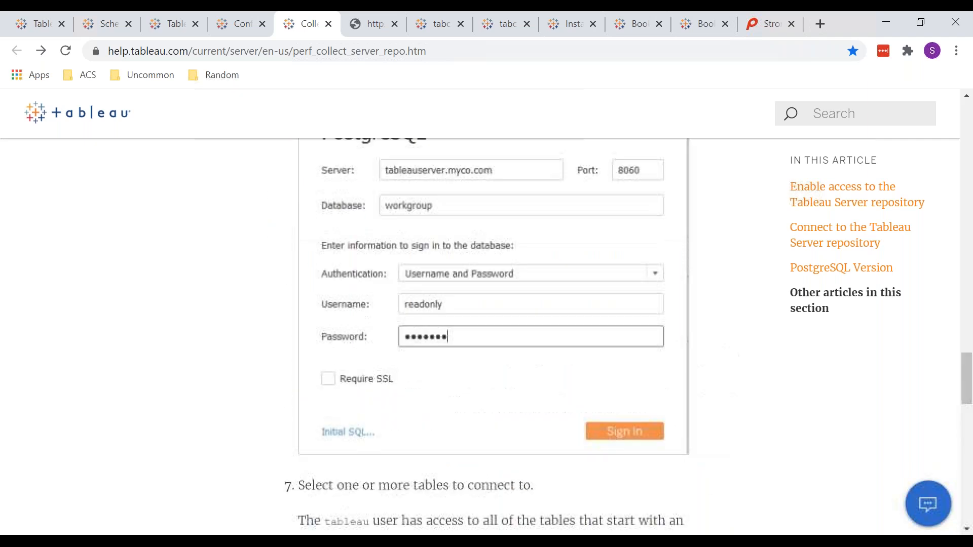
scroll(504, 336, "up", 15)
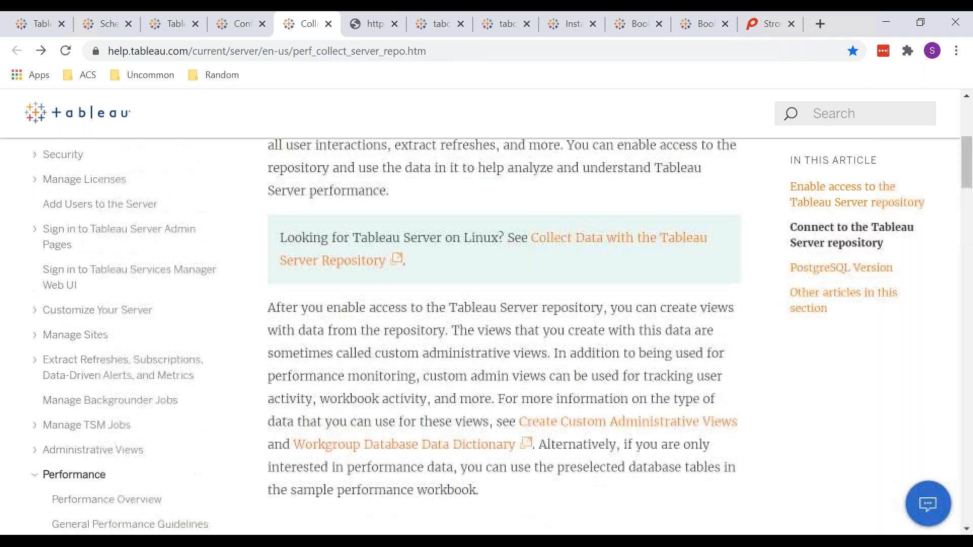
scroll(504, 337, "down", 5)
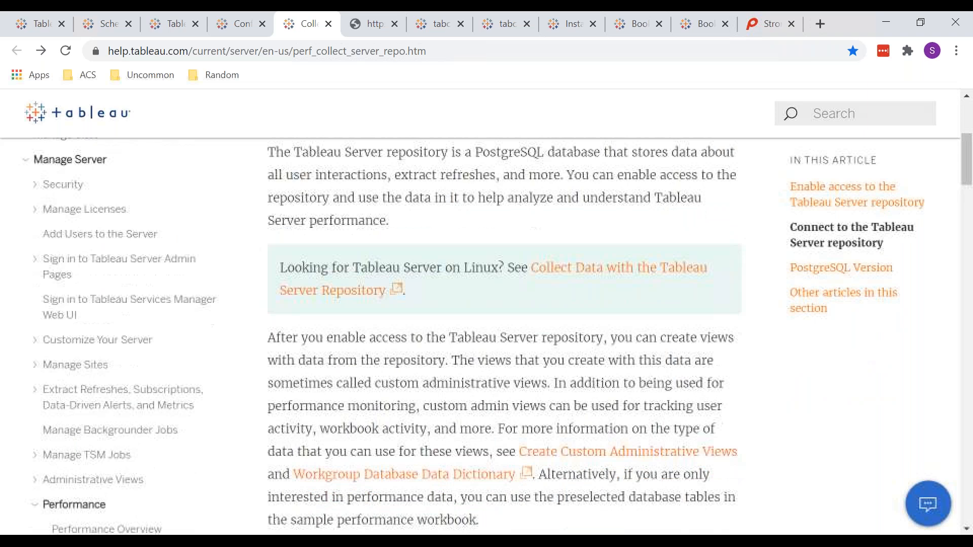
scroll(504, 337, "down", 19)
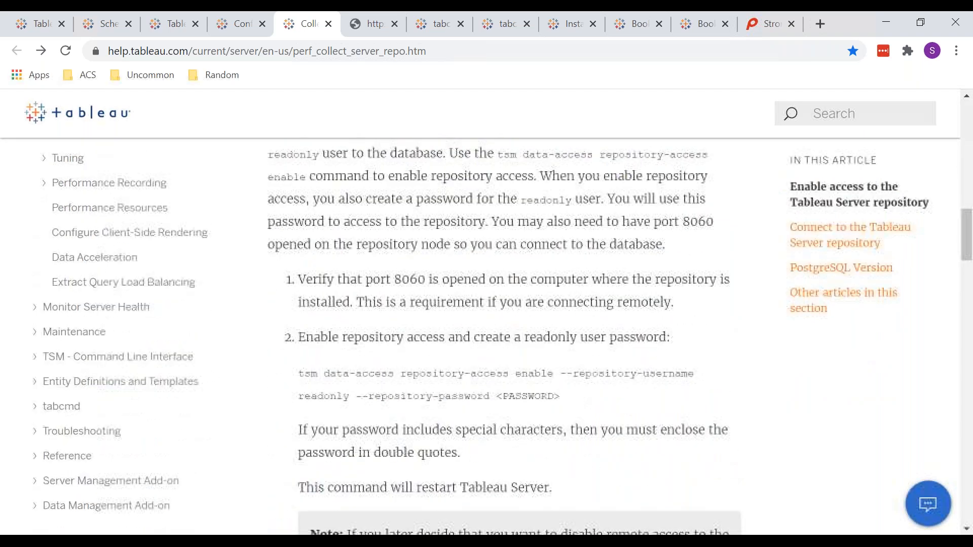
scroll(504, 336, "up", 9)
scroll(504, 336, "down", 2)
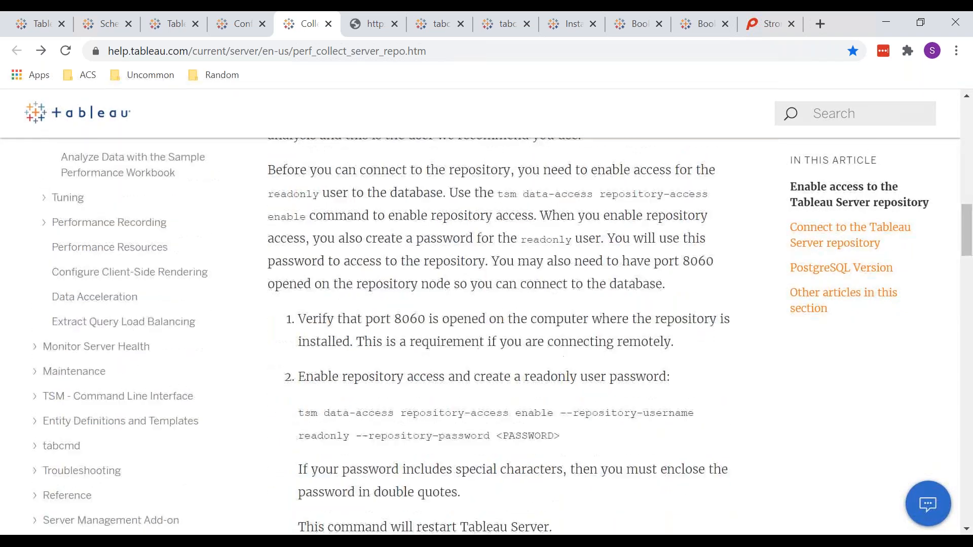
Examine the local and Active Directory identity store tables in the Tableau data dictionary, and return to the Workgroups Database introduction
key("ctrl+Tab")
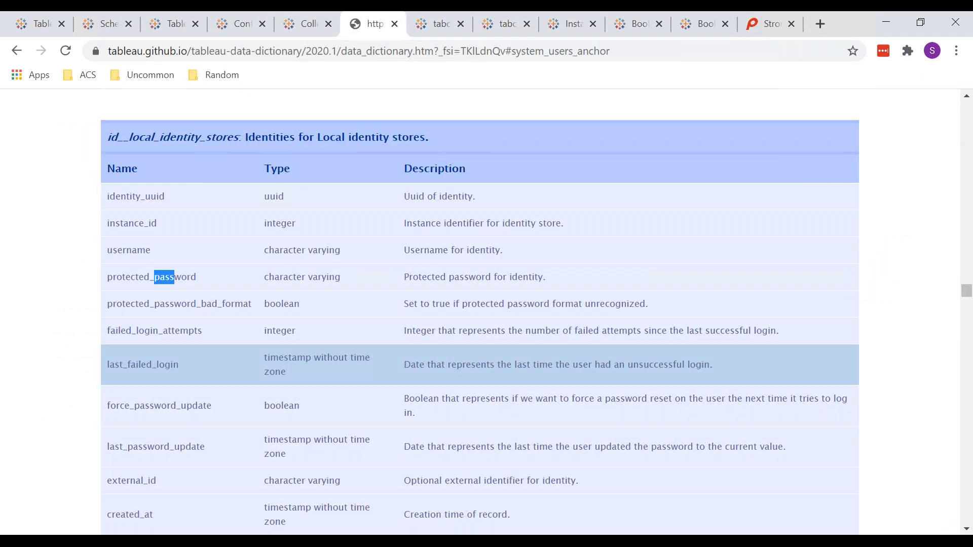
scroll(479, 312, "down", 9)
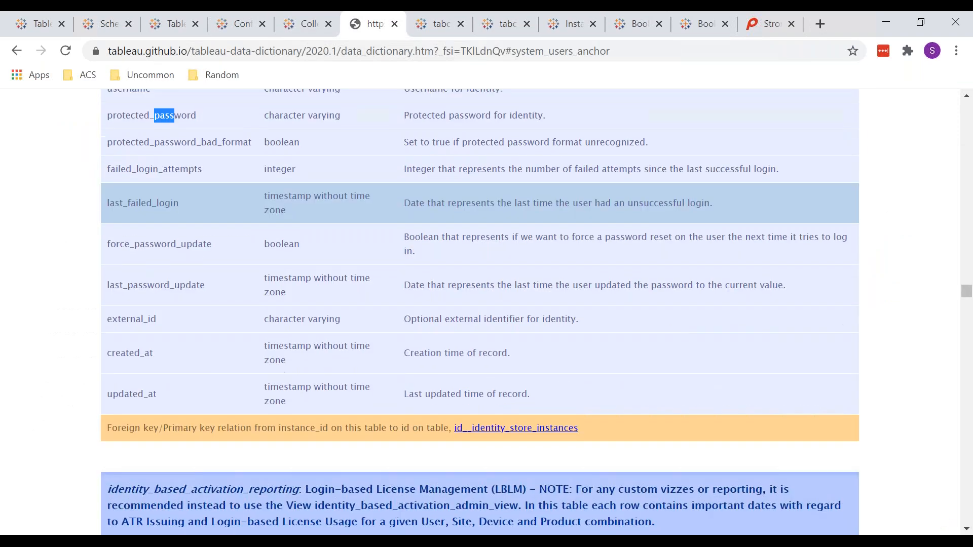
scroll(479, 312, "up", 20)
scroll(479, 334, "up", 10)
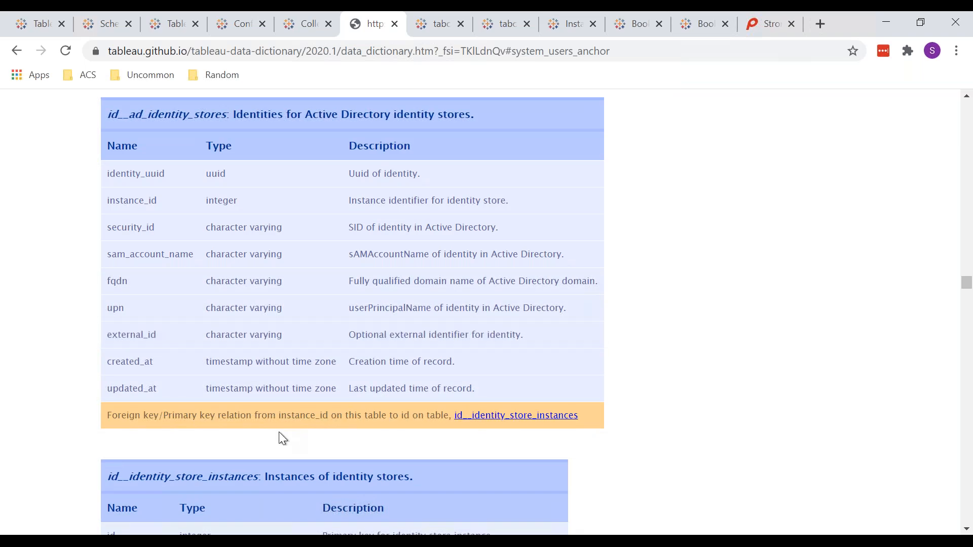
scroll(282, 439, "up", 20)
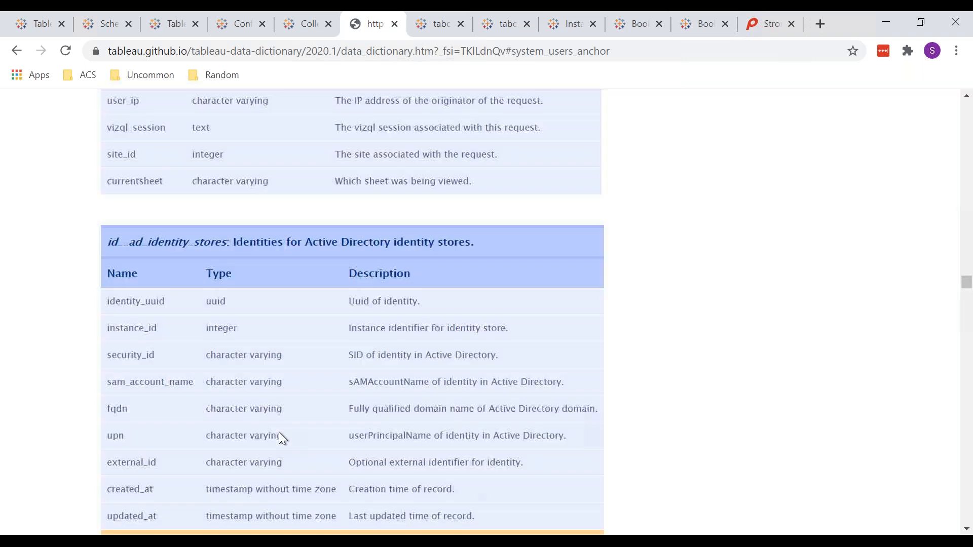
scroll(280, 434, "up", 20)
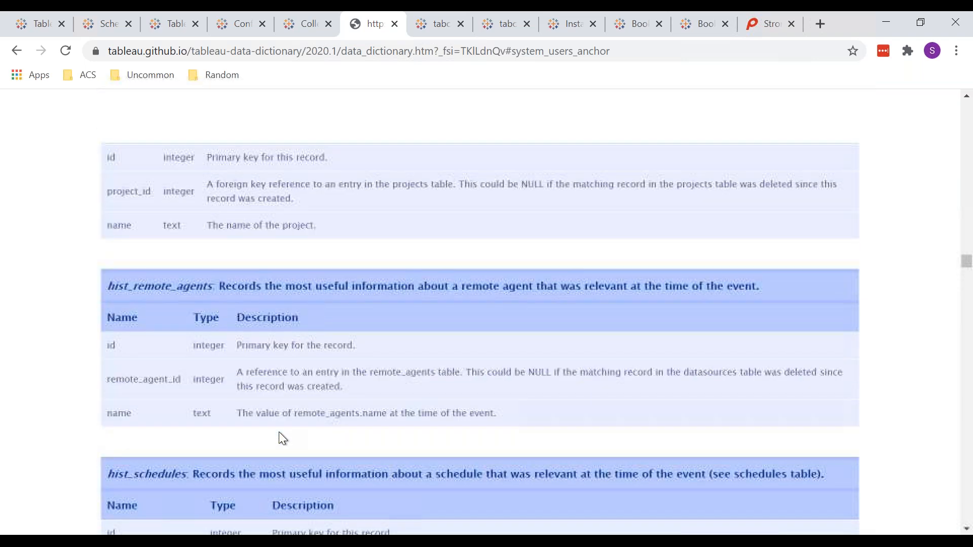
scroll(278, 431, "up", 20)
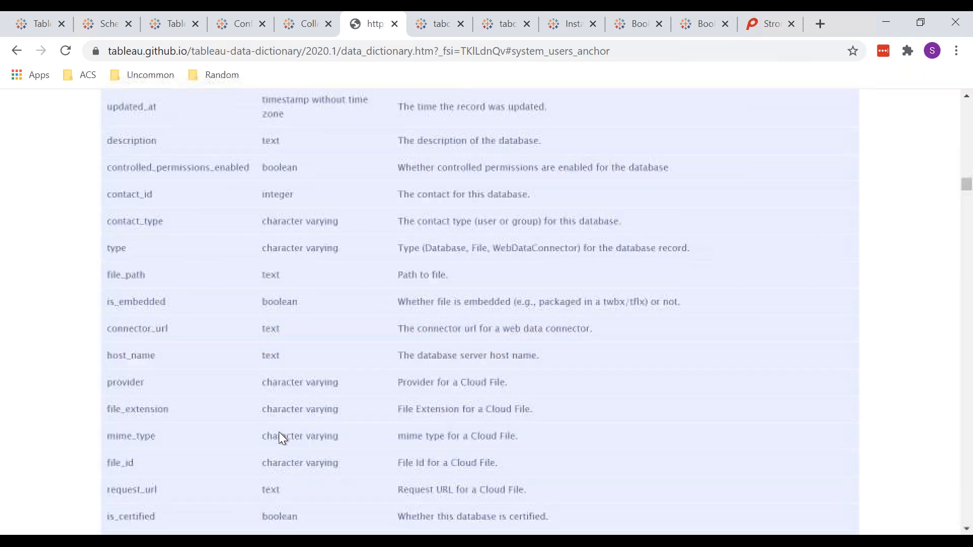
left_click_drag(967, 182, 970, 106)
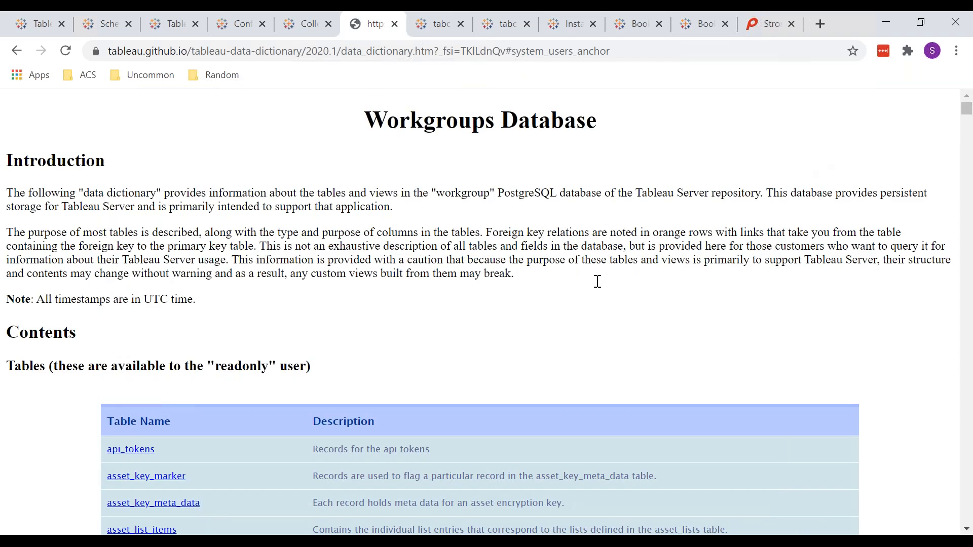
Review the data dictionary's contents list of tables for the readonly user, through to the views for the tableau and readonly users
scroll(598, 282, "down", 15)
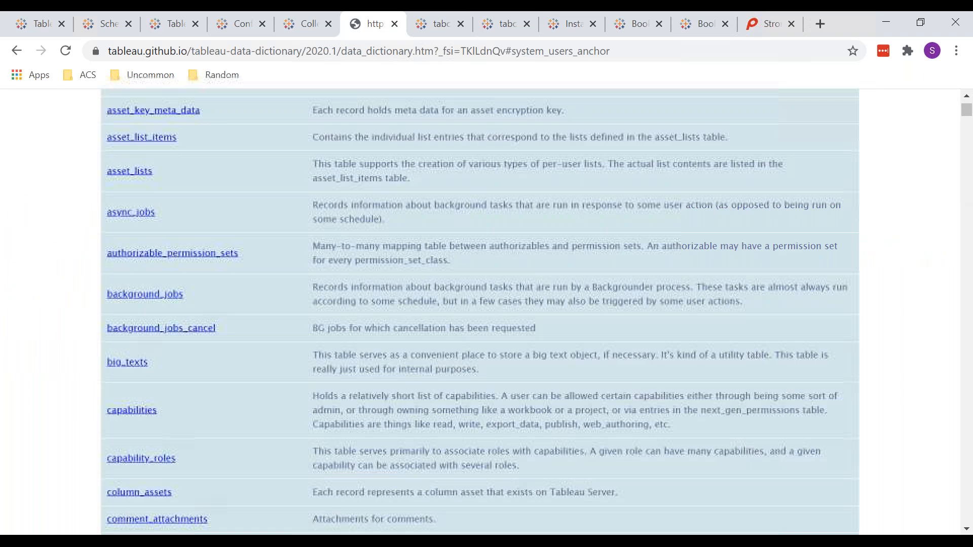
scroll(598, 282, "down", 18)
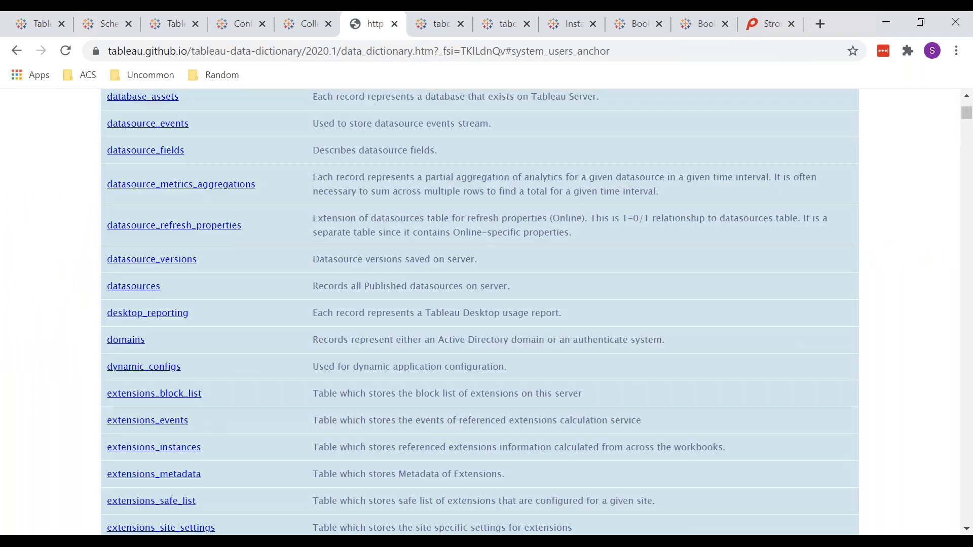
scroll(426, 284, "down", 5)
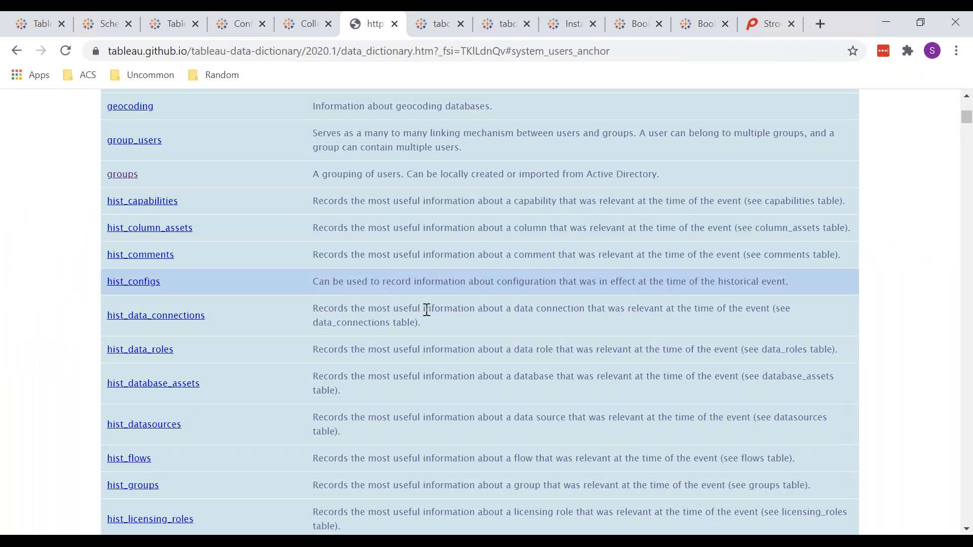
scroll(243, 332, "down", 5)
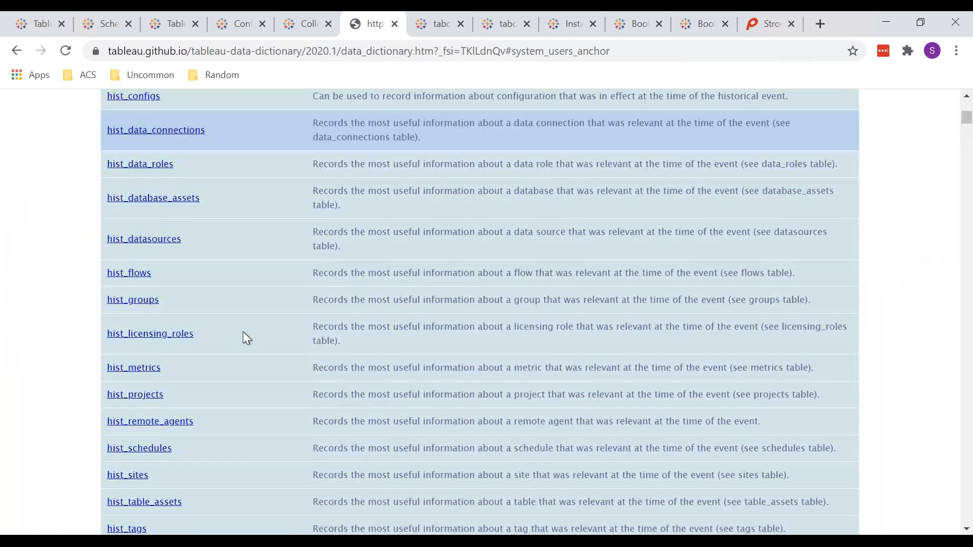
scroll(243, 333, "down", 6)
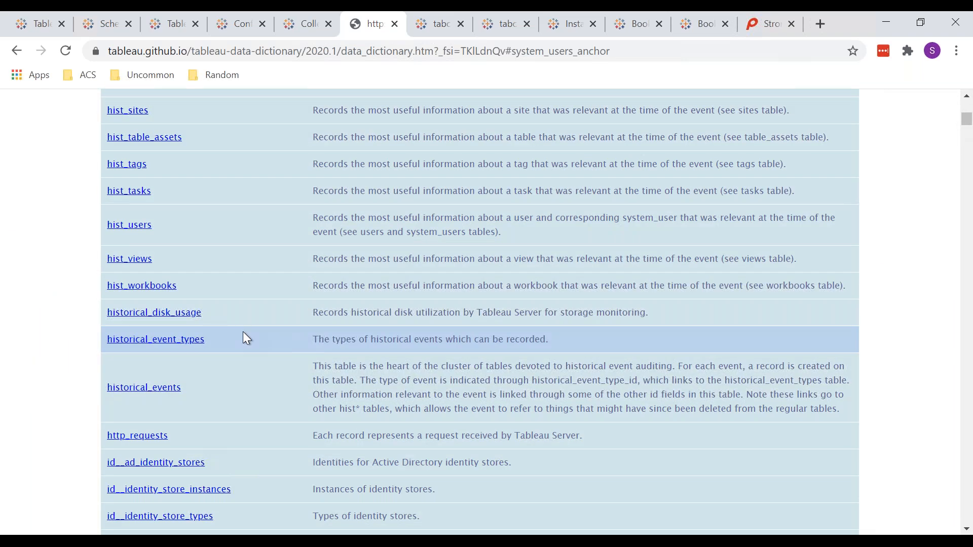
scroll(243, 333, "down", 5)
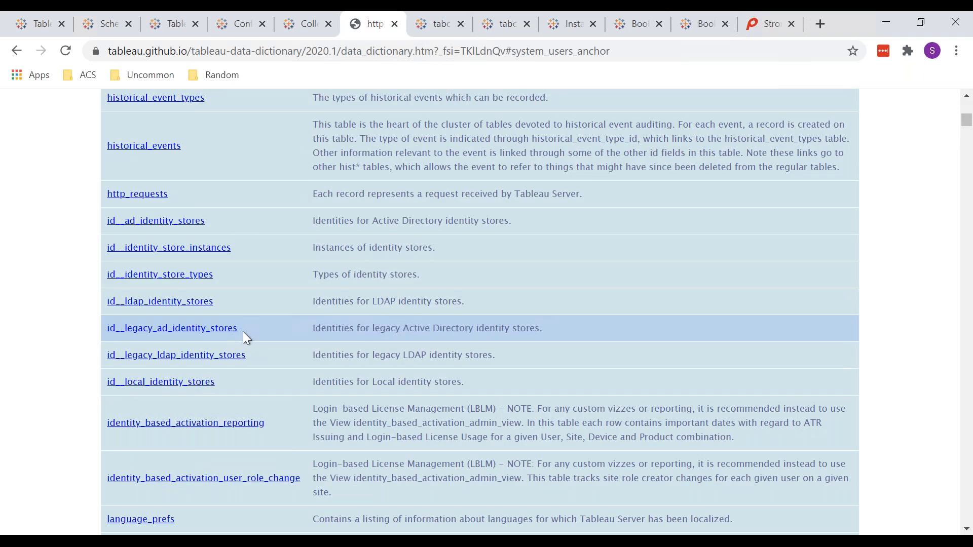
scroll(242, 331, "down", 20)
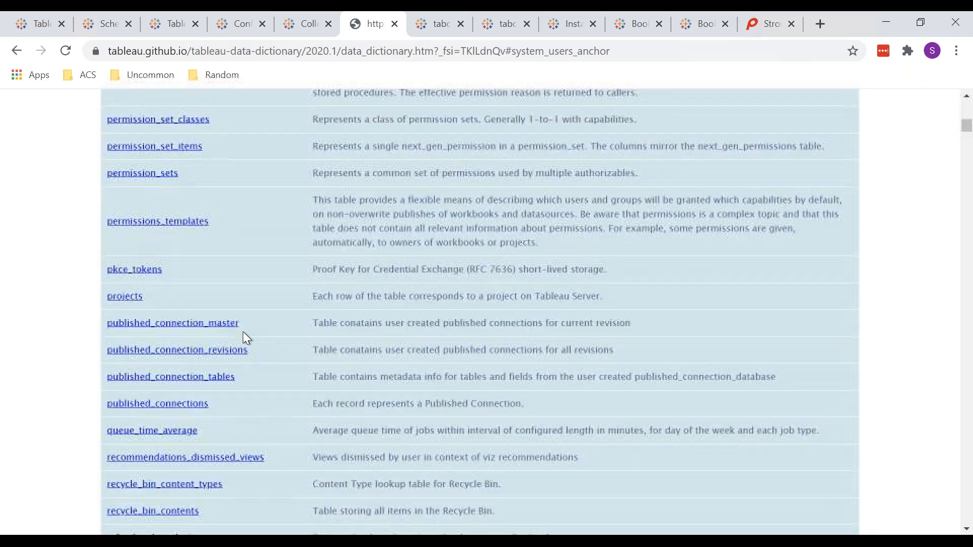
scroll(245, 336, "down", 20)
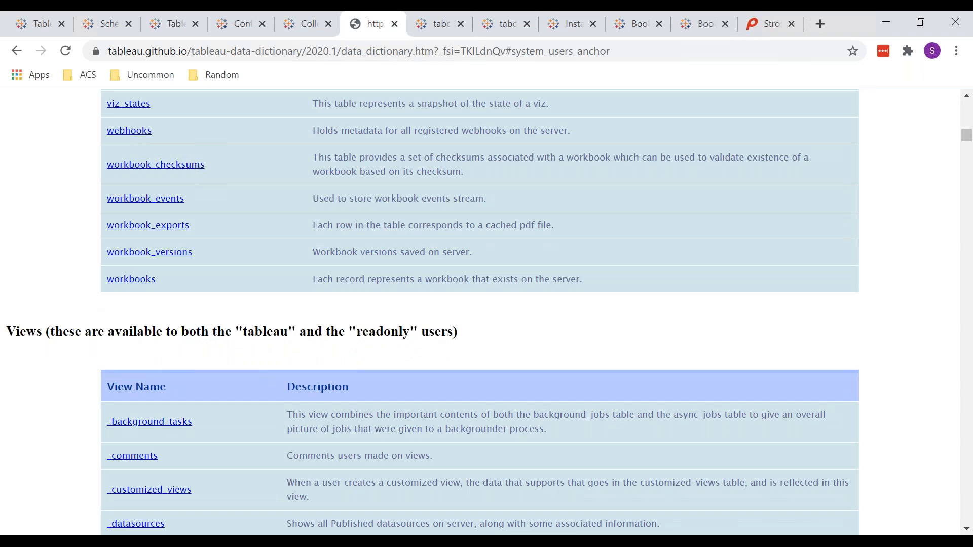
scroll(433, 311, "down", 3)
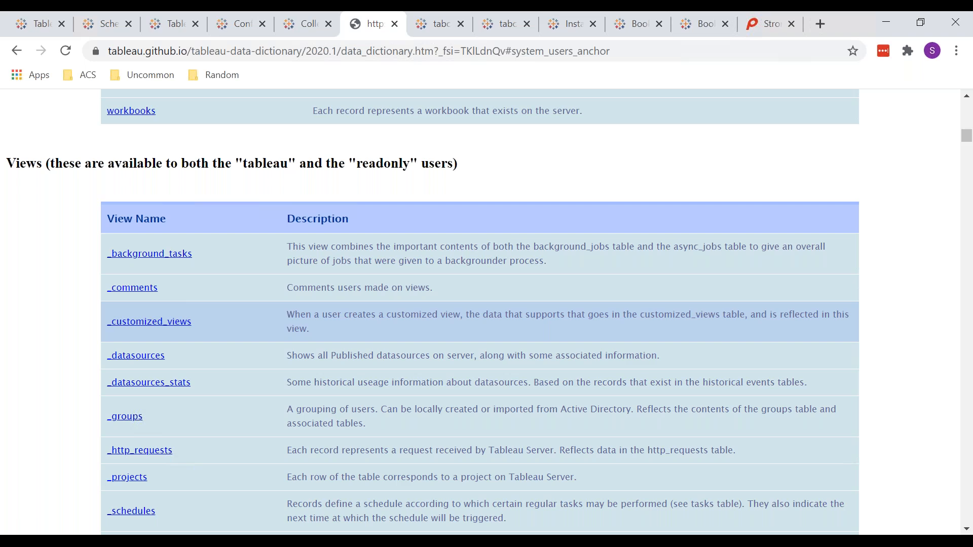
Examine the data dictionary's list of views and the table definitions that follow, through to the comments and content_sync_token tables
key("ctrl+Tab")
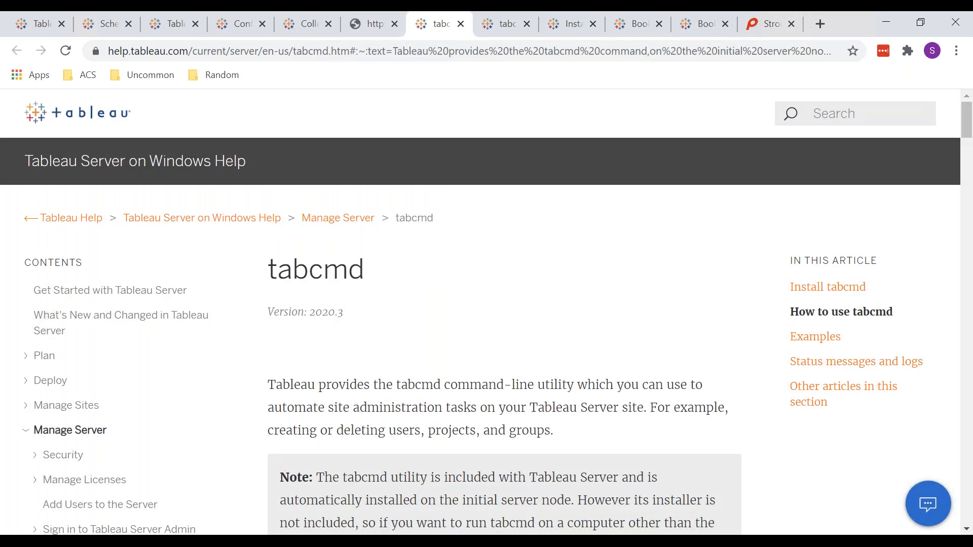
key("ctrl+shift+Tab")
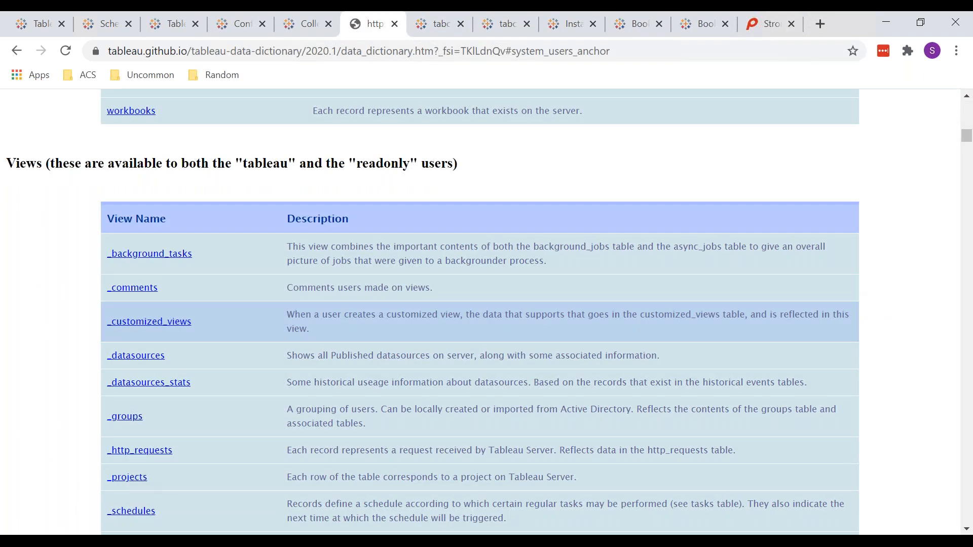
scroll(479, 313, "down", 15)
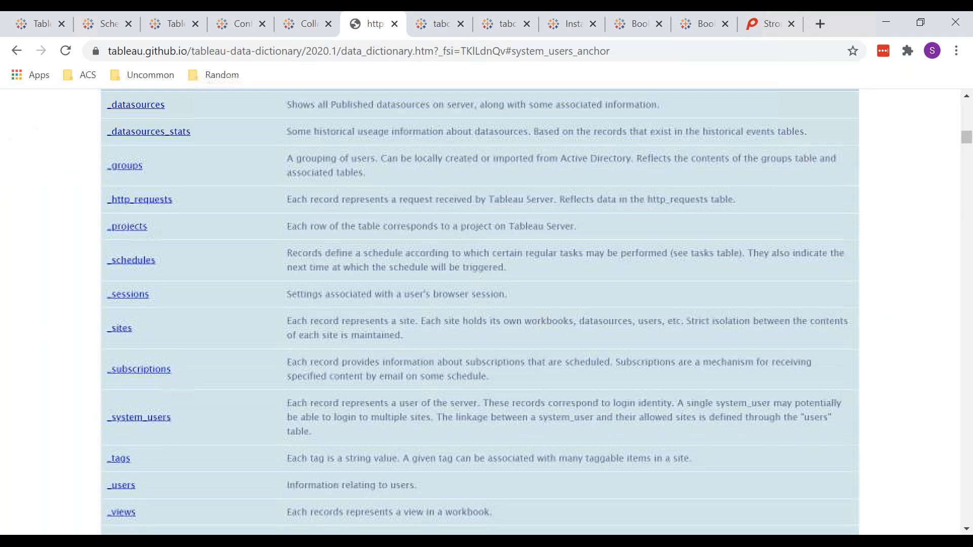
scroll(480, 313, "down", 15)
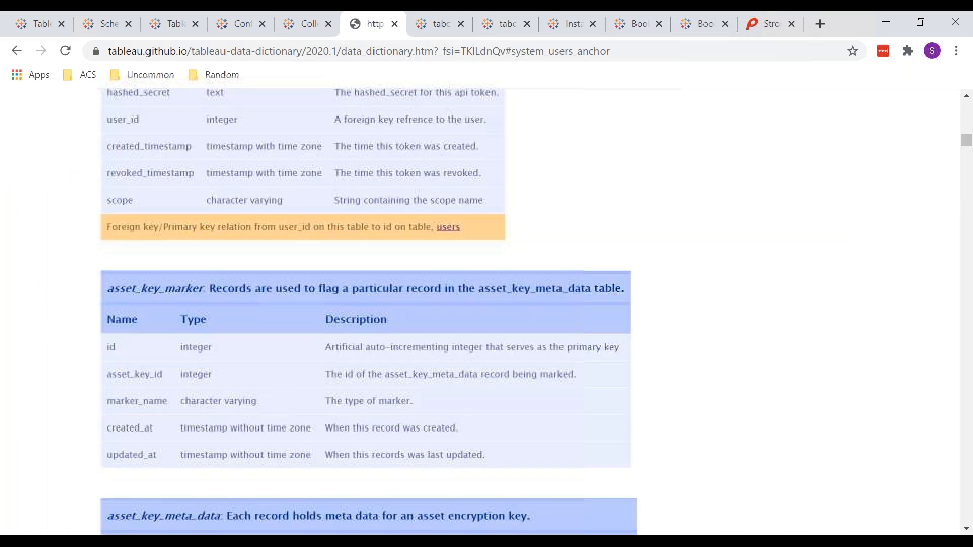
scroll(480, 313, "down", 15)
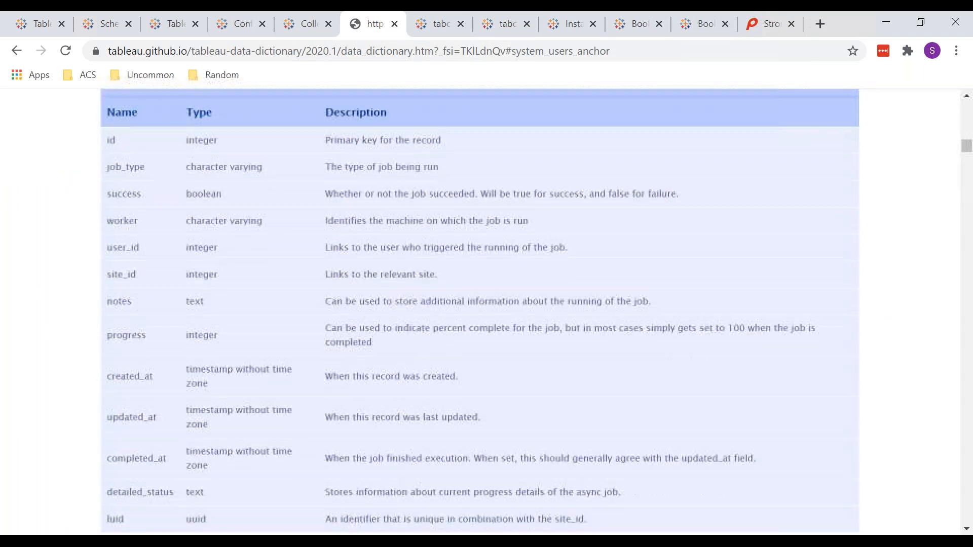
scroll(479, 313, "down", 18)
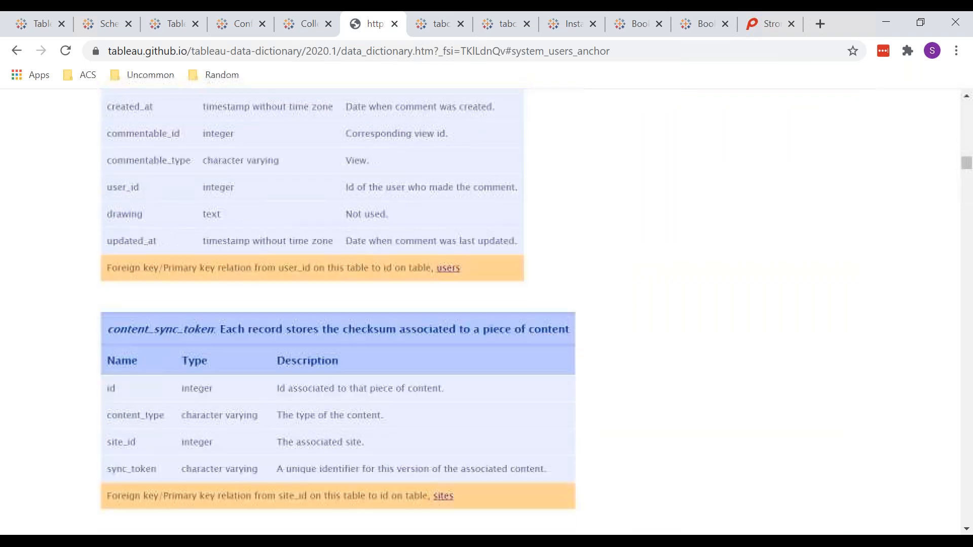
scroll(479, 312, "up", 8)
scroll(479, 313, "up", 1)
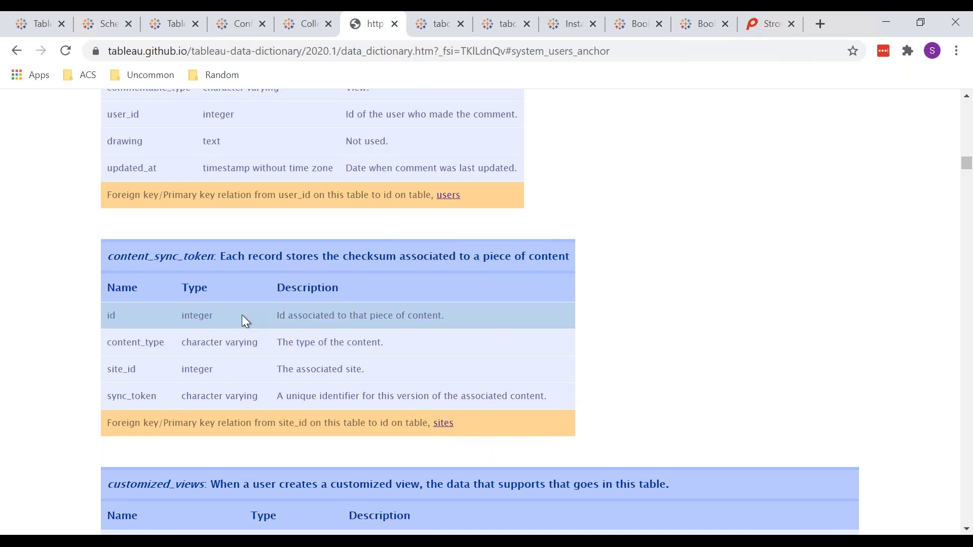
scroll(243, 316, "up", 6)
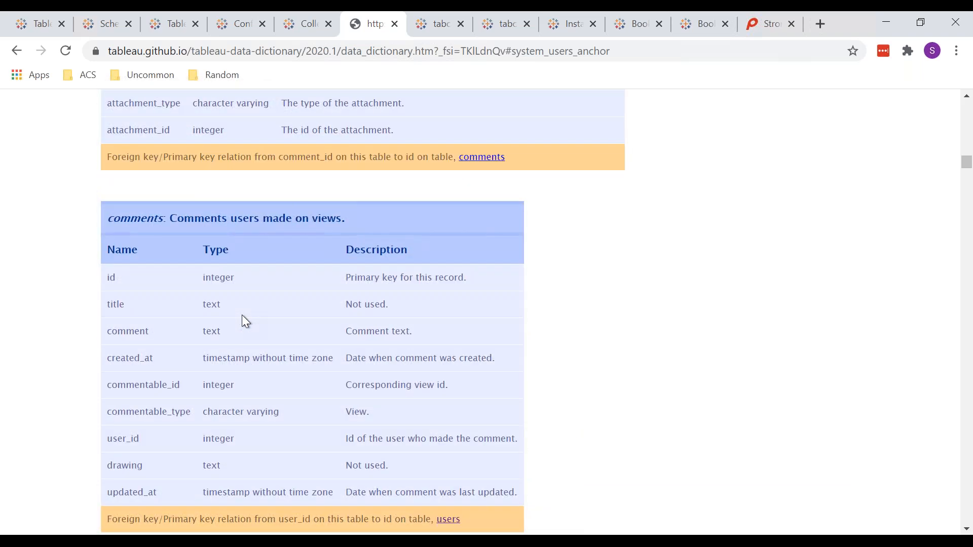
scroll(241, 315, "down", 1)
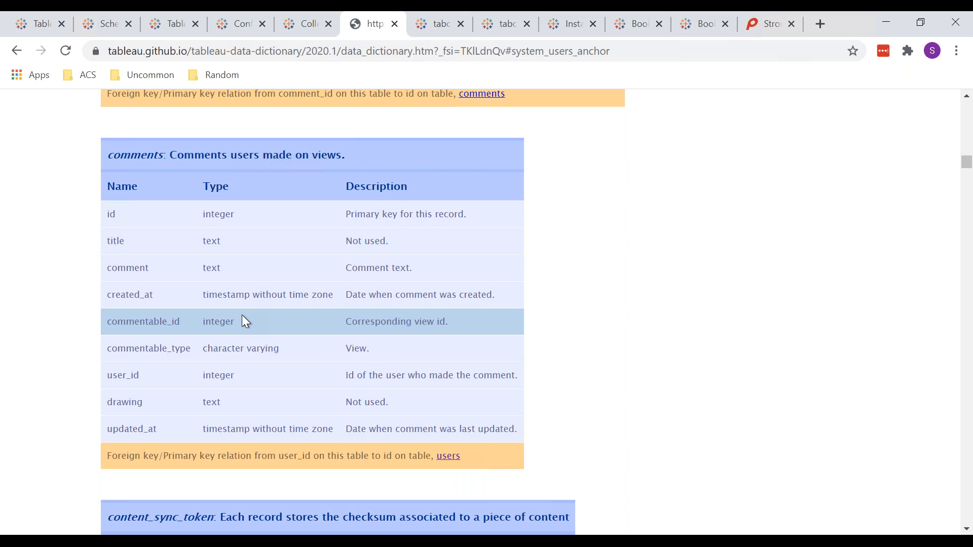
Review the Tableau Server repository help article's sections on enabling readonly access and connecting to the repository
key("ctrl+shift+Tab")
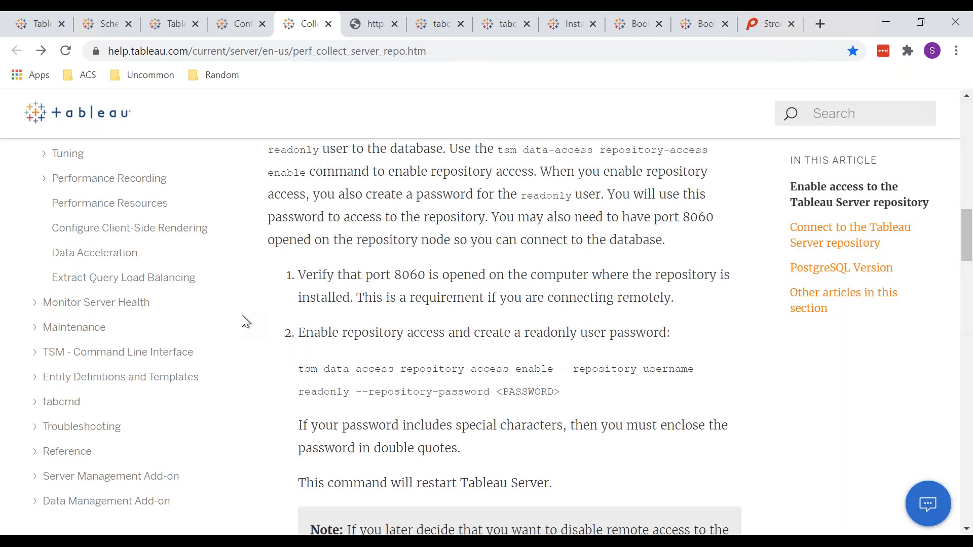
scroll(242, 314, "up", 10)
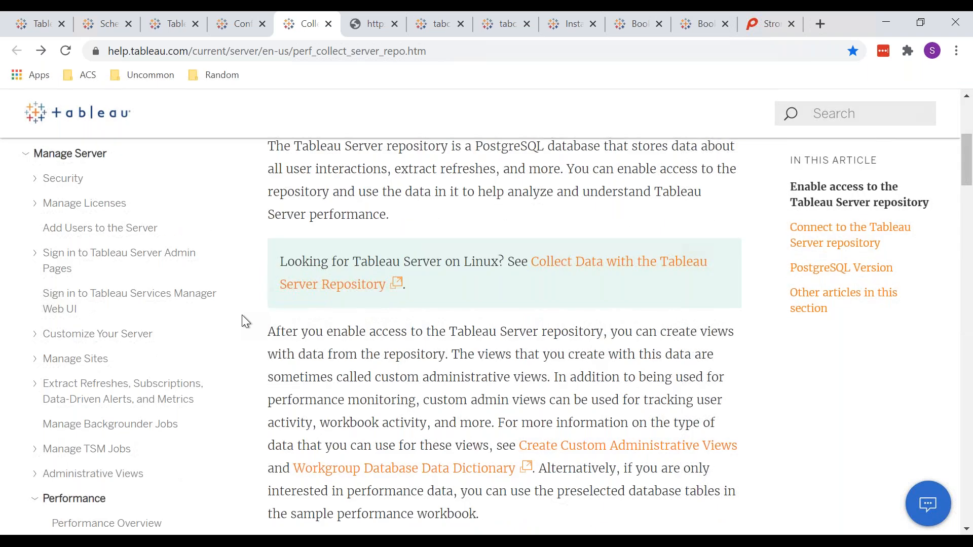
scroll(242, 315, "up", 5)
scroll(242, 315, "down", 6)
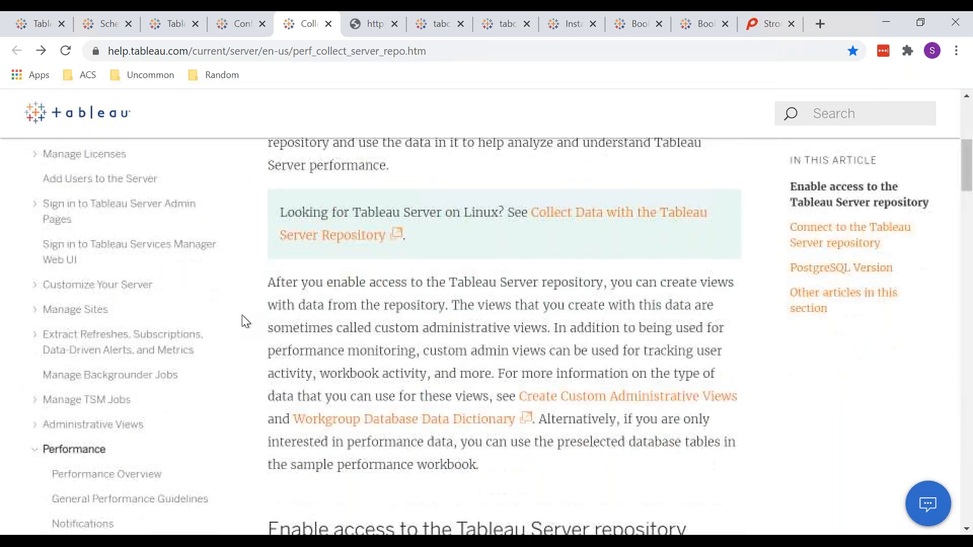
scroll(242, 317, "down", 6)
scroll(242, 316, "down", 2)
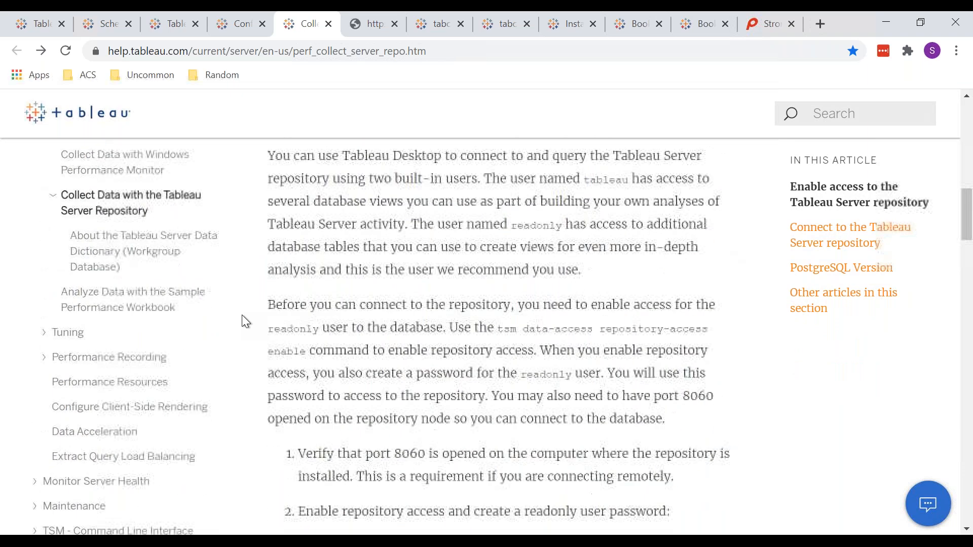
scroll(242, 314, "down", 7)
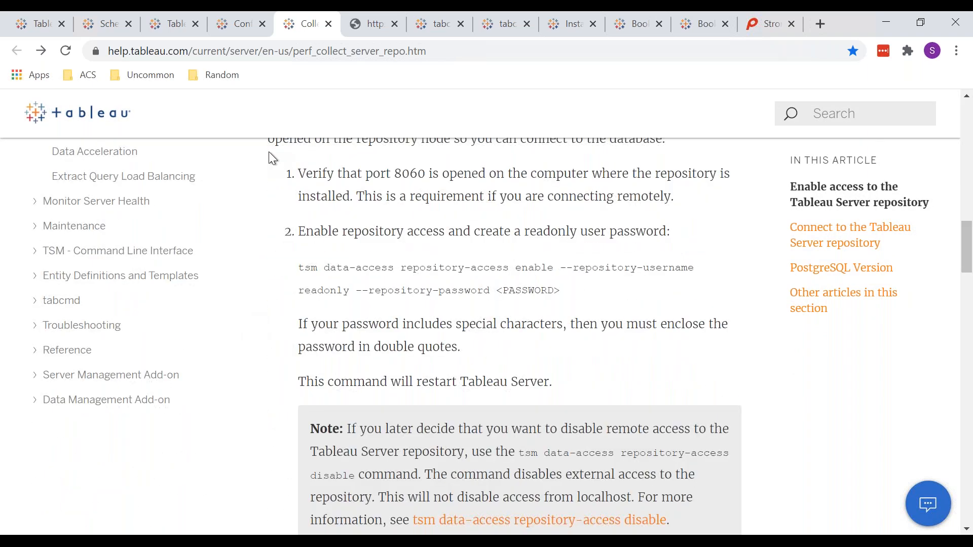
scroll(356, 303, "down", 8)
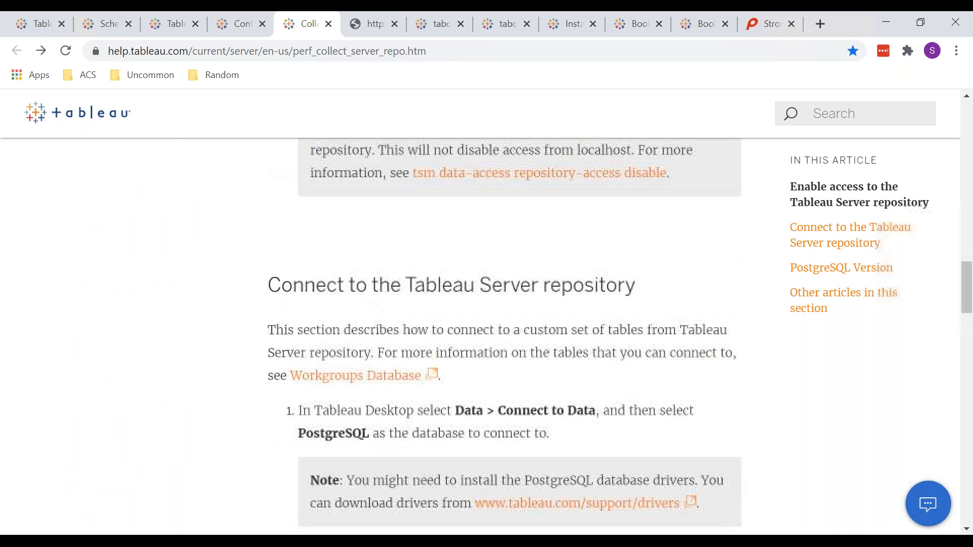
scroll(271, 204, "up", 4)
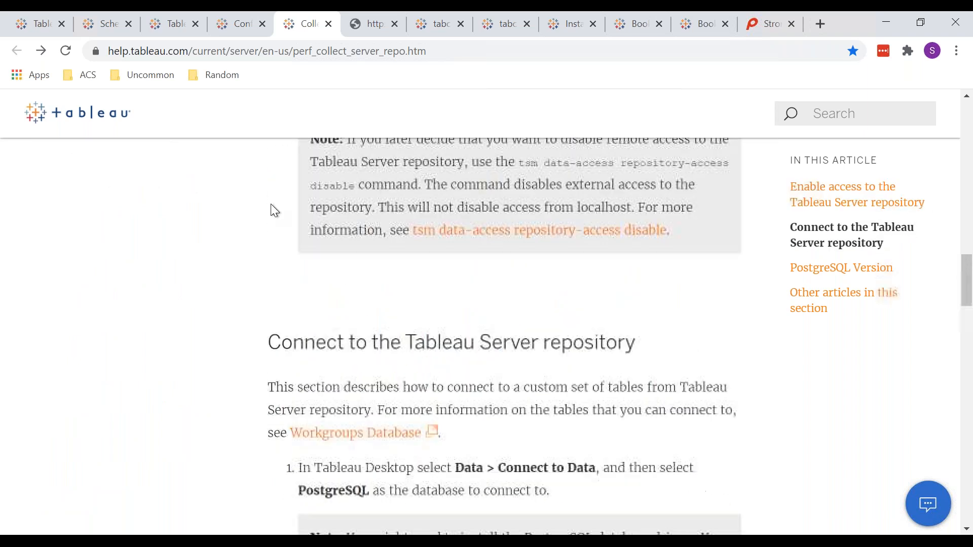
Copy the Tableau Server 2020.3.1 release page's link and send it to the "Tableau server training" group in WhatsApp
left_click(172, 30)
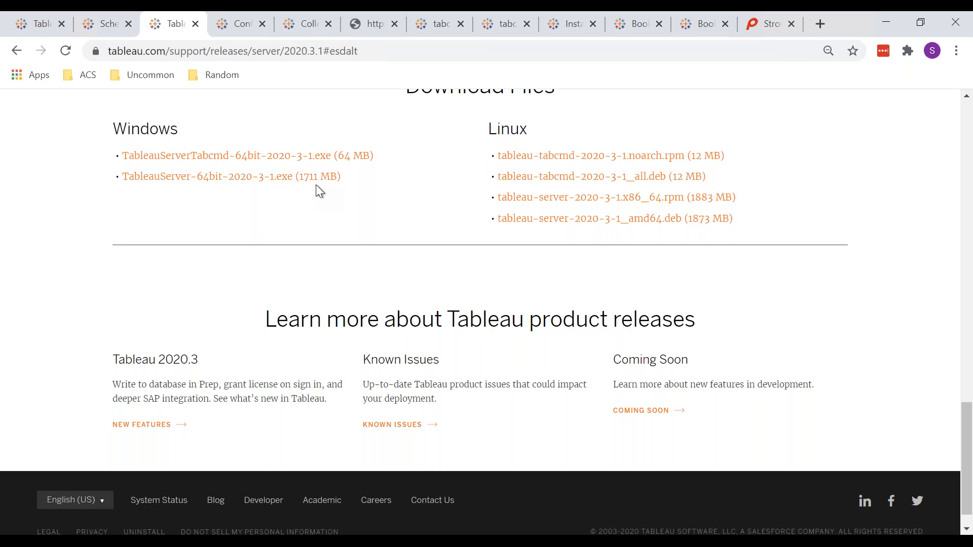
left_click(323, 49)
key("ctrl+c")
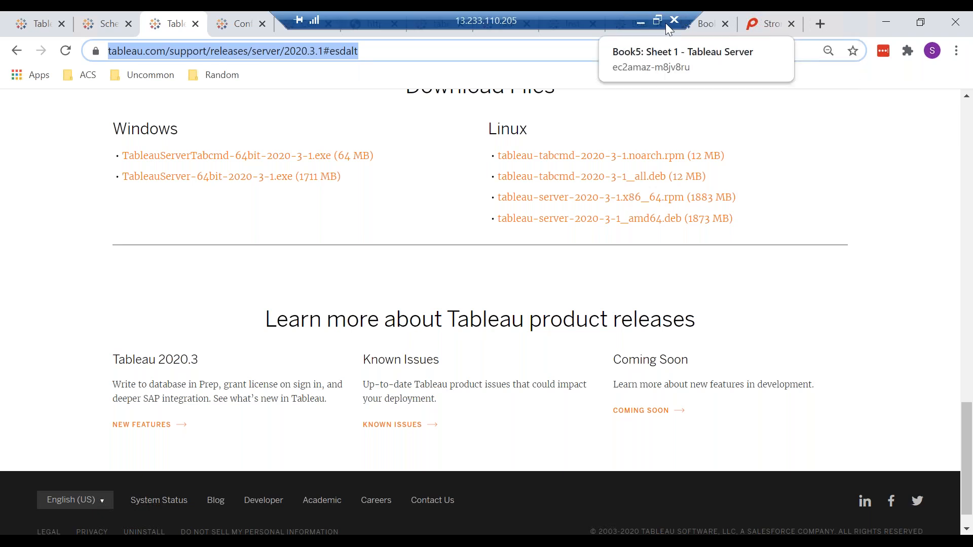
left_click_drag(694, 21, 805, 16)
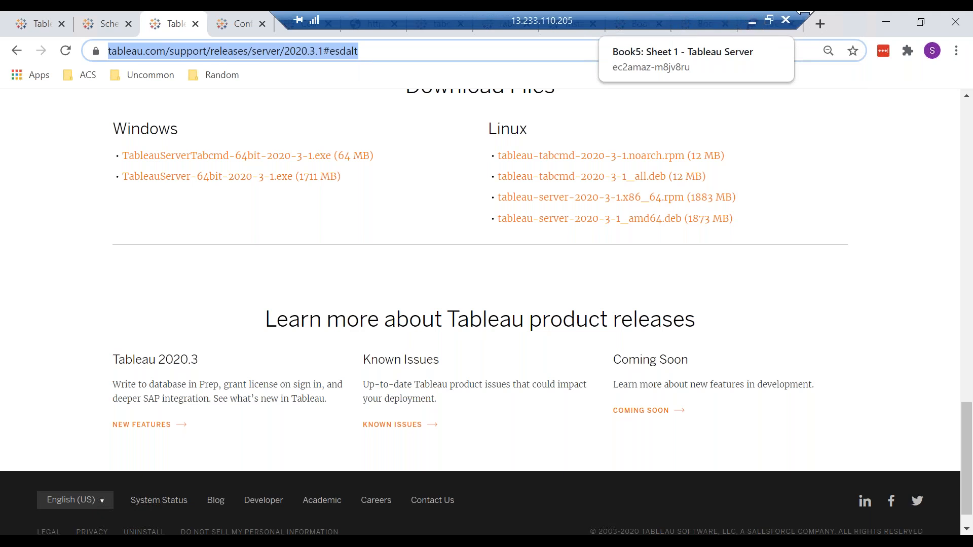
left_click(751, 24)
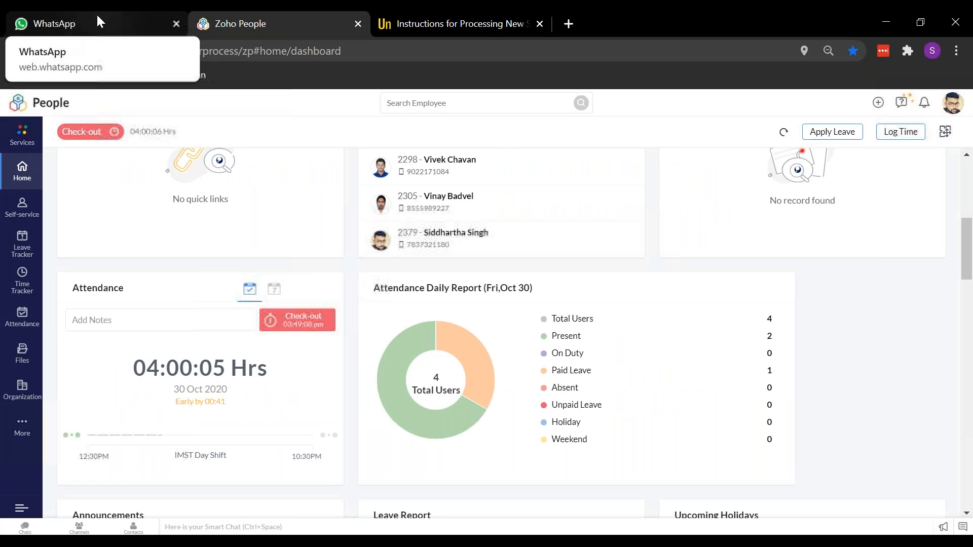
left_click(85, 22)
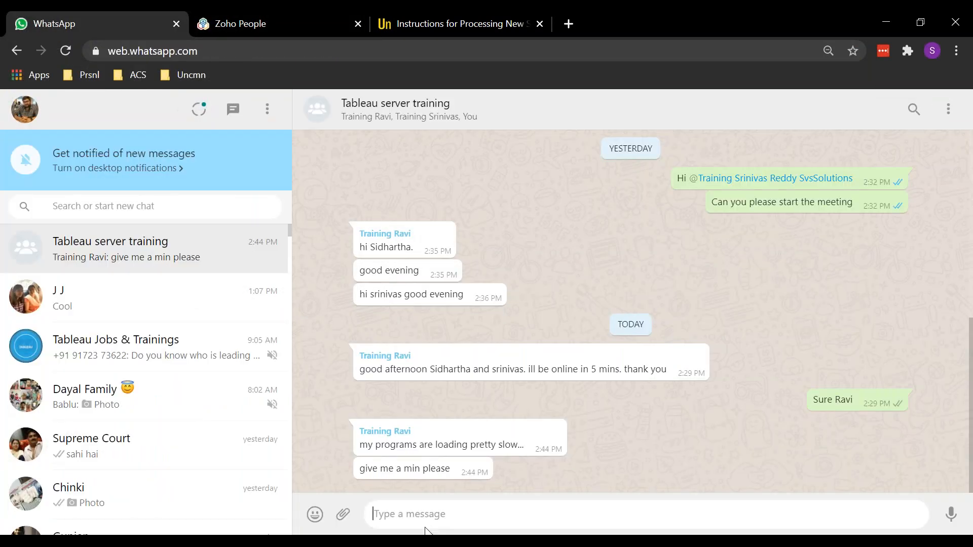
key("ctrl+v")
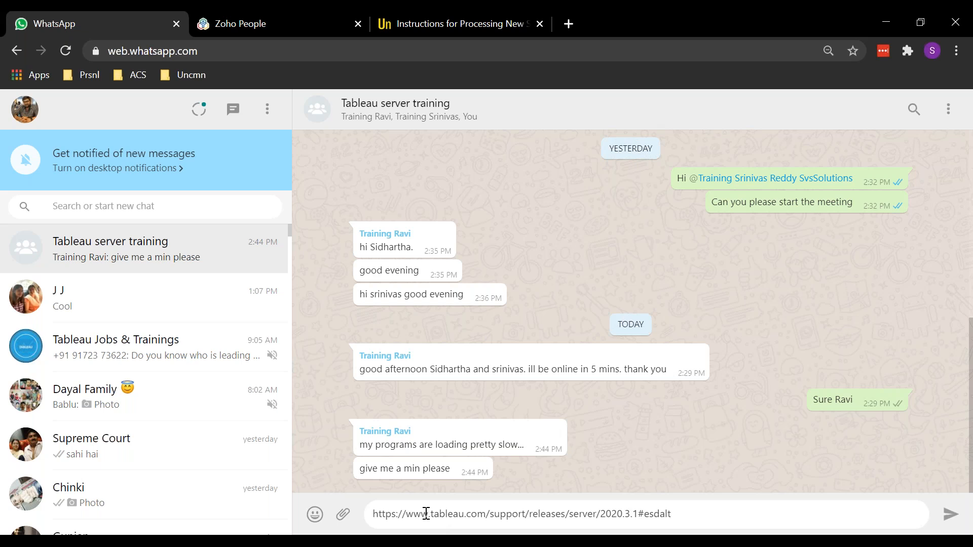
key("Return")
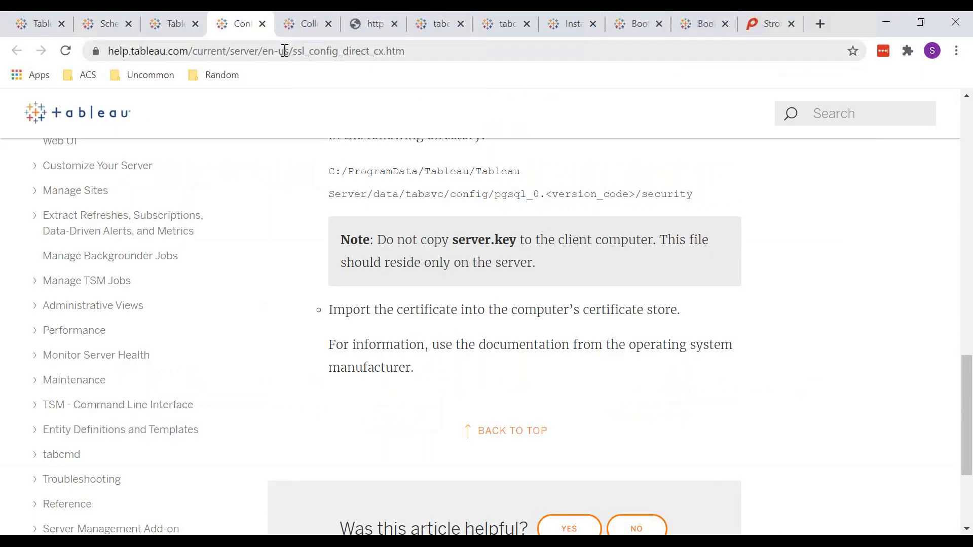
Send the group the link to the help article on SSL for direct connections, ssl_config_direct_cx.htm
left_click(286, 50)
key("ctrl+c")
left_click(754, 19)
key("ctrl+v")
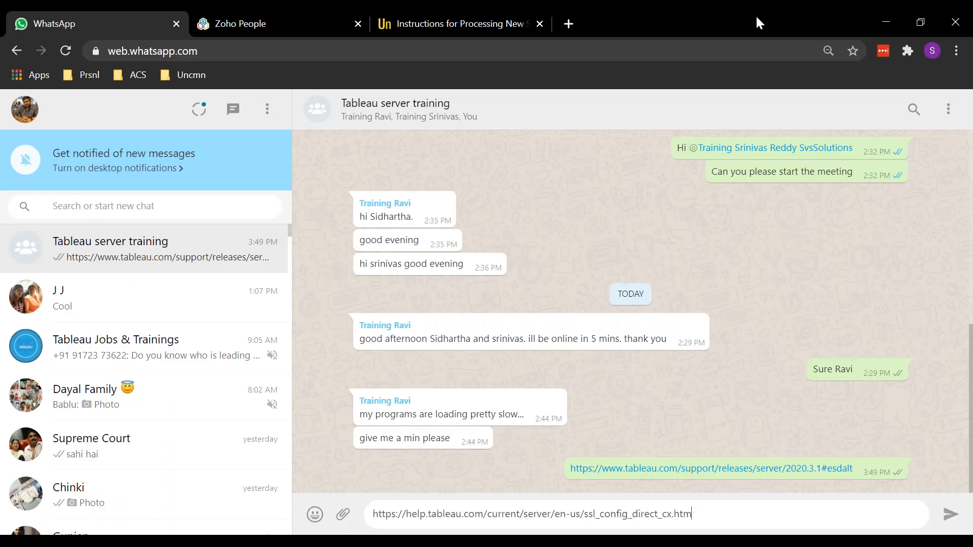
key("Return")
Copy the repository help article's link, perf_collect_server_repo.htm, from the remote browser and send it to the WhatsApp group
key("alt+Tab")
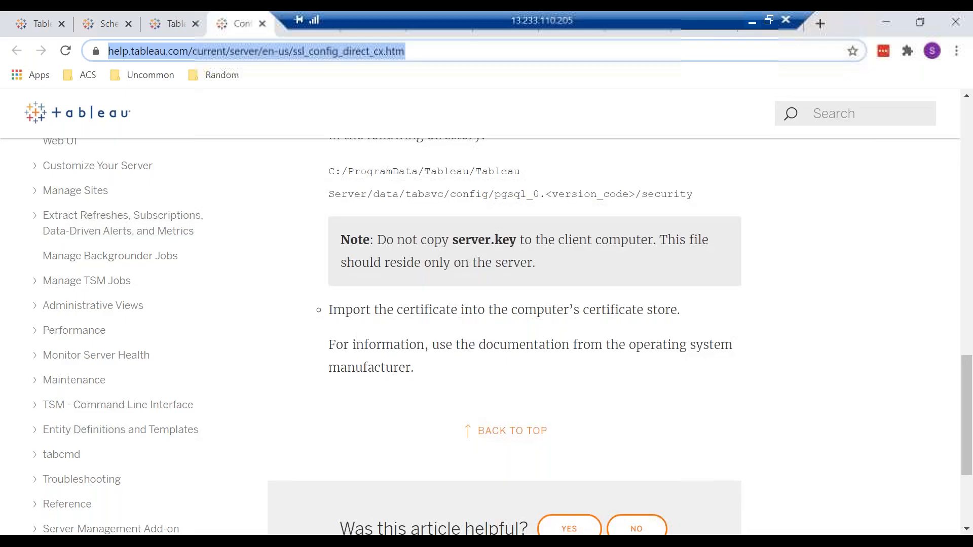
key("alt+Left")
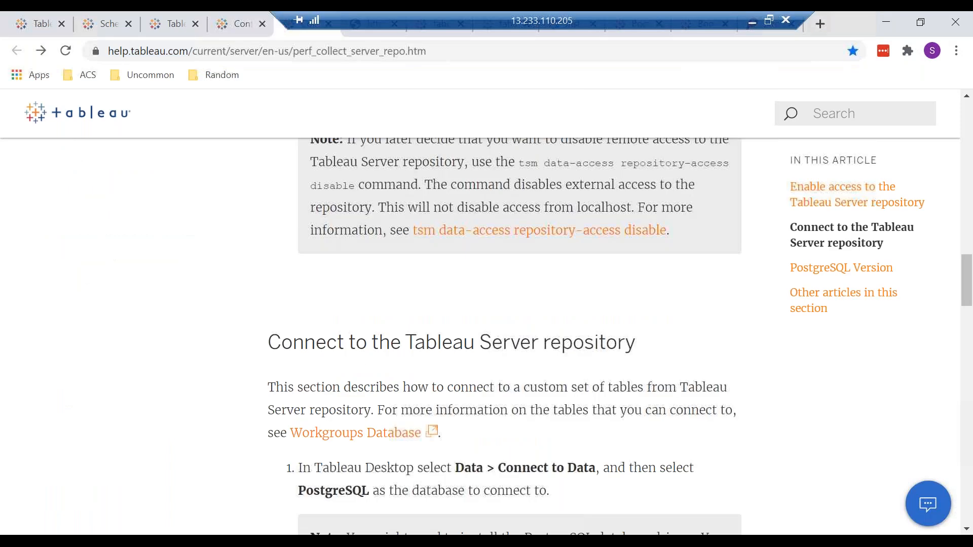
left_click(350, 53)
key("ctrl+c")
mouse_move(775, 13)
left_click(751, 24)
key("ctrl+v")
key("Return")
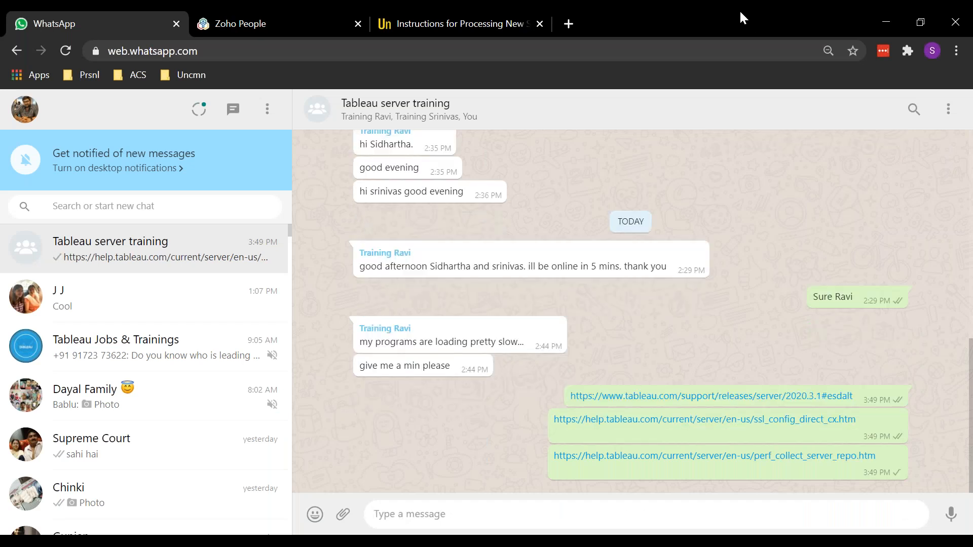
Copy the full link of the 2020.1 Tableau data dictionary page and send it to the WhatsApp group
key("alt+Tab")
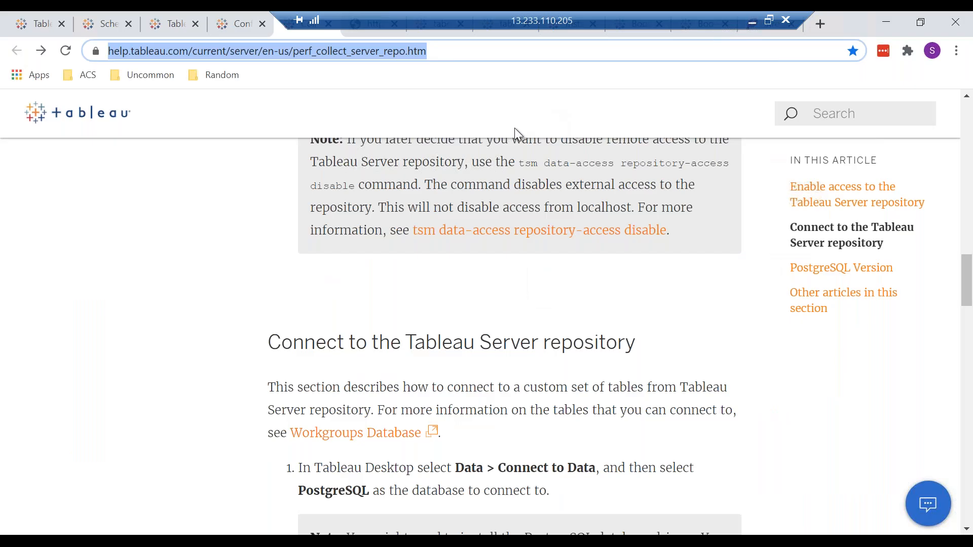
key("ctrl+Tab")
left_click(455, 48)
key("ctrl+a")
key("ctrl+c")
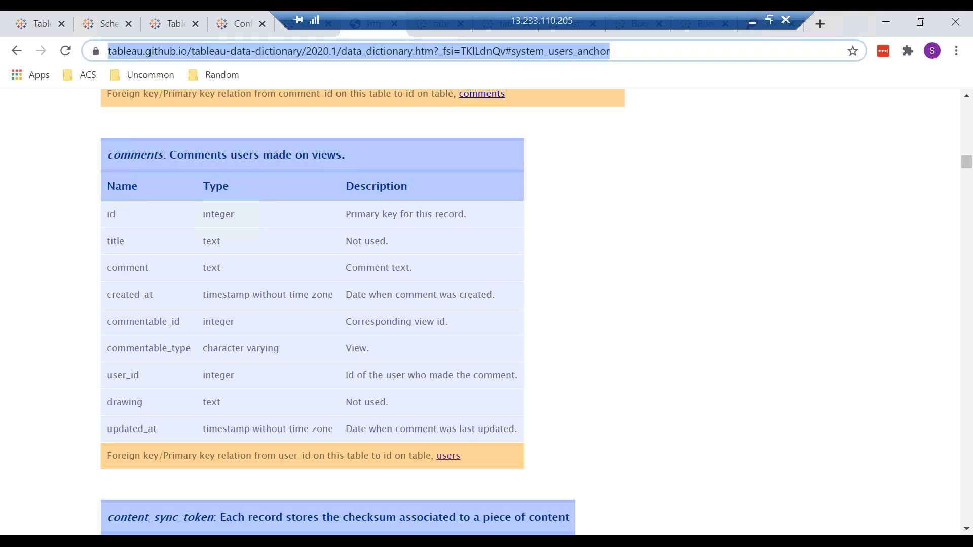
key("alt+Tab")
key("alt+Tab")
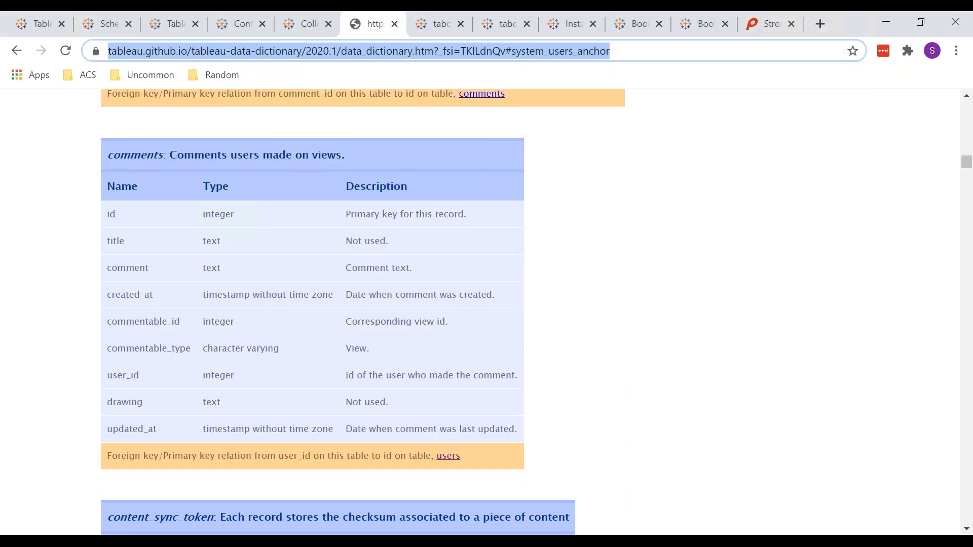
left_click(752, 21)
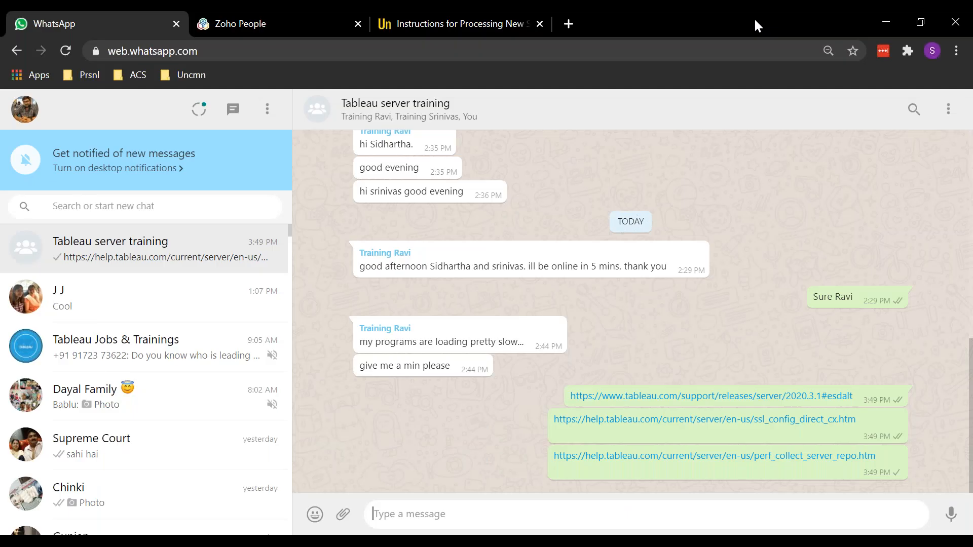
key("ctrl+v")
key("Return")
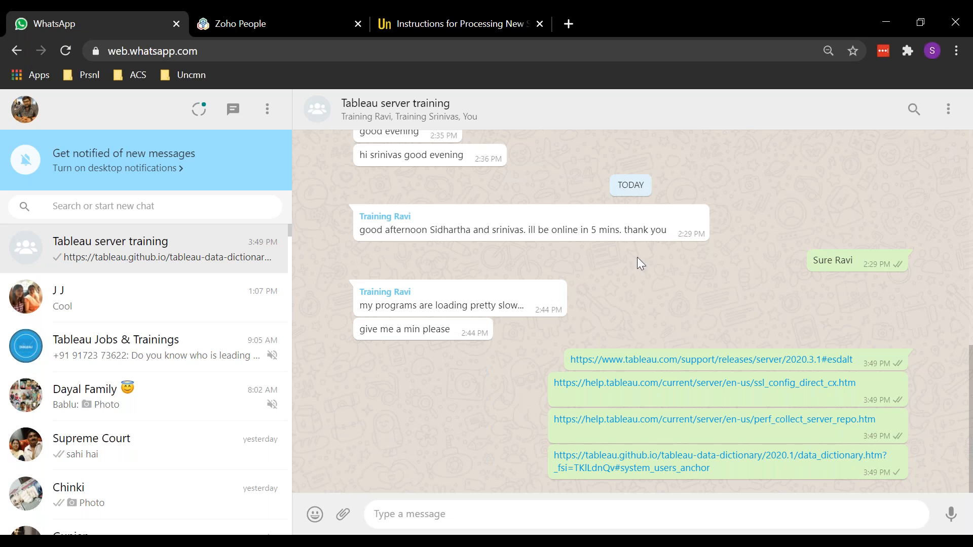
Return to the remote browser's repository article and examine the tsm data-access repository-access enable command and its readonly username
left_click(597, 540)
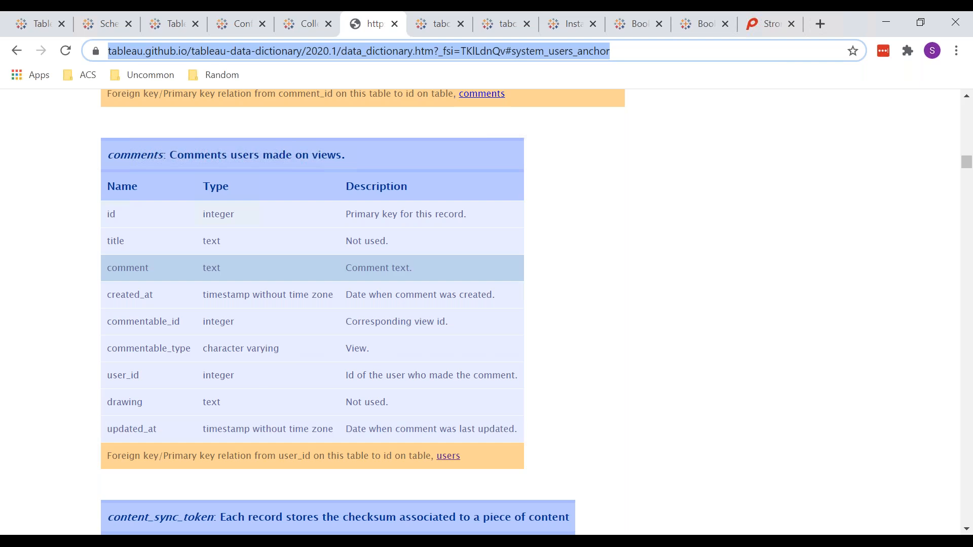
key("ctrl+shift+Tab")
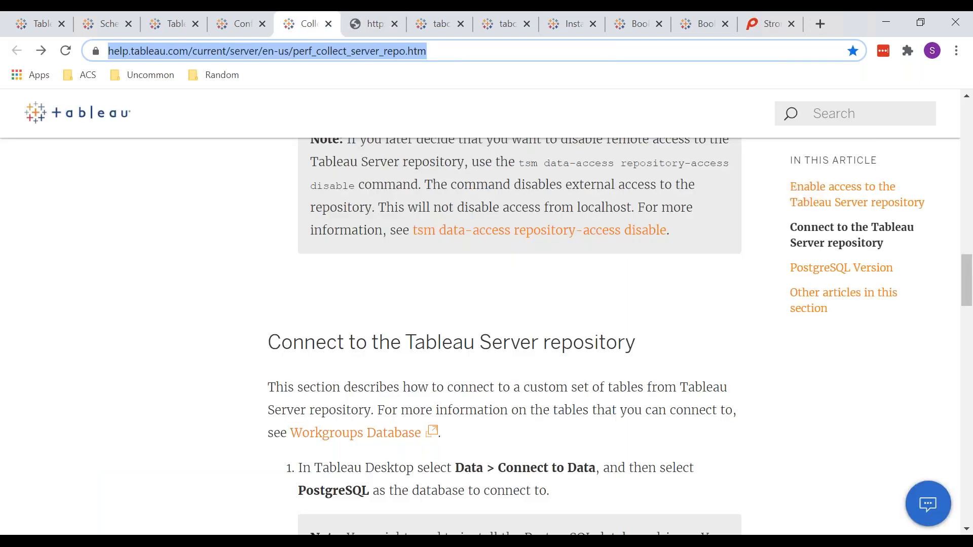
scroll(487, 335, "up", 3)
scroll(487, 335, "up", 8)
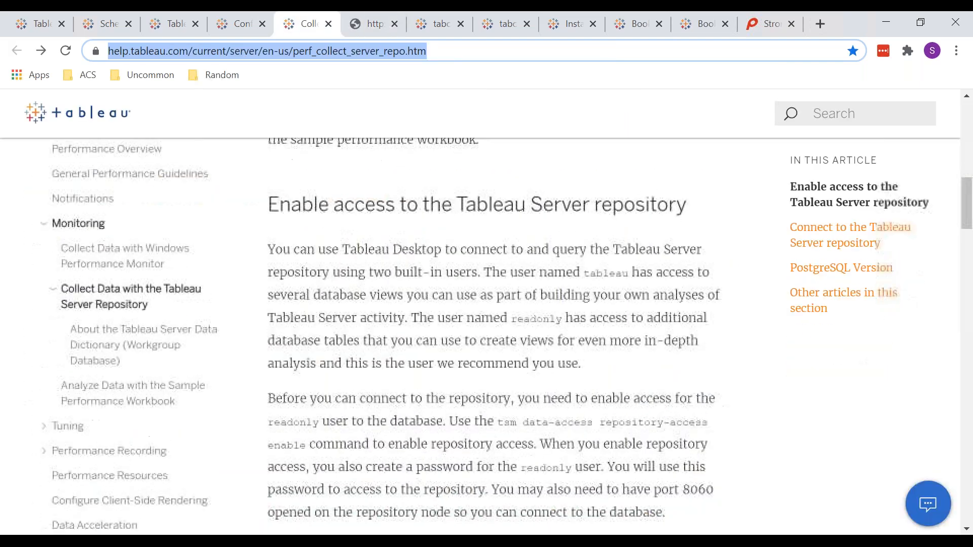
scroll(486, 334, "down", 5)
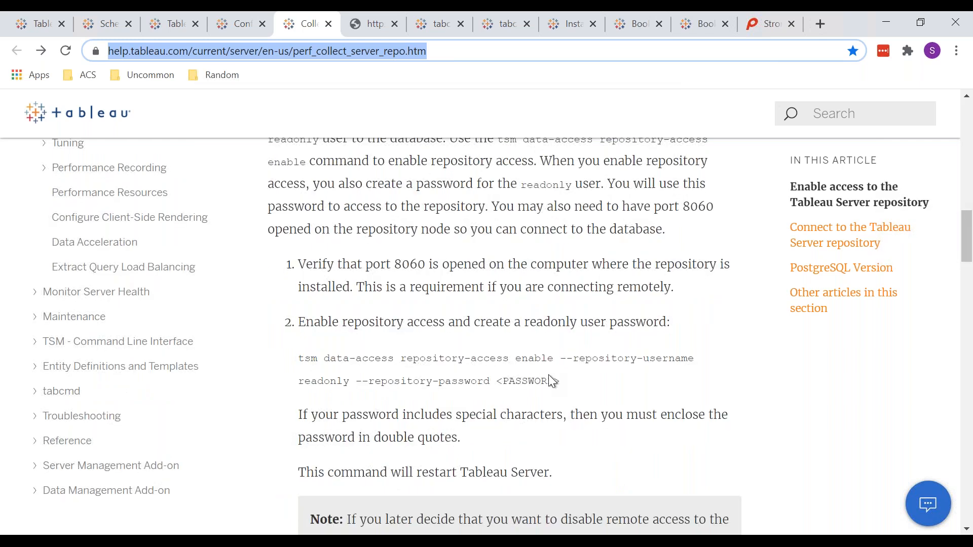
left_click_drag(336, 358, 293, 358)
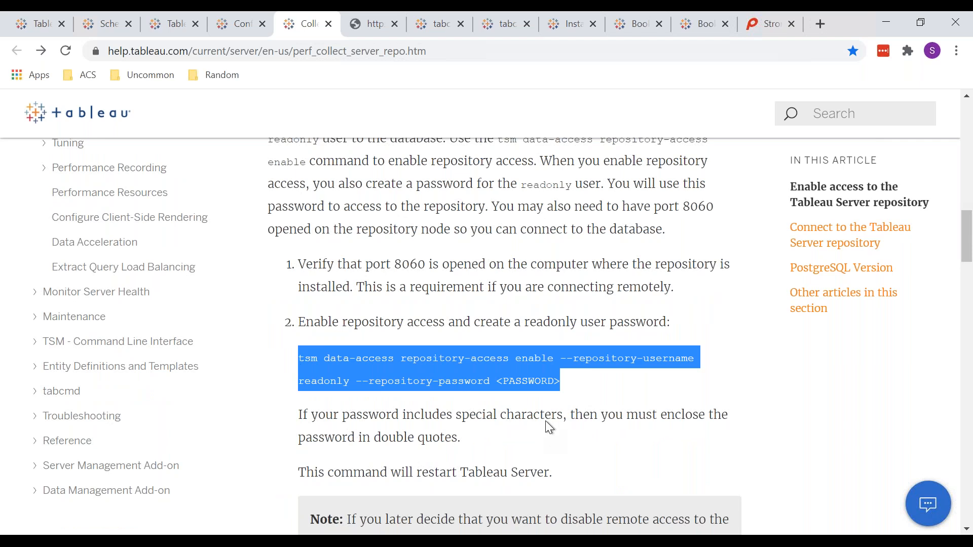
left_click(568, 384)
double_click(327, 383)
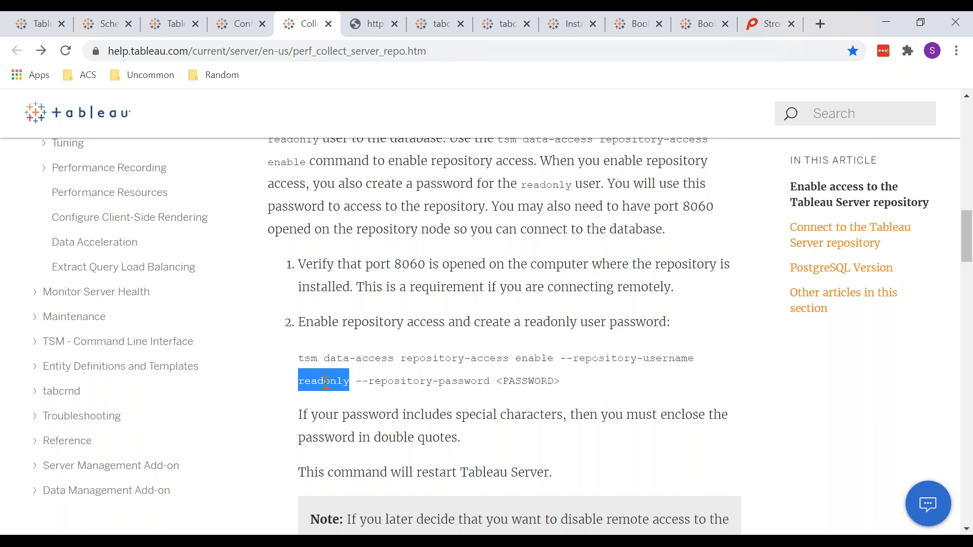
Switch to the Book5 workbook in Tableau Desktop and view the connection settings of its localhost PostgreSQL data source
key("alt+Tab")
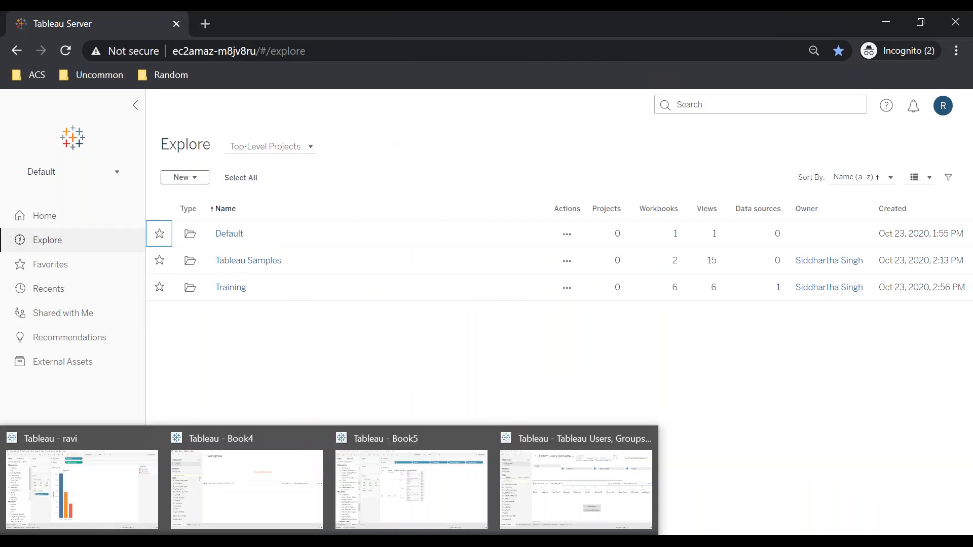
left_click(237, 541)
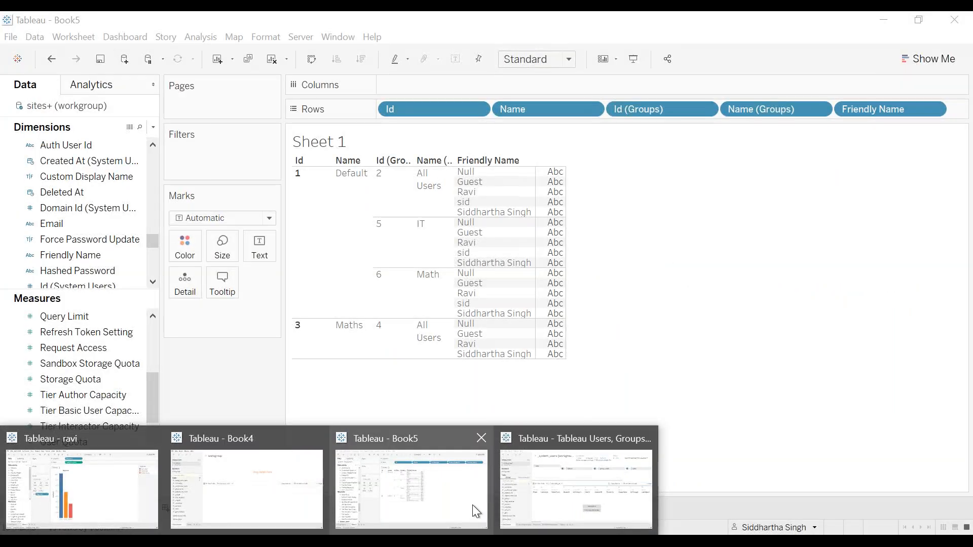
left_click(472, 505)
left_click(58, 507)
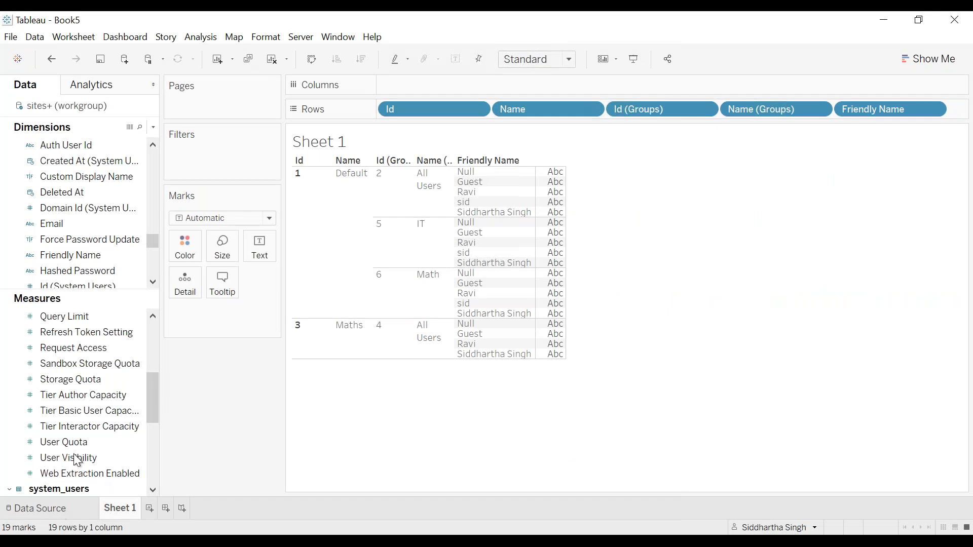
left_click(183, 117)
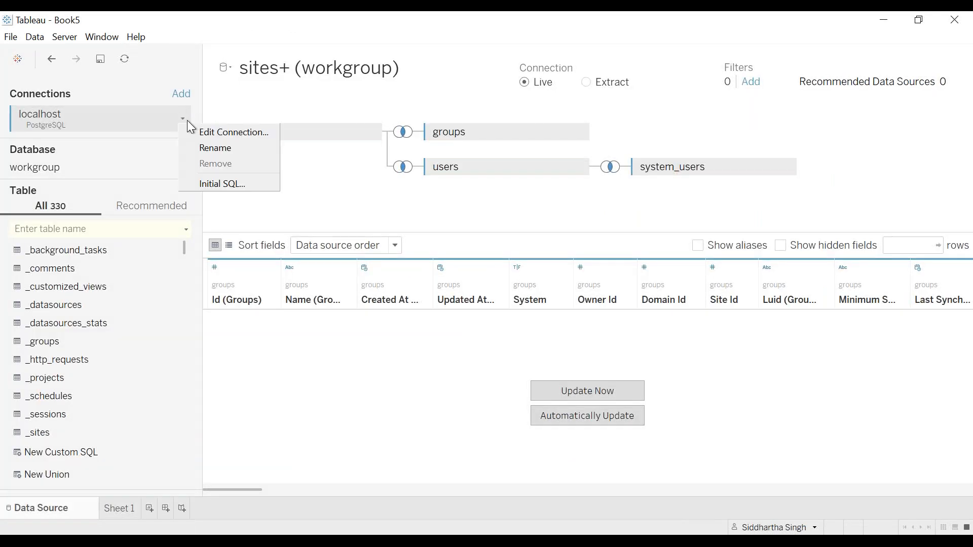
left_click(201, 131)
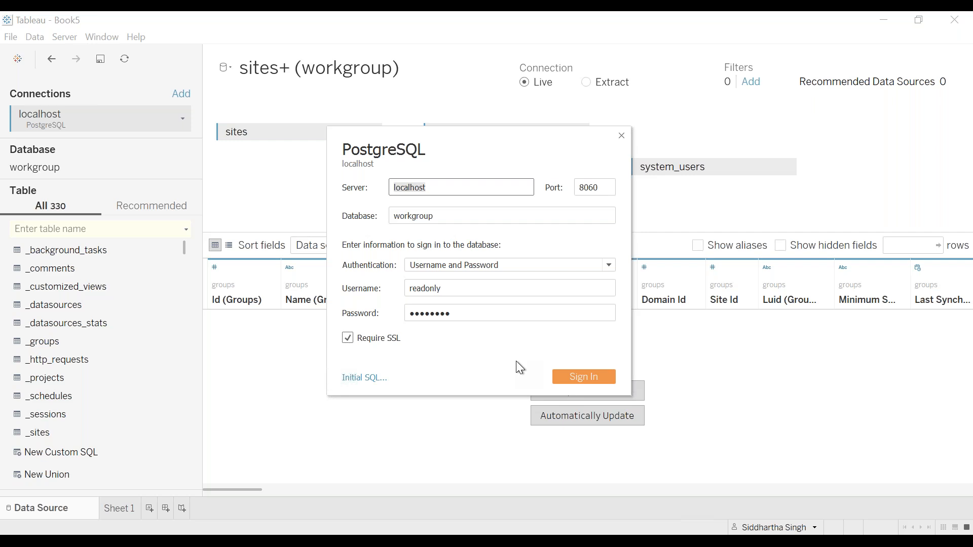
type("S")
key("Escape")
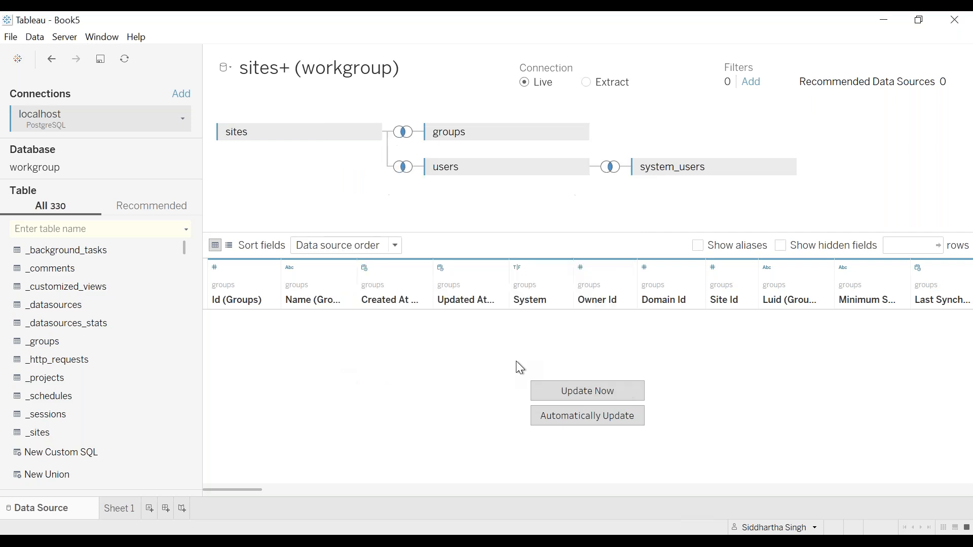
right_click(181, 116)
left_click(205, 140)
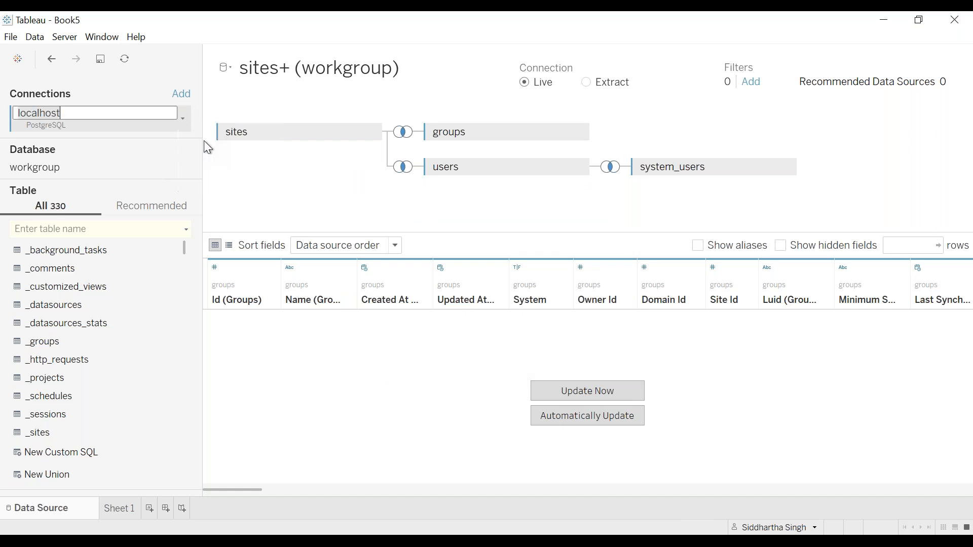
key("Escape")
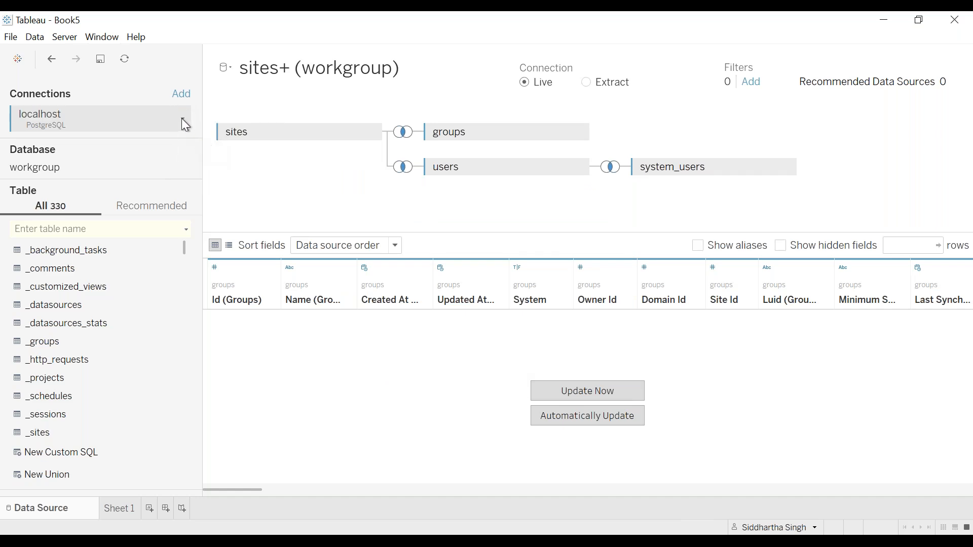
Reopen the localhost connection's settings for editing and review its server, database and username entries
left_click(183, 119)
left_click(215, 130)
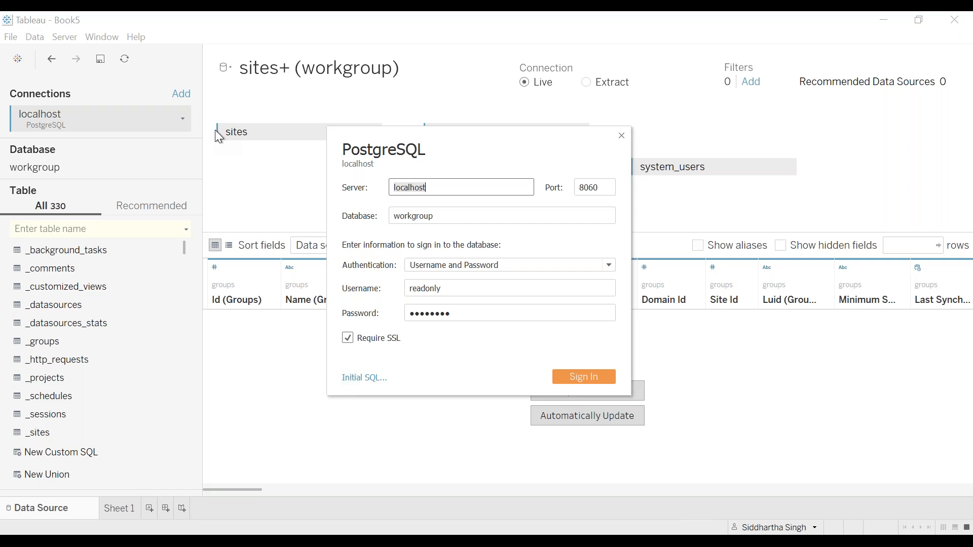
left_click(608, 216)
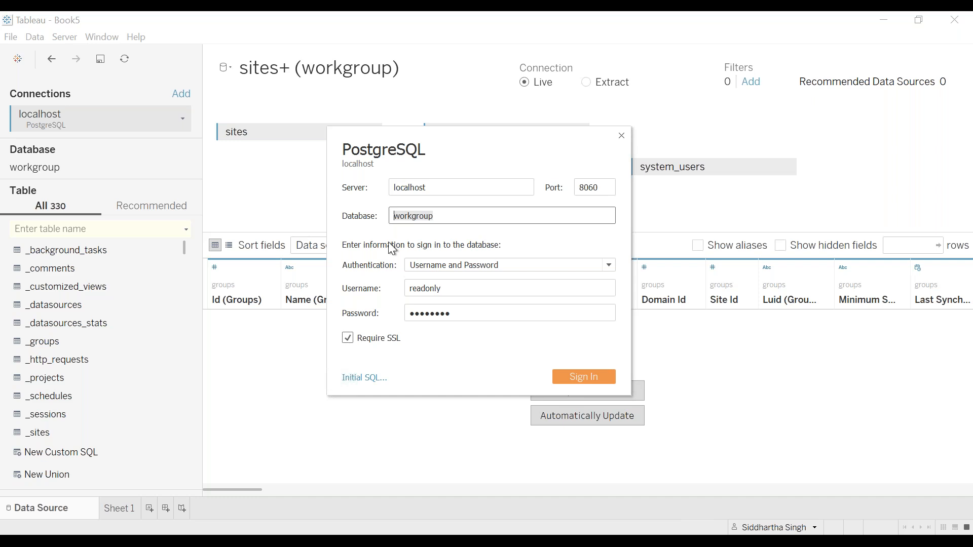
double_click(457, 288)
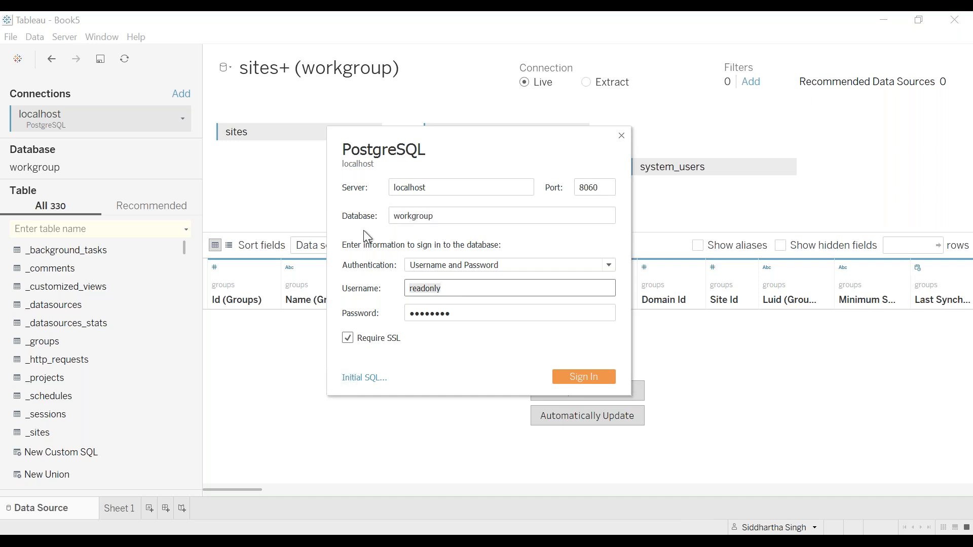
left_click(477, 193)
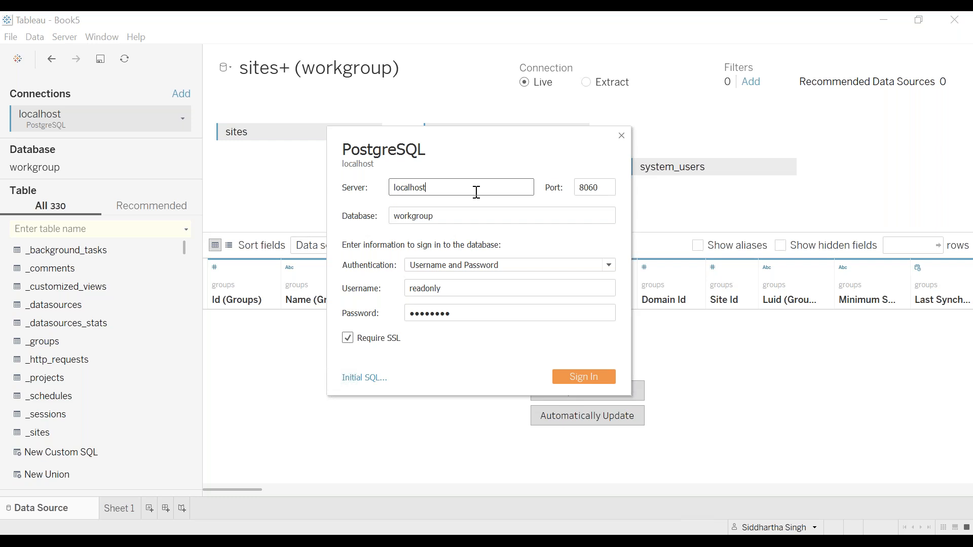
mouse_move(647, 11)
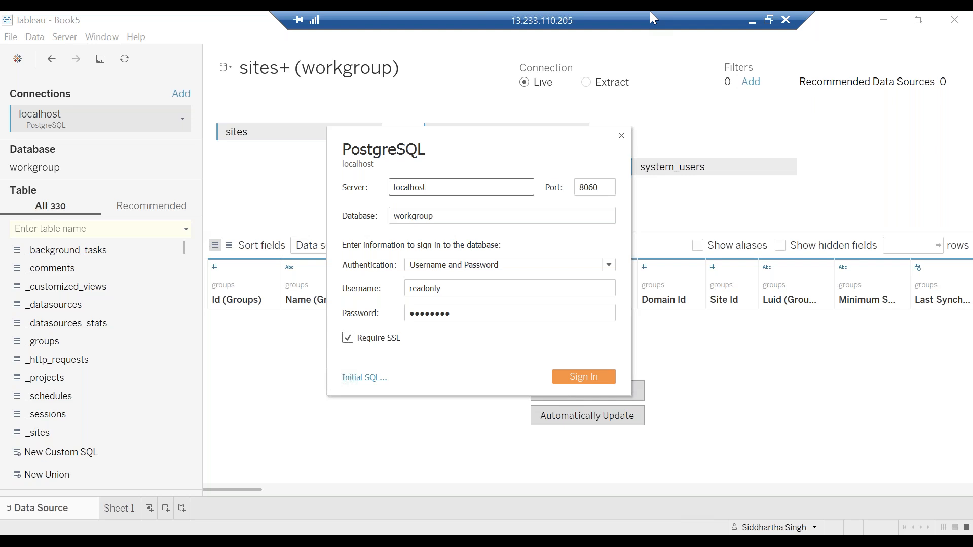
left_click(752, 23)
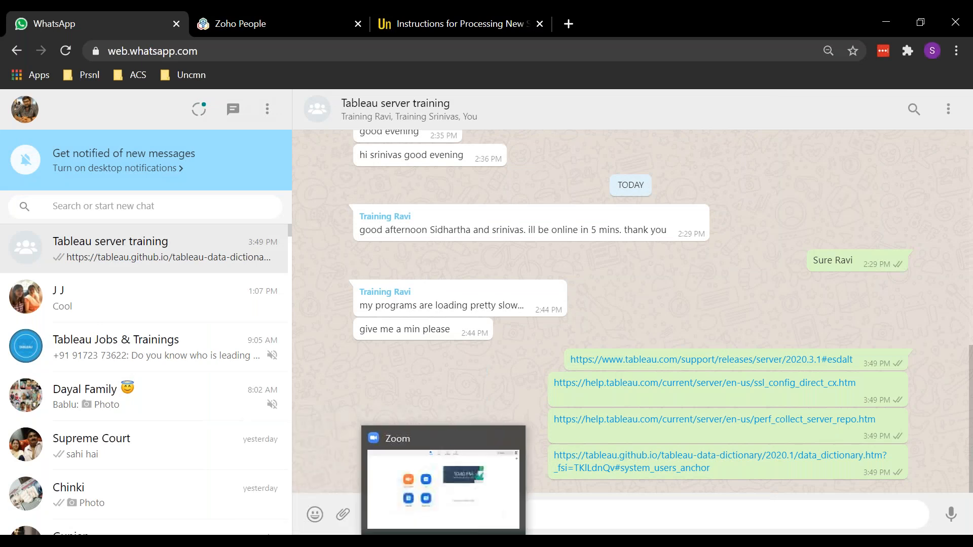
mouse_move(490, 541)
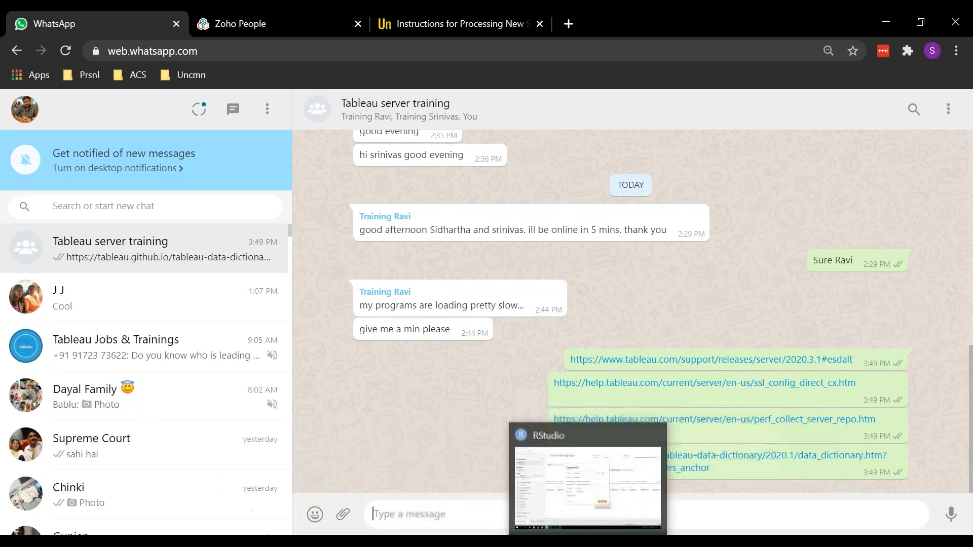
left_click(647, 541)
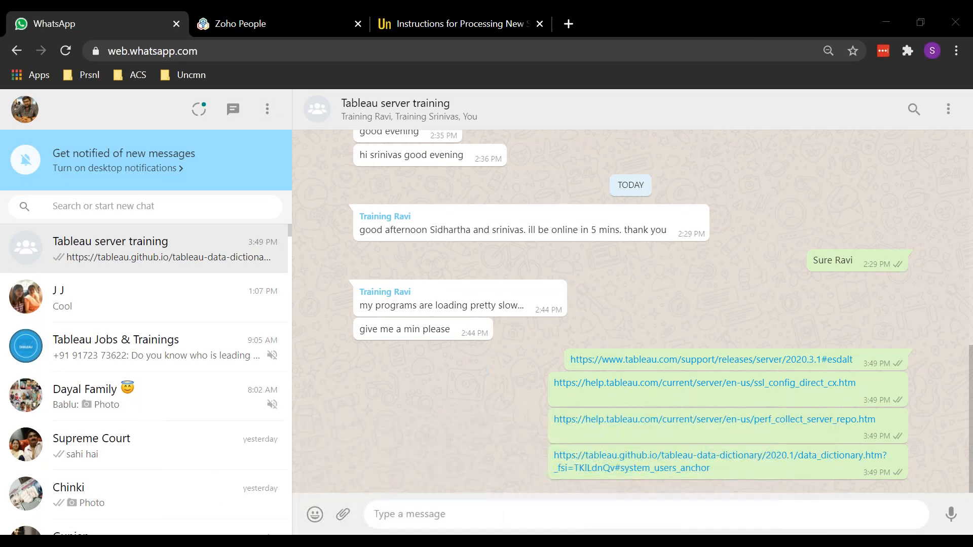
left_click(589, 541)
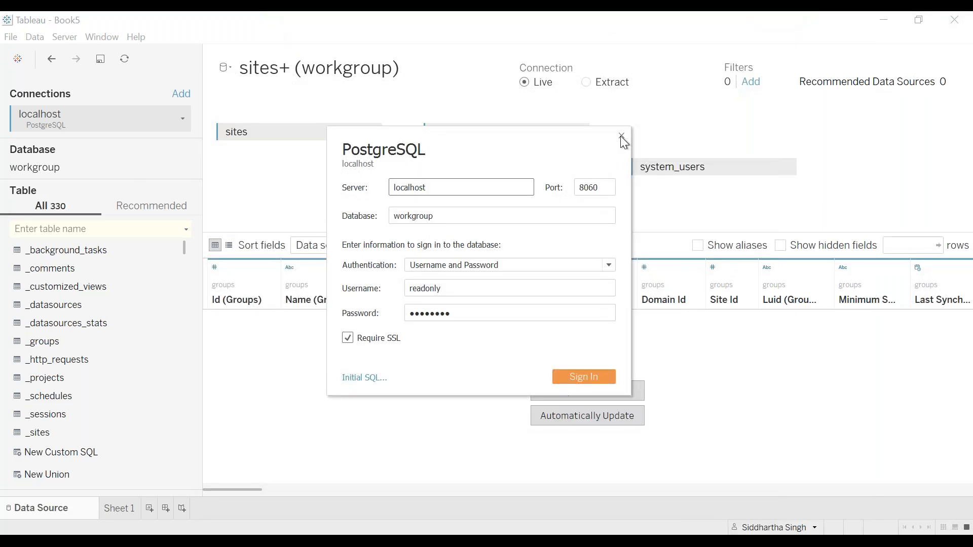
Close the PostgreSQL connection settings without signing in and dismiss the low-battery notice
left_click(621, 138)
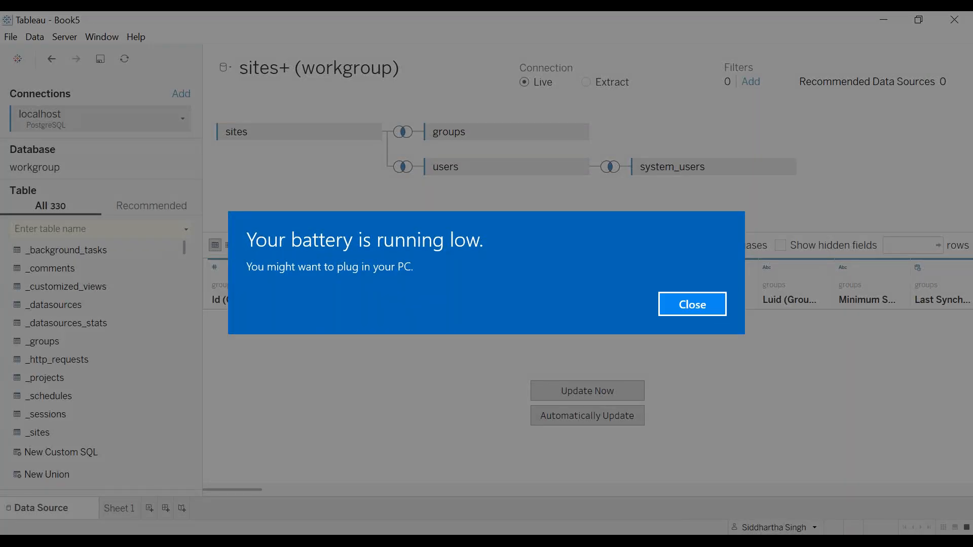
key("Return")
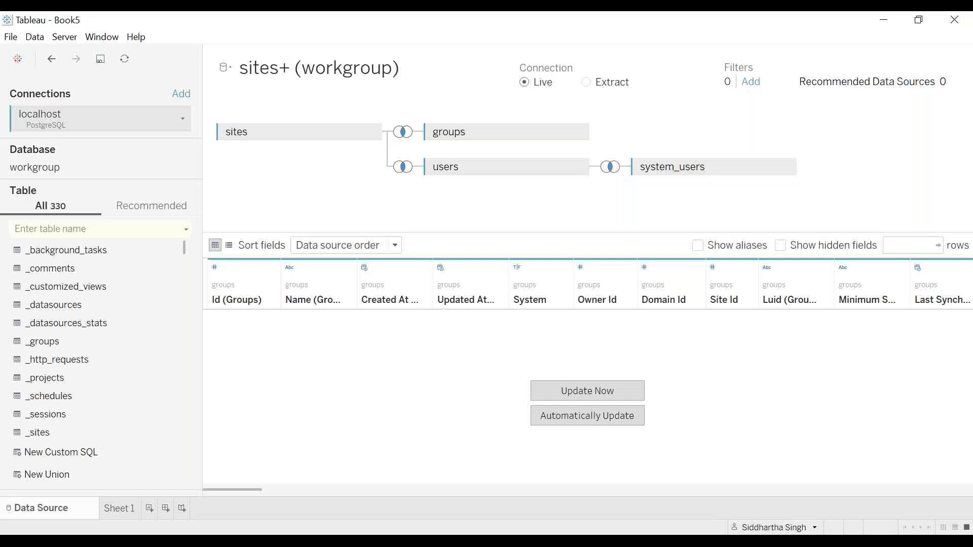